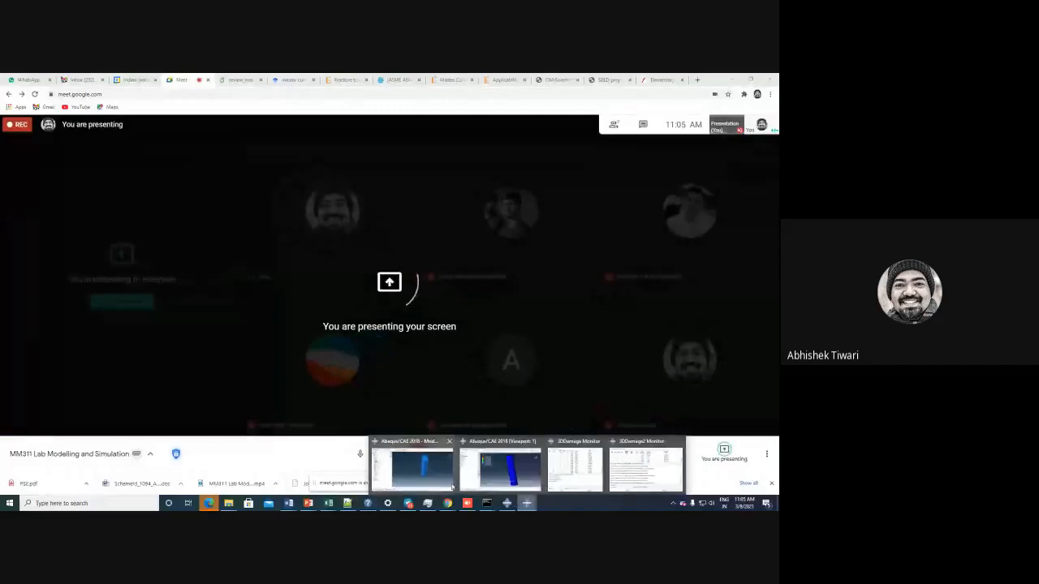
- Switch to the Abaqus/CAE model window and rotate the tensile bar to inspect its partitioned lower end
left_click(412, 469)
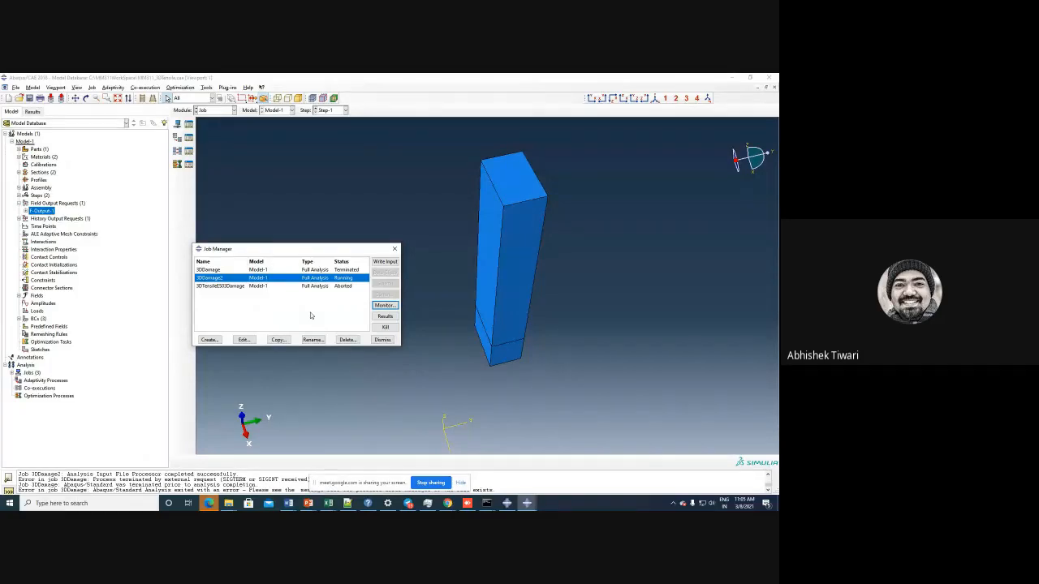
left_click(212, 109)
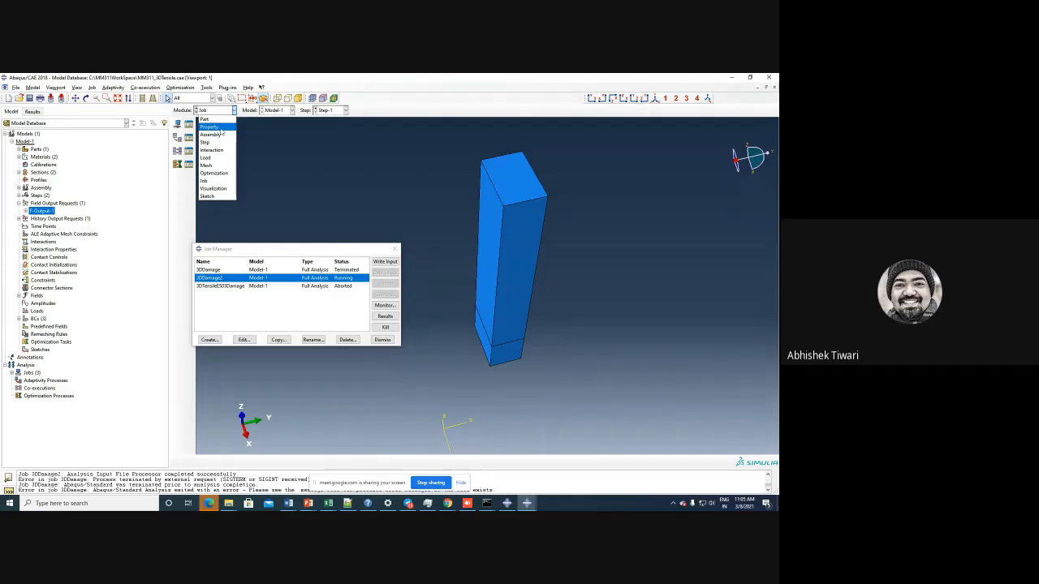
left_click(404, 211)
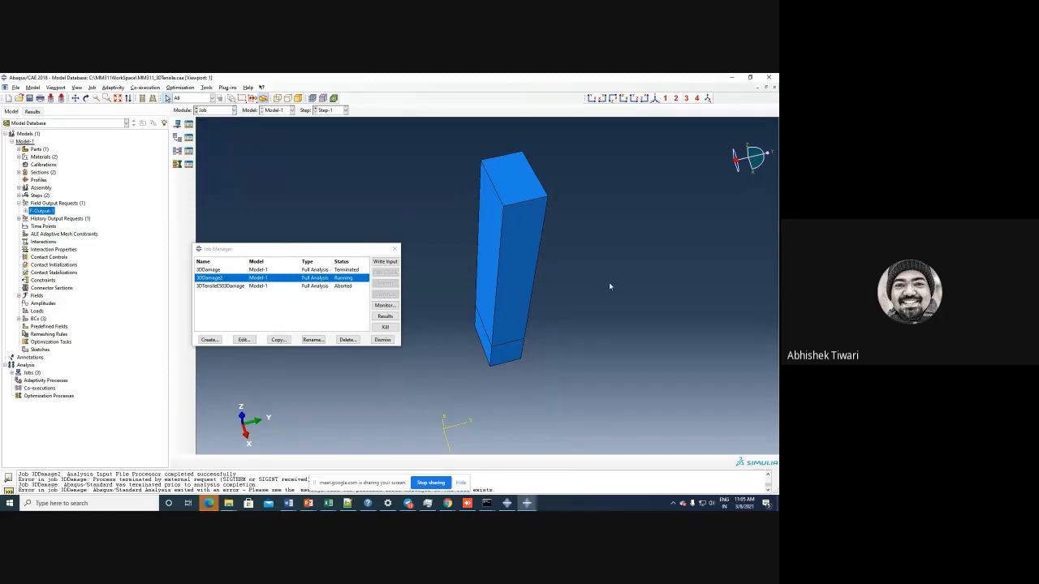
scroll(530, 318, "up", 2)
left_click_drag(546, 345, 488, 313, "ctrl+alt")
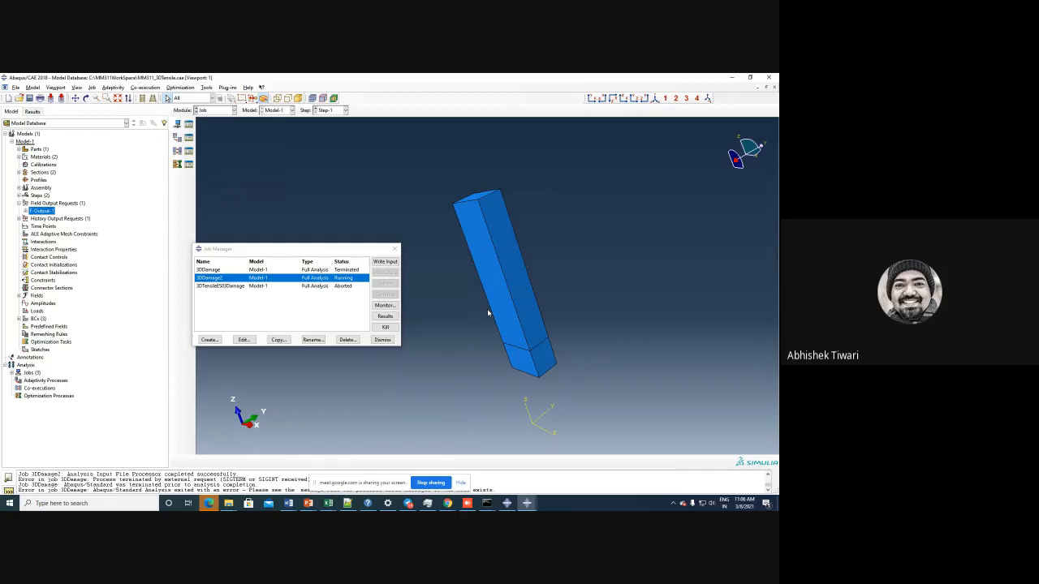
left_click_drag(488, 314, 536, 399, "ctrl+alt")
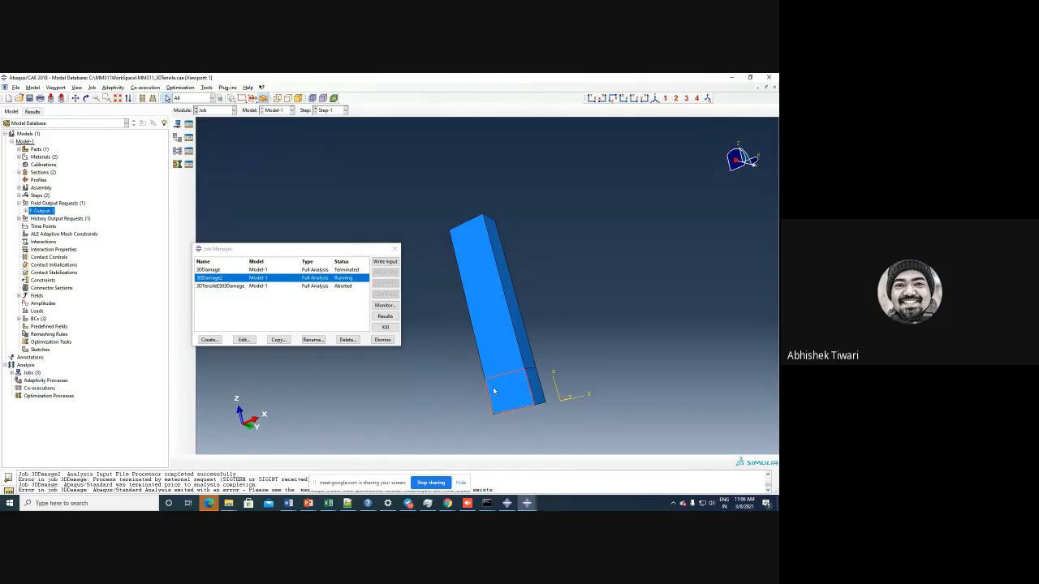
- In the Load module, set the U3 displacement of boundary condition BC-2 in Step-1 to 4
left_click(217, 112)
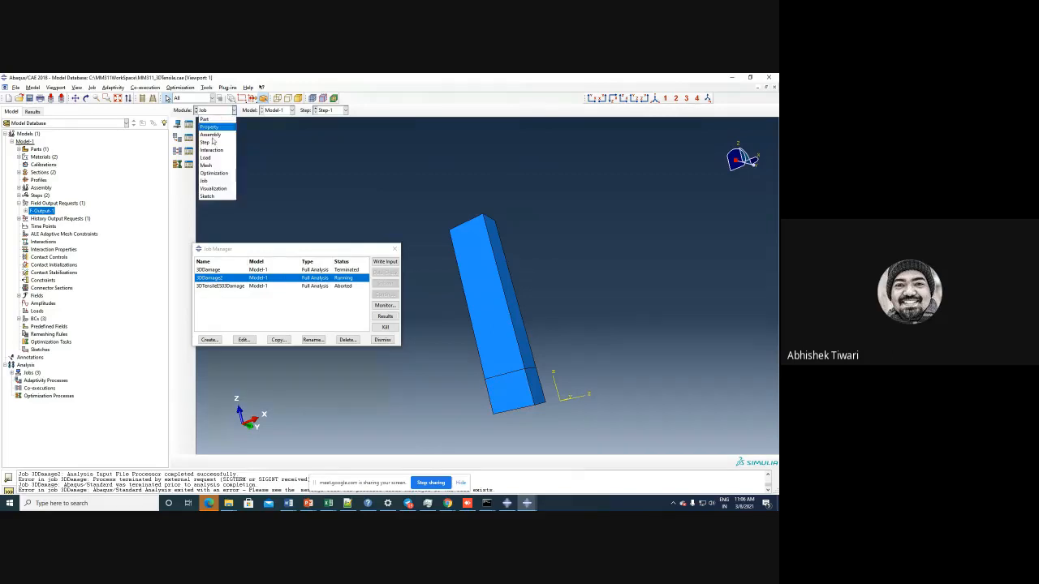
left_click(206, 158)
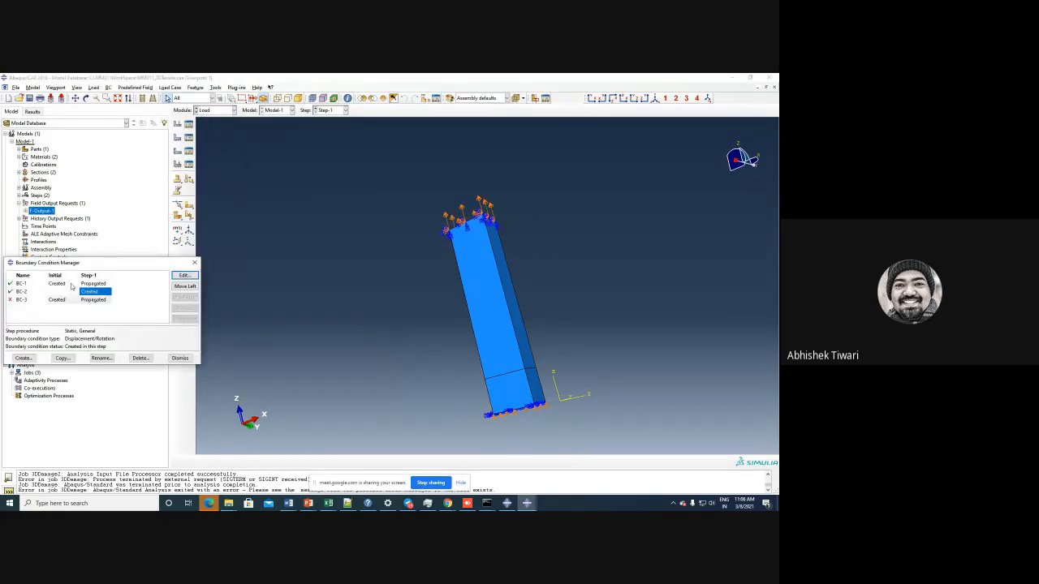
left_click(58, 283)
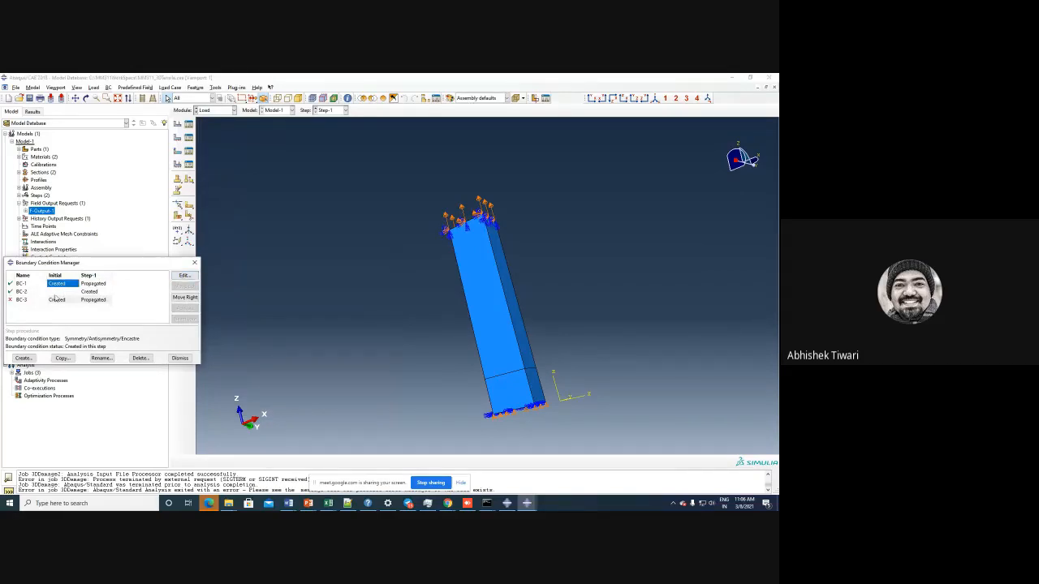
left_click(94, 292)
left_click(185, 277)
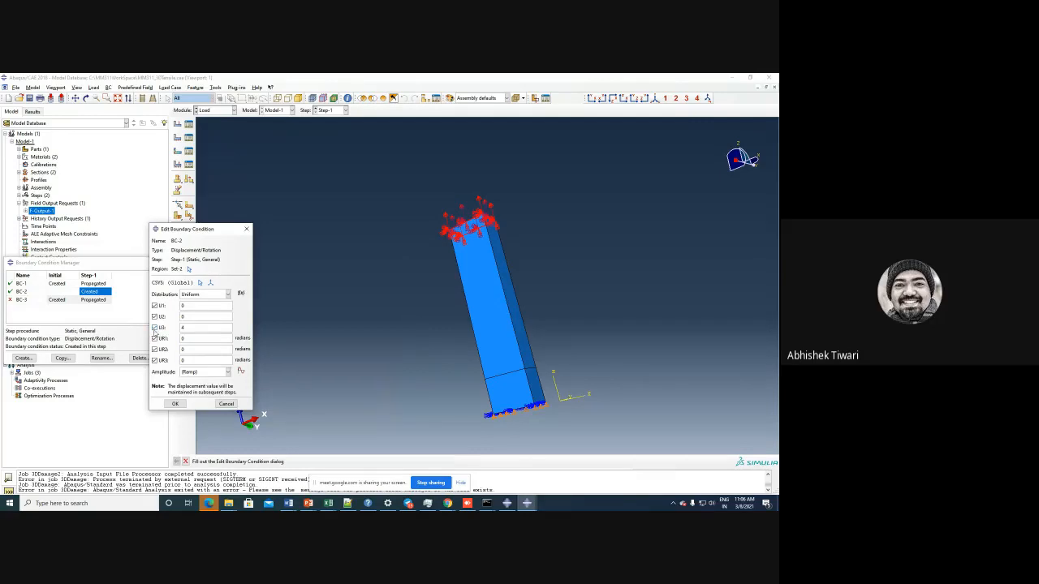
double_click(182, 327)
type("4")
left_click(184, 404)
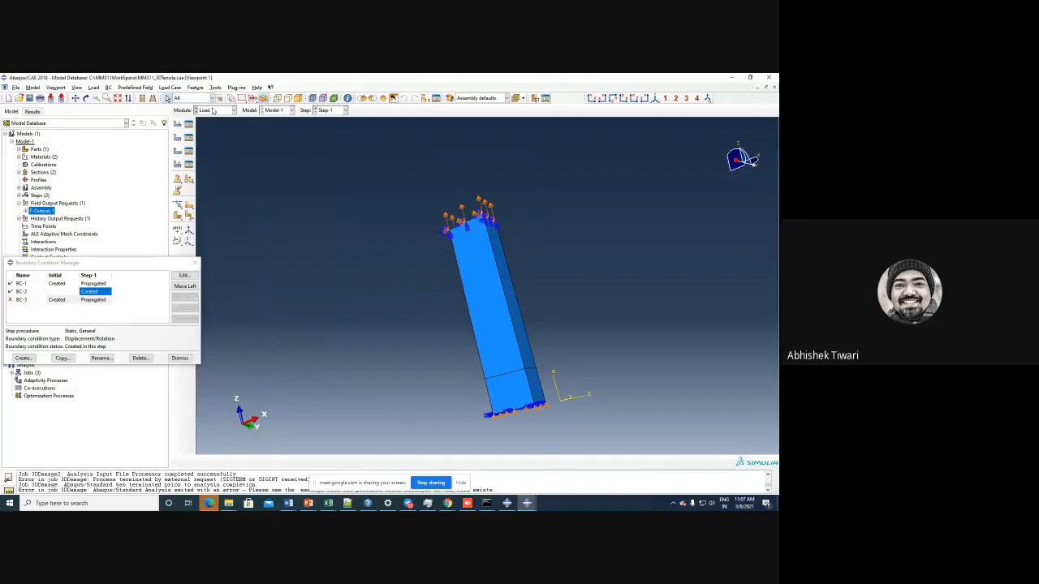
- Return to the Job module and review the increments and warnings in the monitor of the running job 3DDamage2
left_click(214, 111)
left_click(206, 182)
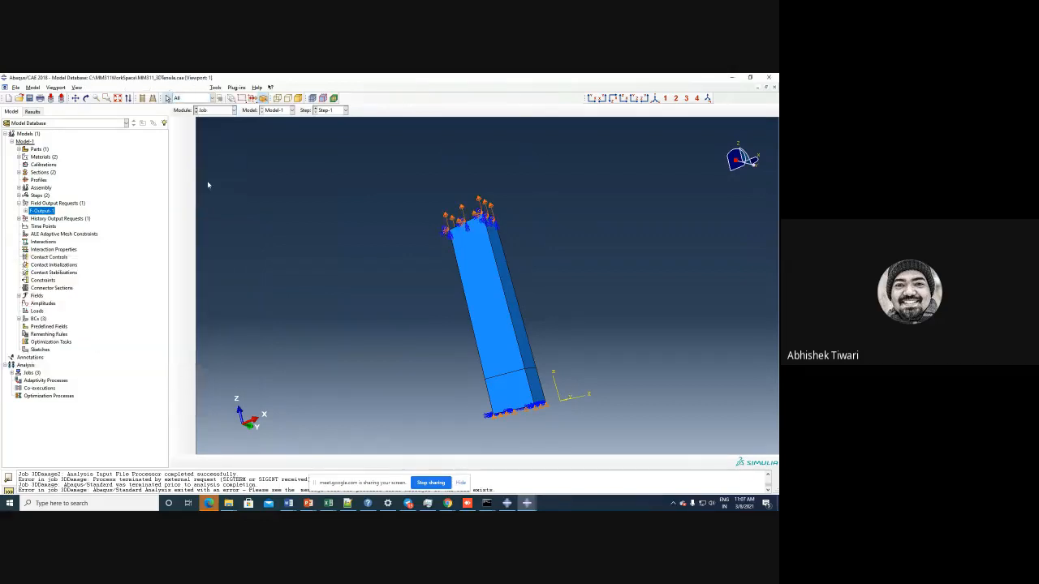
left_click(384, 306)
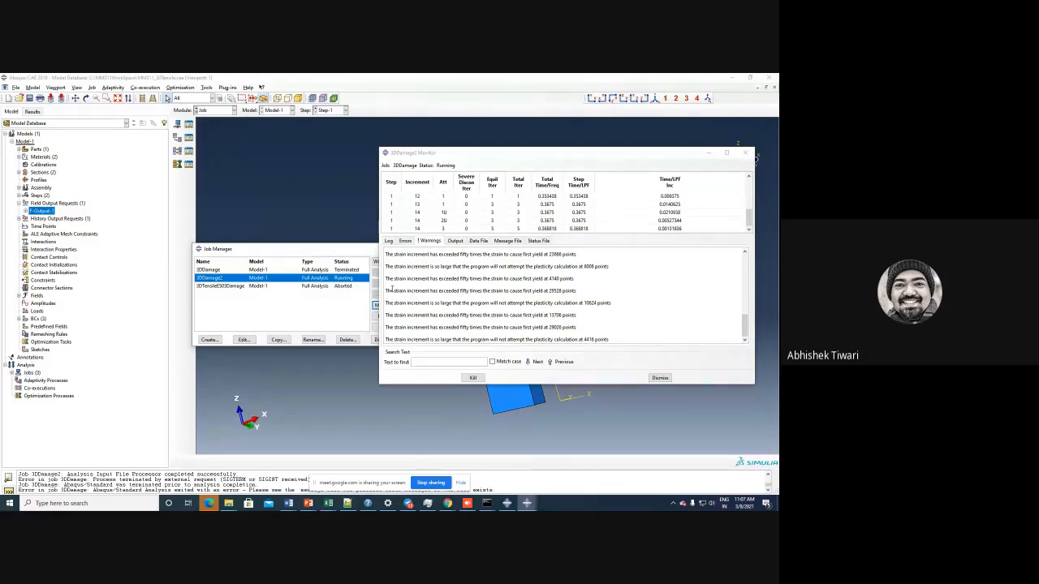
left_click(660, 378)
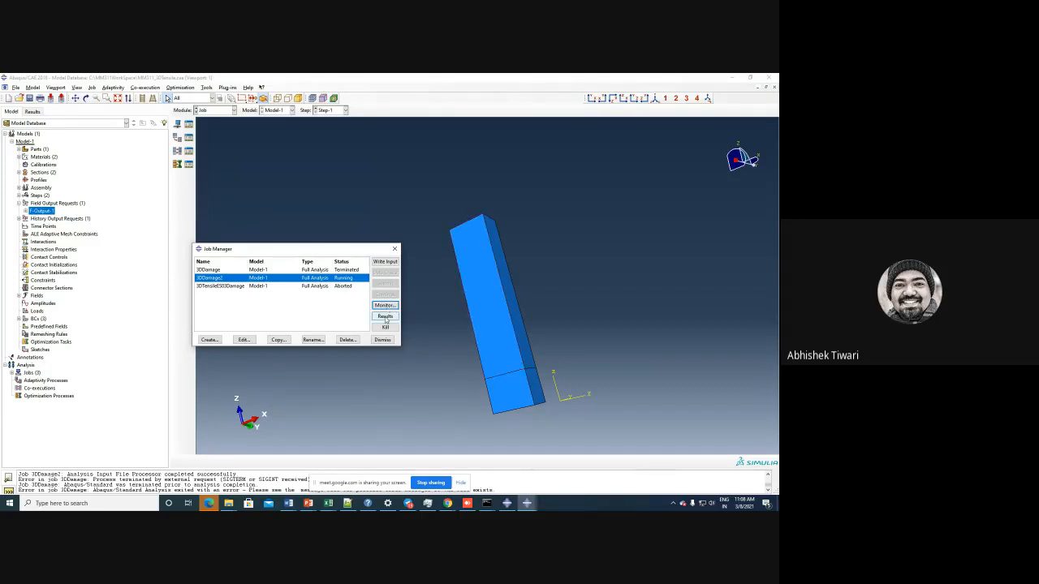
- In the Property module, review the ductile damage and plastic data of Material-1-Copy, including the last yield stress and plastic strain row
left_click(219, 109)
left_click(219, 128)
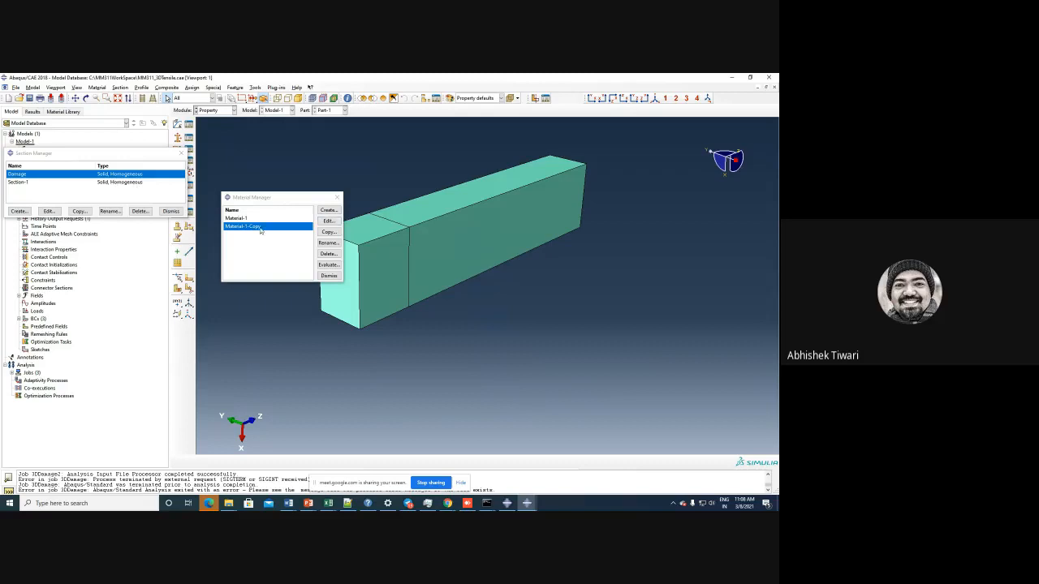
left_click(329, 221)
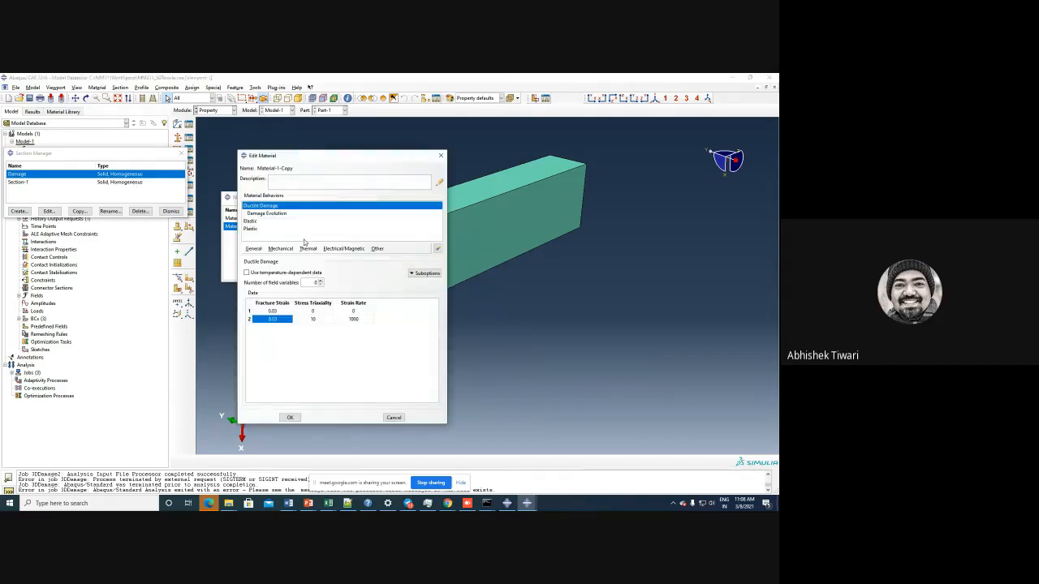
left_click(250, 228)
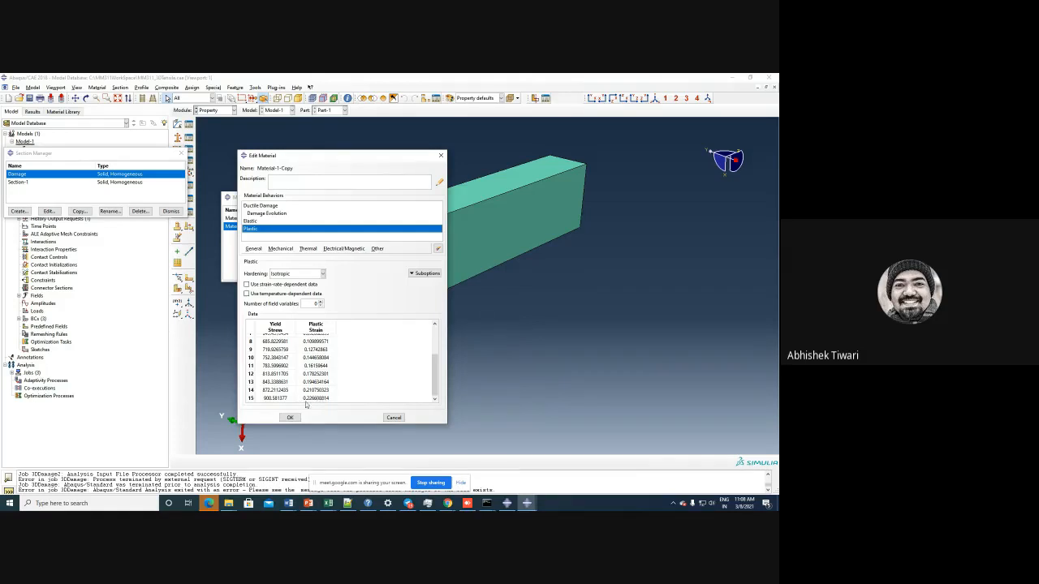
left_click_drag(276, 398, 314, 401)
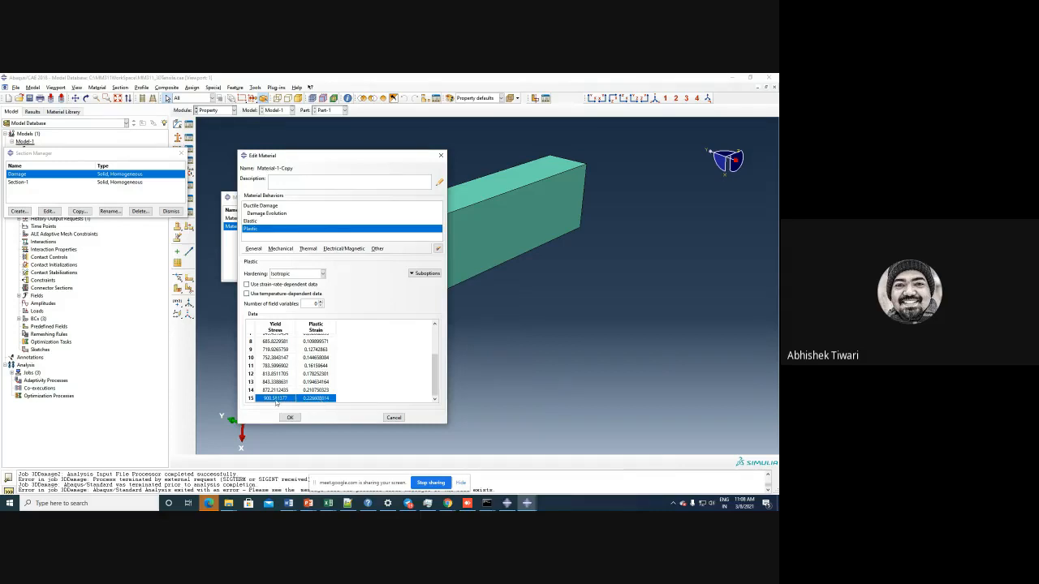
left_click(291, 418)
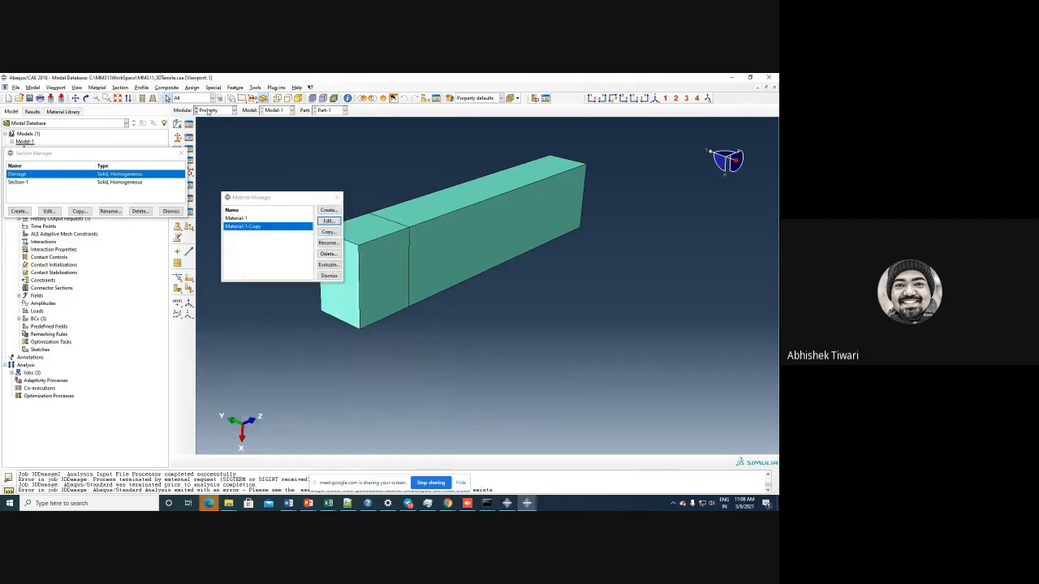
- Return to the Job module and open the results of job 3DDamage2
left_click(208, 113)
left_click(205, 184)
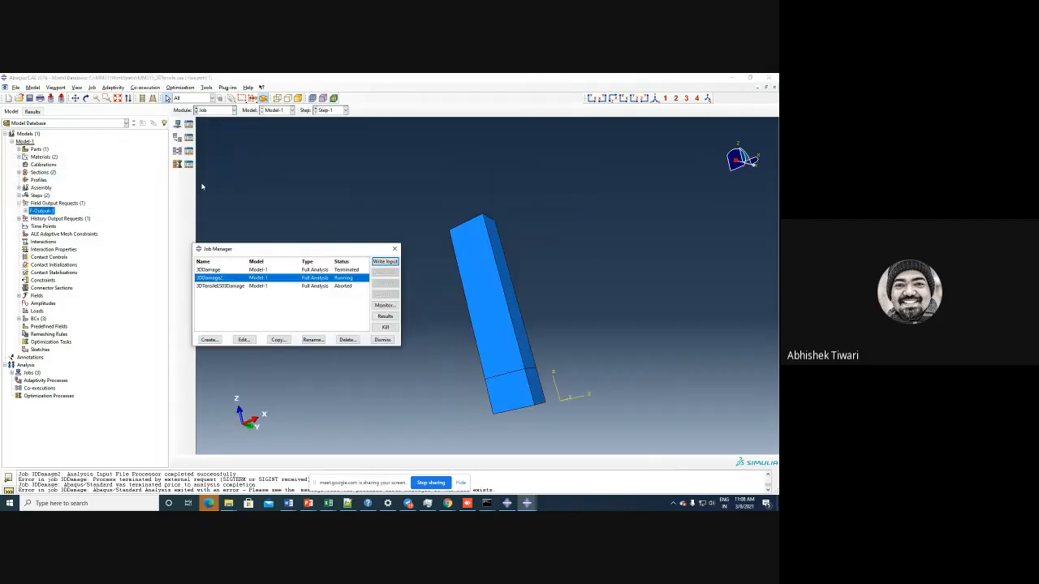
left_click(387, 317)
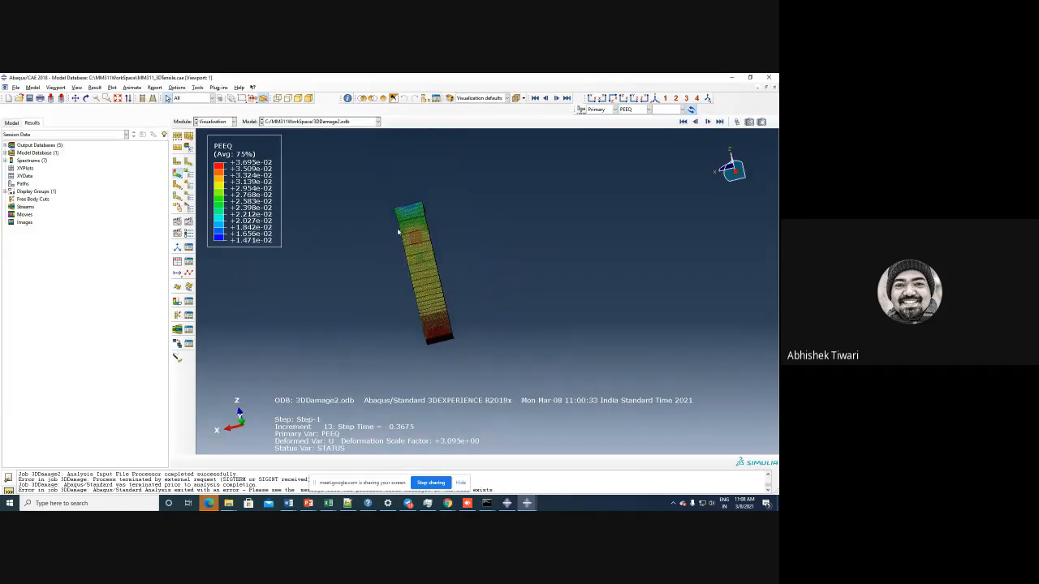
- Show the bar upright in a straight-on X-Z view, animate its PEEQ contours over time, and inspect it at an angle
left_click(602, 98)
left_click(603, 99)
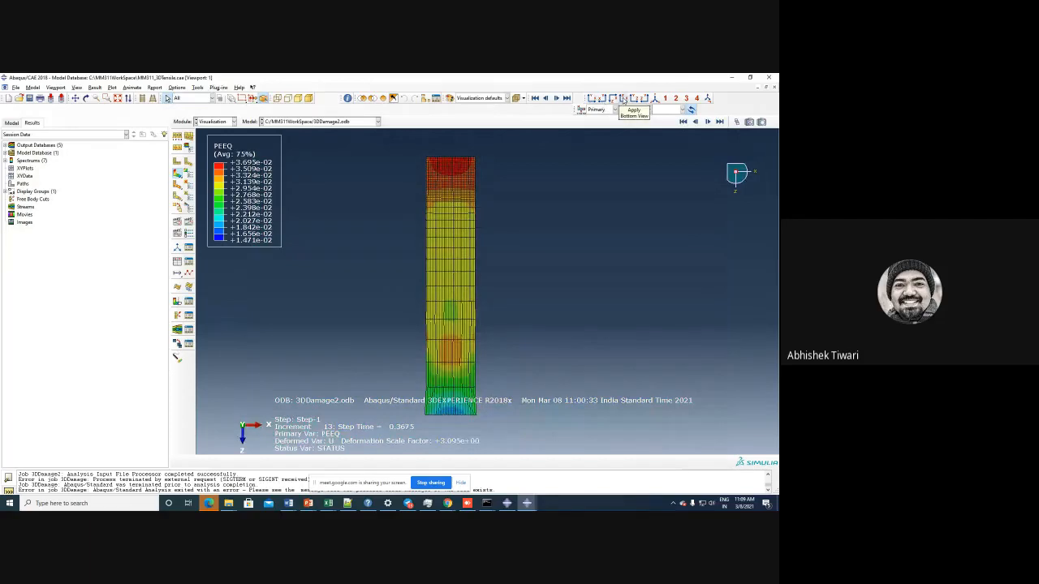
left_click(623, 99)
scroll(373, 232, "down", 2)
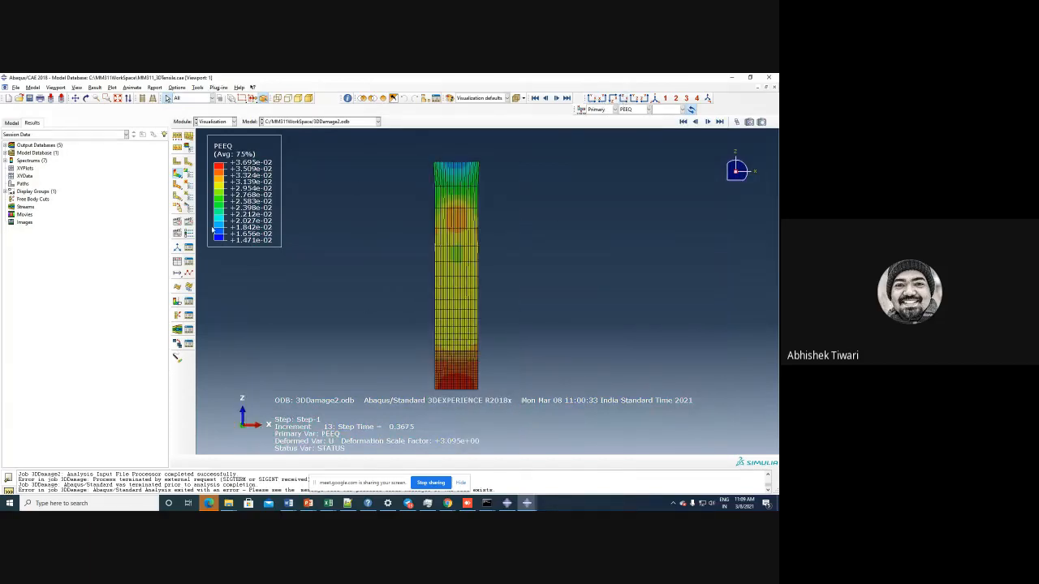
left_click(190, 231)
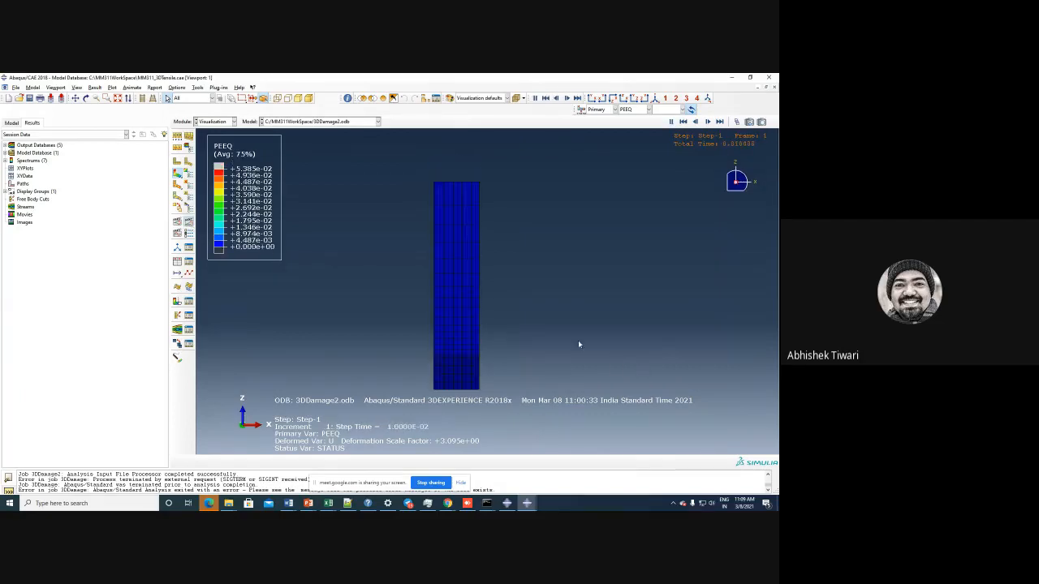
left_click_drag(578, 340, 572, 203, "ctrl+alt")
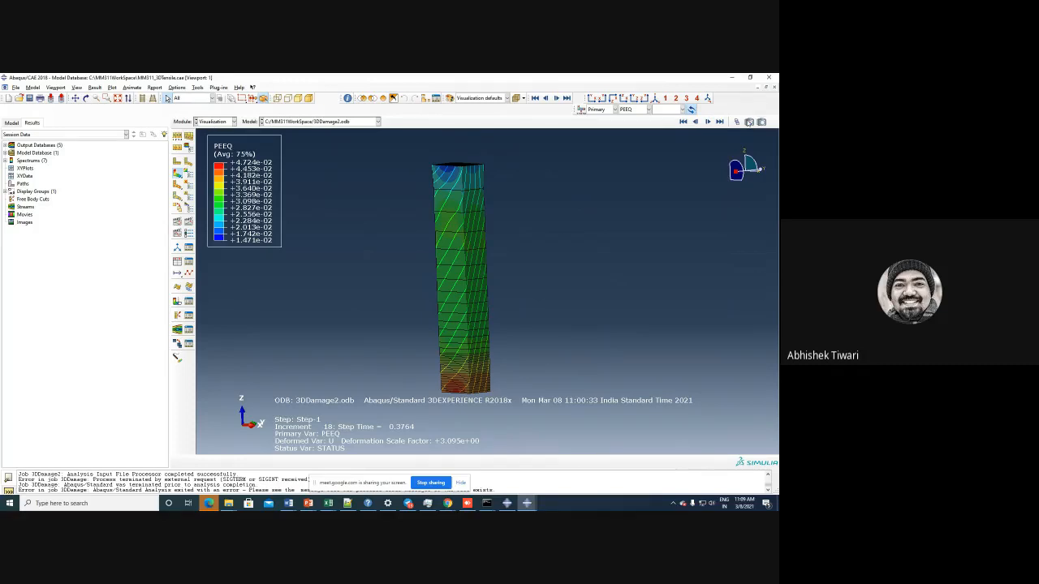
- Step back and forth through the PEEQ result frames, ending at increment 9 of Step-1
left_click(694, 122)
left_click(694, 121)
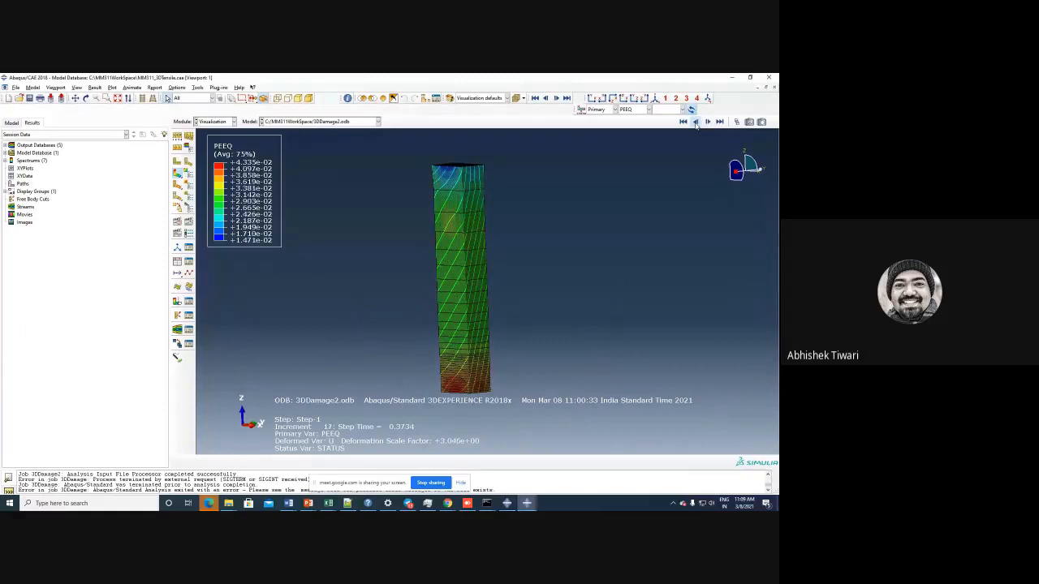
left_click(694, 122)
left_click(694, 122)
left_click(695, 123)
left_click(695, 123)
left_click(695, 122)
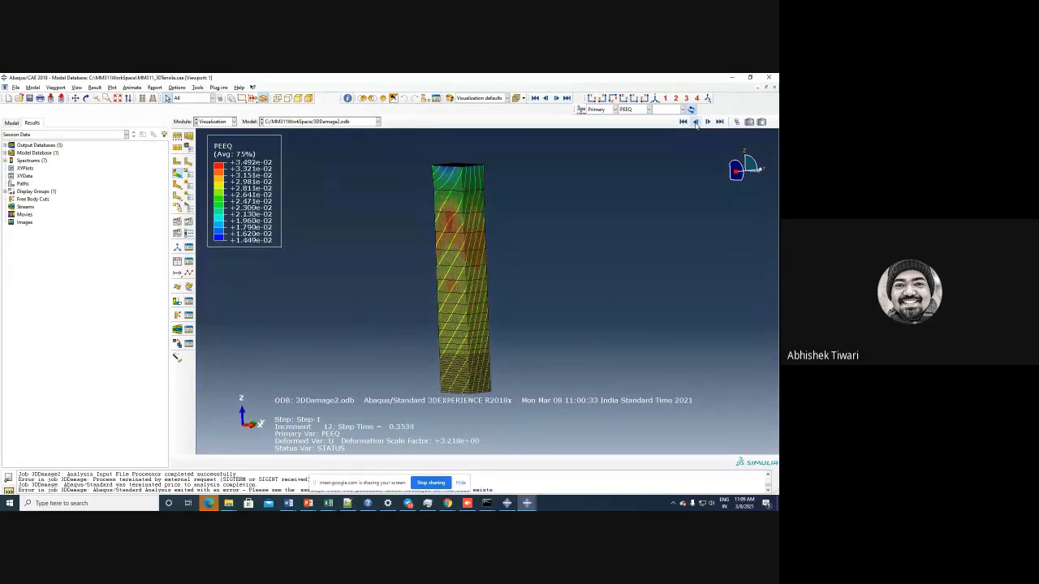
left_click(694, 122)
left_click(695, 122)
left_click(695, 122)
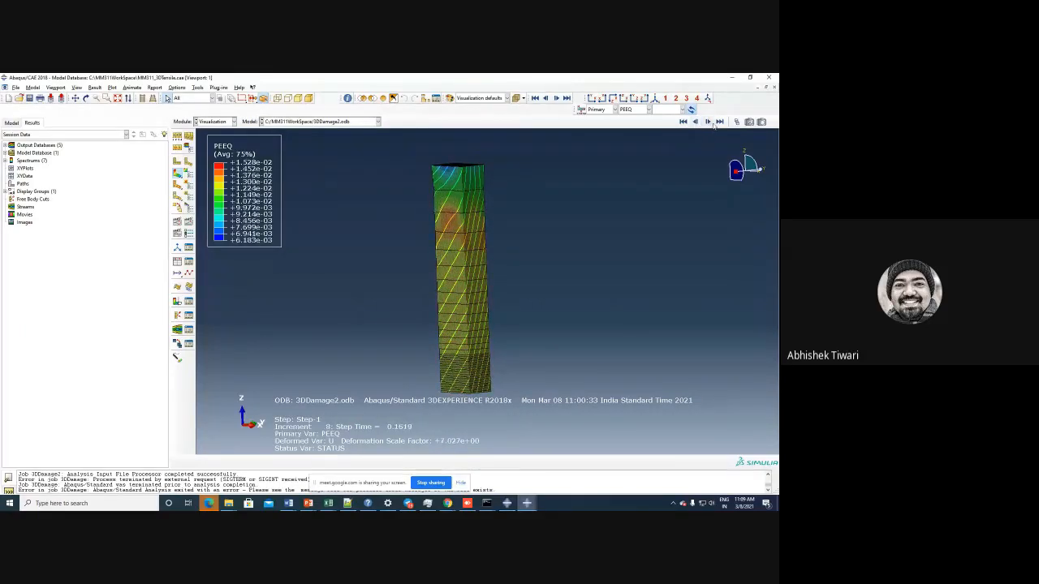
left_click(706, 122)
left_click(706, 122)
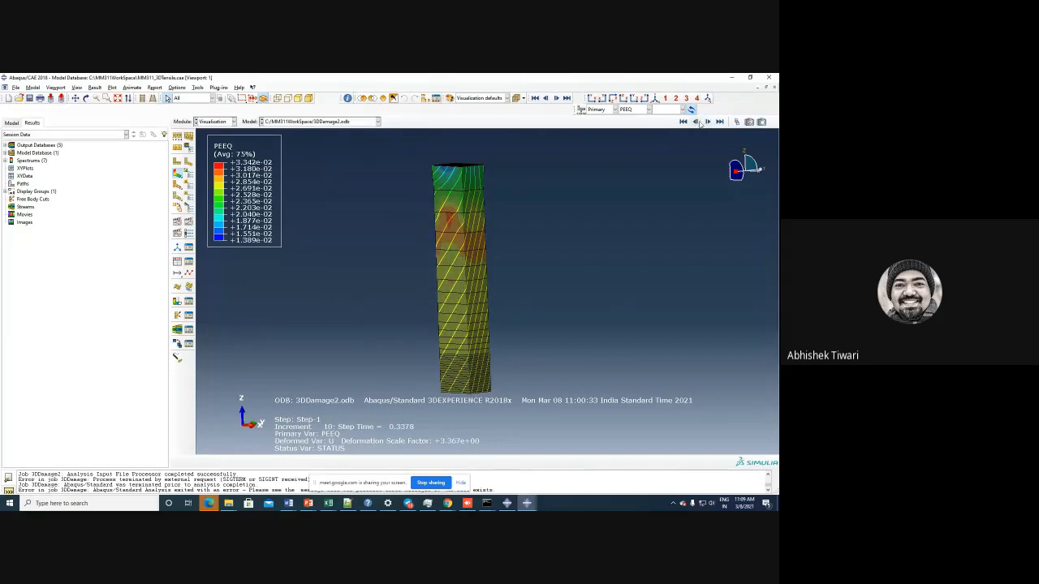
left_click(695, 122)
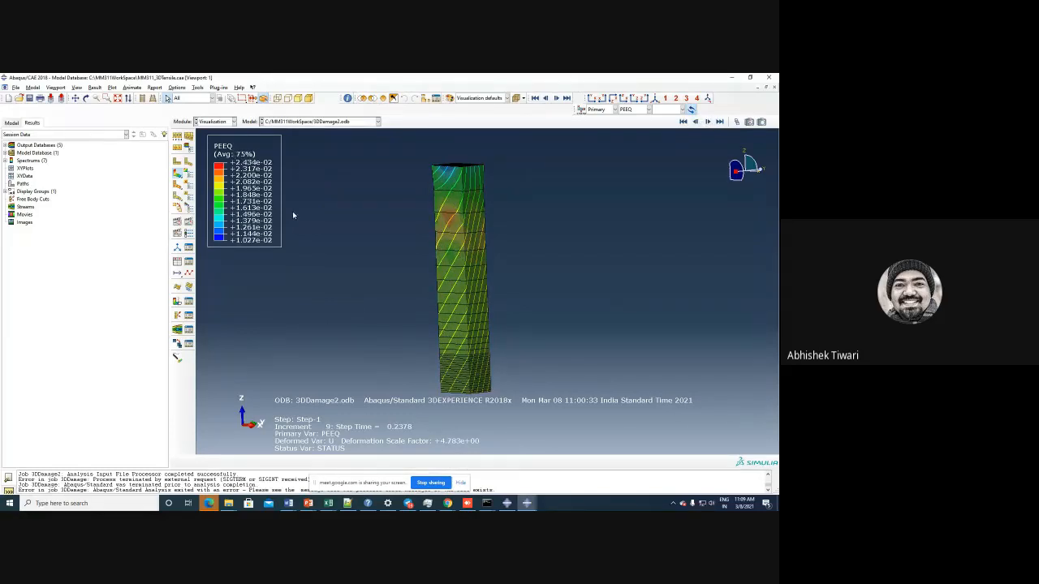
- Display the SDEG damage variable as the primary contour and advance the results to increment 12
left_click(636, 109)
left_click(630, 173)
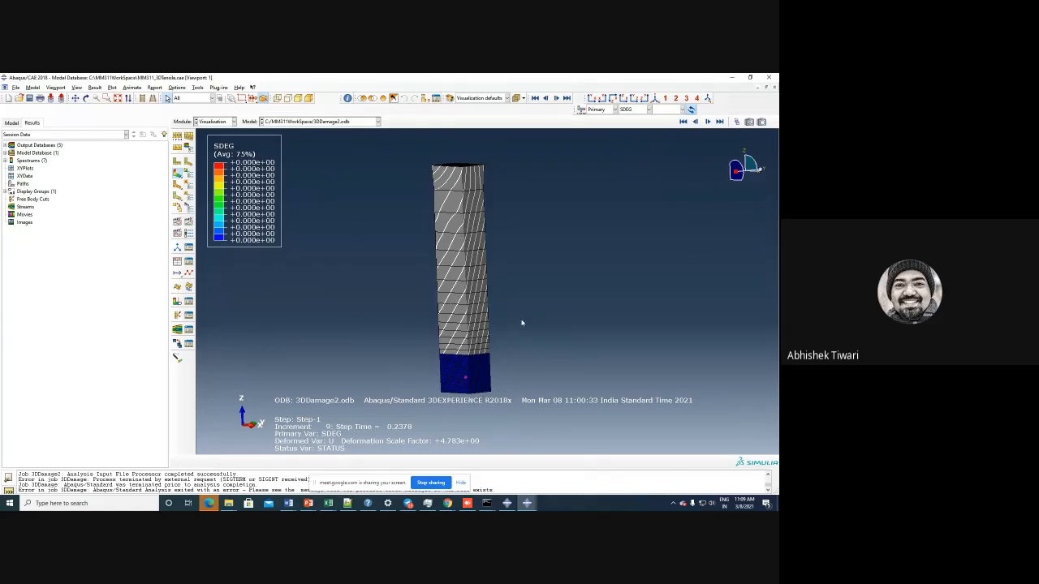
left_click(706, 122)
left_click(707, 121)
left_click(707, 122)
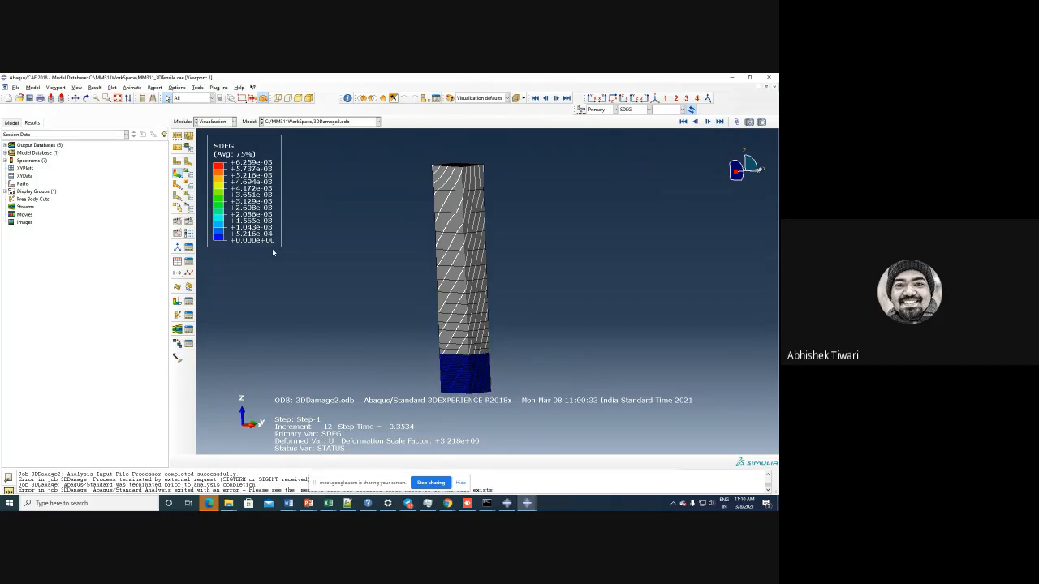
- Switch the primary contour variable back to PEEQ and step the results back to increment 9
left_click(637, 109)
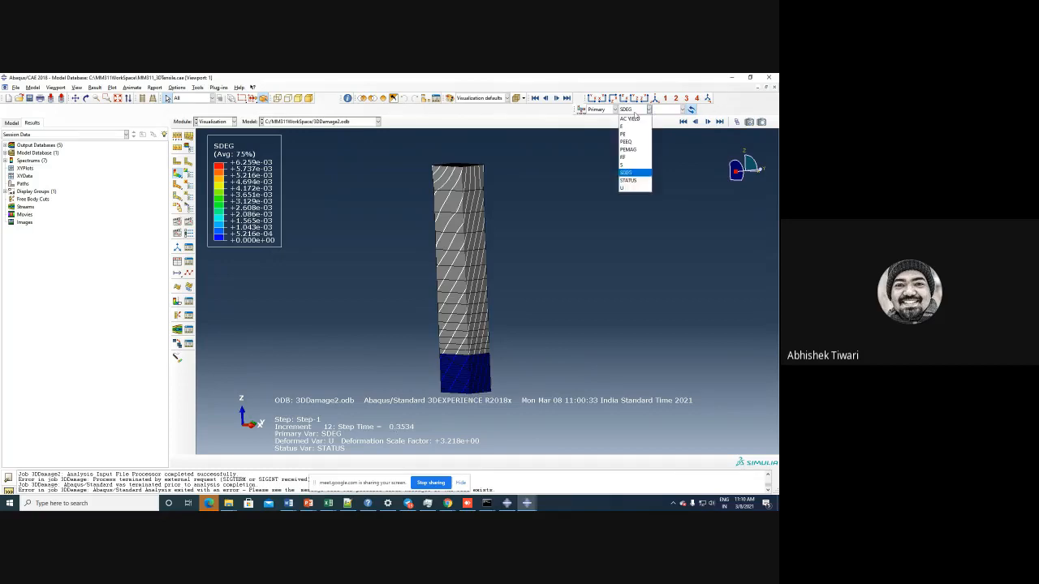
left_click(630, 143)
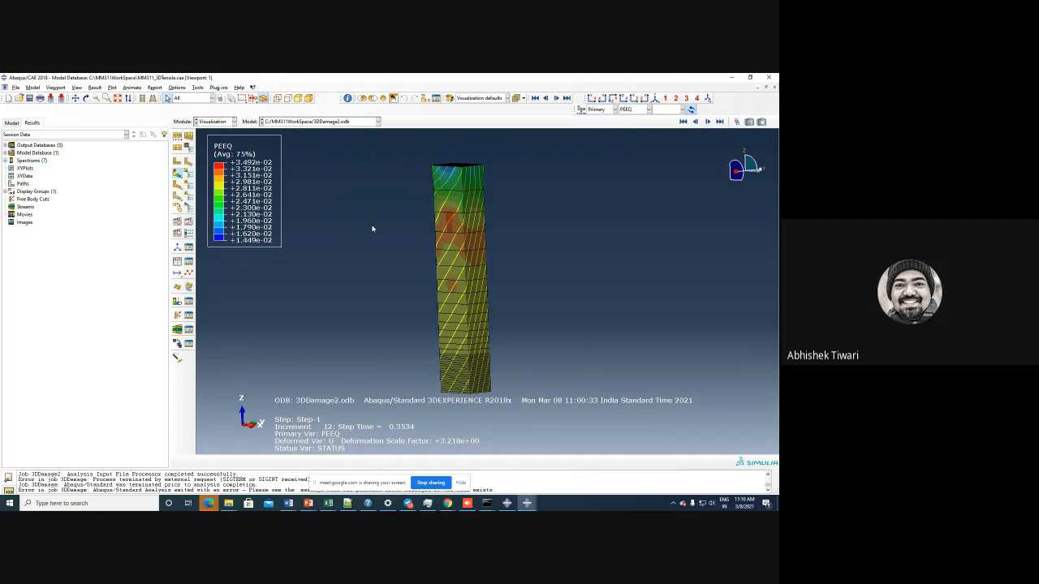
left_click(694, 122)
left_click(694, 122)
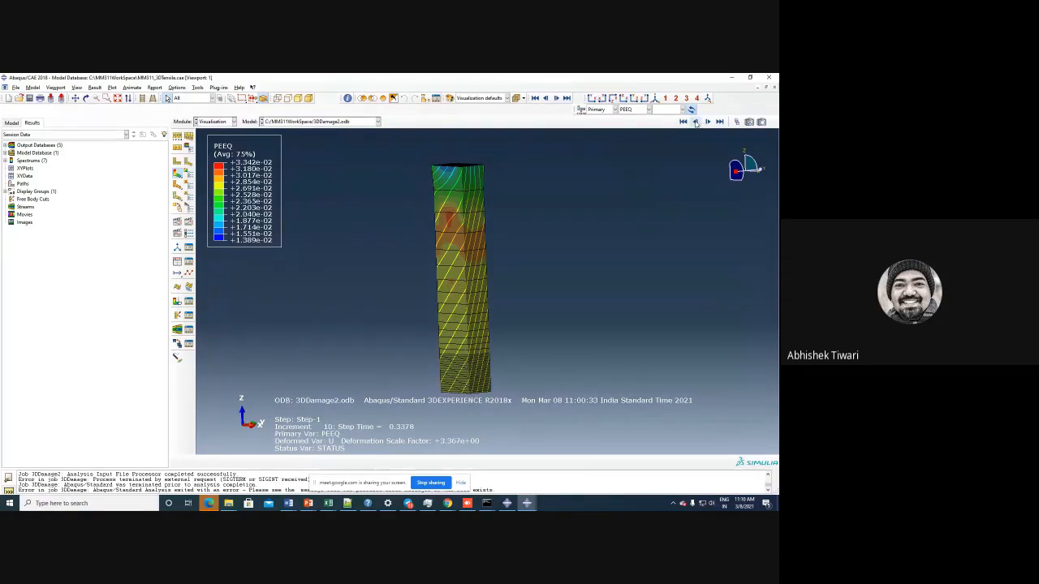
left_click(694, 122)
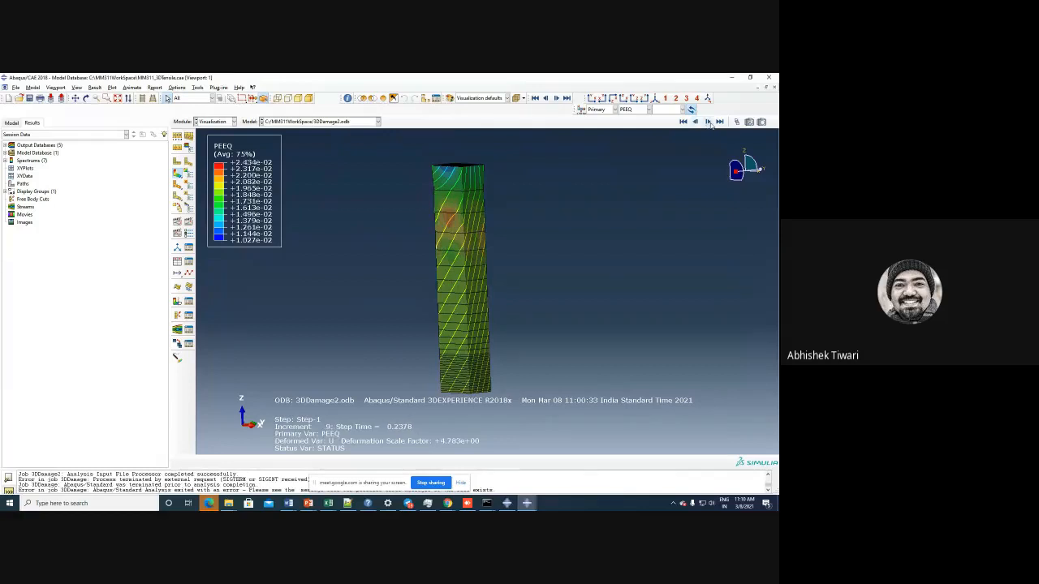
- Advance the PEEQ results to increment 10, switch the primary contour variable to SDEG, and advance to increment 12
left_click(707, 122)
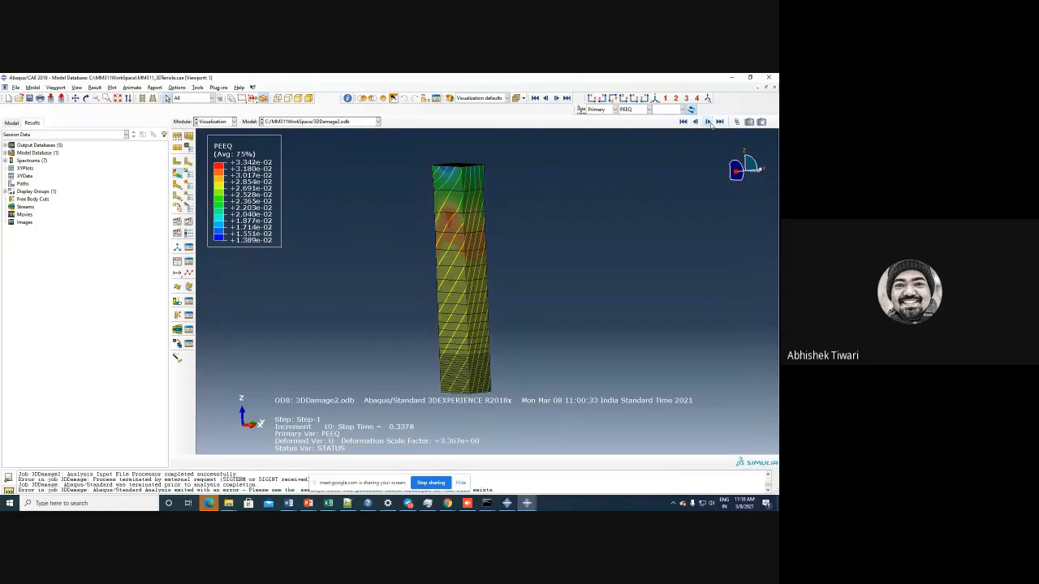
left_click(641, 109)
left_click(635, 176)
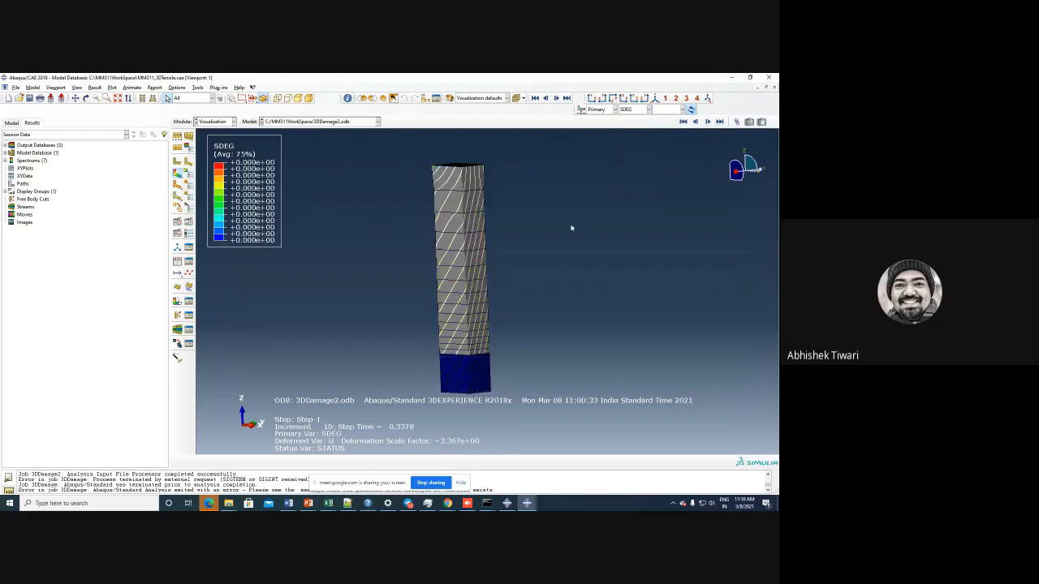
left_click(708, 121)
left_click(708, 122)
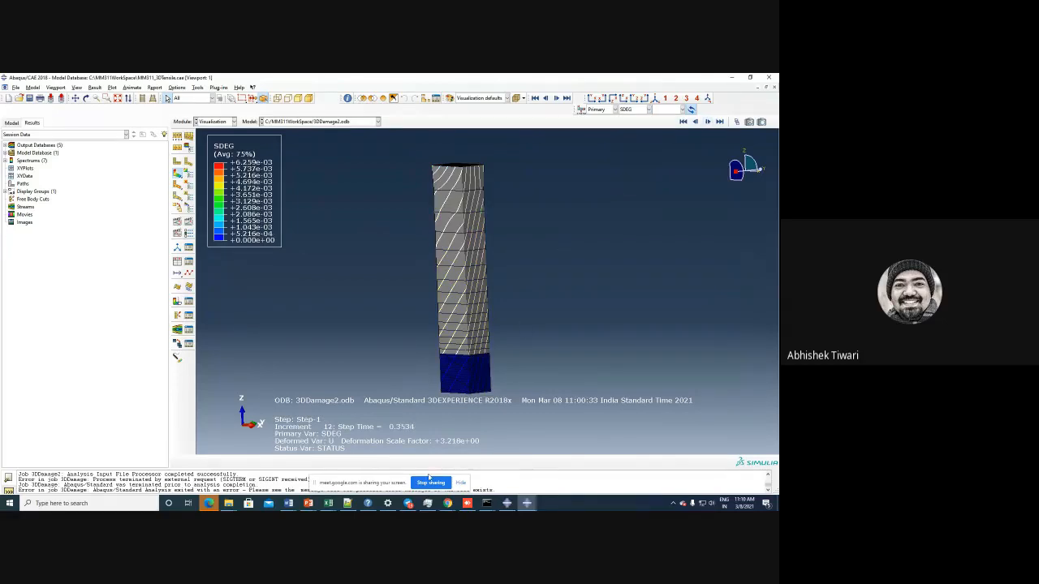
- Compare the PEEQ contours with the SDEG contours at increment 12, ending with SDEG as the primary variable
left_click(648, 109)
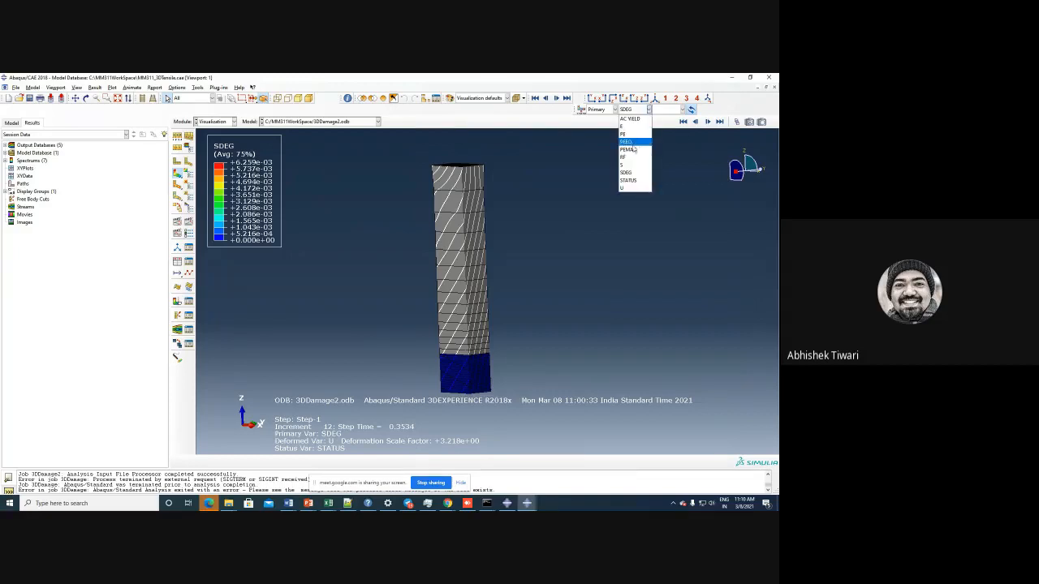
left_click(631, 144)
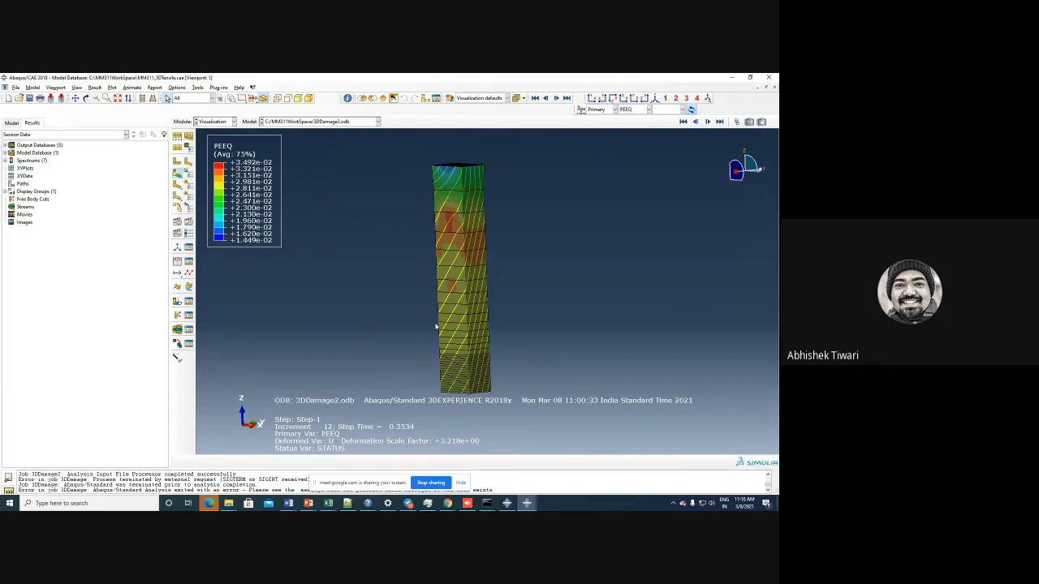
left_click(648, 109)
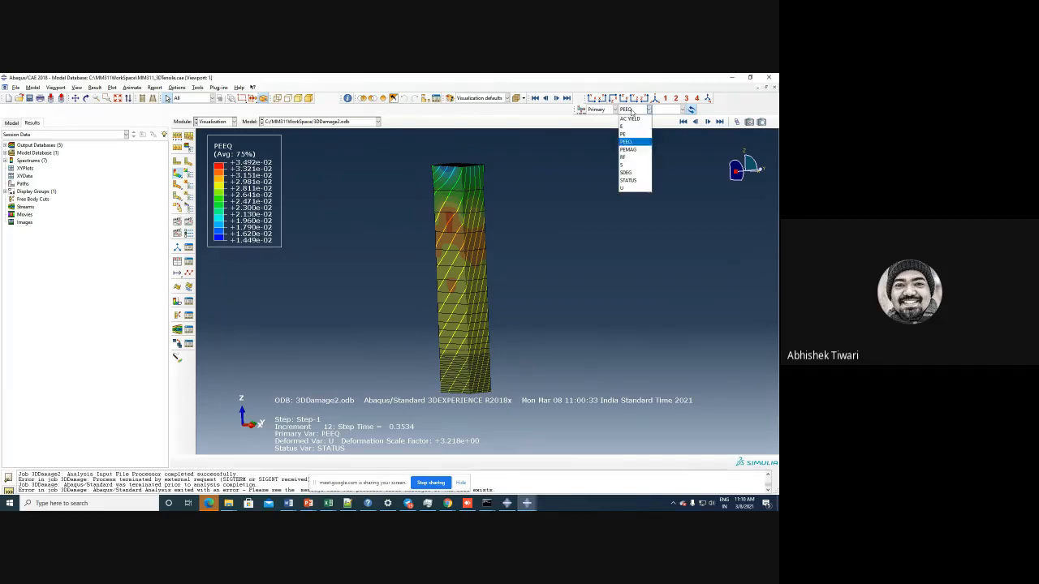
left_click(628, 172)
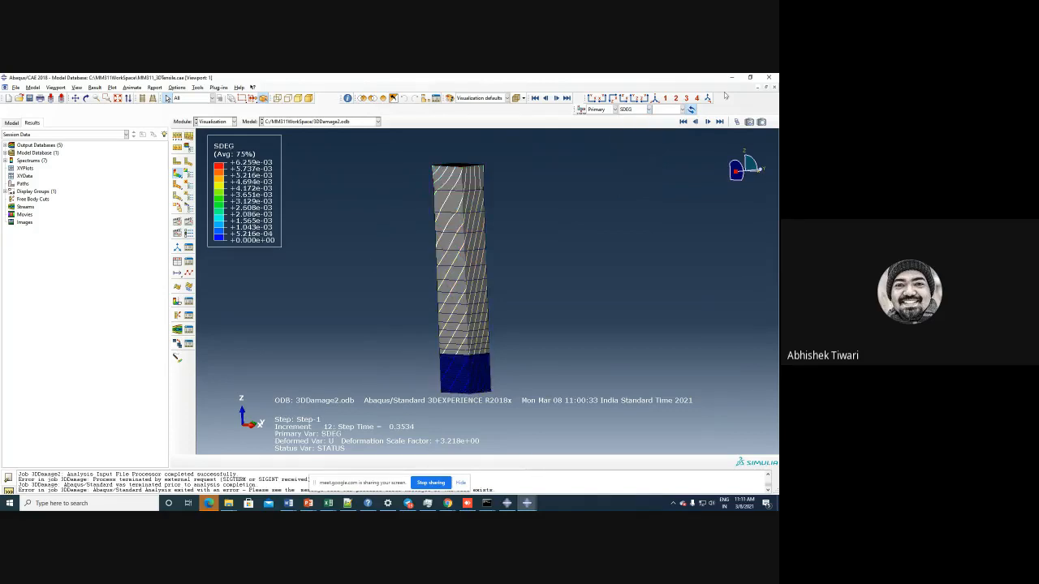
- Jump to the last available SDEG frame and view the whole bar upright in a nearly straight-on X-Z view
left_click(720, 122)
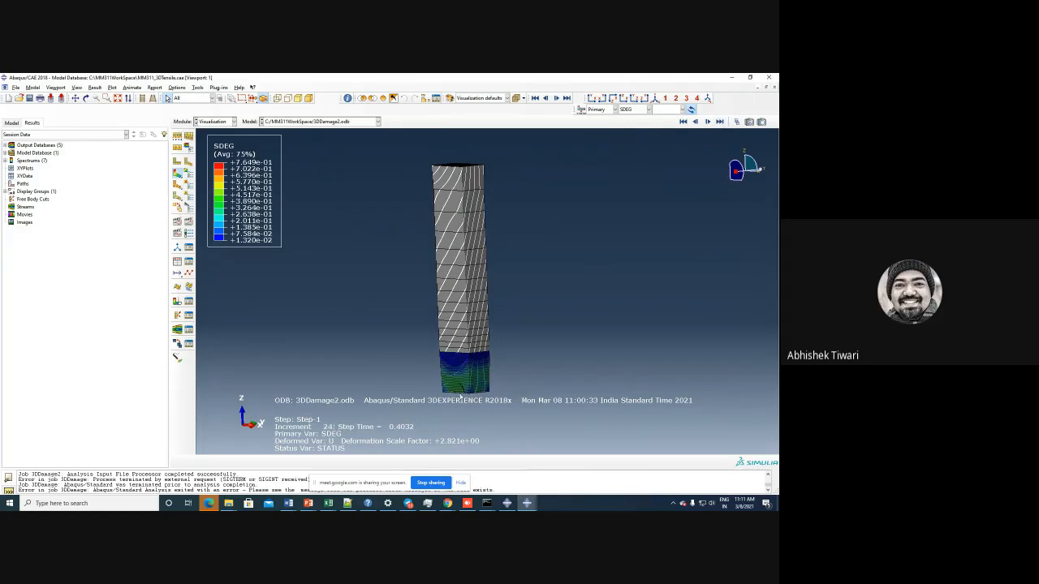
scroll(401, 285, "down", 2)
scroll(448, 340, "up", 3)
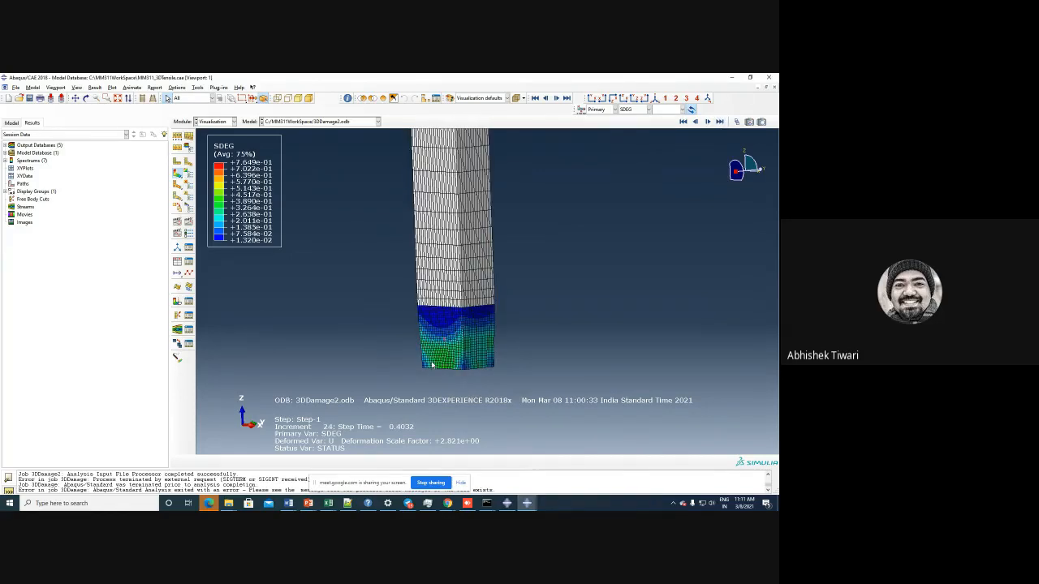
scroll(401, 217, "down", 2)
left_click_drag(446, 221, 506, 176, "ctrl+alt")
scroll(422, 246, "down", 2)
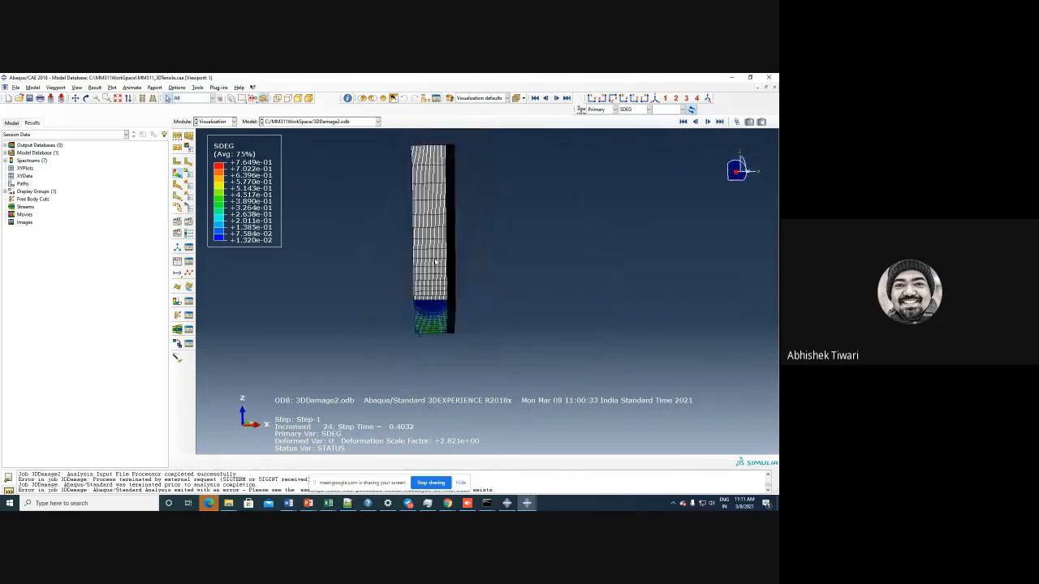
scroll(390, 193, "up", 2)
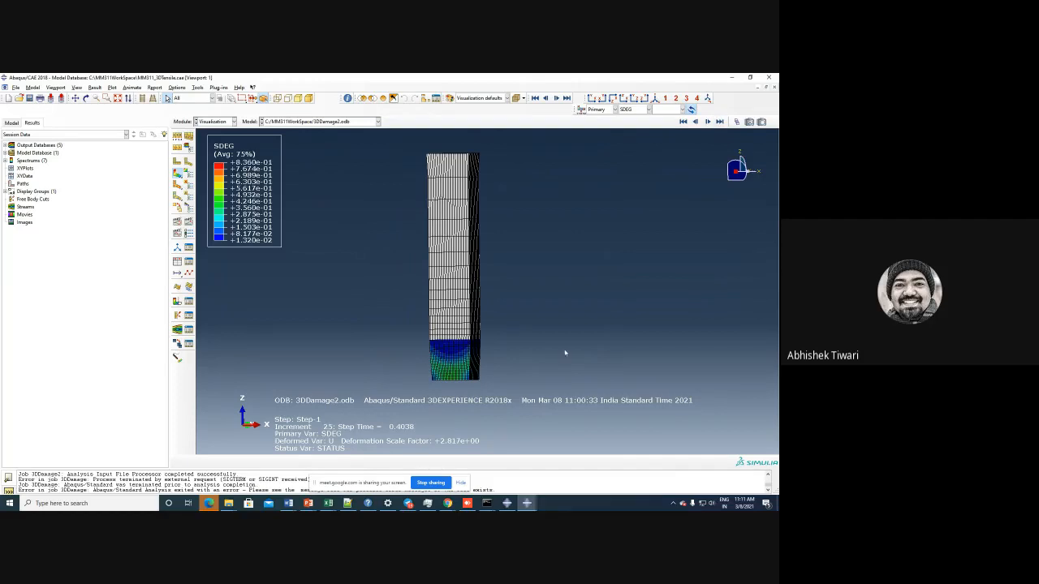
- Examine the SDEG contours up close at the bar's lower end, including its bottom face seen from below
scroll(480, 399, "up", 5)
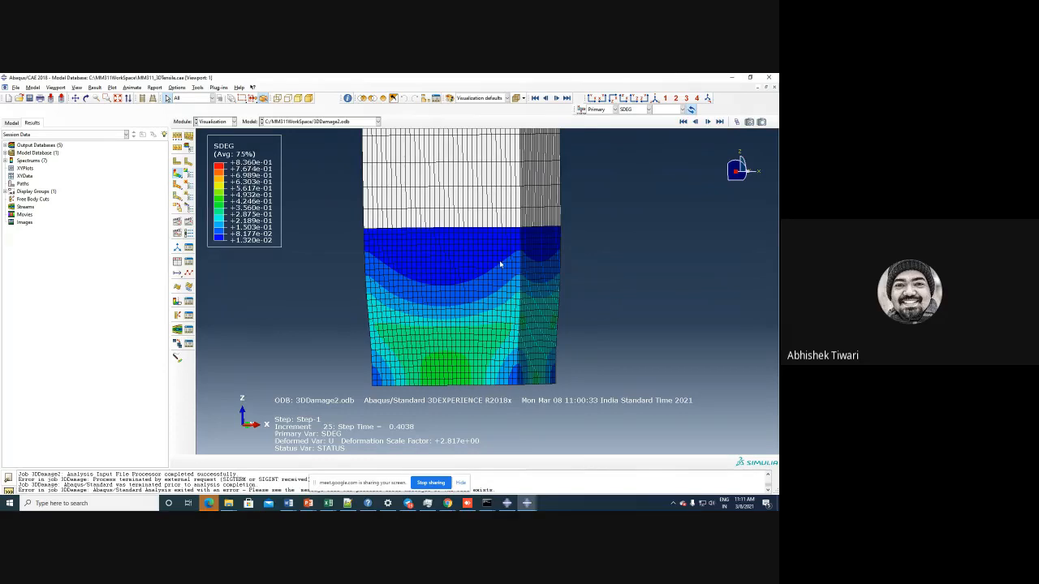
scroll(498, 262, "down", 3)
left_click_drag(487, 363, 472, 309, "ctrl+alt")
scroll(474, 316, "up", 3)
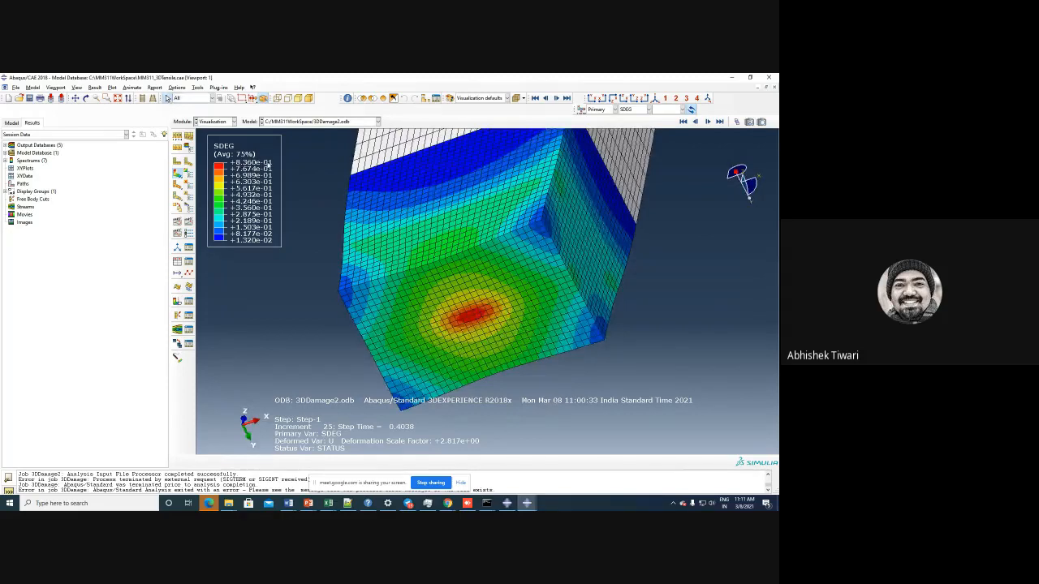
- Set the maximum contour limit to the specified value 0.836012 and show the location of the maximum value
left_click(188, 174)
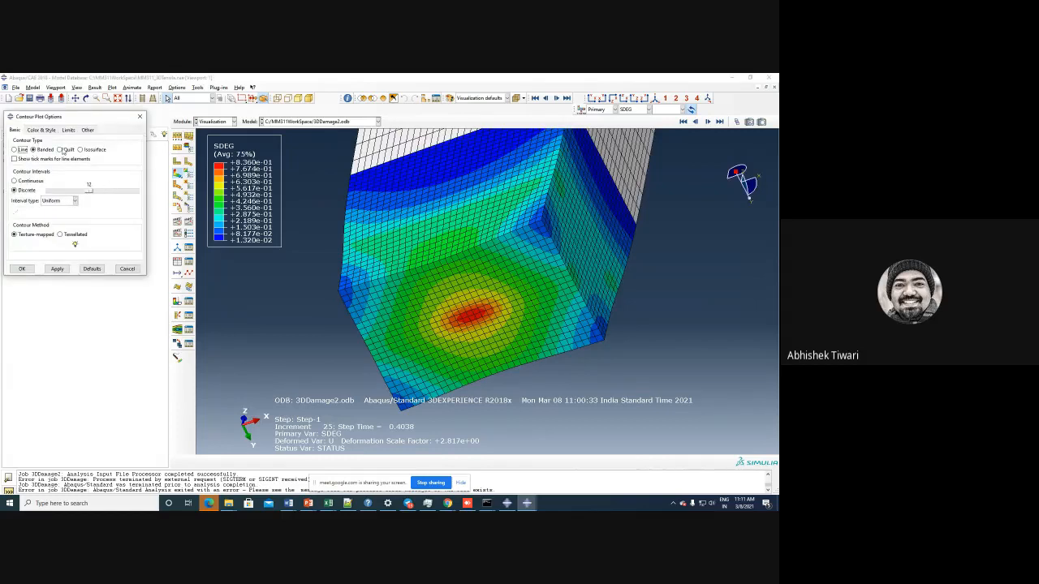
left_click(67, 131)
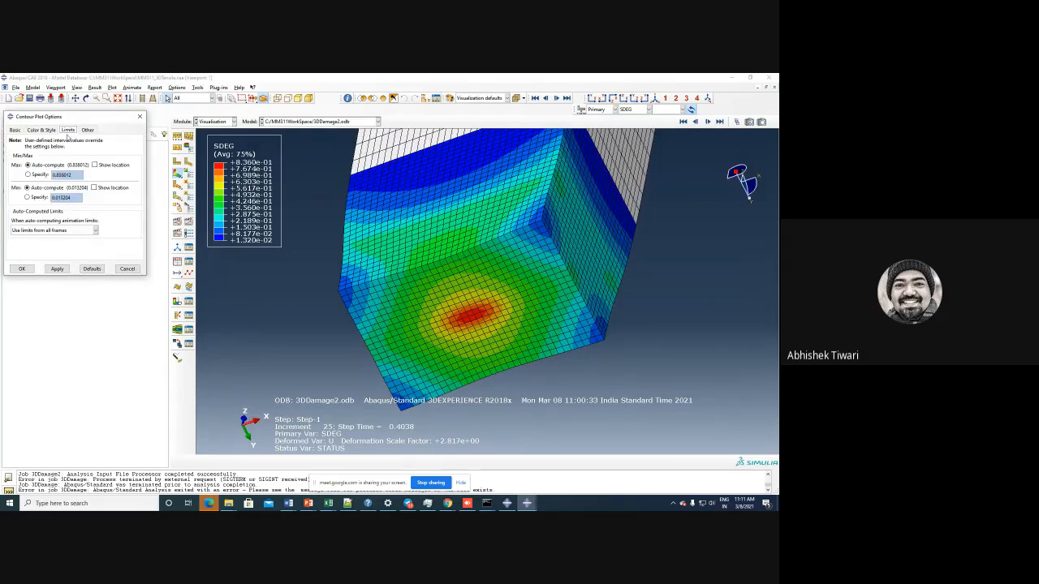
left_click(27, 175)
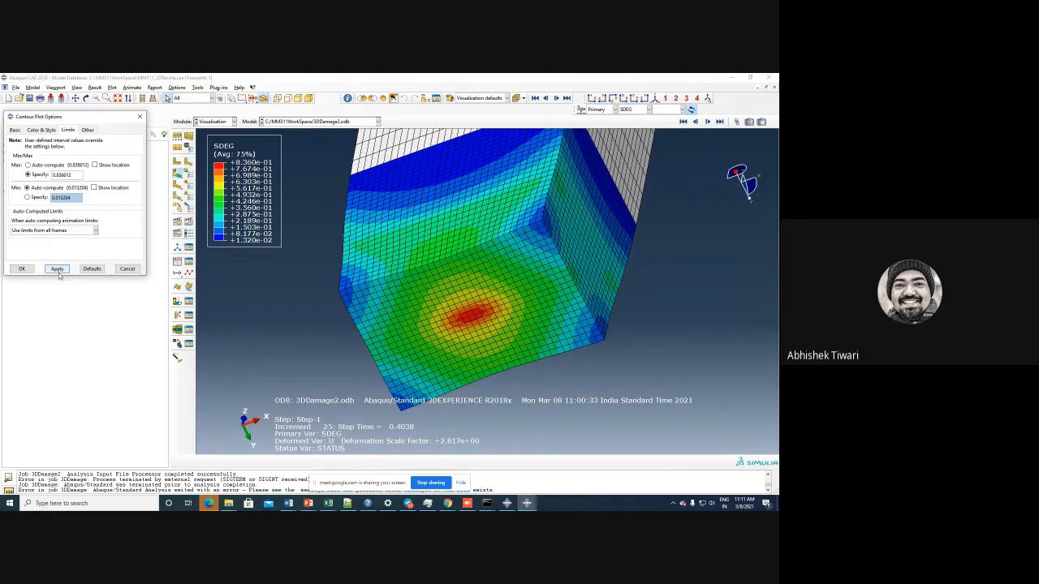
left_click(95, 164)
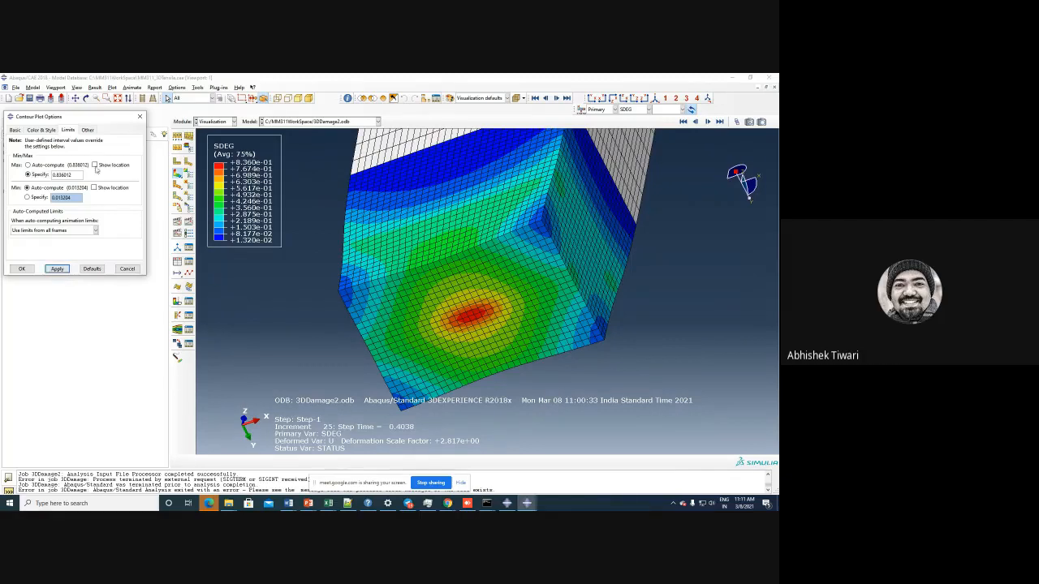
left_click(58, 270)
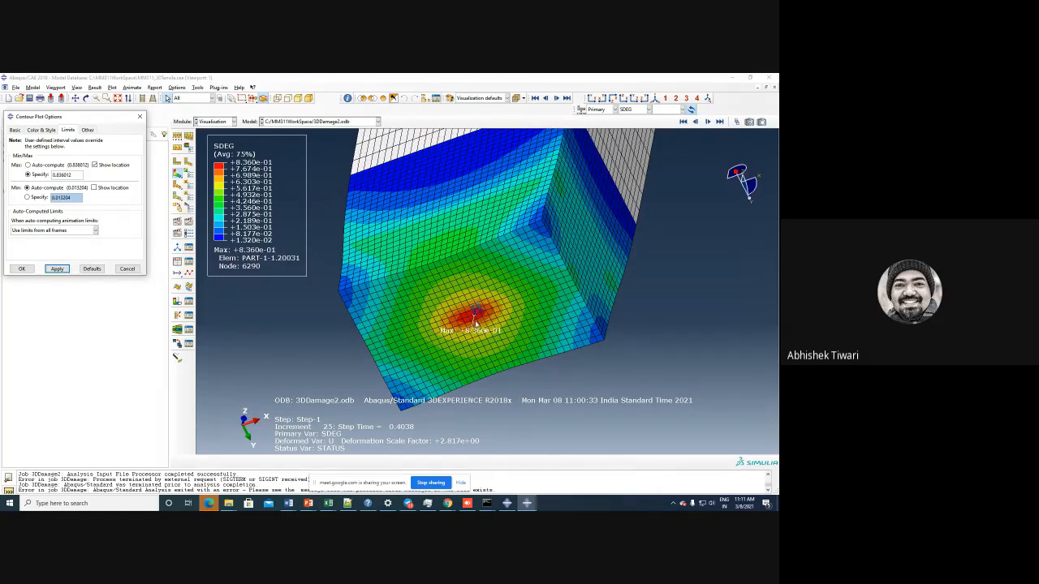
- Examine the marked maximum SDEG location up close at the centre of the bar's bottom face
scroll(475, 323, "up", 3)
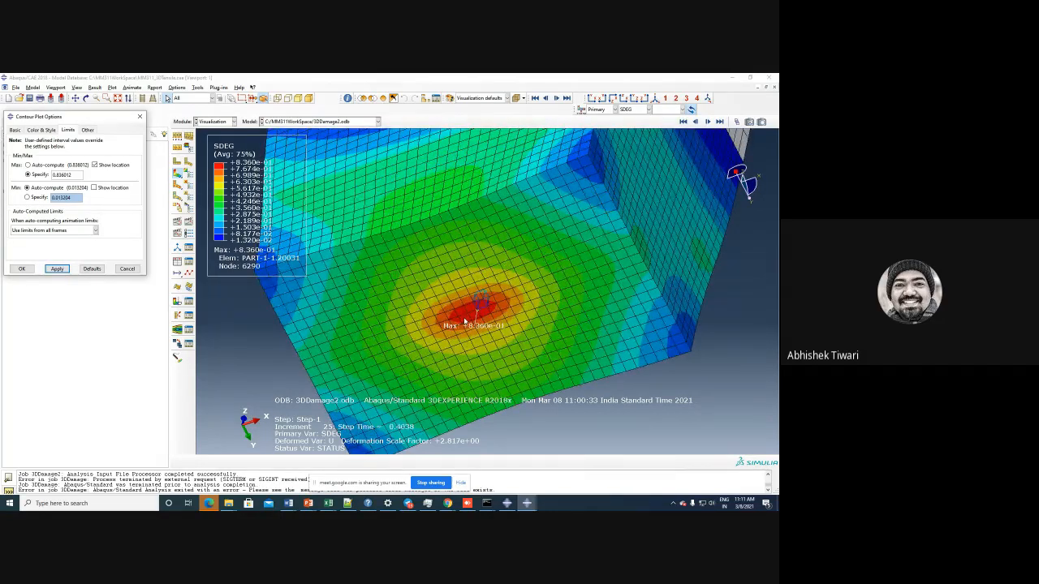
scroll(478, 309, "up", 5)
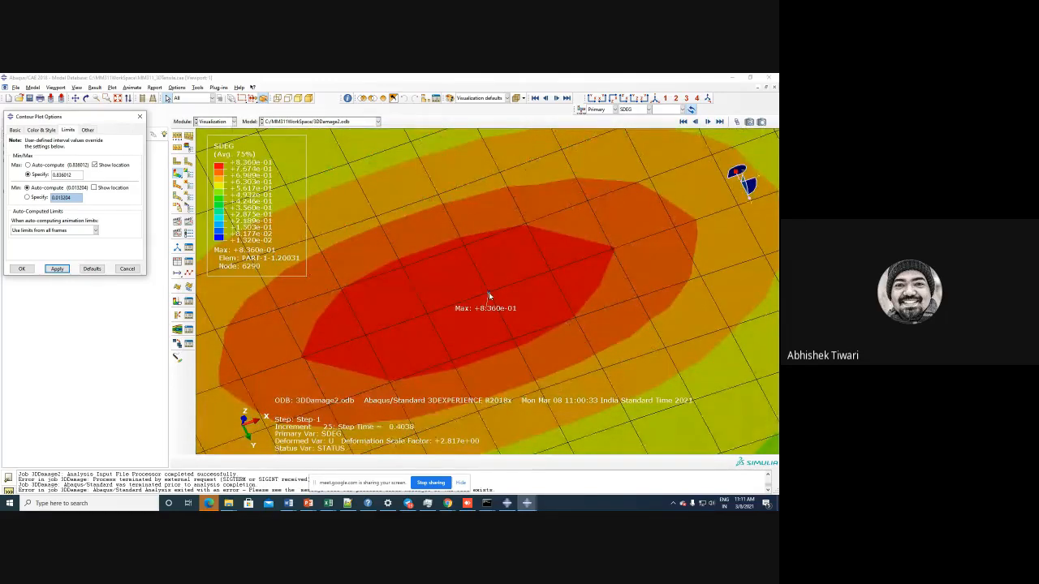
scroll(488, 296, "down", 5)
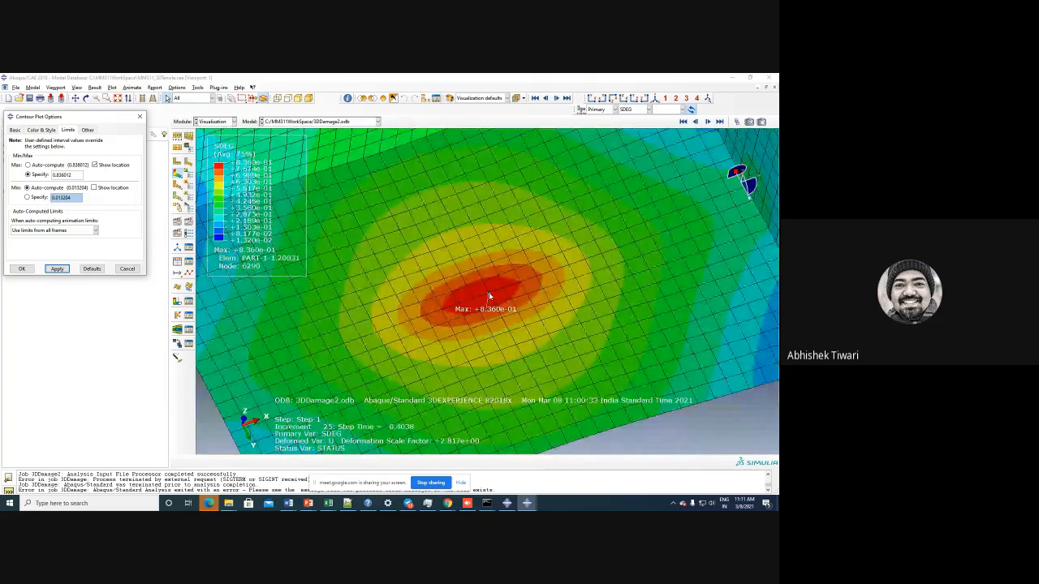
scroll(489, 295, "down", 3)
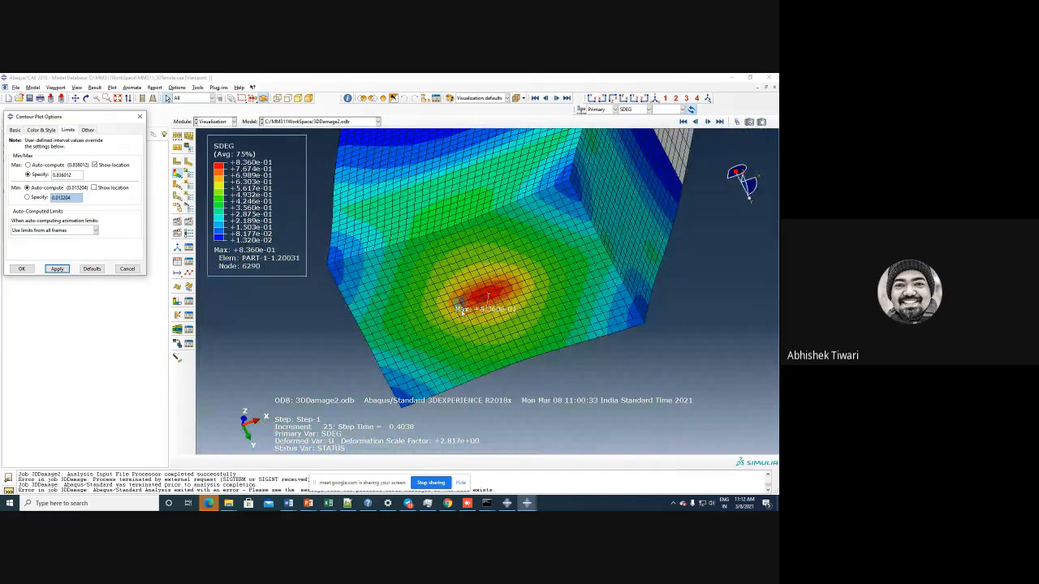
- Jump to the last available frame and step between increments 25 and 26 to compare the SDEG contours
left_click(718, 121)
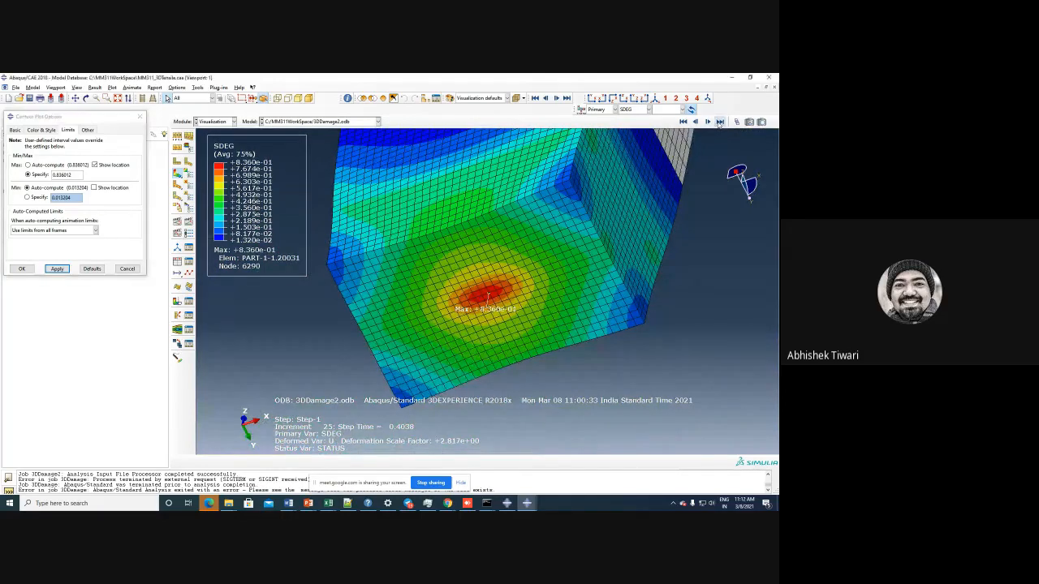
left_click(719, 123)
left_click(695, 124)
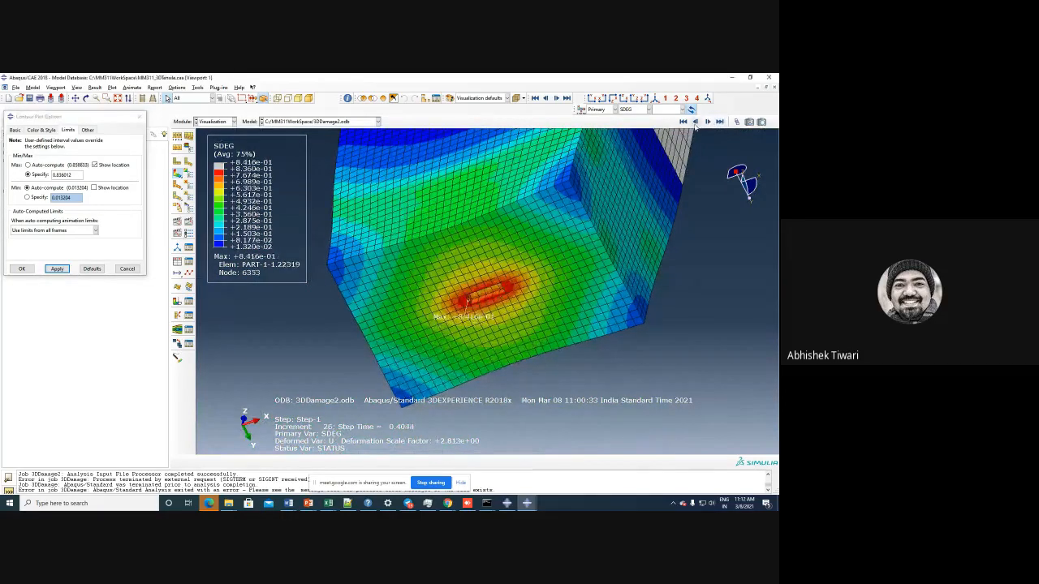
left_click(695, 122)
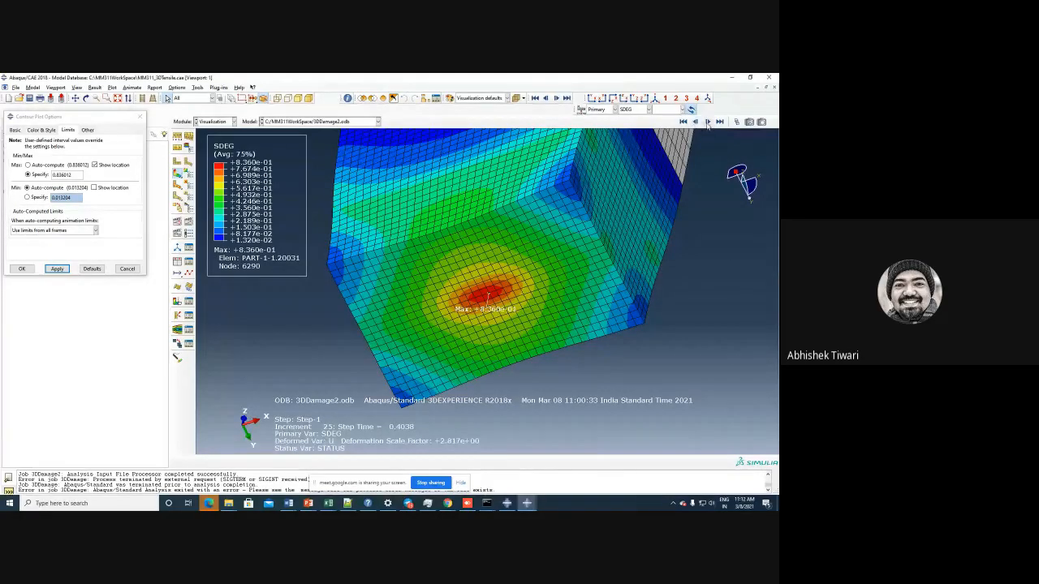
left_click(707, 122)
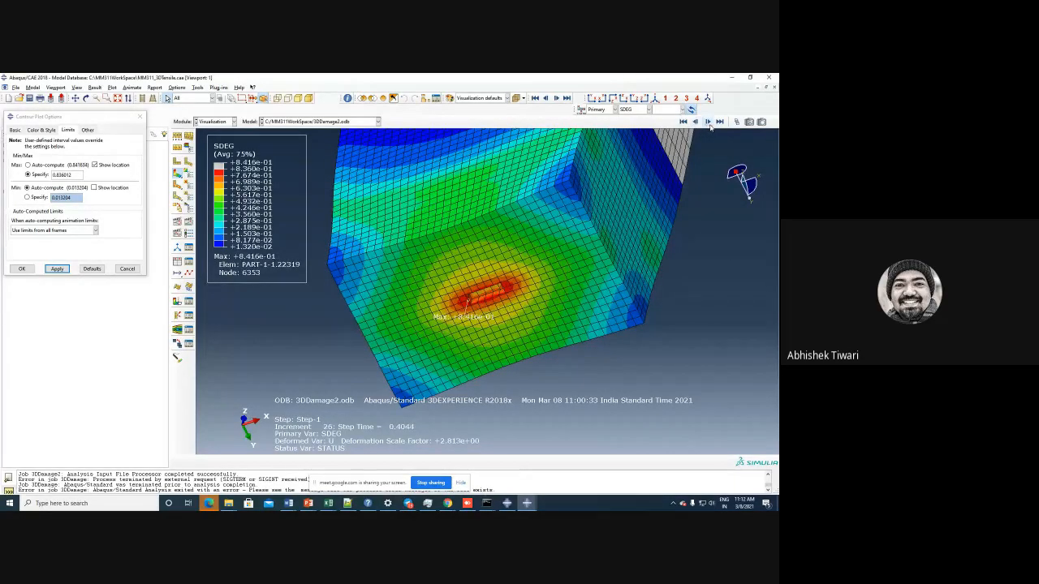
- Compare the centre of the bottom face up close between increments 25 and 26, then advance to increment 28
scroll(411, 257, "up", 5)
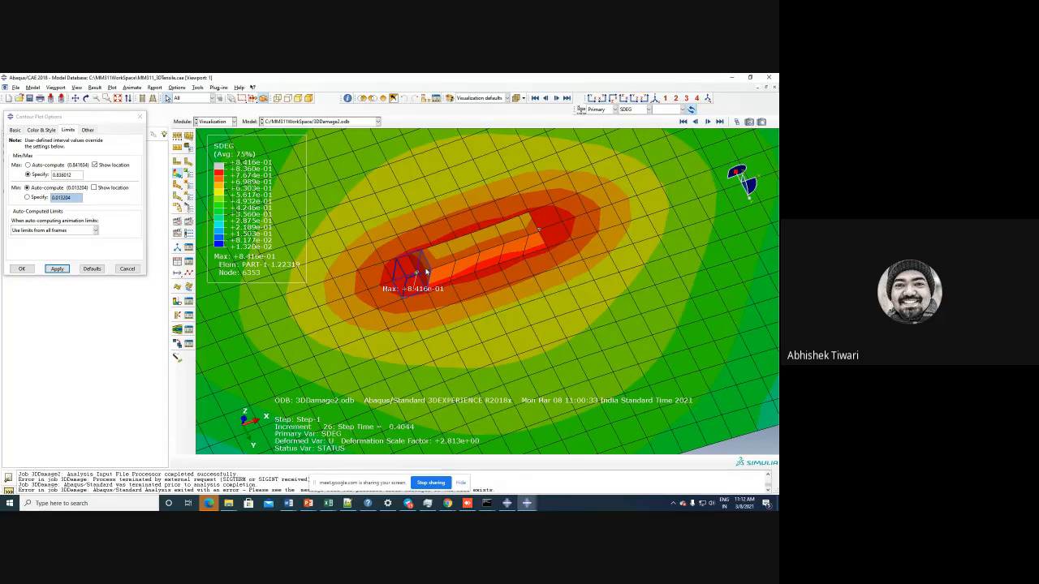
left_click(694, 122)
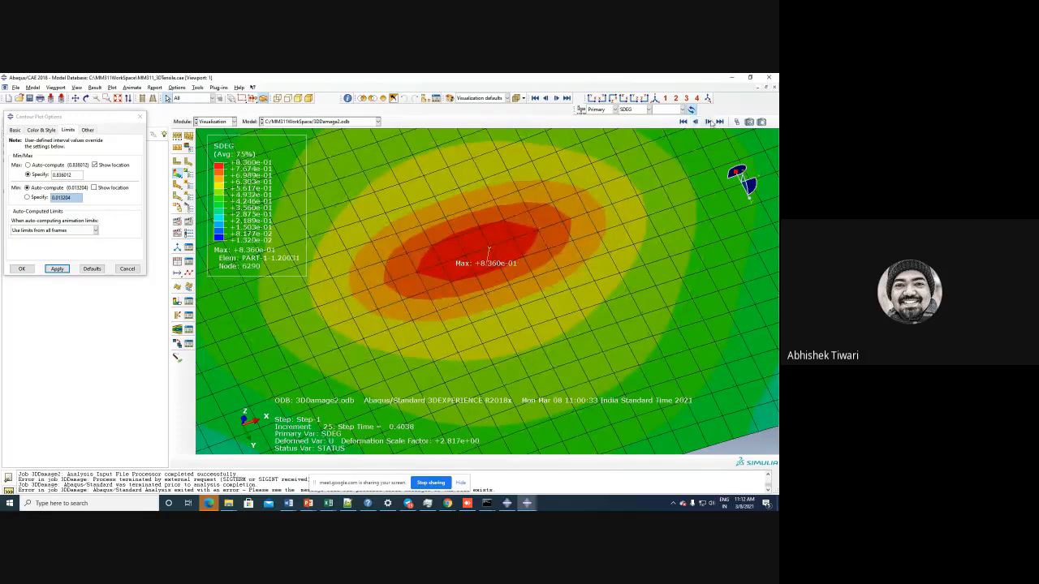
left_click(707, 122)
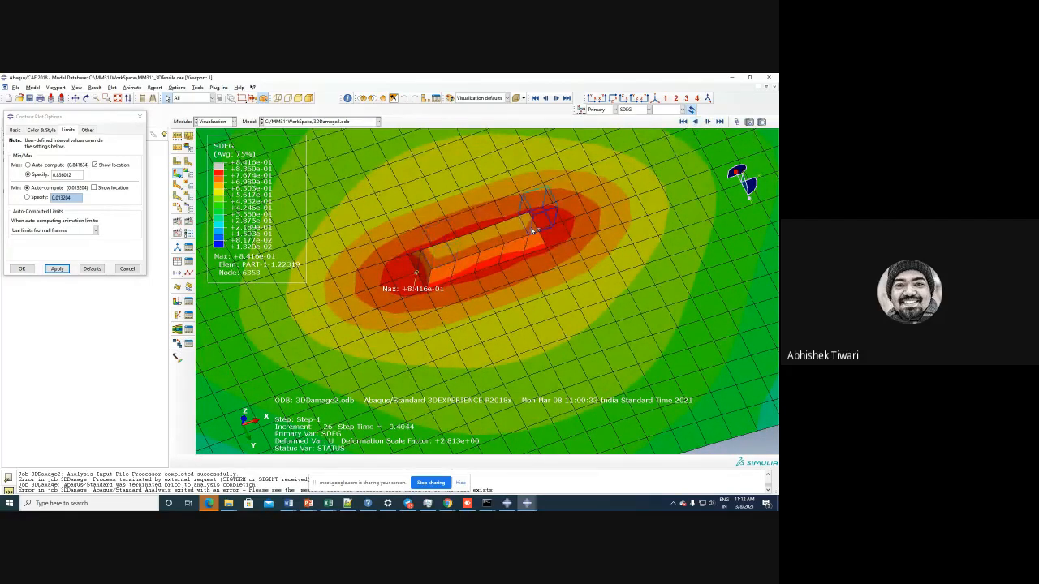
left_click(707, 122)
left_click(707, 121)
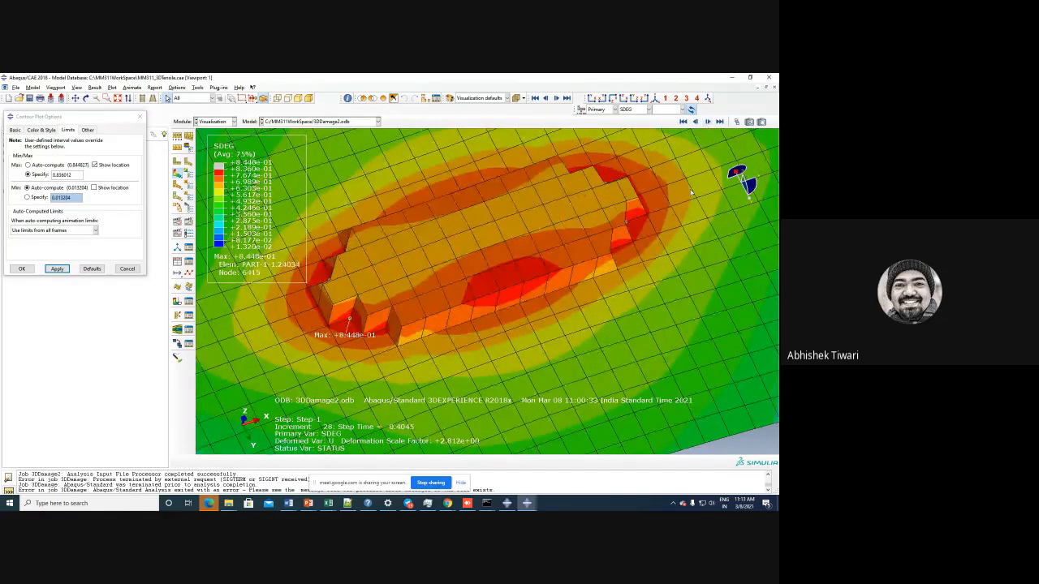
- Inspect the damaged lower end of the bar at an angle from below and jump to the last frame, increment 29
scroll(599, 230, "up", 2)
scroll(500, 278, "up", 4)
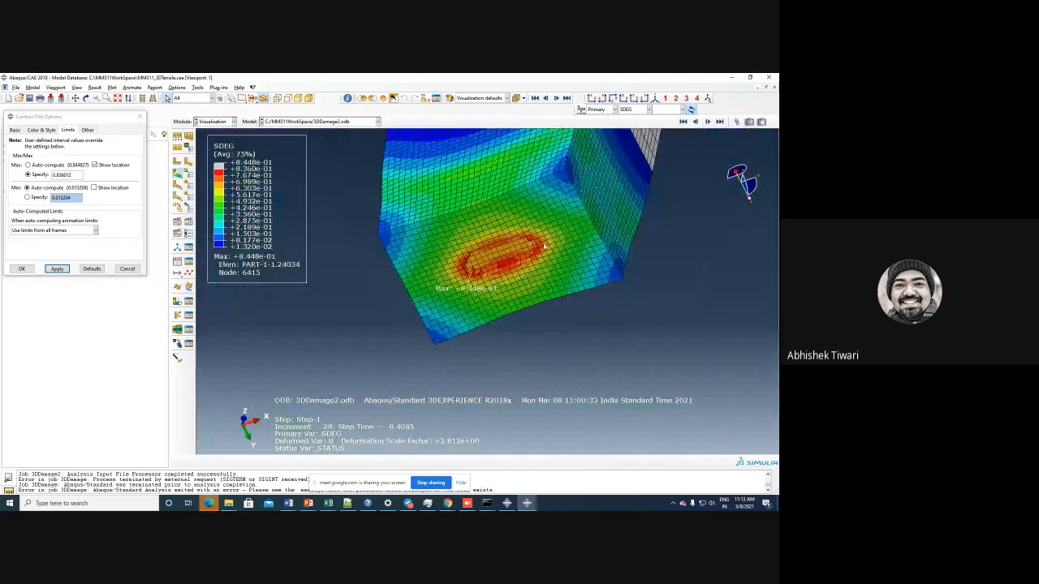
left_click_drag(508, 264, 440, 339, "ctrl+alt")
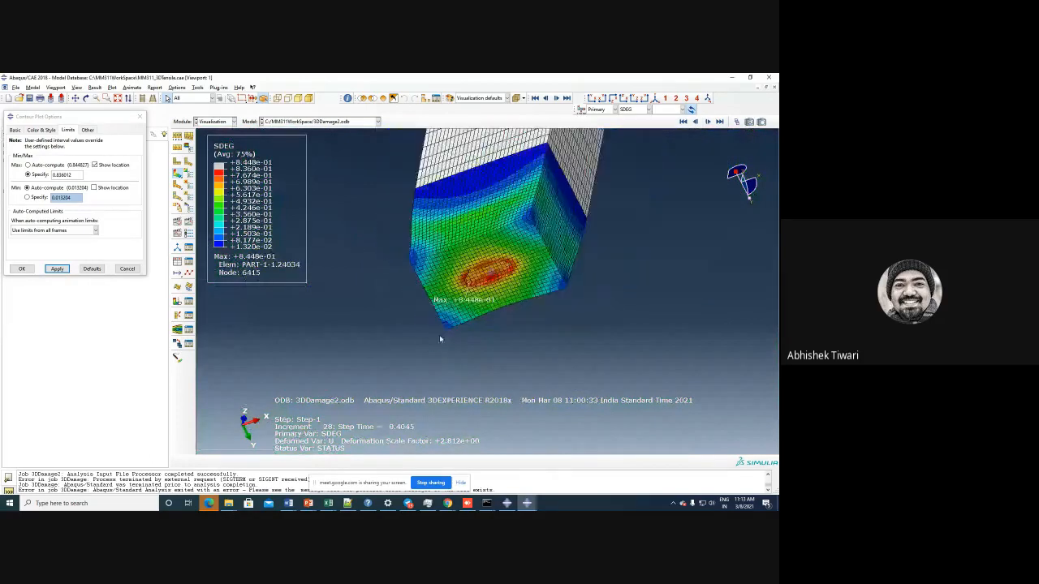
left_click_drag(446, 154, 531, 398, "ctrl+alt")
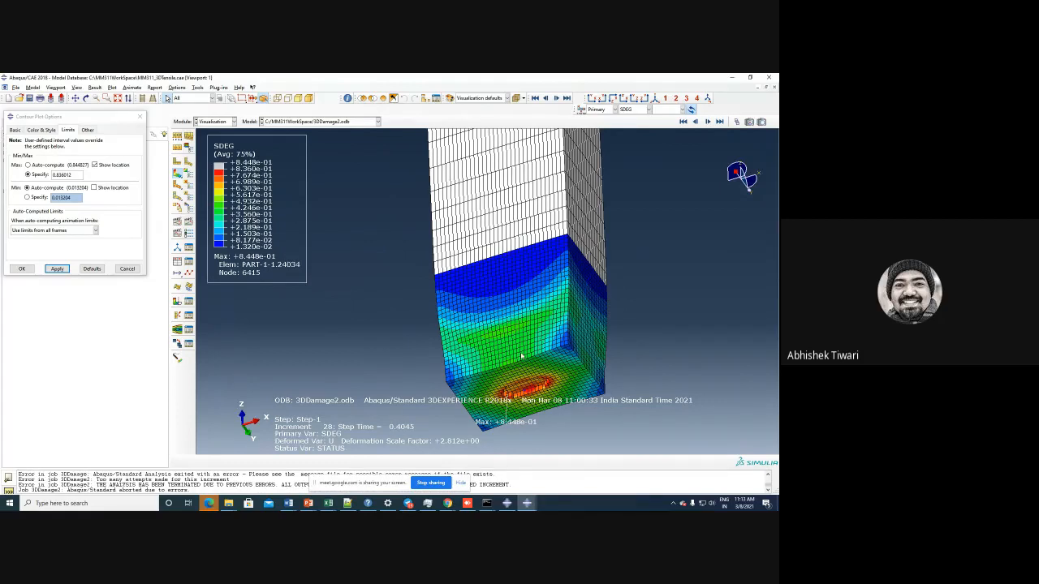
scroll(520, 393, "down", 1)
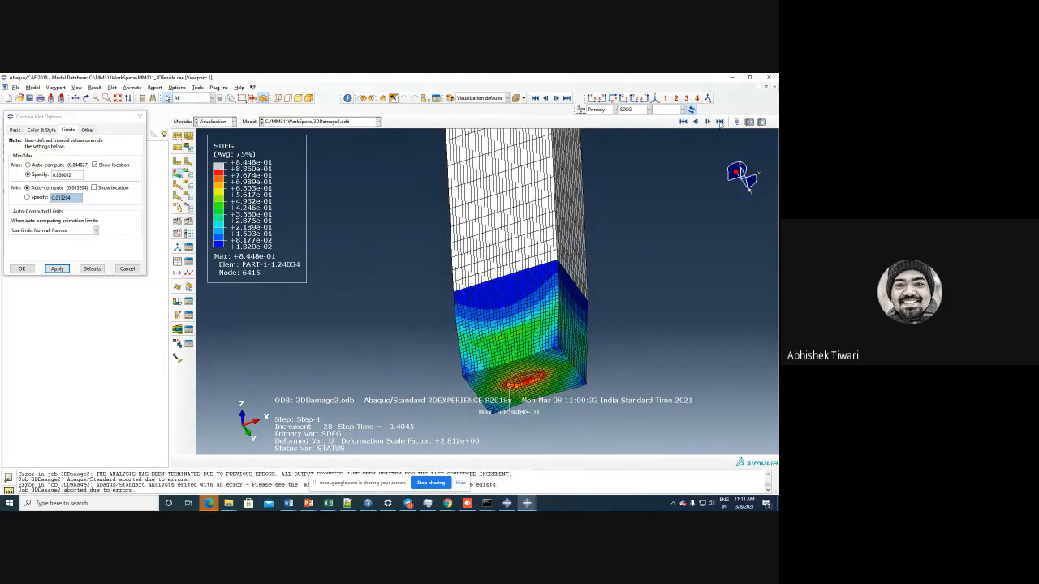
left_click(719, 122)
scroll(529, 386, "up", 3)
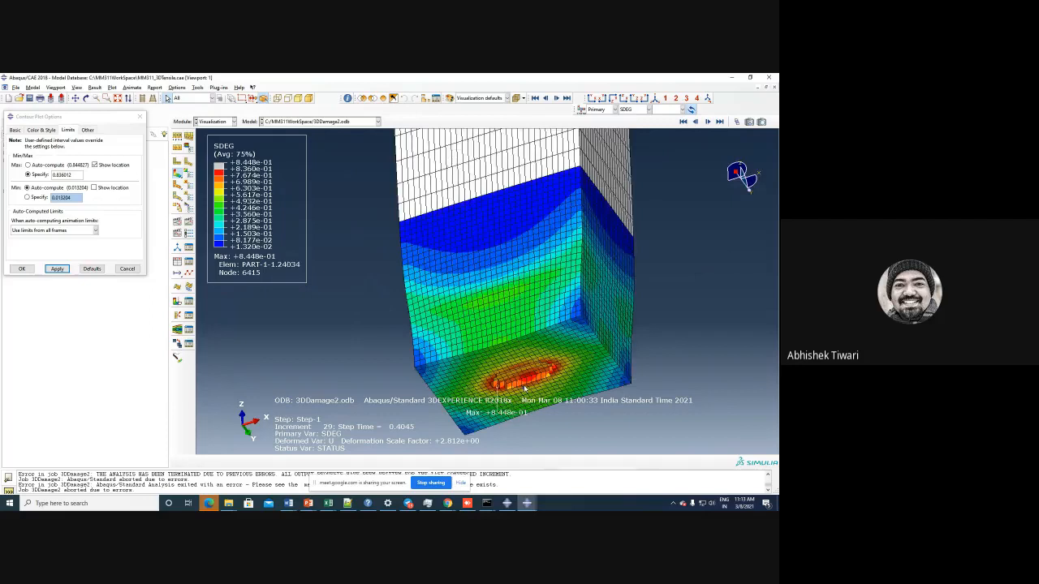
- Examine the damaged centre of the bar's bottom face up close, then plot the von Mises stress (S, Mises) in the last frame
scroll(524, 390, "up", 4)
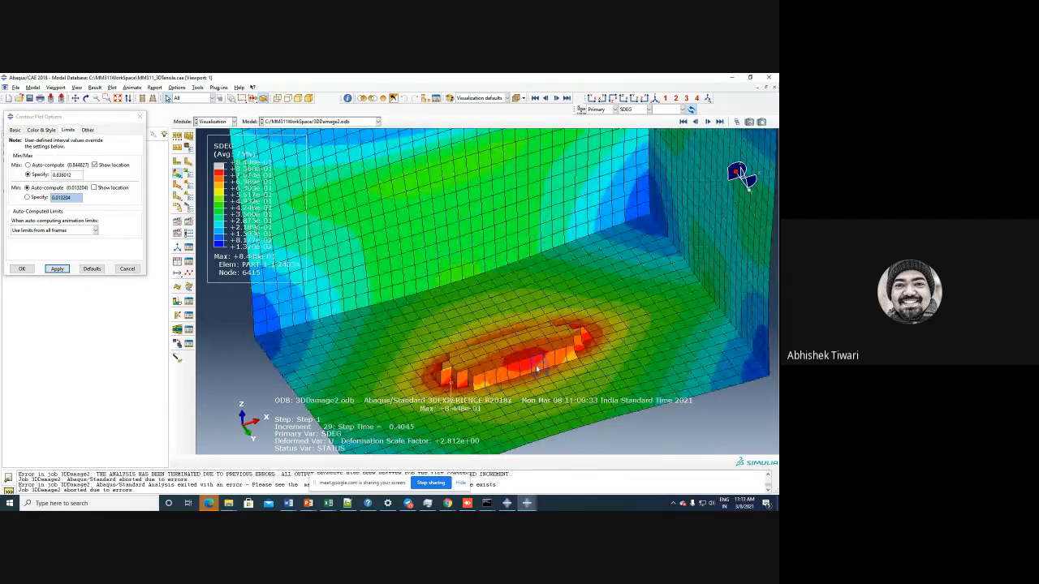
scroll(509, 353, "down", 5)
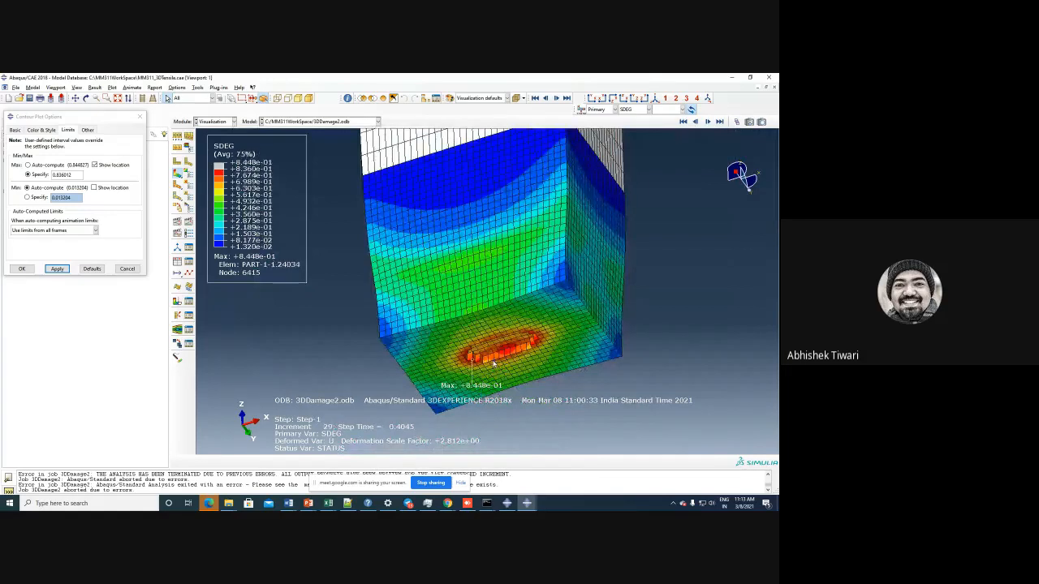
left_click(630, 111)
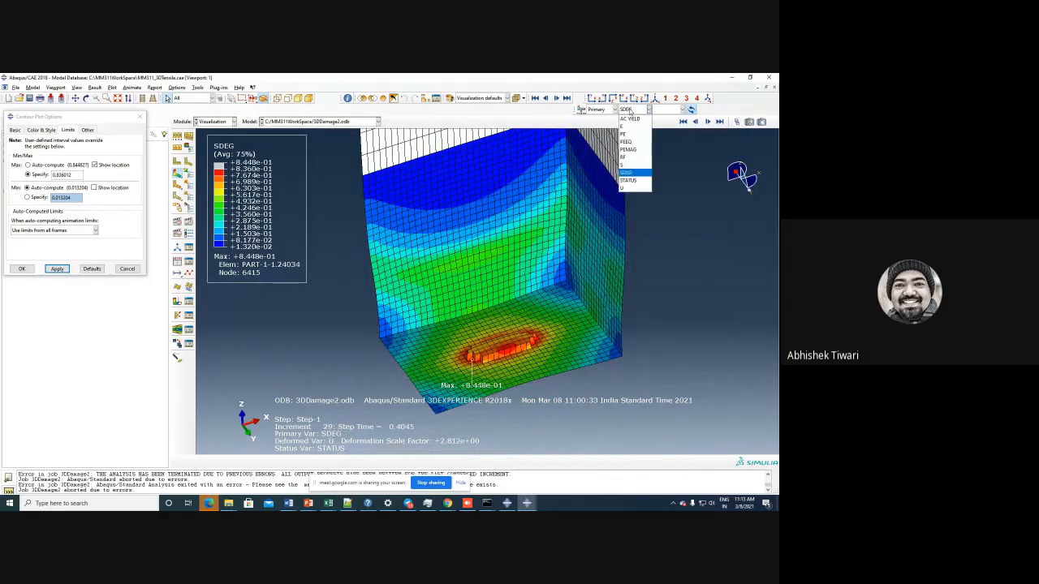
left_click(630, 170)
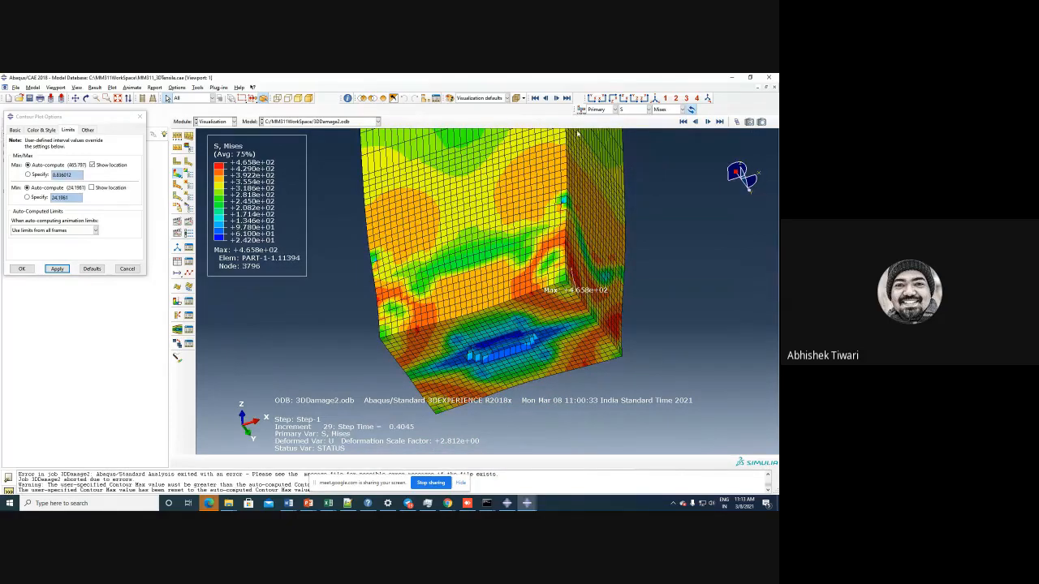
left_click(647, 110)
left_click(639, 169)
left_click(661, 111)
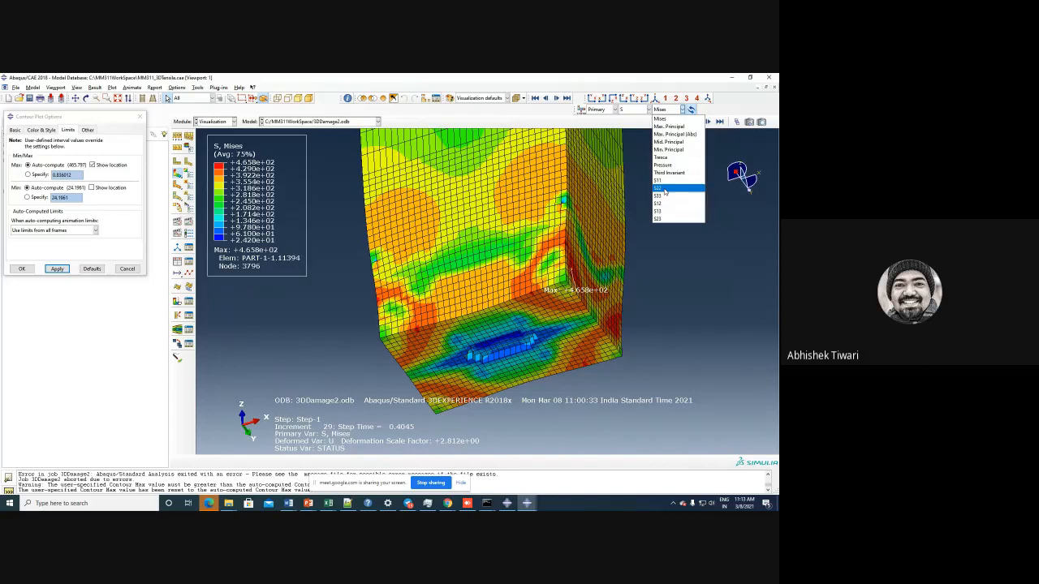
left_click(726, 346)
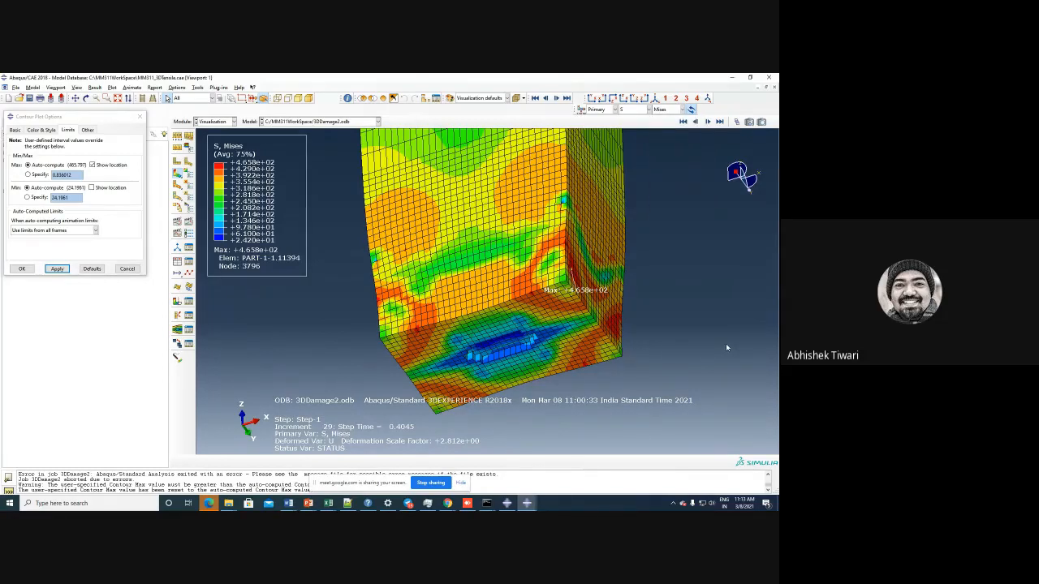
- Step the von Mises stress plot back frame by frame from increment 29 to increment 22
left_click(694, 121)
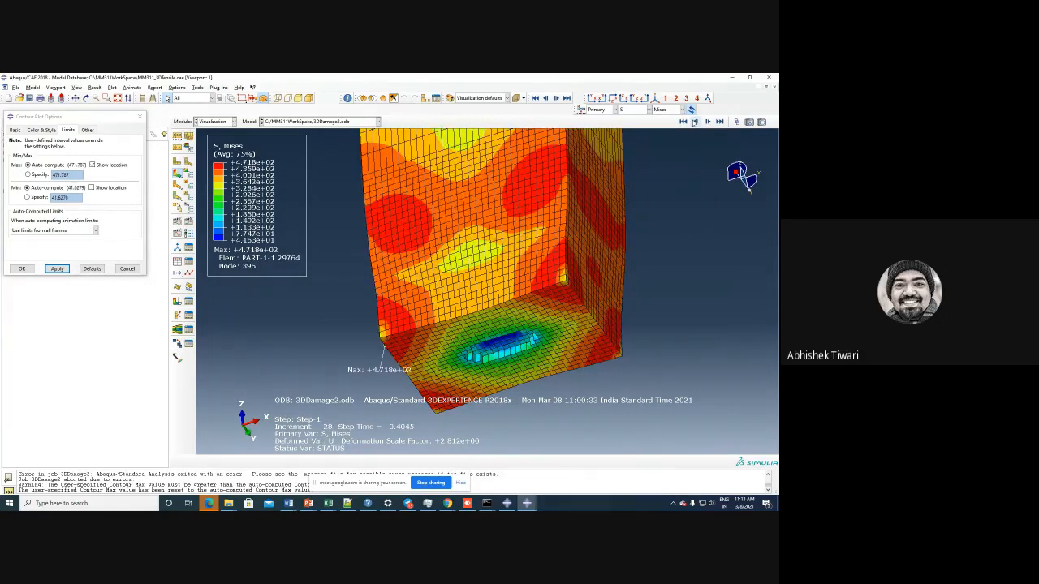
left_click(694, 122)
left_click(694, 122)
left_click(694, 122)
left_click(694, 121)
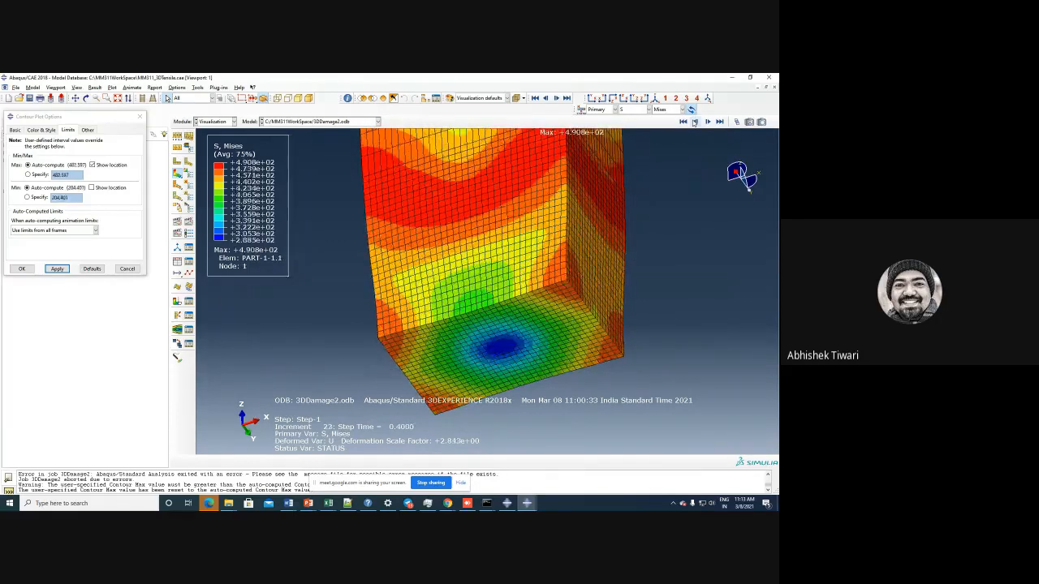
left_click(693, 122)
left_click(694, 121)
- Plot the maximum principal plastic strain PE at increment 22, then switch the contour to PEEQ
left_click(636, 109)
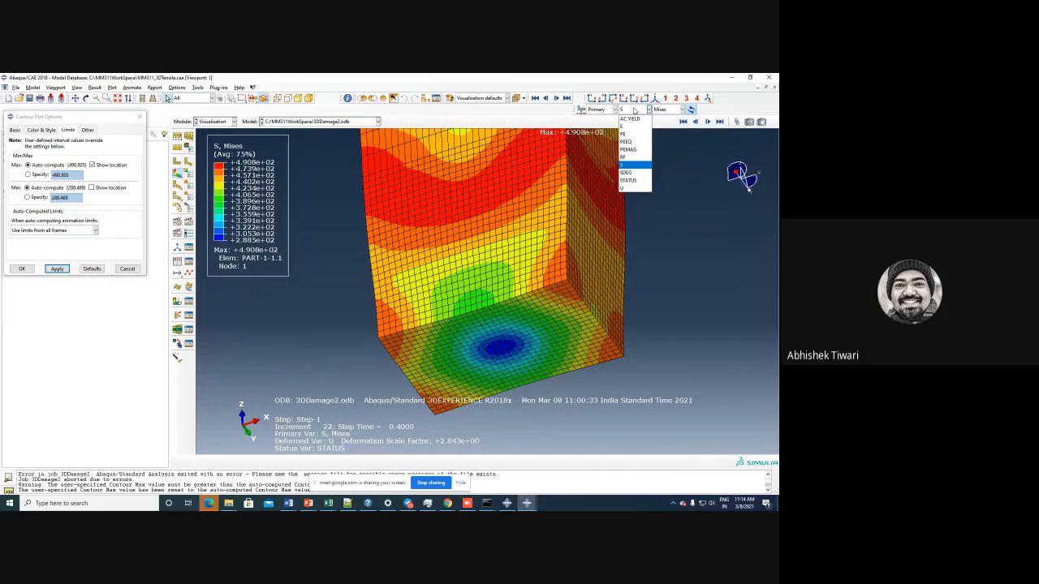
left_click(632, 134)
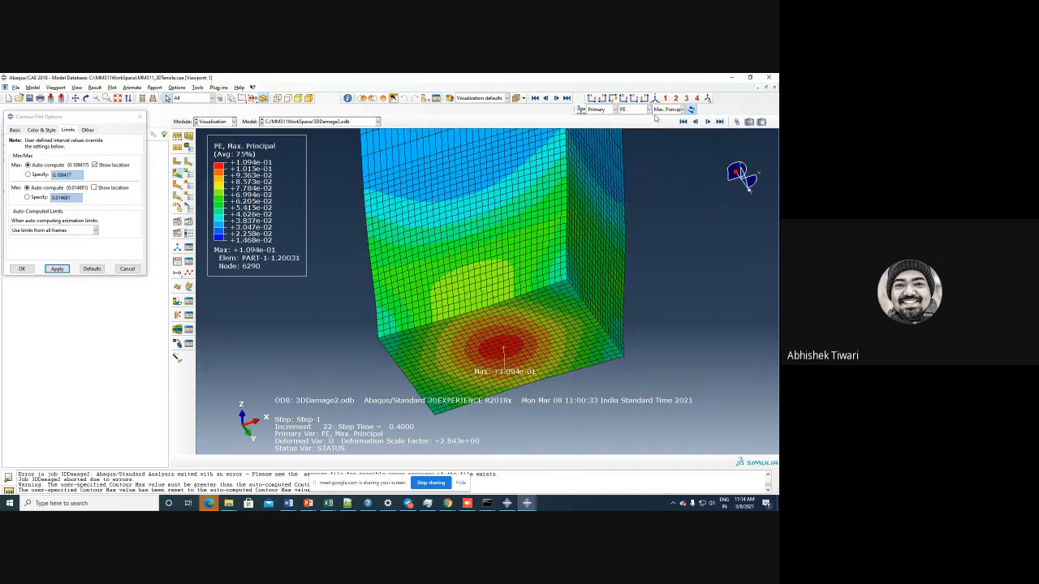
left_click(667, 108)
left_click(632, 143)
left_click(632, 111)
left_click(632, 143)
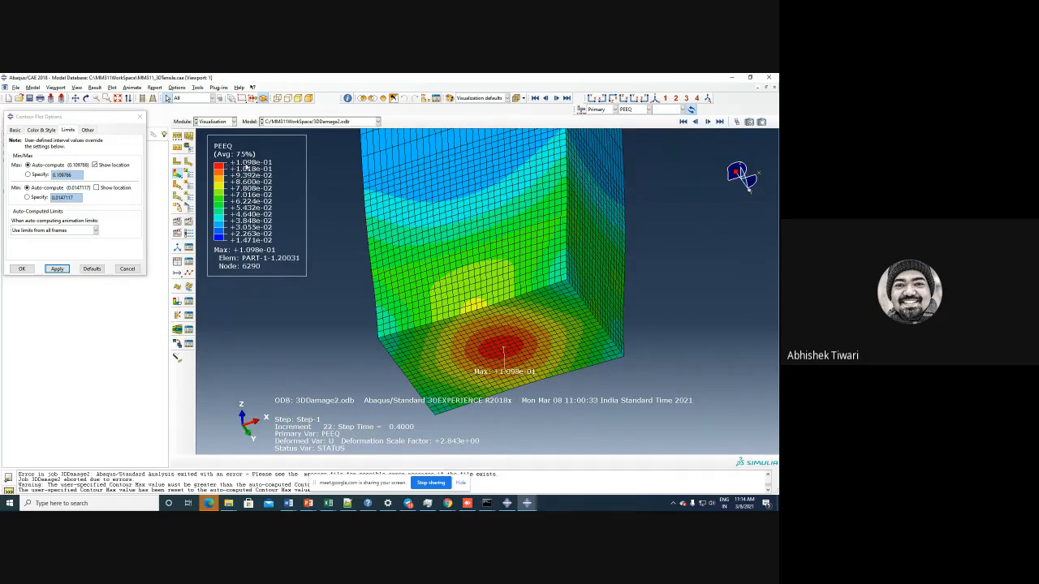
- Open Material-1-Copy in the Property module and review its plastic yield stress and plastic strain table
left_click(213, 122)
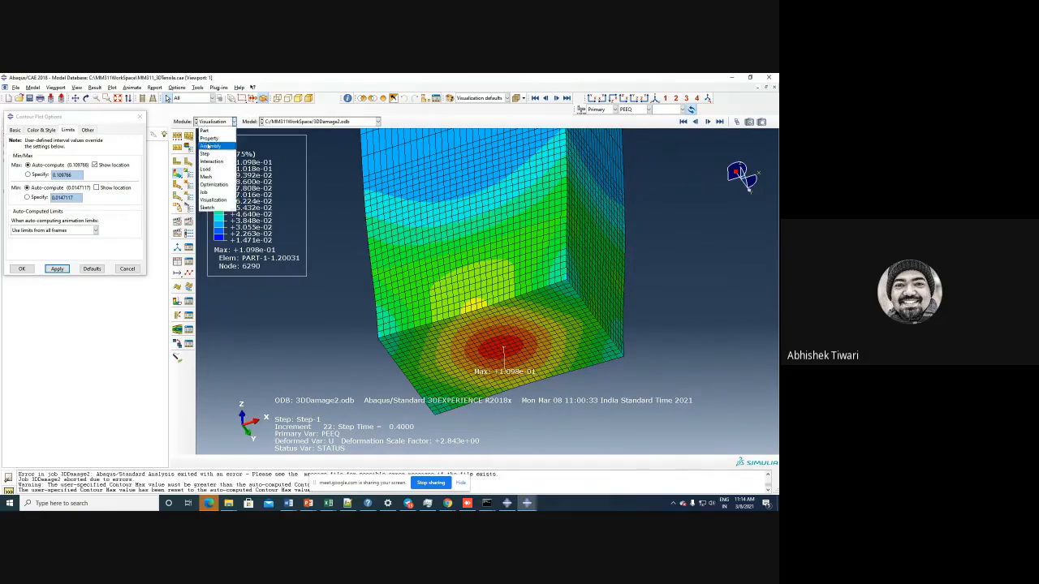
left_click(209, 143)
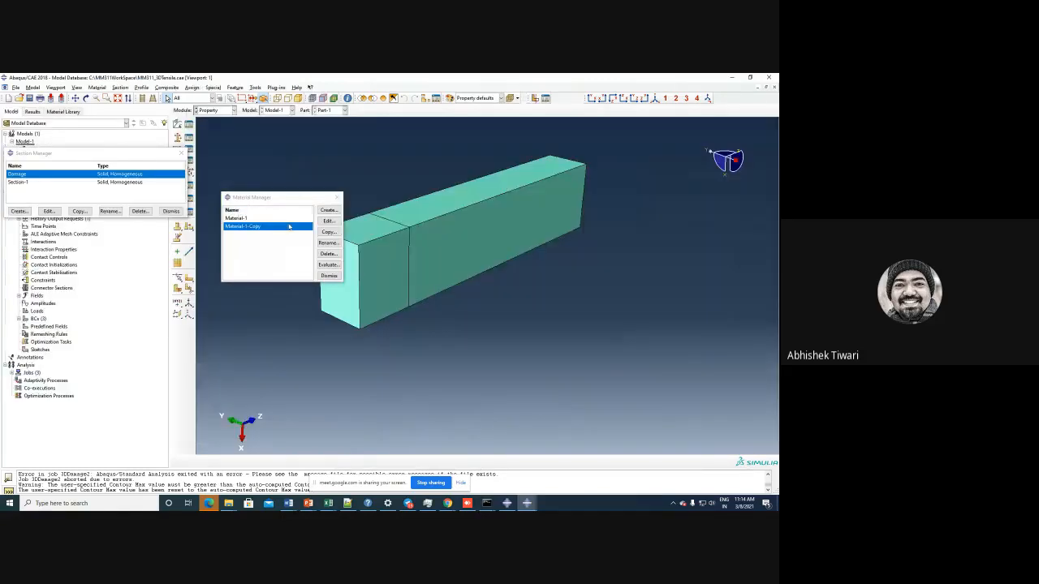
left_click(329, 221)
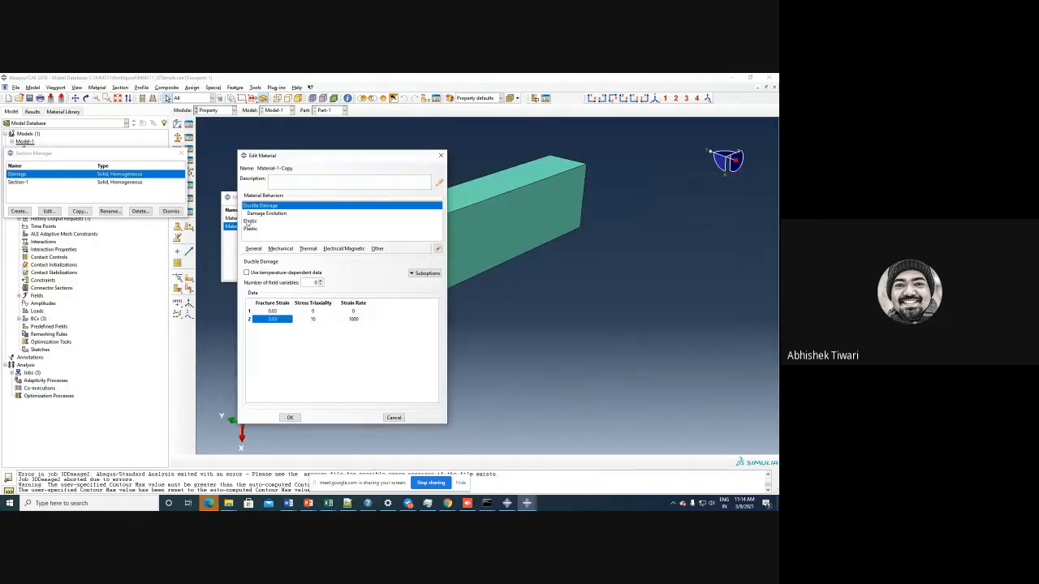
left_click(250, 229)
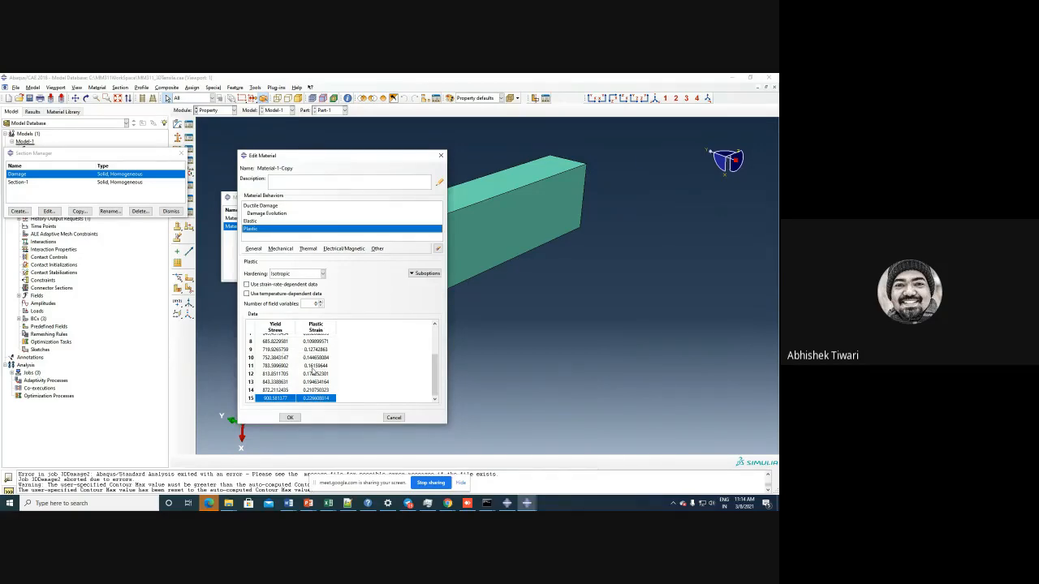
- Return to the Visualization module and plot the plastic strain component PE33 at increment 22
left_click(213, 111)
left_click(213, 192)
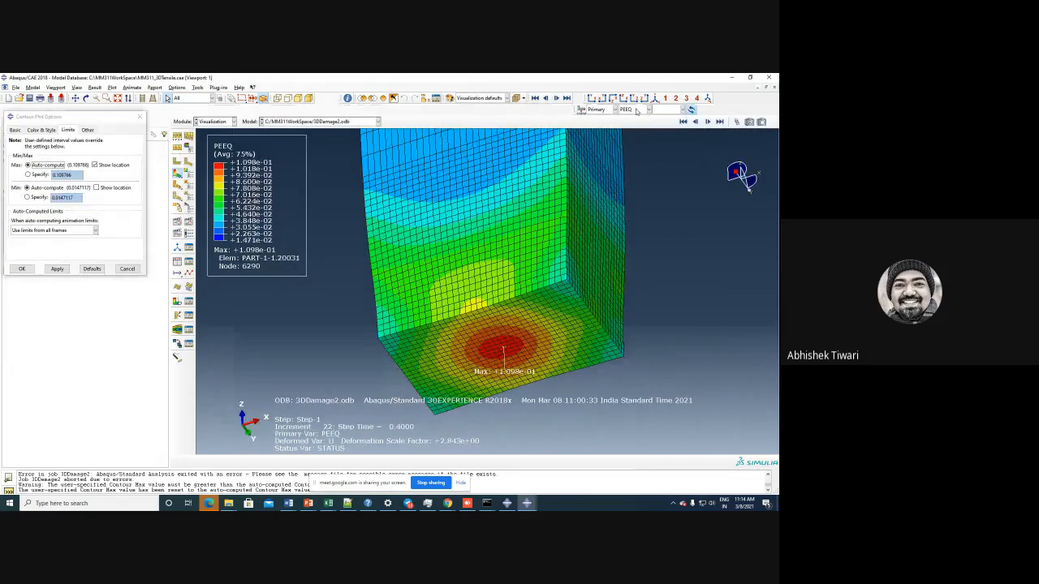
left_click(637, 111)
left_click(630, 149)
left_click(669, 110)
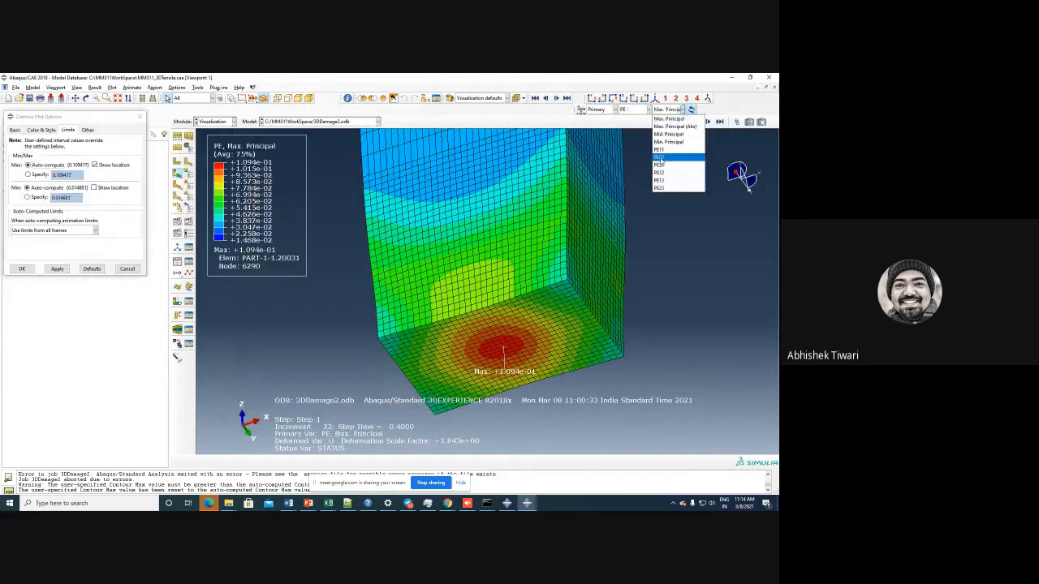
left_click(659, 166)
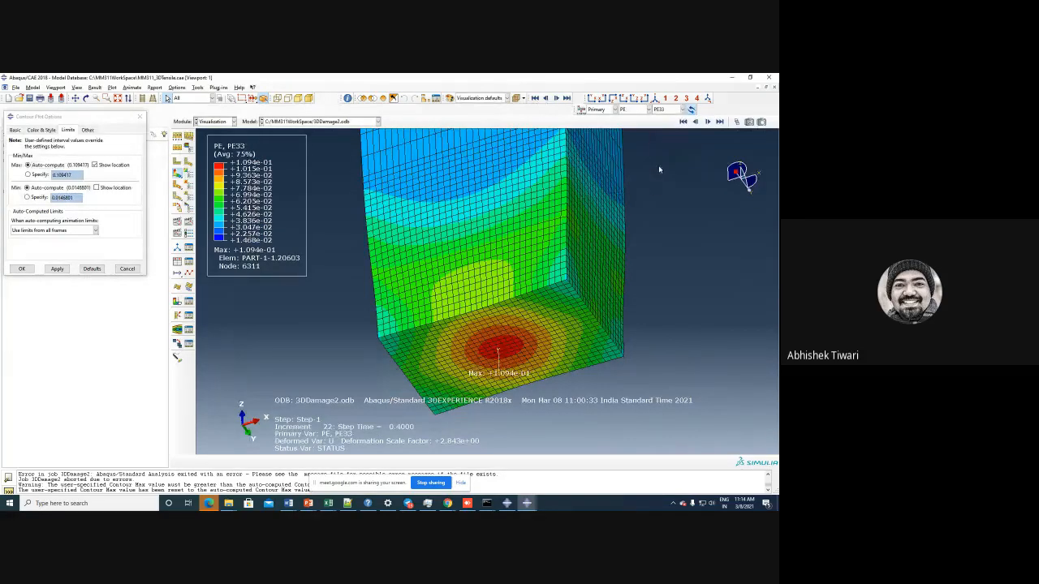
- Inspect the PE33 contour along the whole bar in the last frame and close the contour plot options
left_click(719, 122)
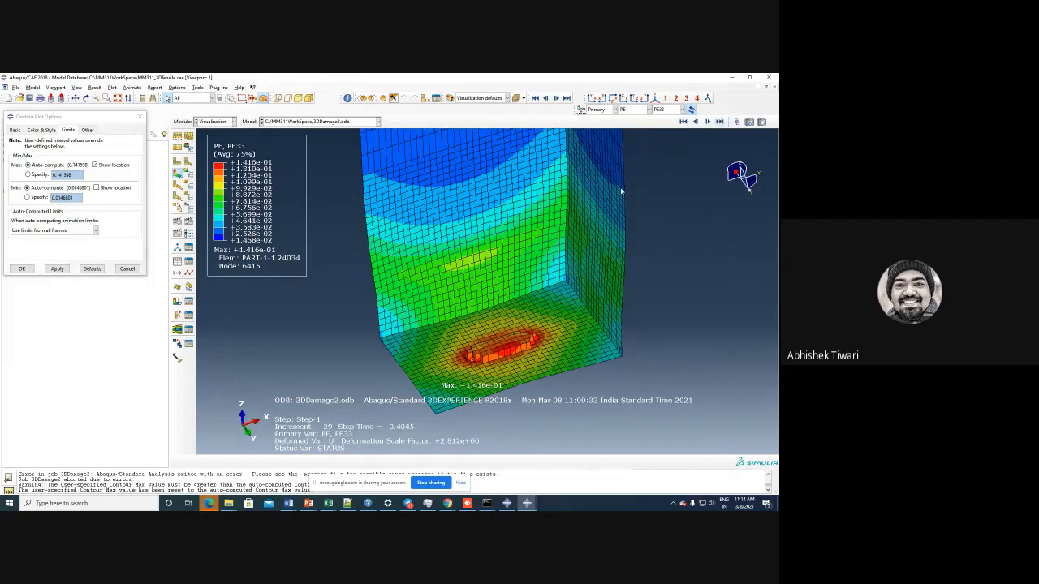
scroll(463, 353, "down", 2)
scroll(462, 353, "down", 5)
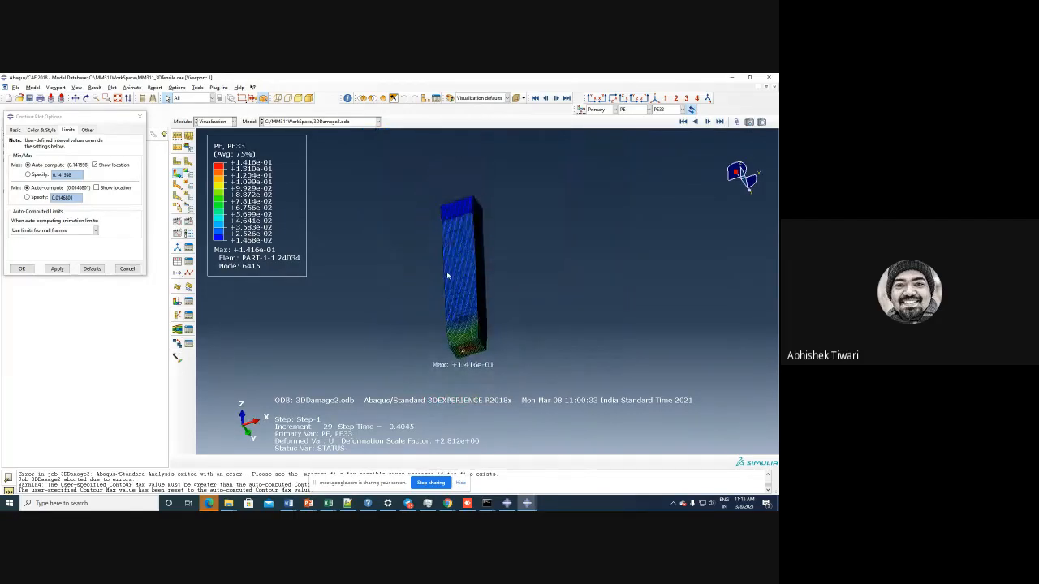
left_click_drag(411, 245, 534, 299, "ctrl+alt")
left_click_drag(450, 292, 498, 285, "ctrl+alt")
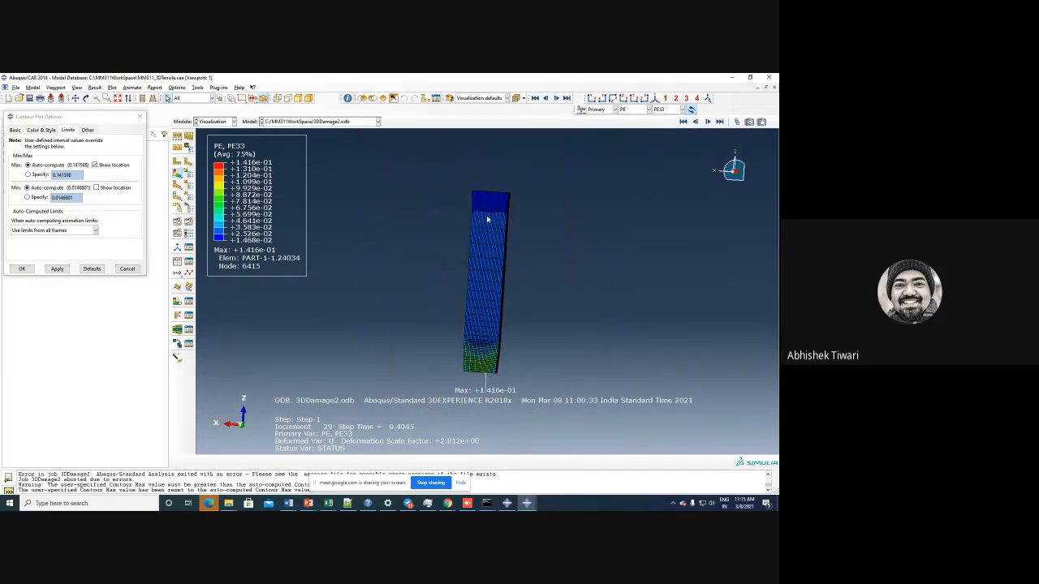
scroll(487, 219, "down", 3)
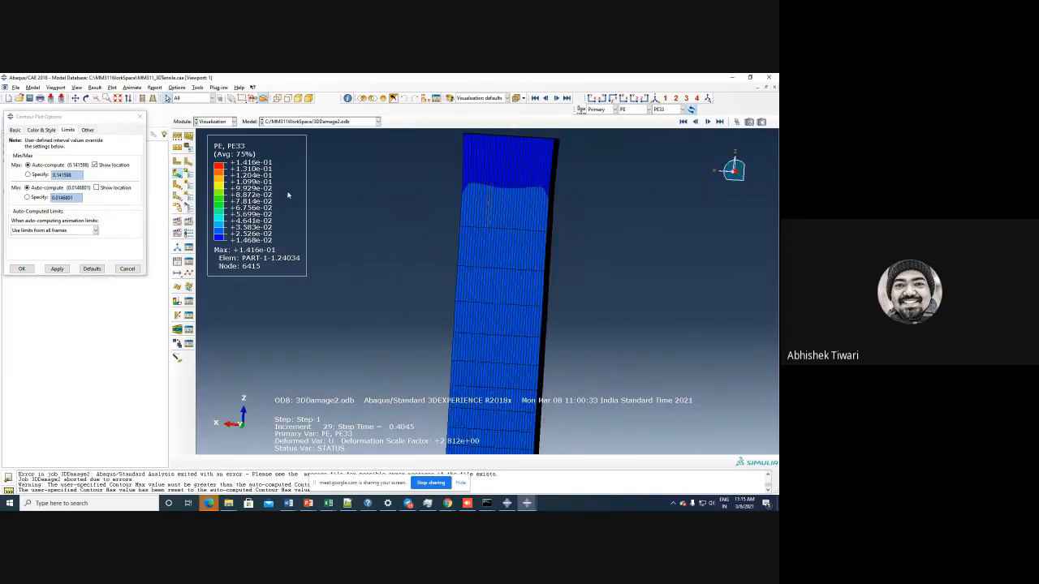
scroll(326, 192, "up", 2)
left_click(139, 116)
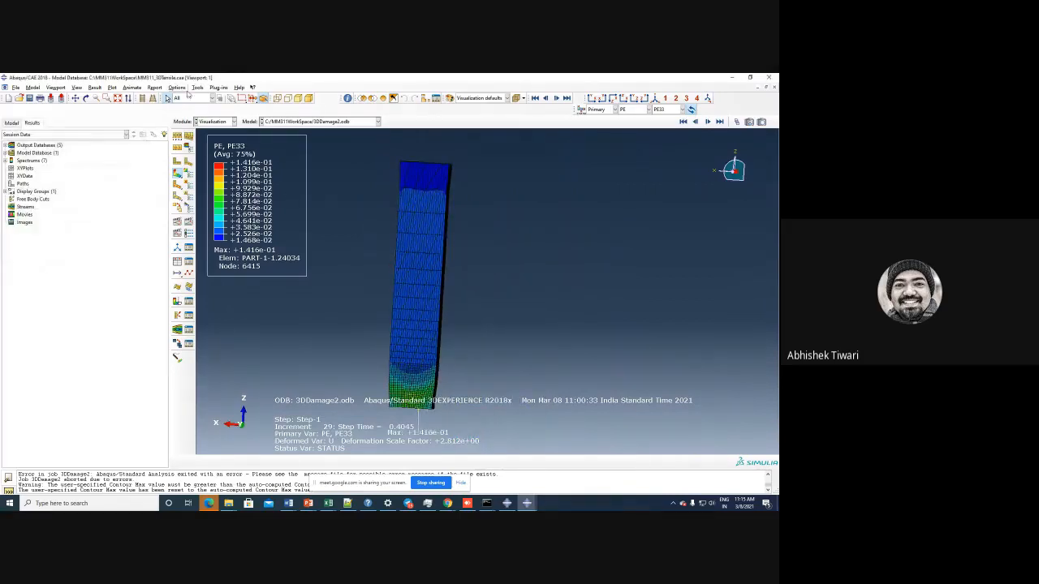
left_click(197, 88)
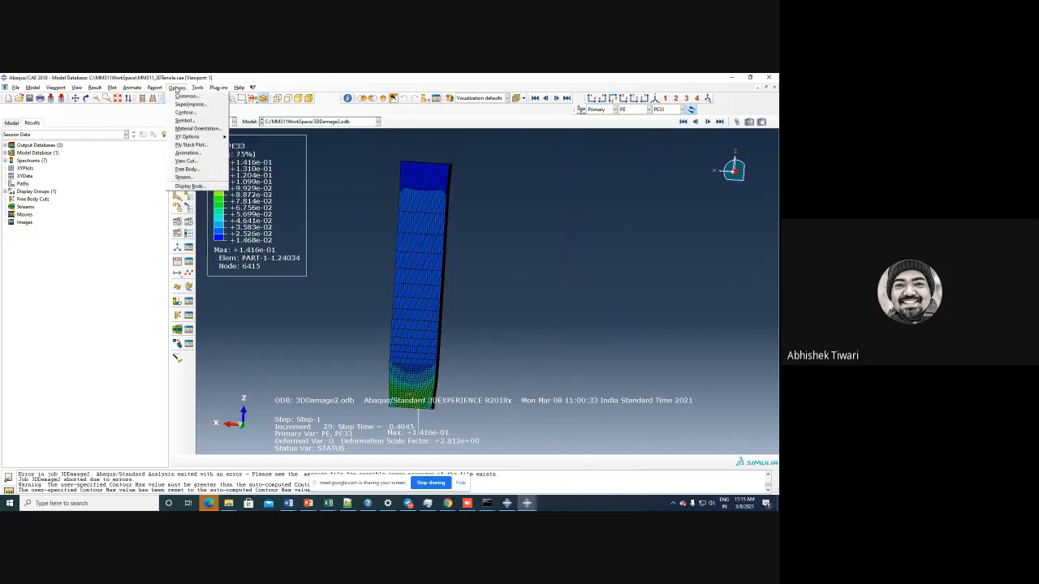
mouse_move(177, 88)
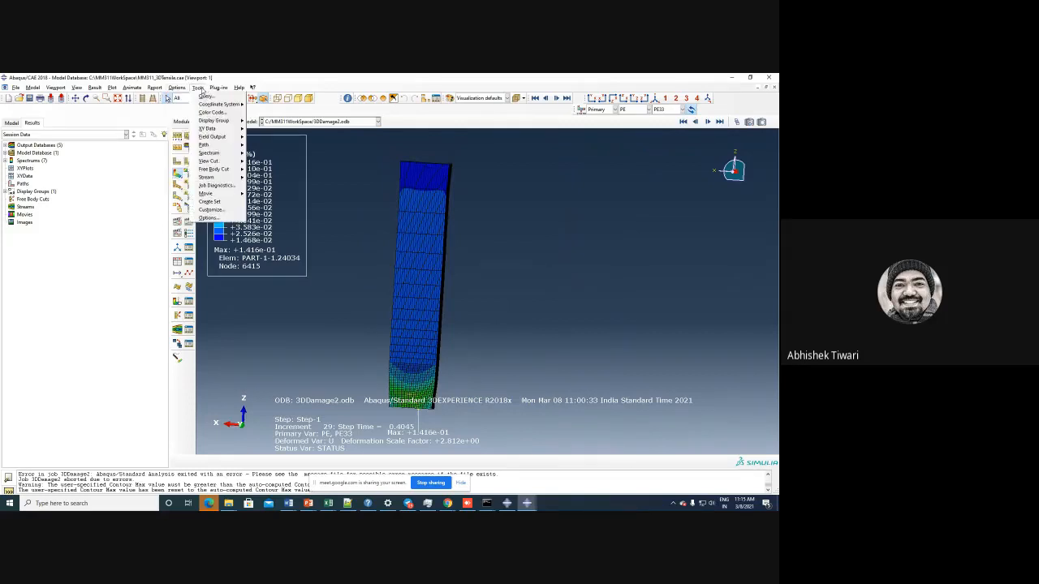
mouse_move(218, 122)
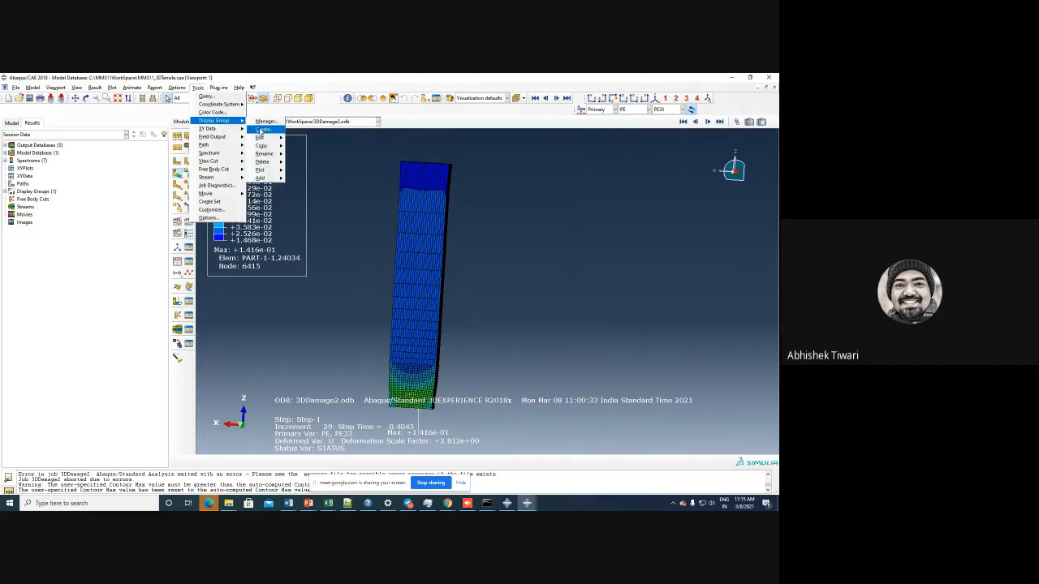
left_click(261, 130)
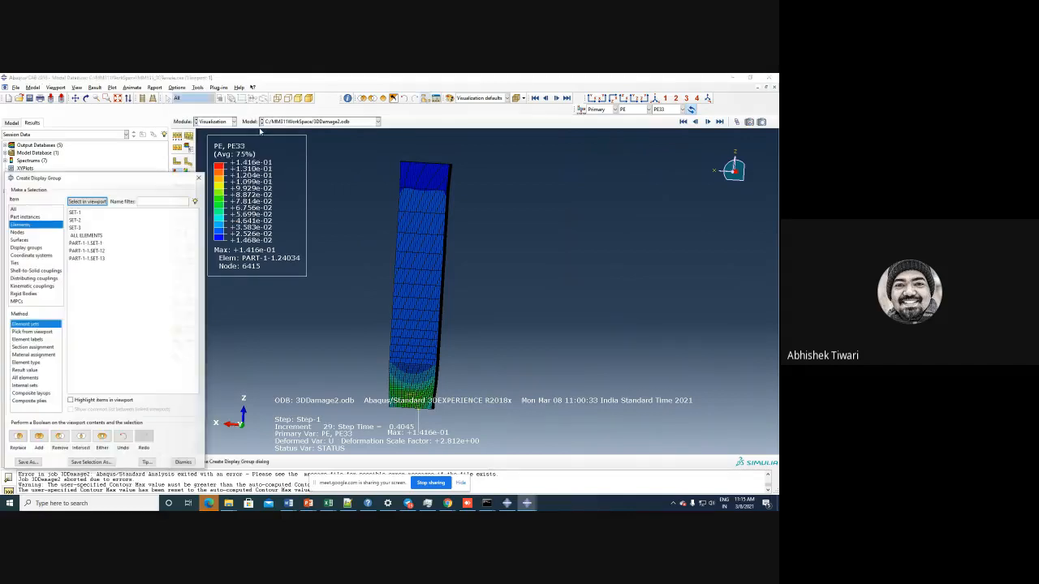
left_click(17, 232)
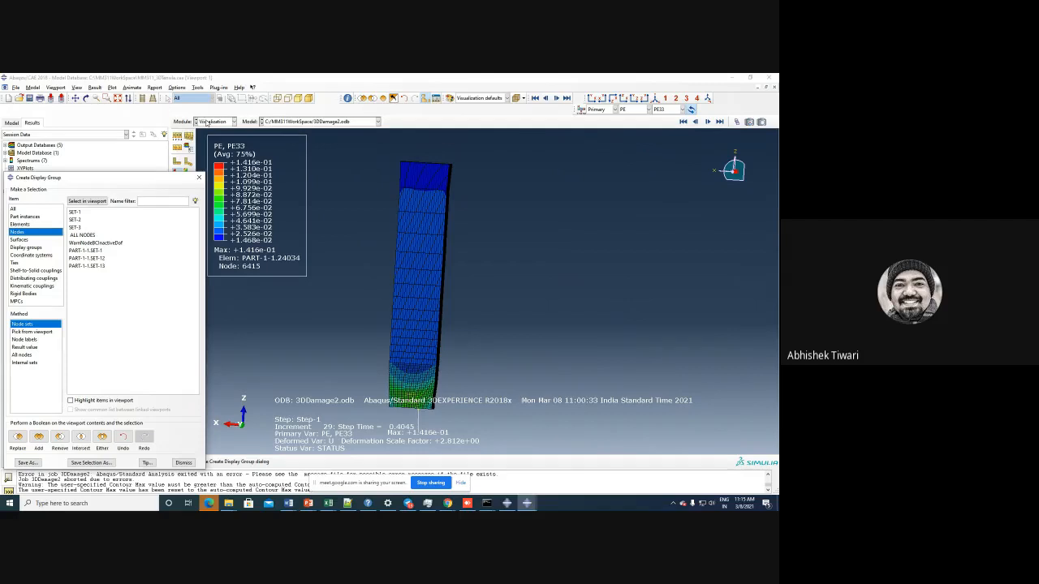
- Switch to the Job module and show the warnings in the monitor of job 3DDamage2
left_click(205, 122)
left_click(210, 192)
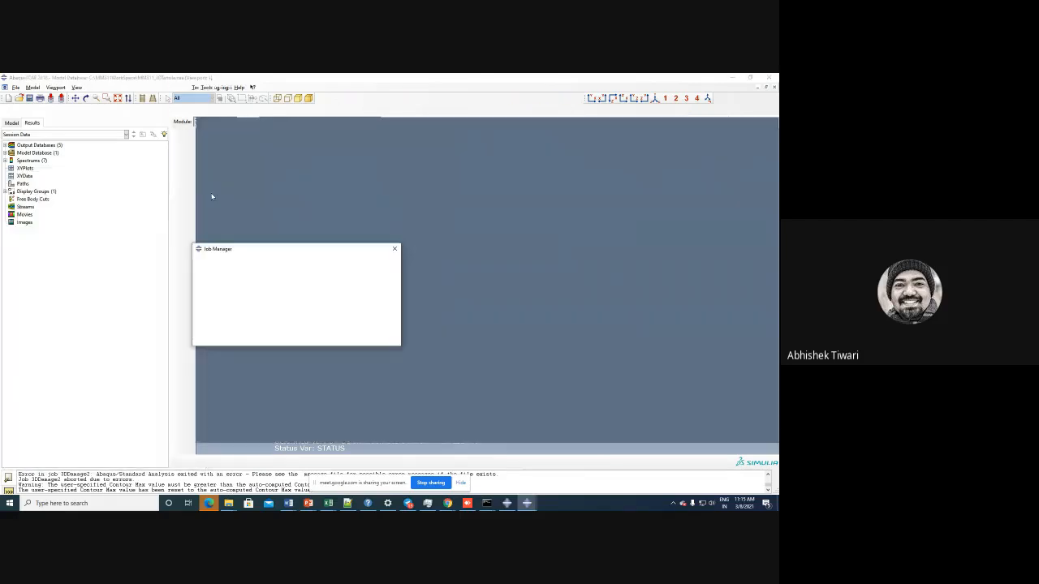
left_click(385, 305)
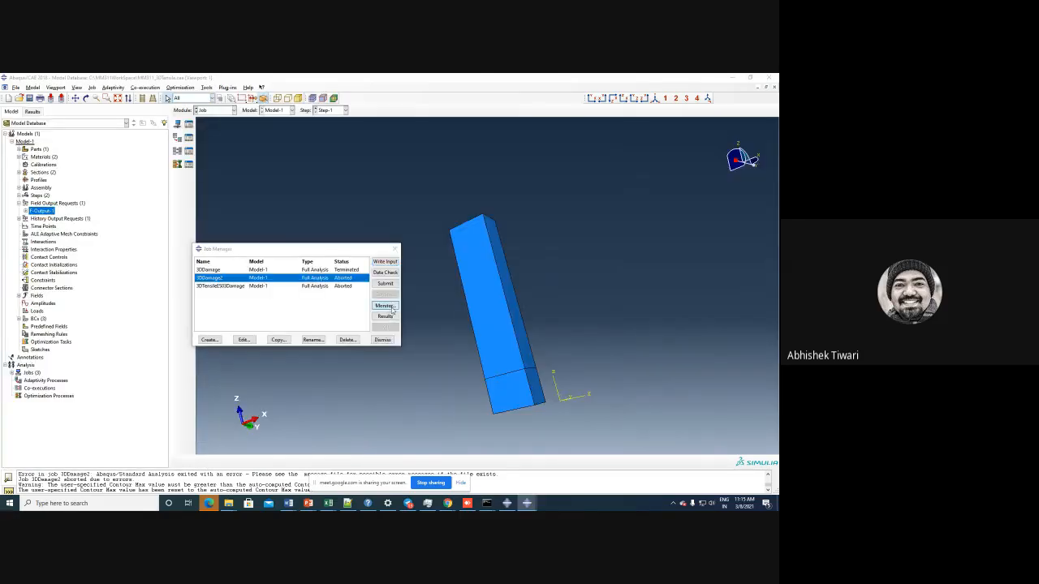
left_click(433, 242)
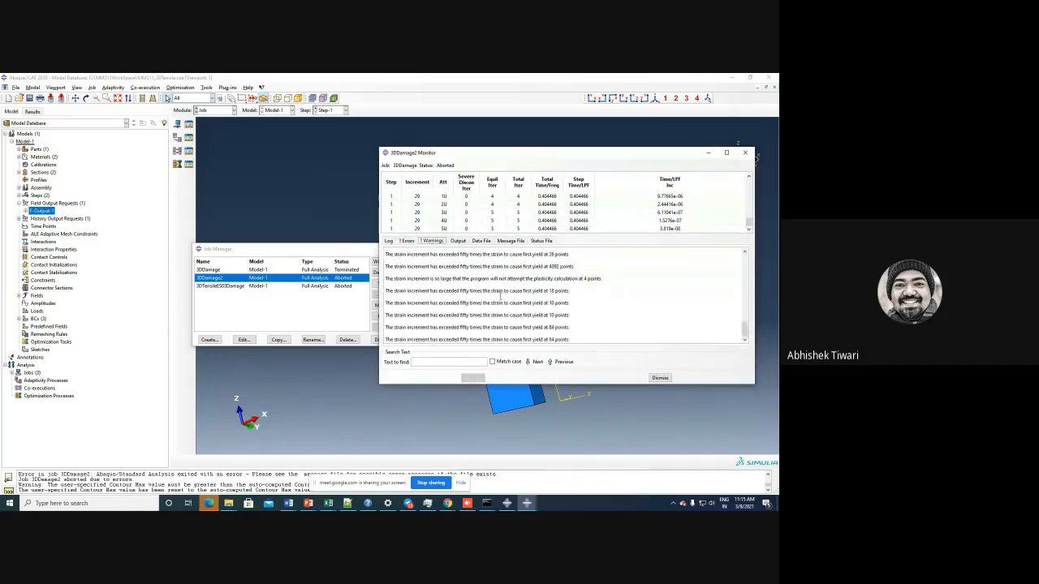
- Read through the strain increment warnings and highlight one about the plasticity calculation not being attempted
scroll(529, 311, "down", 5)
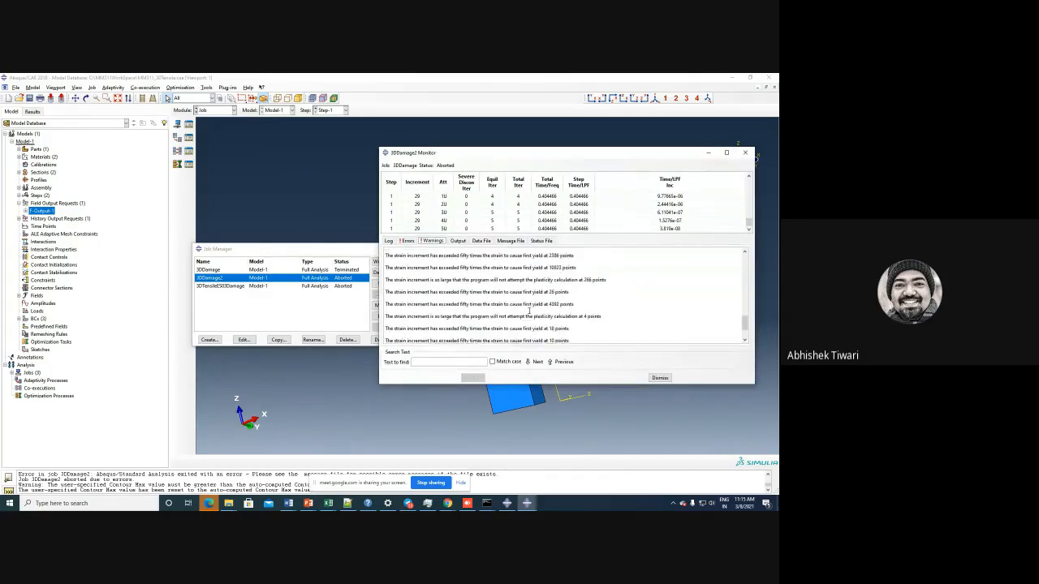
scroll(529, 311, "down", 3)
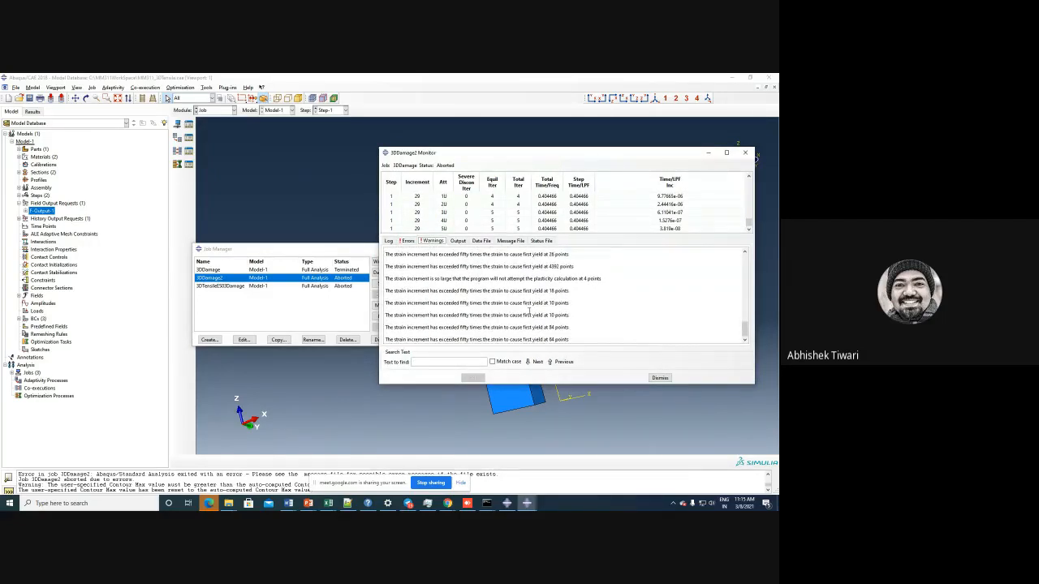
scroll(529, 311, "up", 2)
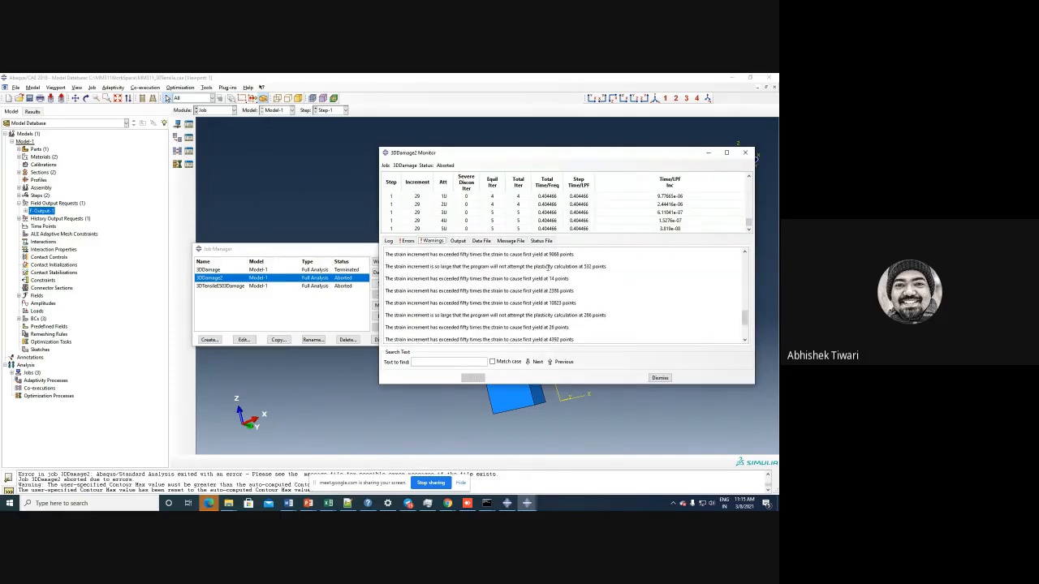
left_click_drag(529, 272, 607, 266)
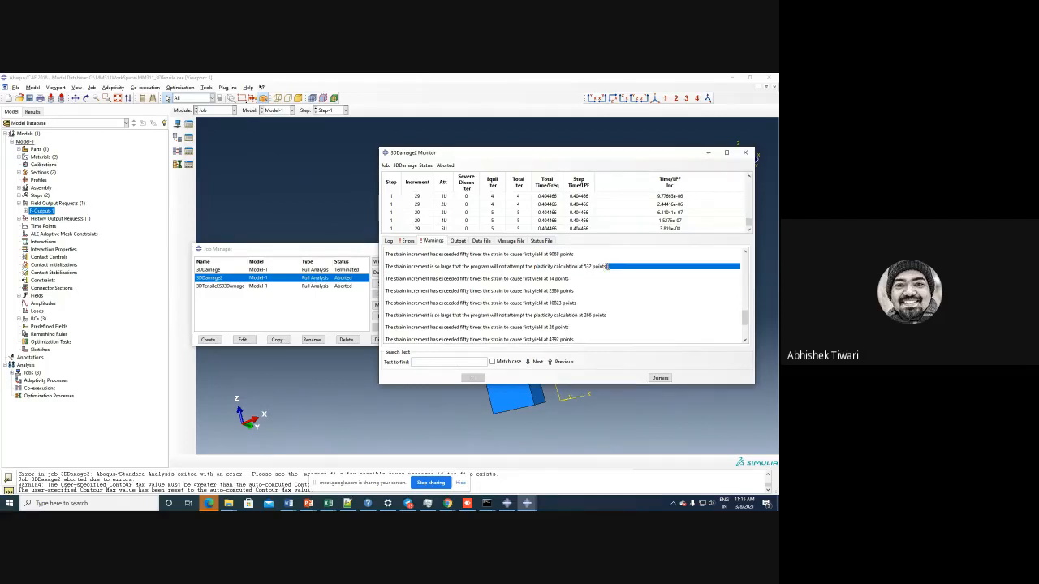
- Read through the remaining strain increment and plasticity calculation warnings of job 3DDamage2 and close its monitor
scroll(503, 290, "down", 2)
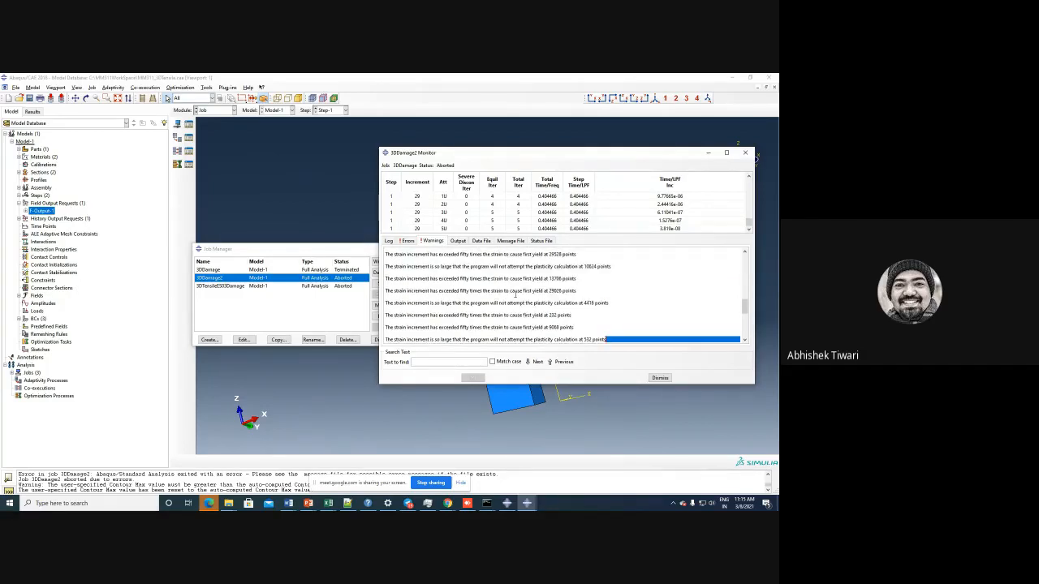
scroll(515, 295, "up", 5)
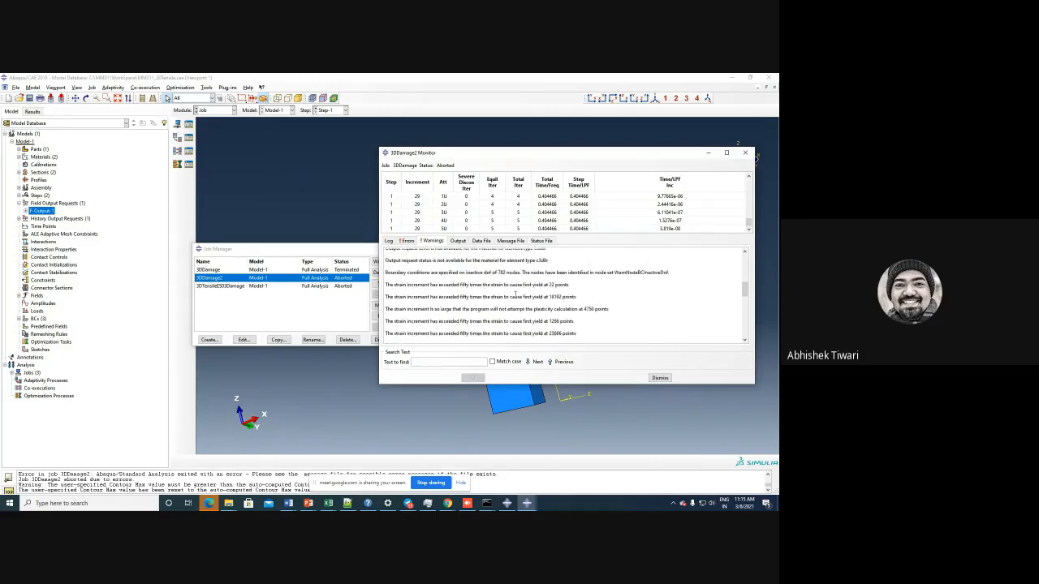
scroll(515, 295, "down", 3)
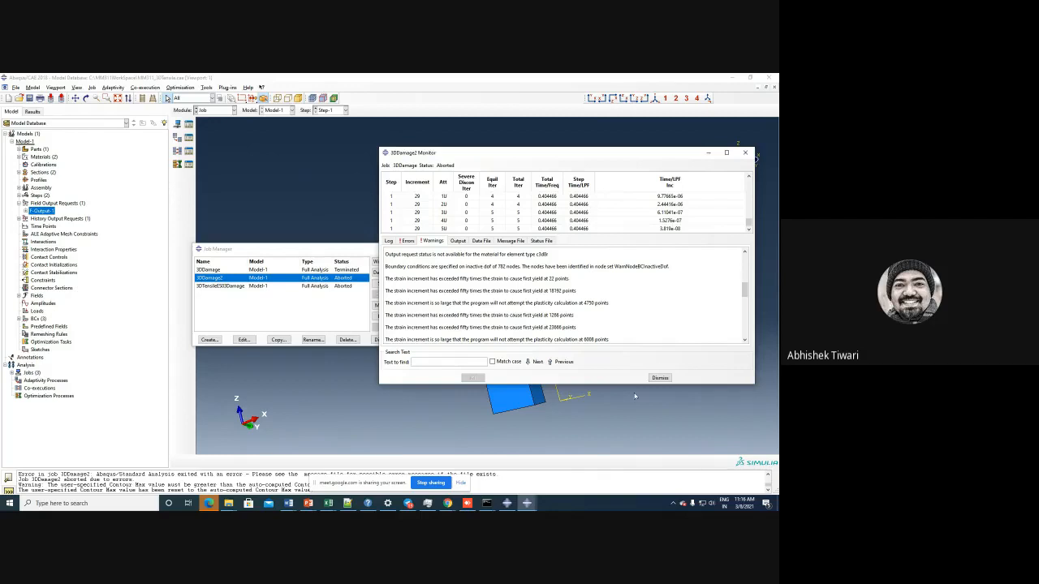
scroll(613, 321, "down", 10)
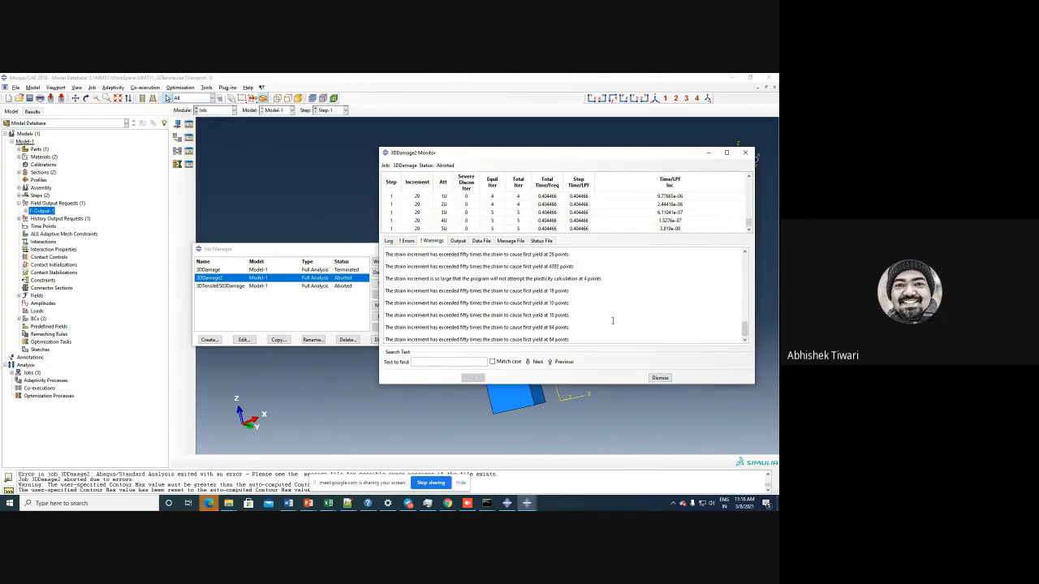
scroll(613, 320, "up", 5)
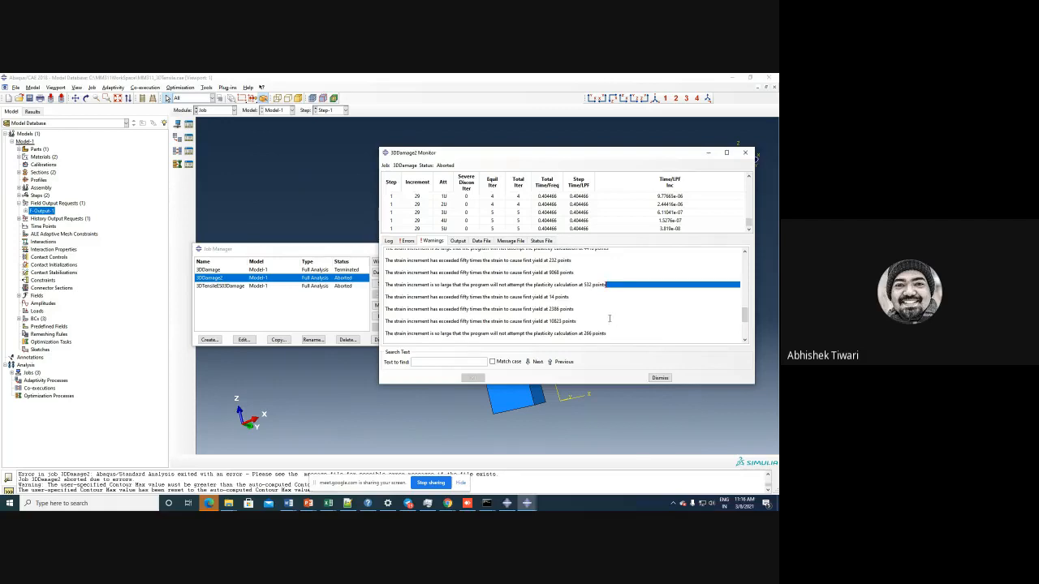
left_click(660, 377)
- Return to the Visualization module and show the first frame of the PE33 contour in an X-Z view of the whole bar
left_click(216, 110)
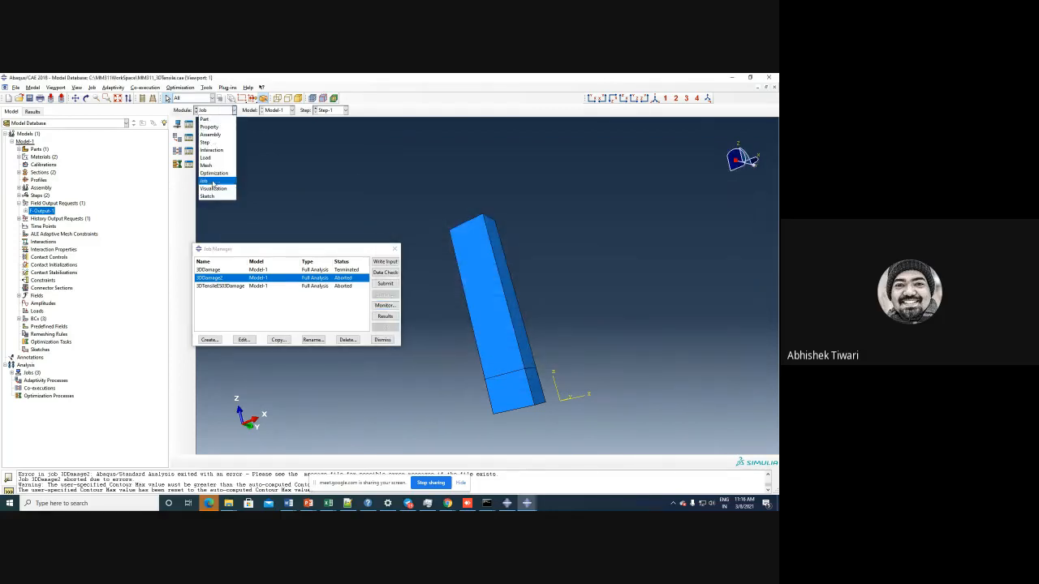
left_click(212, 188)
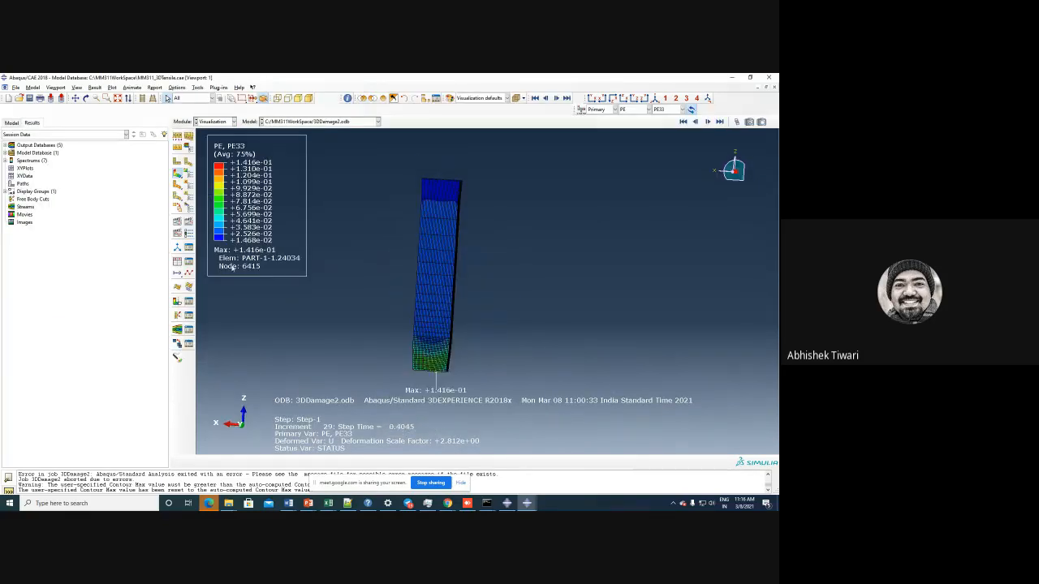
left_click(683, 122)
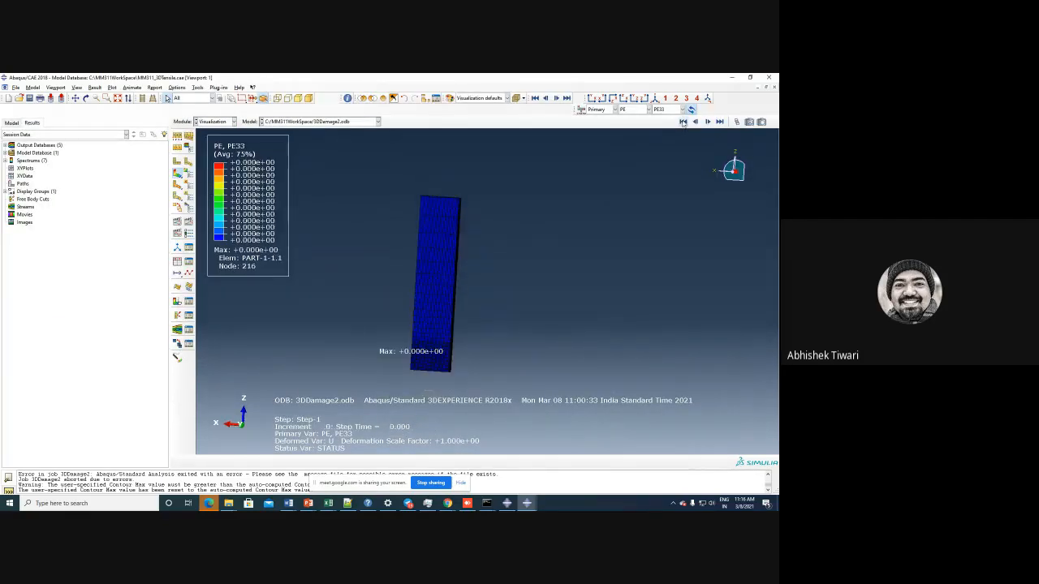
left_click(623, 98)
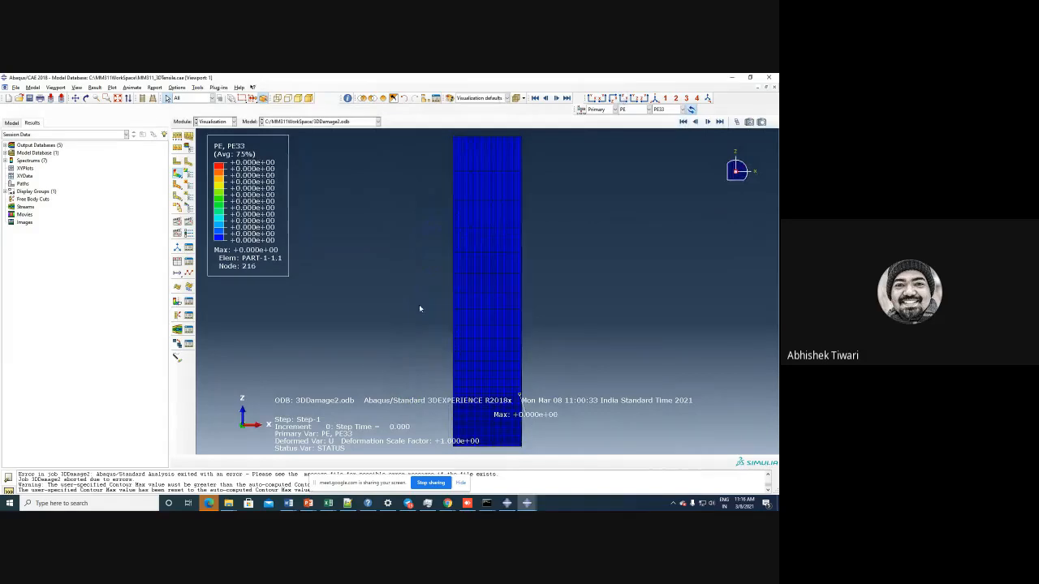
scroll(393, 223, "down", 4)
scroll(421, 346, "up", 3)
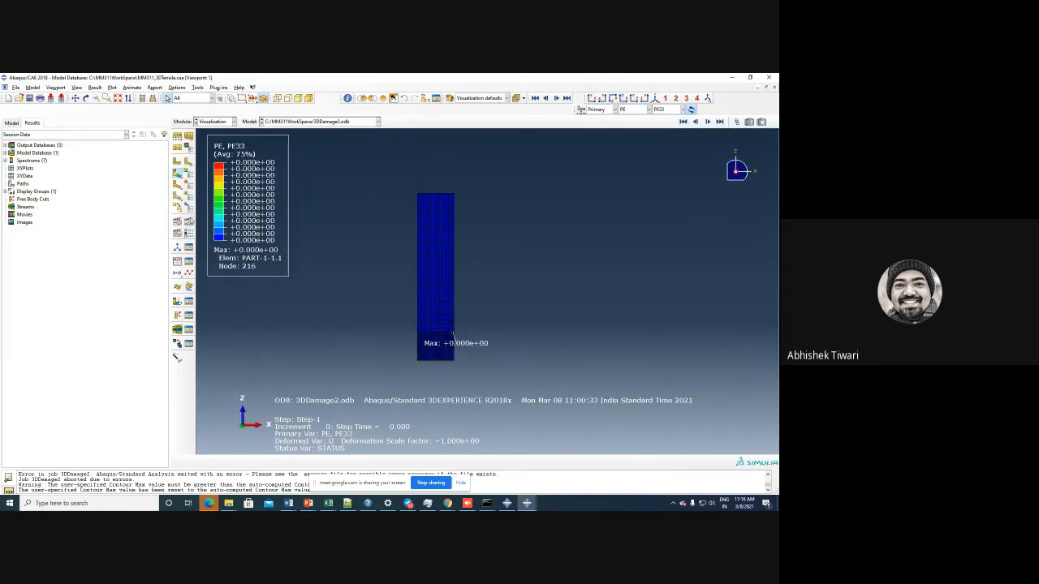
- Animate the PE33 time history in loop mode at a medium frame rate, watch the bar's fine-mesh end, and stop the animation
left_click(189, 221)
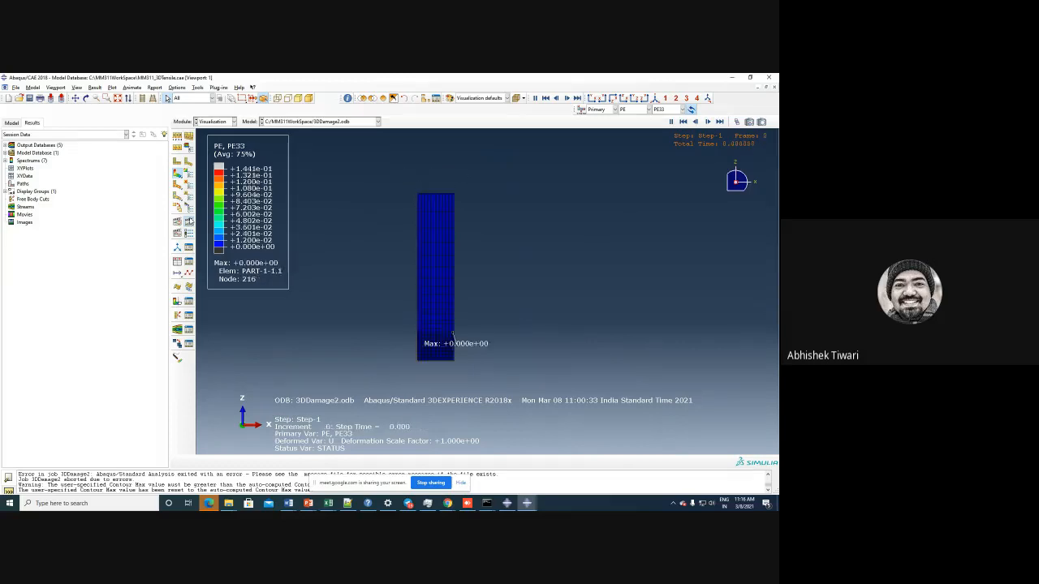
left_click(188, 235)
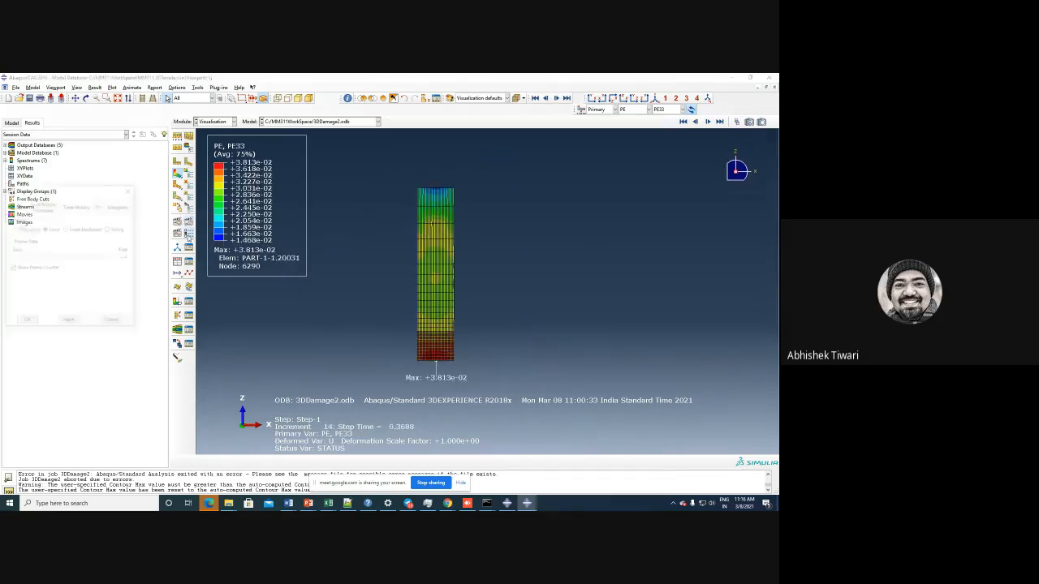
left_click_drag(125, 257, 66, 257)
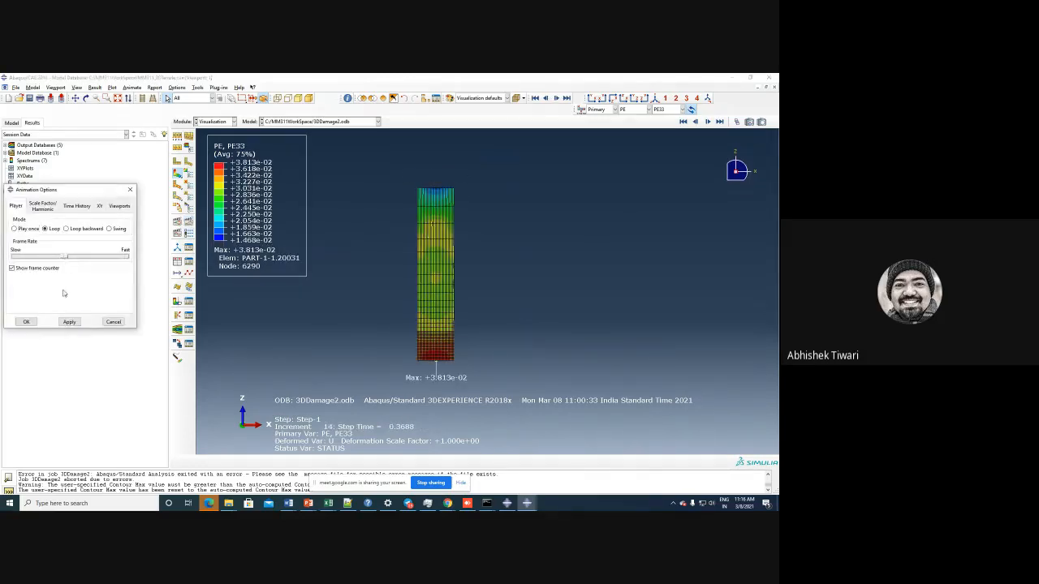
left_click(69, 321)
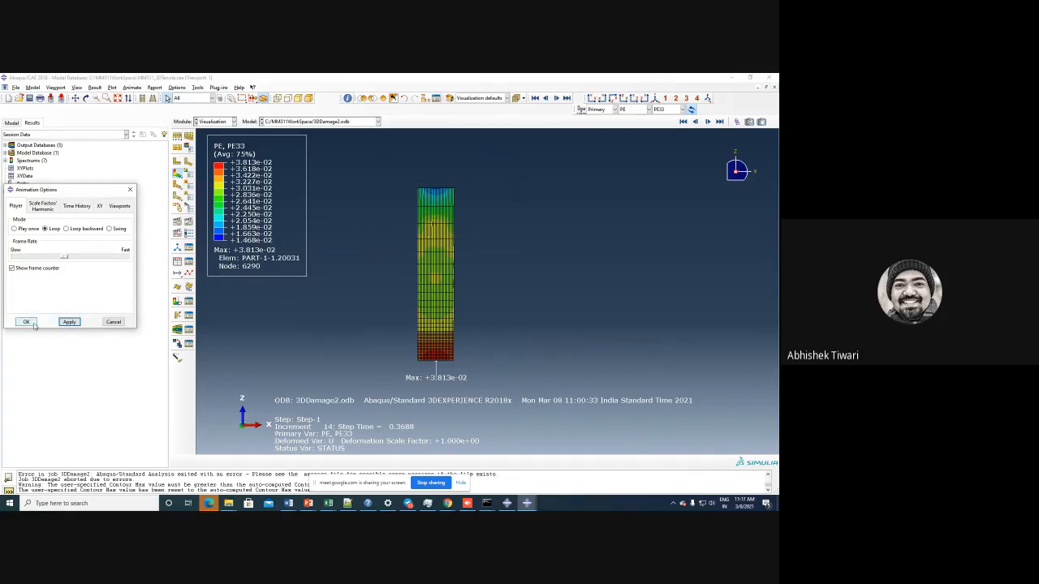
left_click(25, 321)
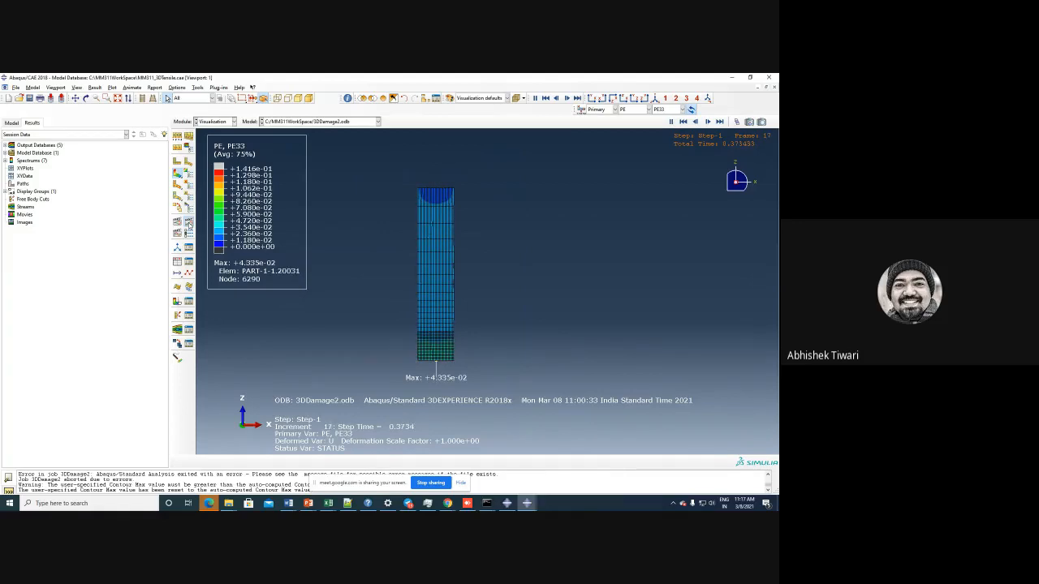
scroll(433, 375, "up", 5)
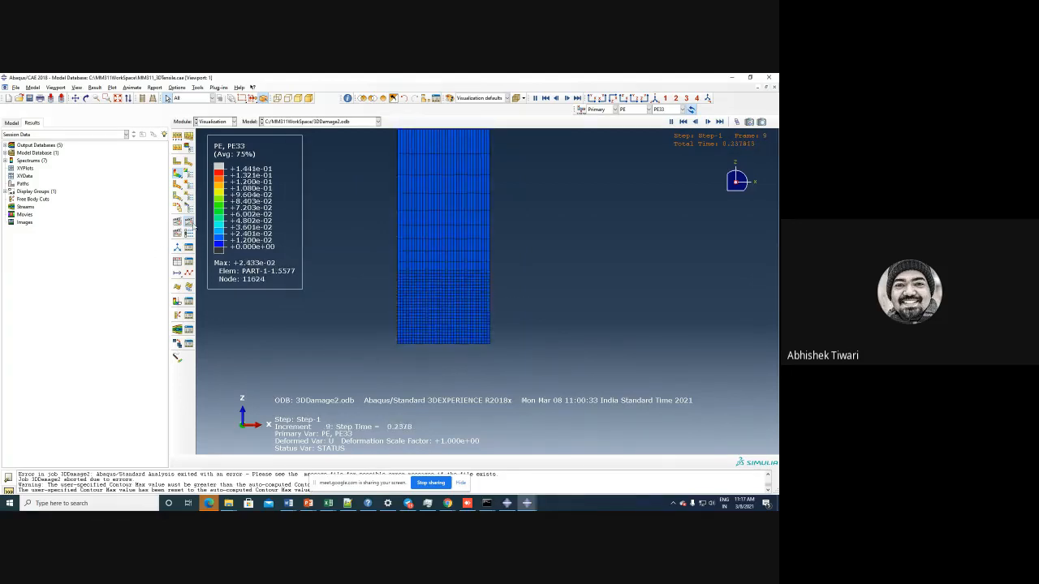
left_click(670, 121)
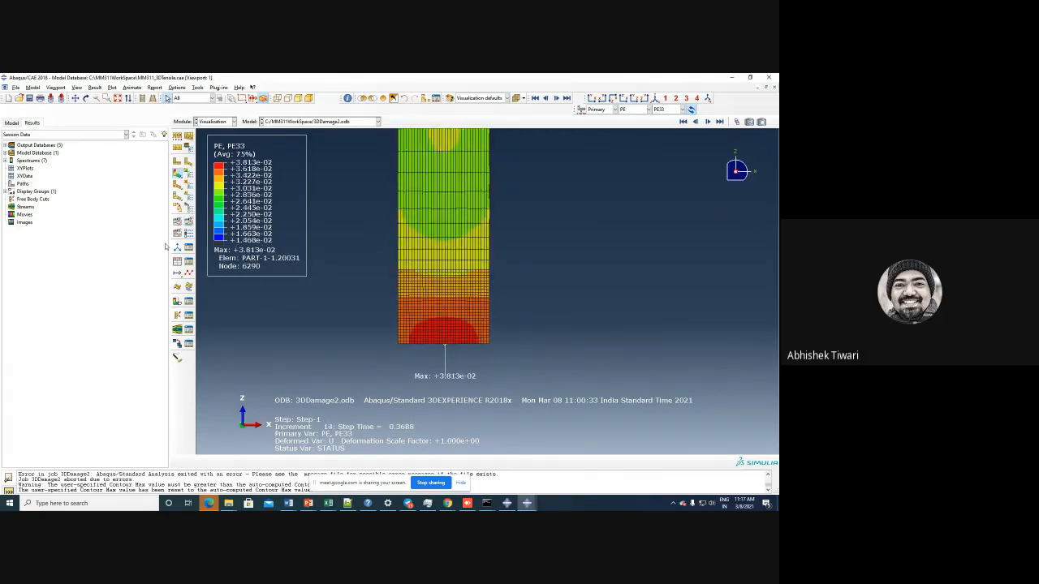
- Step the PE33 contour forward frame by frame to increment 29, examining the cross-section at the bar's fine-mesh end
left_click(706, 123)
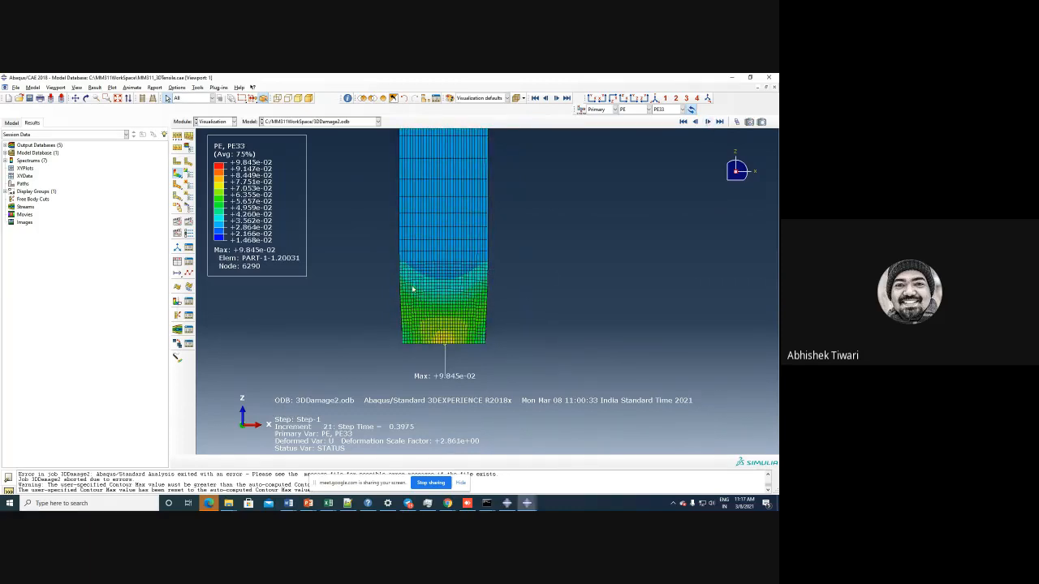
left_click(707, 122)
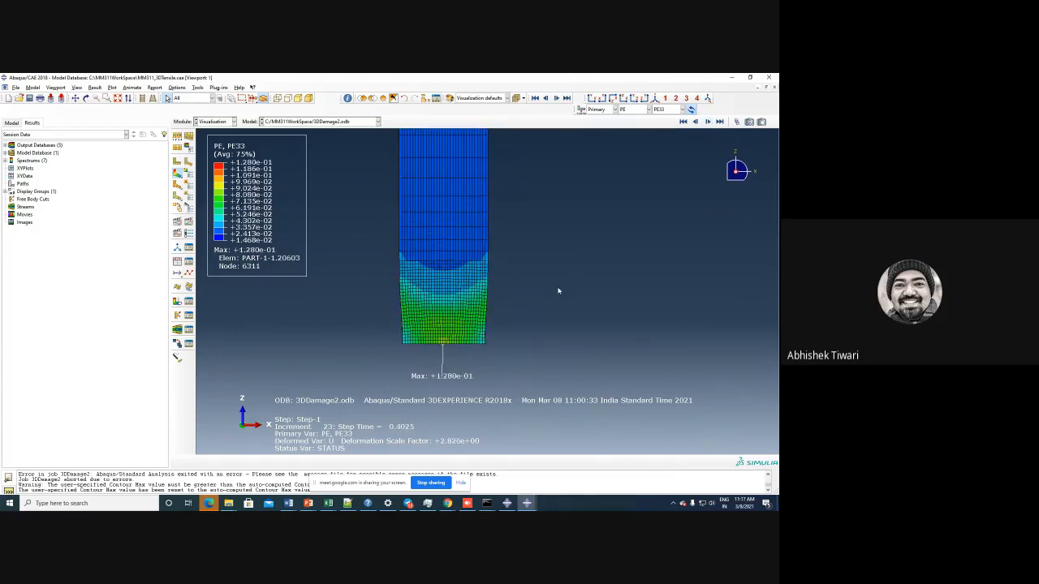
left_click_drag(543, 302, 580, 164, "ctrl+alt")
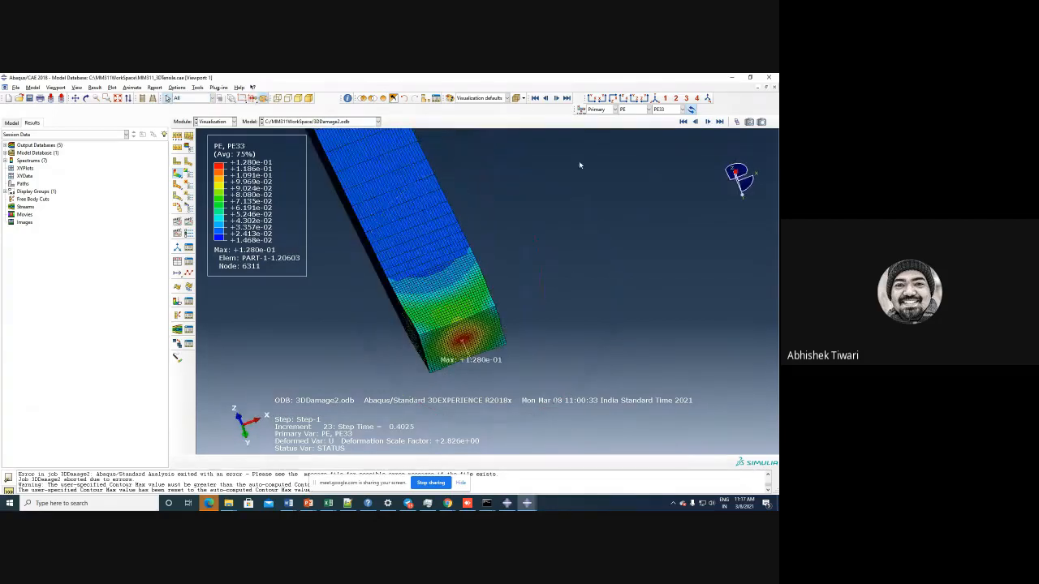
left_click(704, 122)
left_click(706, 122)
left_click(708, 122)
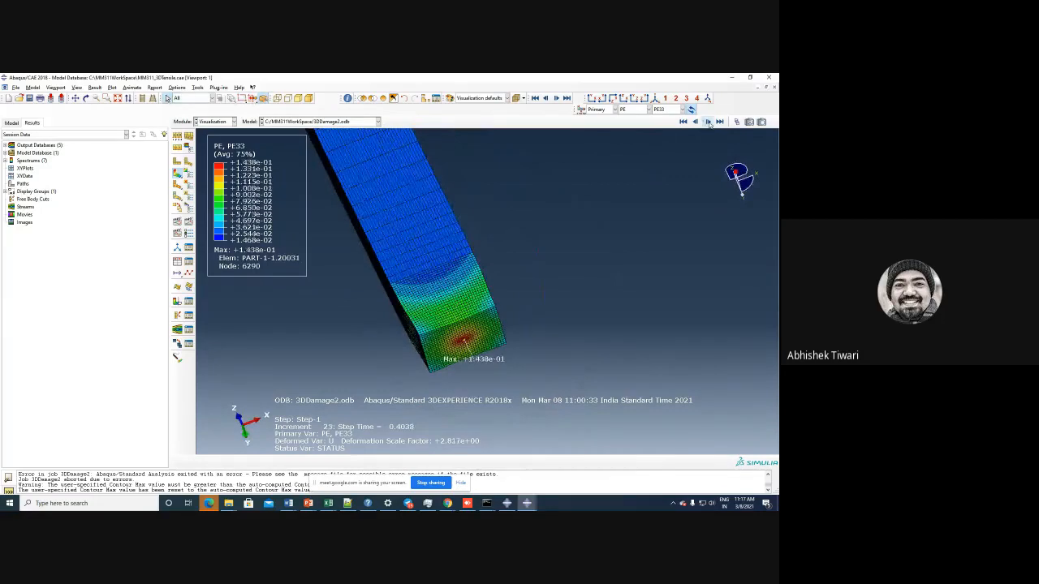
scroll(495, 339, "up", 5)
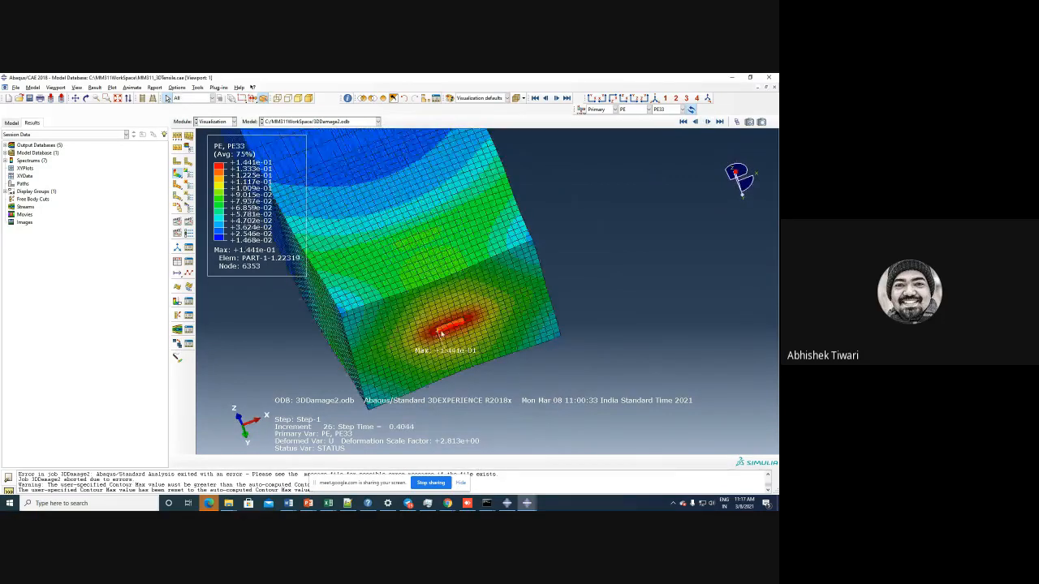
left_click(708, 122)
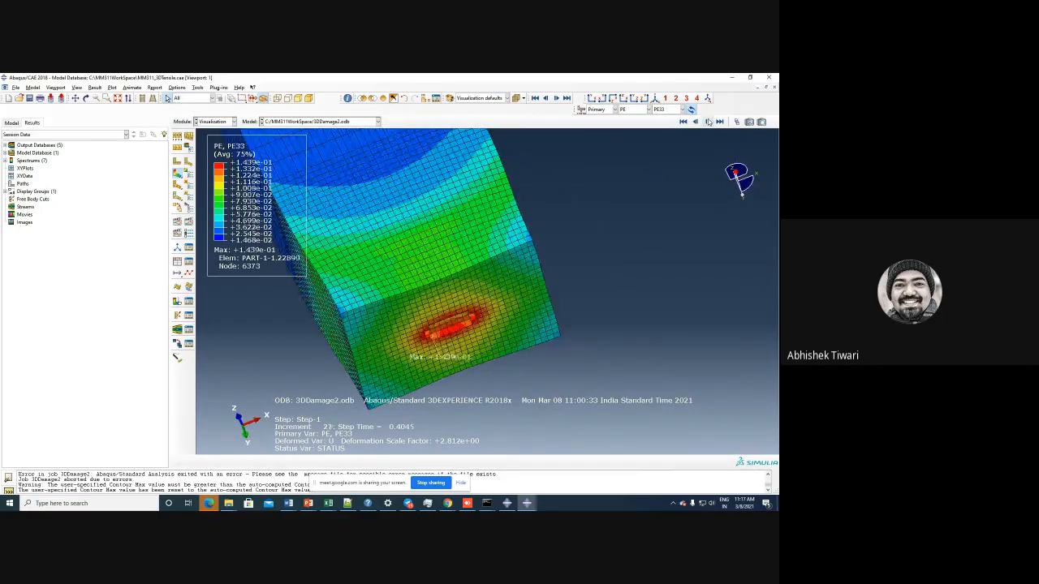
left_click(707, 122)
left_click(707, 122)
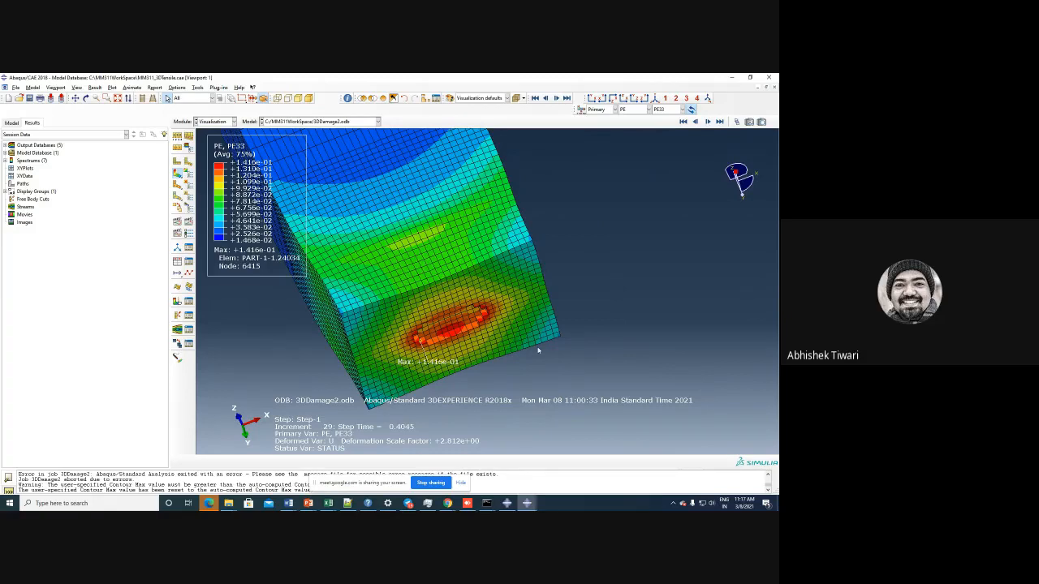
- Inspect the increment 29 PE33 contour on the end face and along the bar, and highlight the message about the reset contour maximum
scroll(538, 351, "down", 2)
scroll(478, 299, "down", 3)
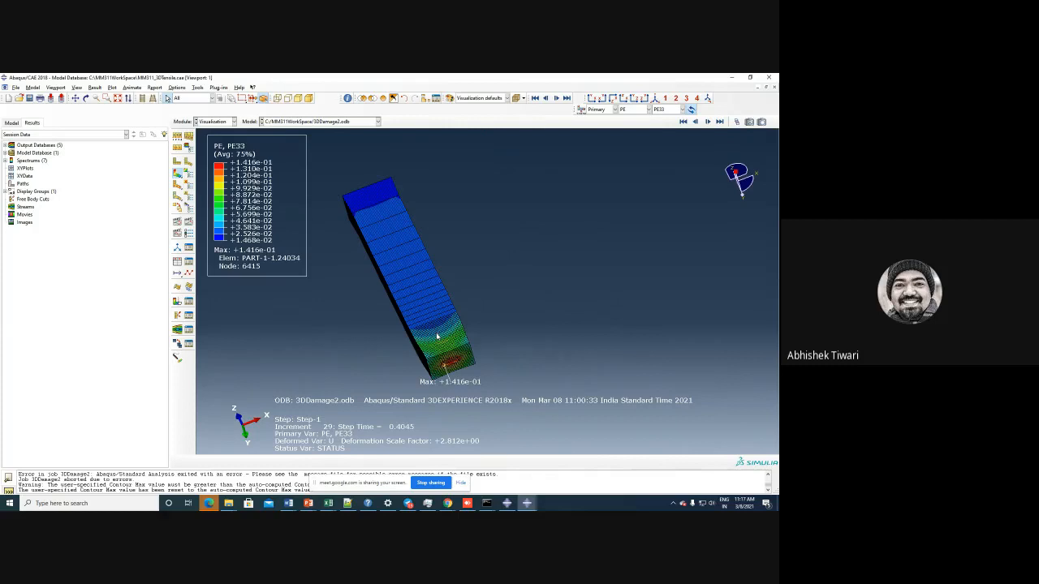
scroll(443, 374, "up", 1)
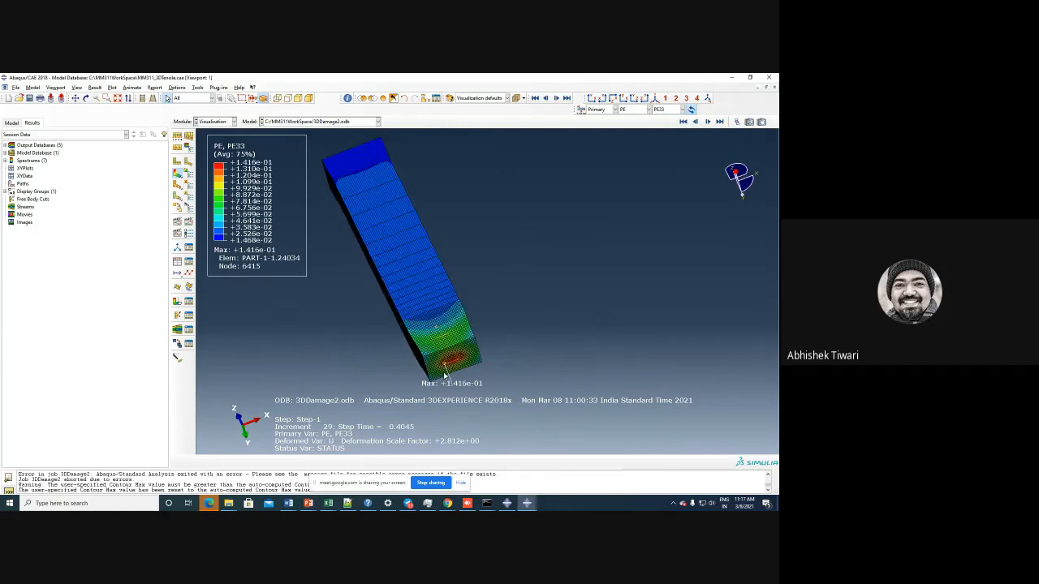
scroll(446, 373, "up", 1)
scroll(453, 371, "up", 1)
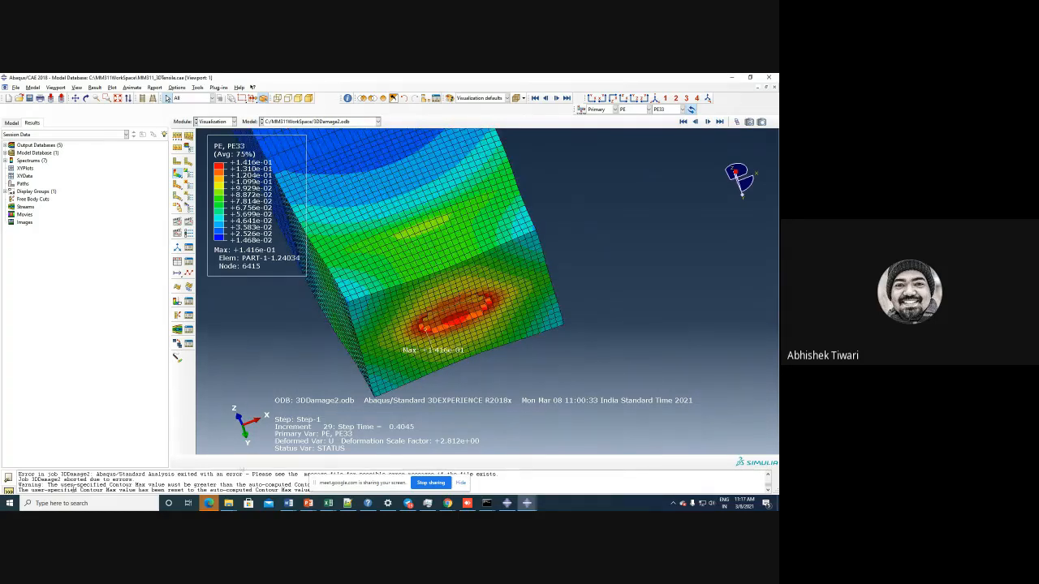
left_click_drag(65, 490, 315, 490)
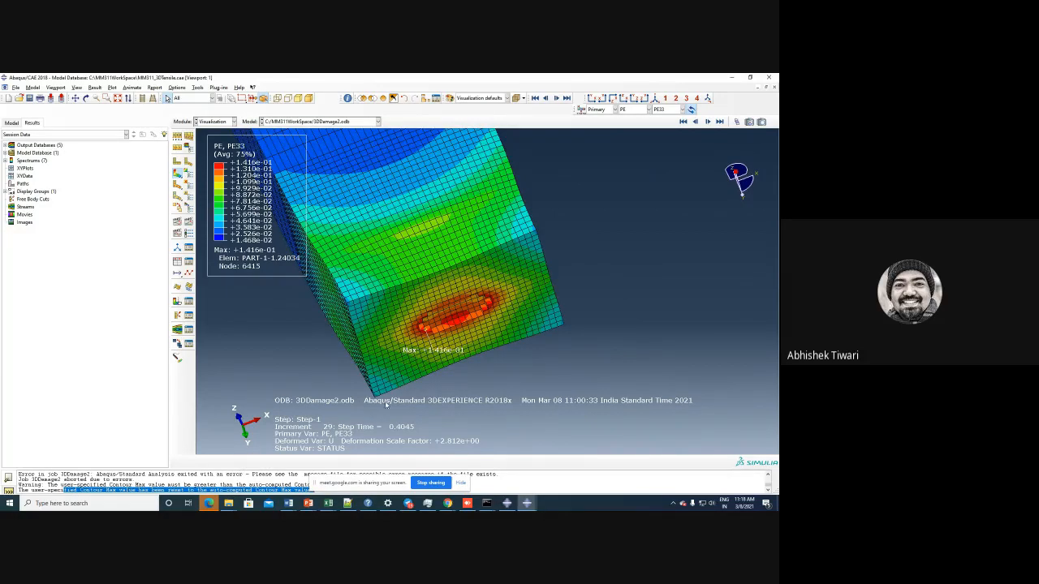
scroll(450, 359, "down", 5)
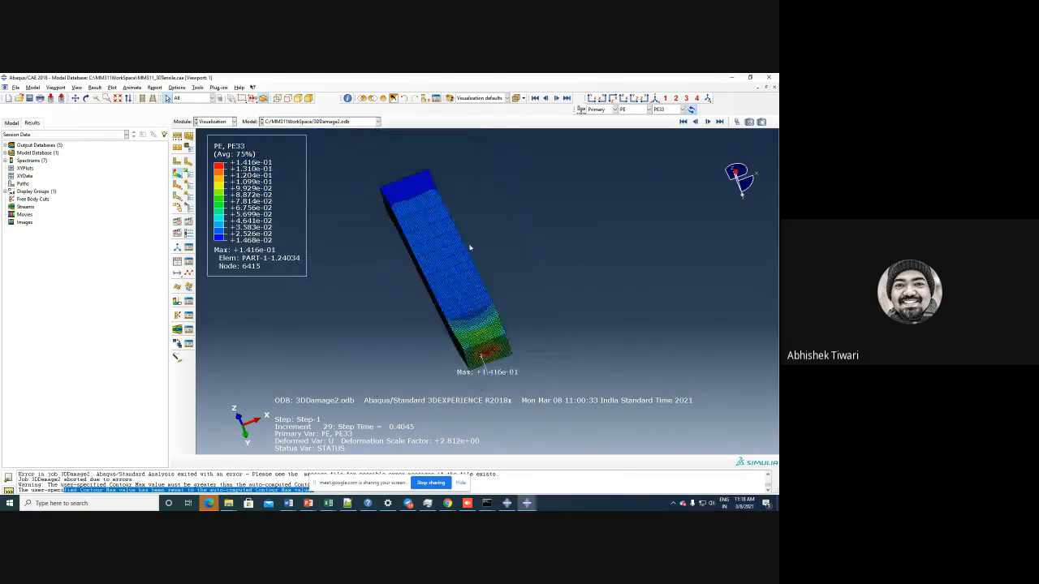
left_click_drag(450, 358, 513, 258, "ctrl+alt")
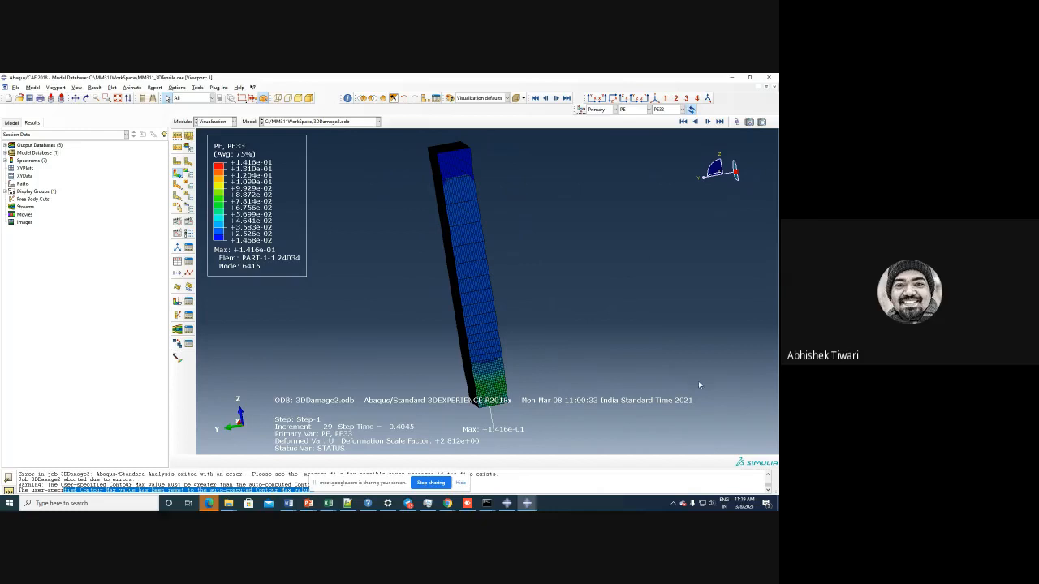
left_click(738, 505)
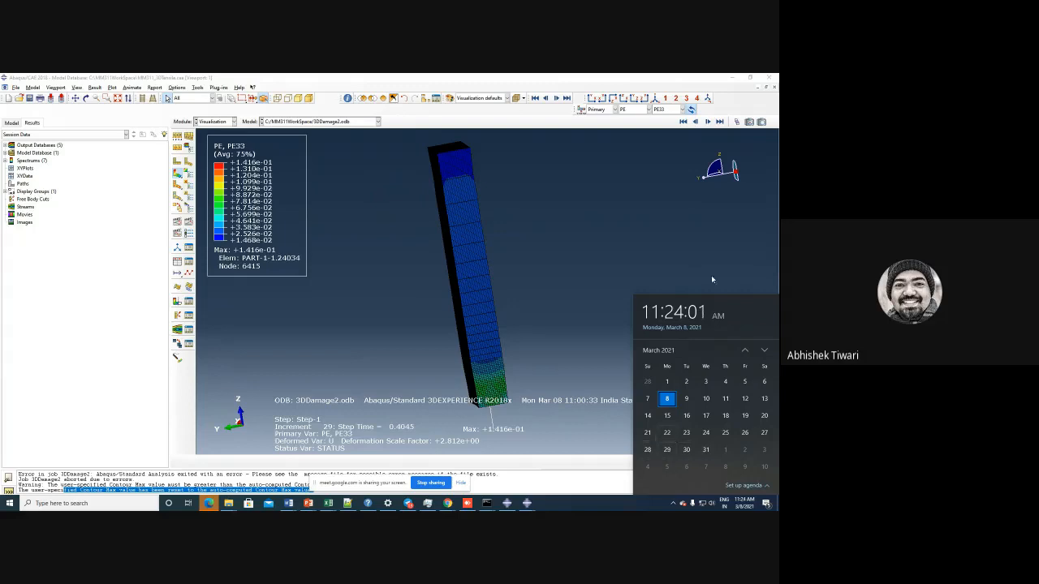
left_click(525, 226)
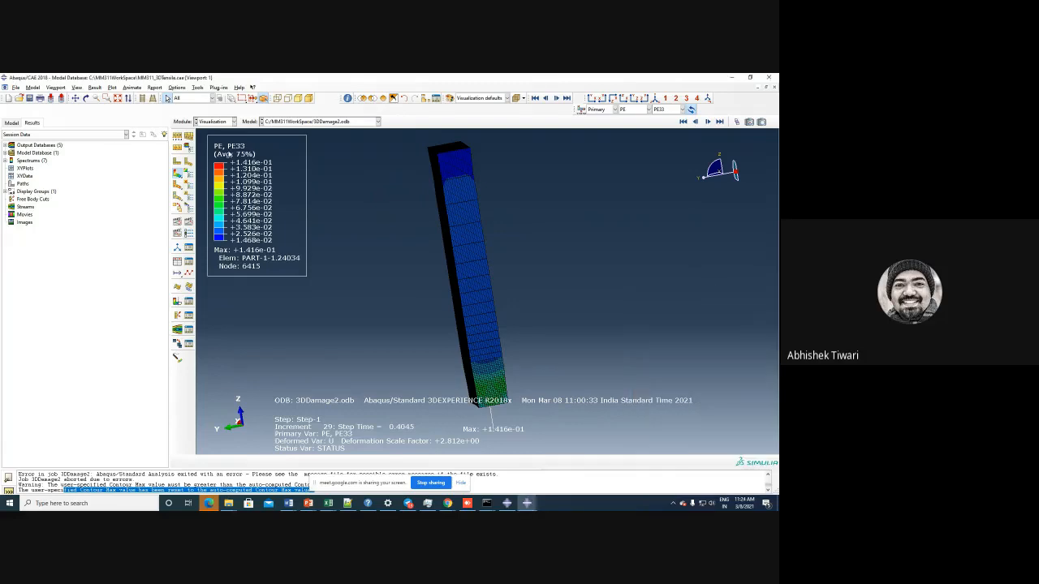
- Leave the Visualization results and switch to the Part module to show the bar part
left_click(202, 122)
left_click(204, 130)
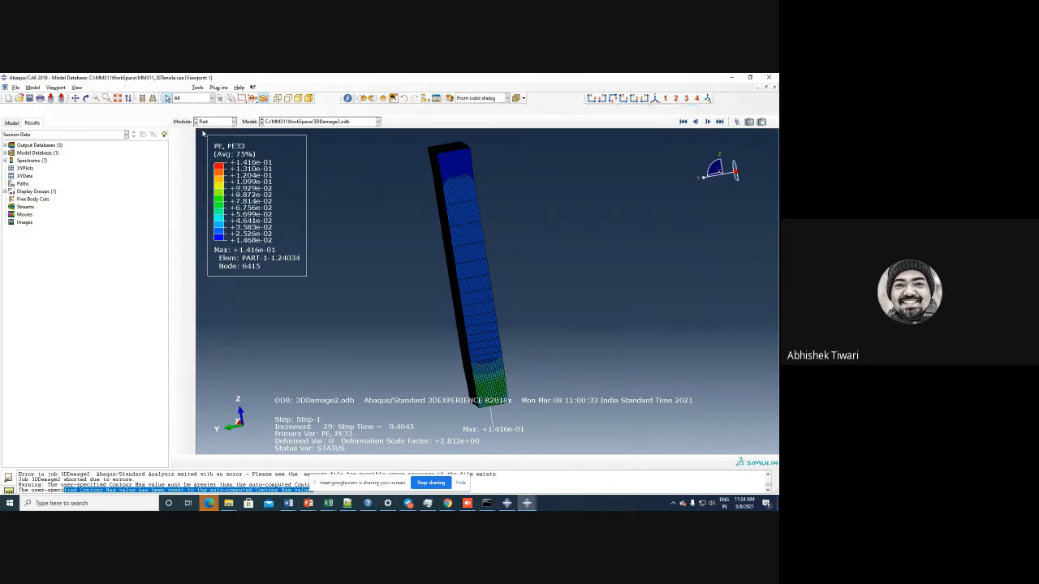
left_click(15, 87)
mouse_move(56, 95)
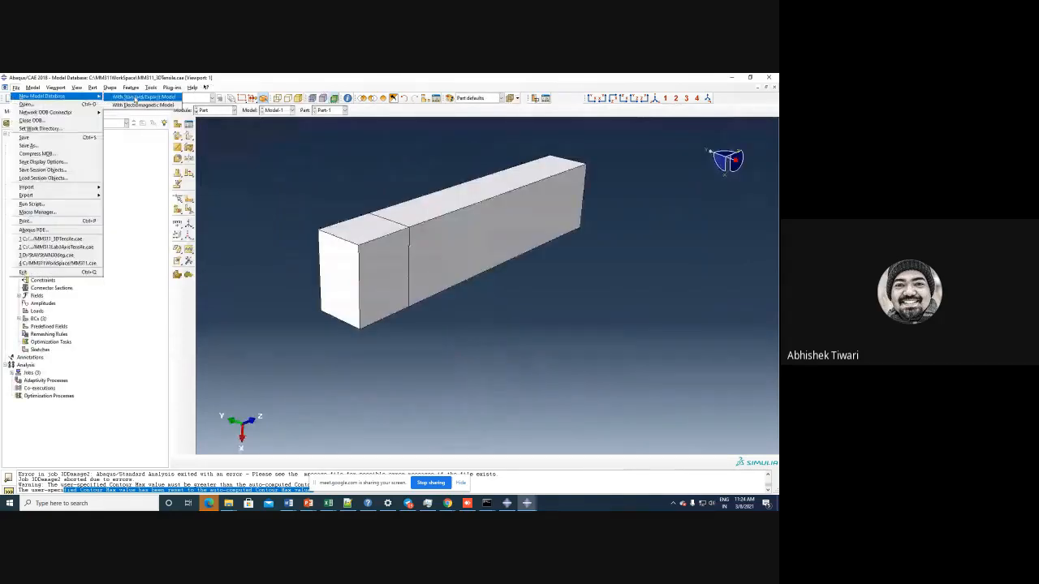
left_click(135, 97)
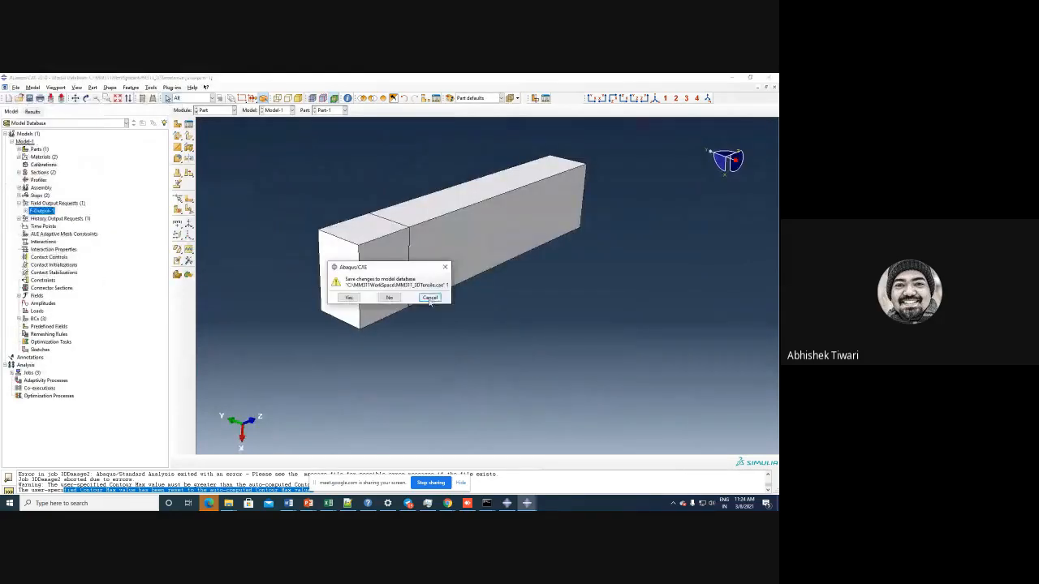
left_click(429, 297)
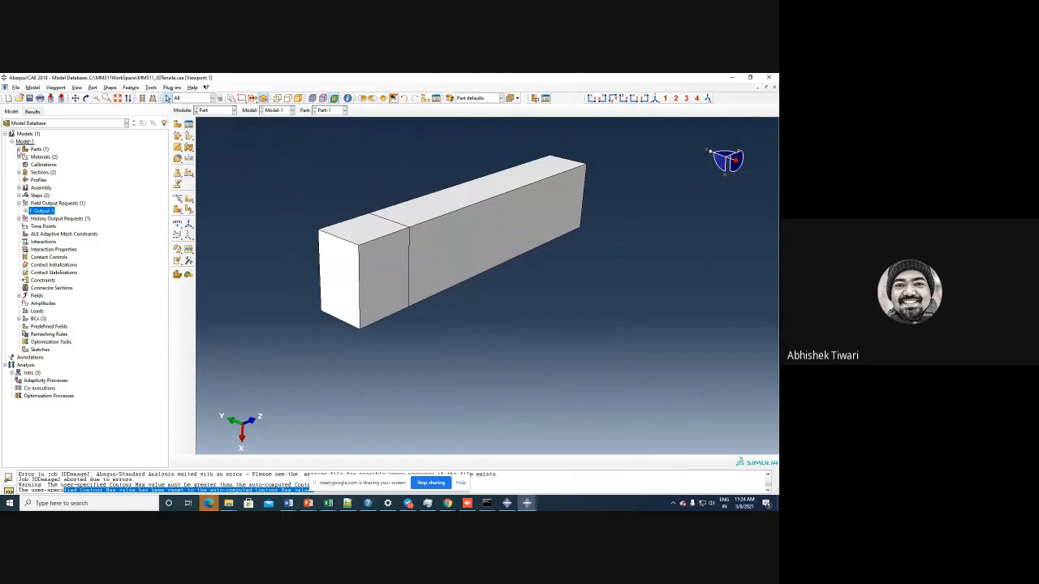
- Save a copy of the model database as MM311_3DTensileDamage.cae in the MM311WorkSpace directory
left_click(19, 150)
left_click(15, 87)
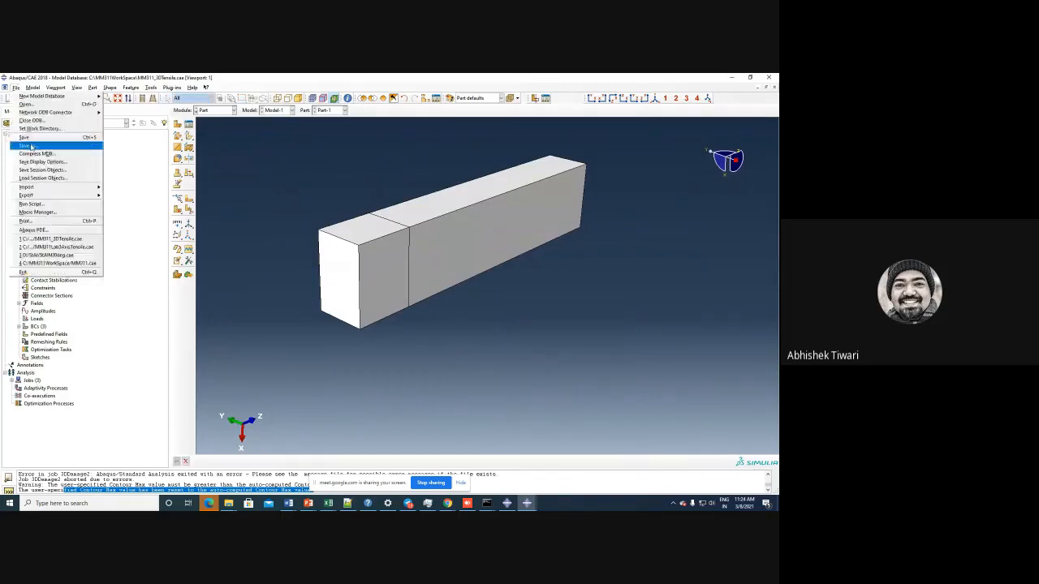
left_click(26, 141)
left_click(359, 329)
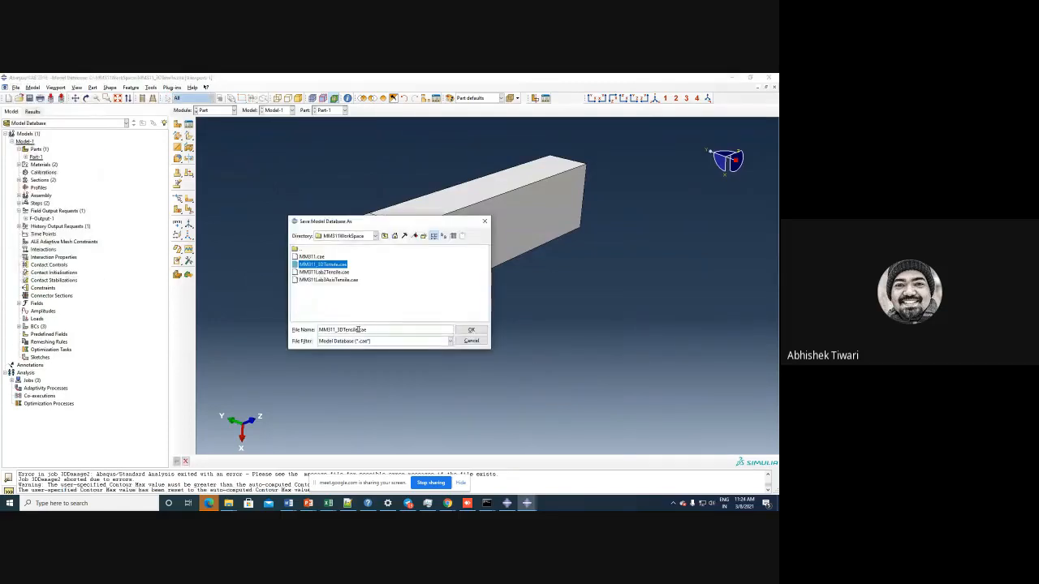
type("Damage")
key("Return")
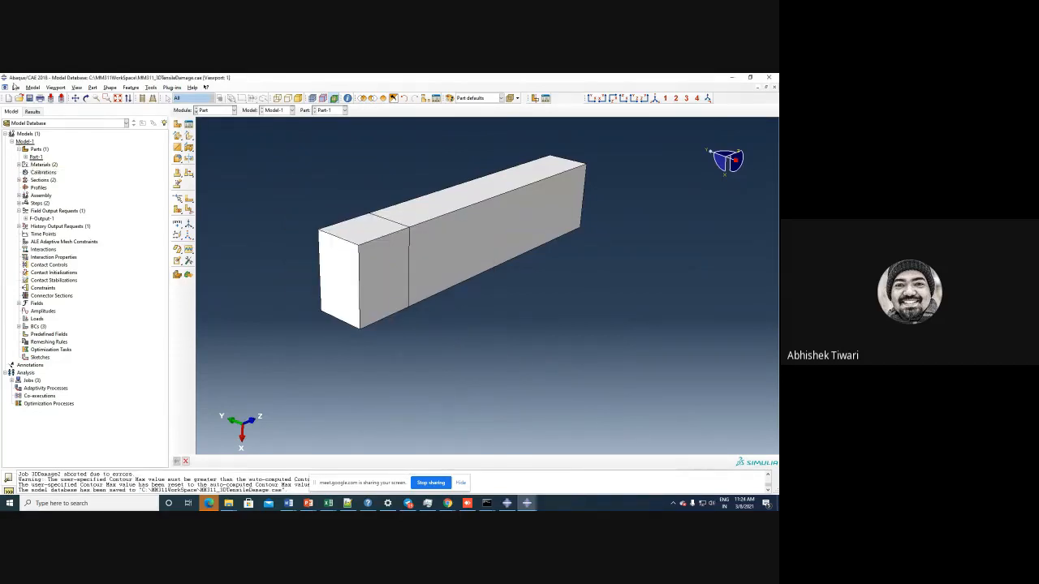
- Save another copy of the model database as MM311_3DFractureDamage.cae in the MM311WorkSpace directory
left_click(16, 87)
left_click(33, 147)
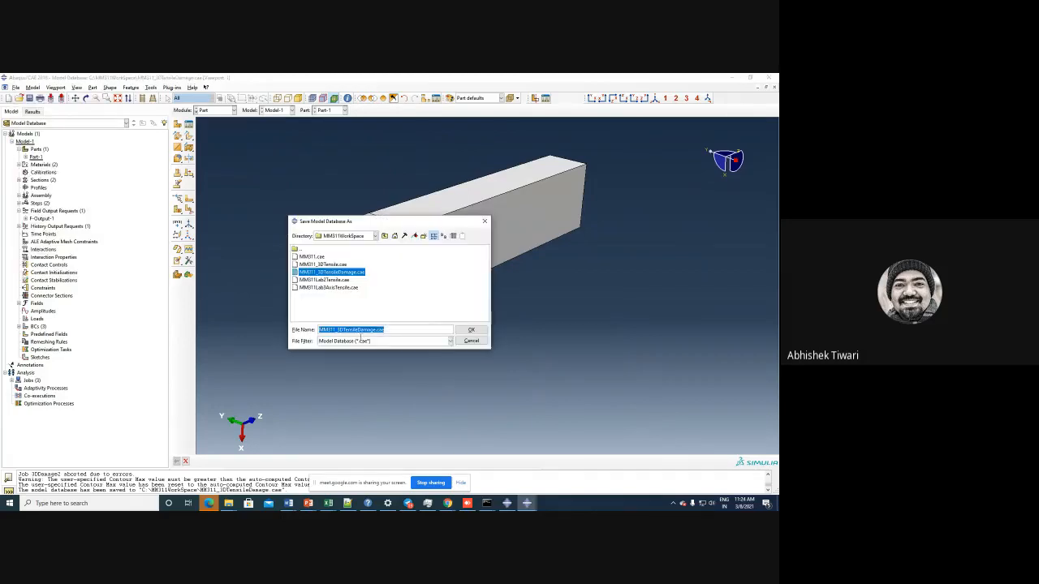
left_click(355, 331)
left_click_drag(342, 330, 359, 330)
type("Fracture")
left_click(471, 331)
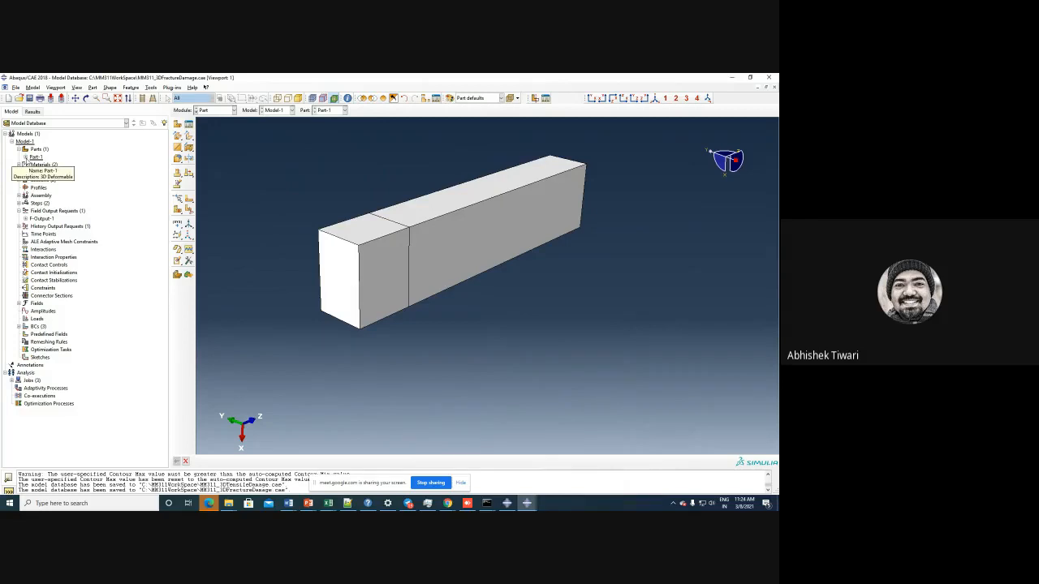
- Delete the existing tensile bar part, Part-1, from Model-1
left_click(26, 158)
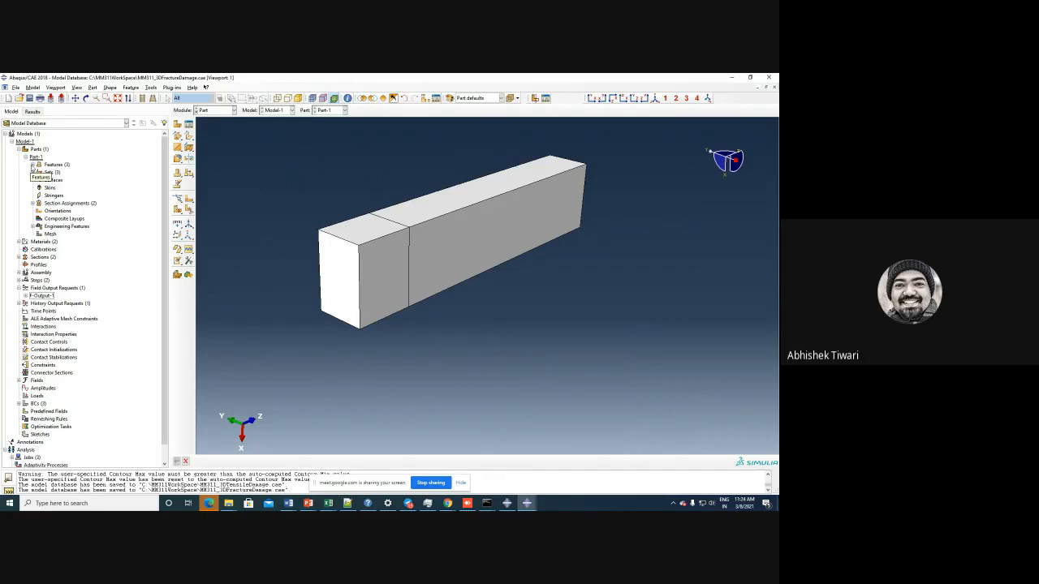
right_click(34, 158)
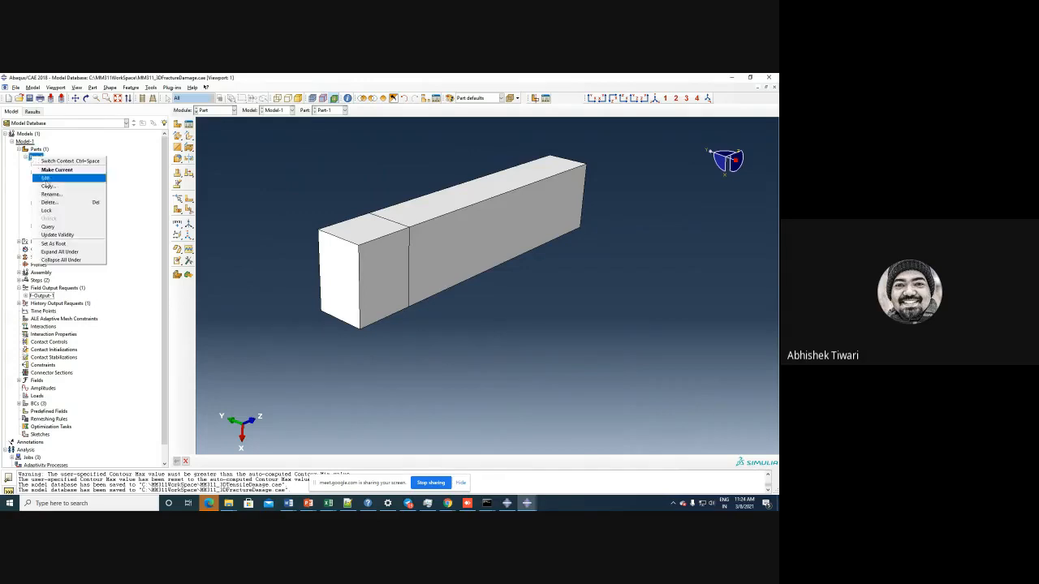
left_click(52, 206)
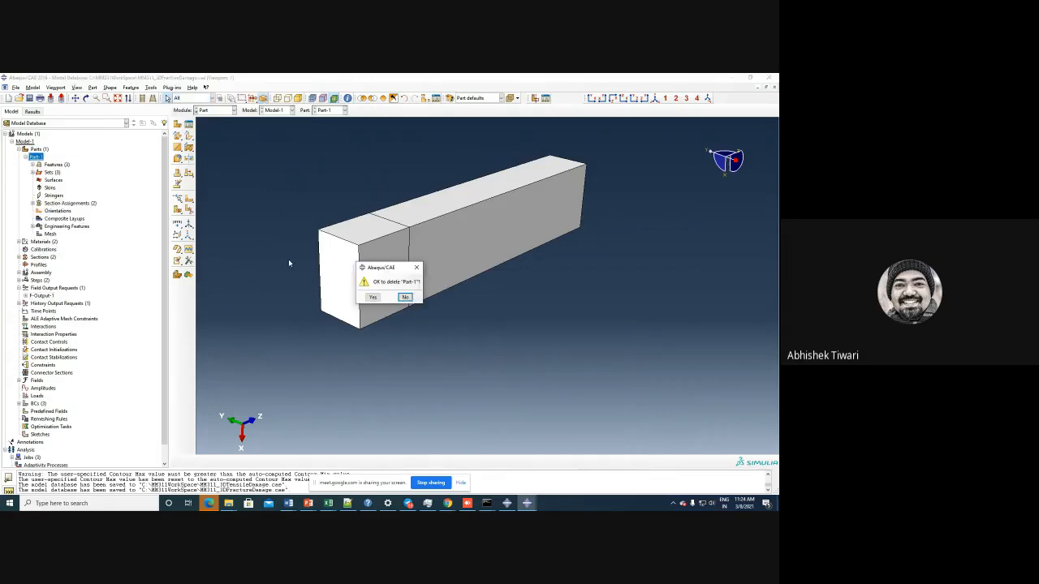
left_click(373, 297)
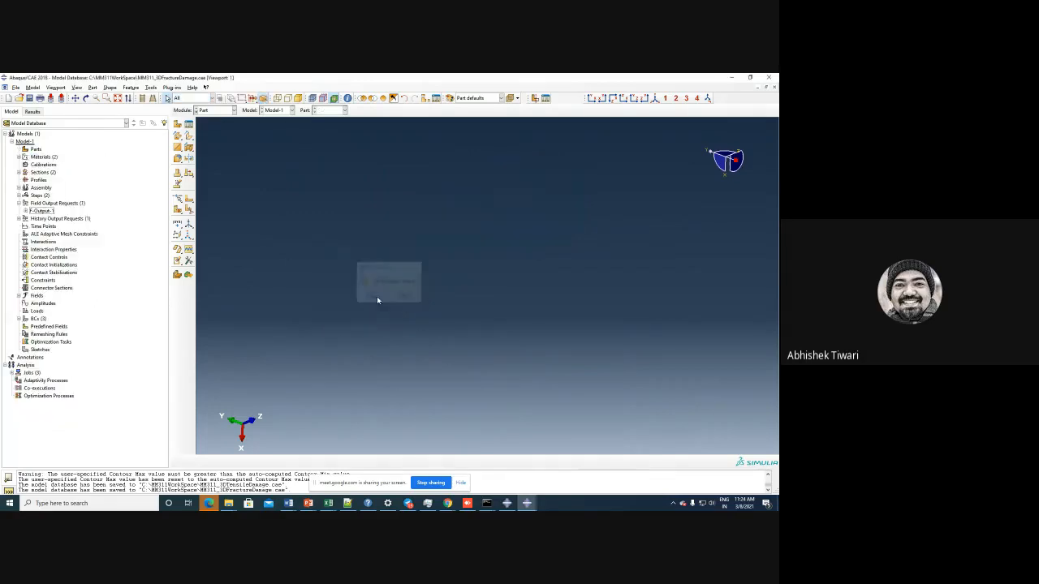
- Create a 3D deformable solid extrusion part named Fracture with an approximate size of 200
double_click(35, 150)
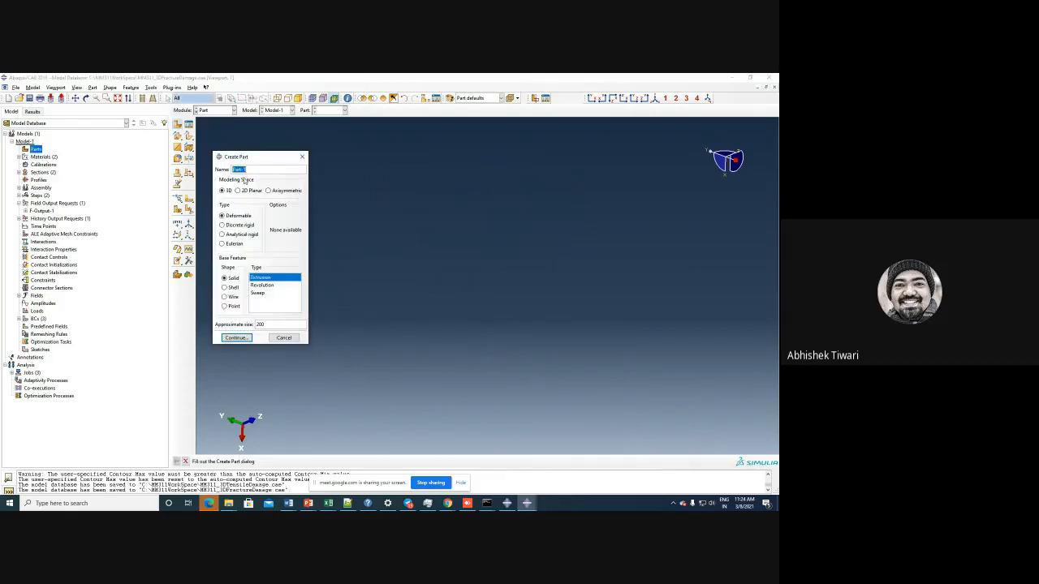
type("Fracture")
left_click(237, 338)
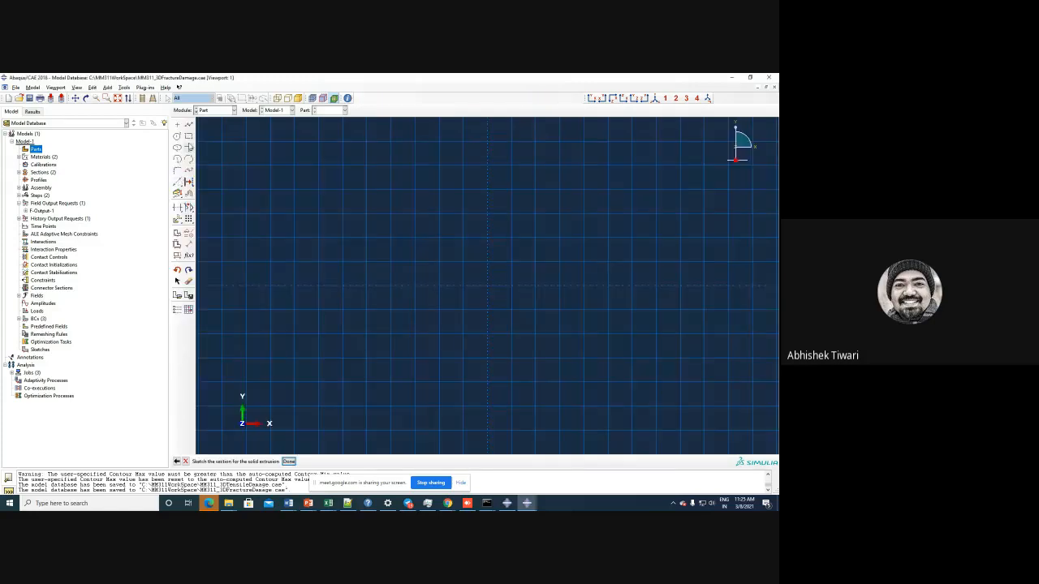
- Sketch a rectangle about 55 by 35 units around the origin as the extrusion section
left_click(188, 136)
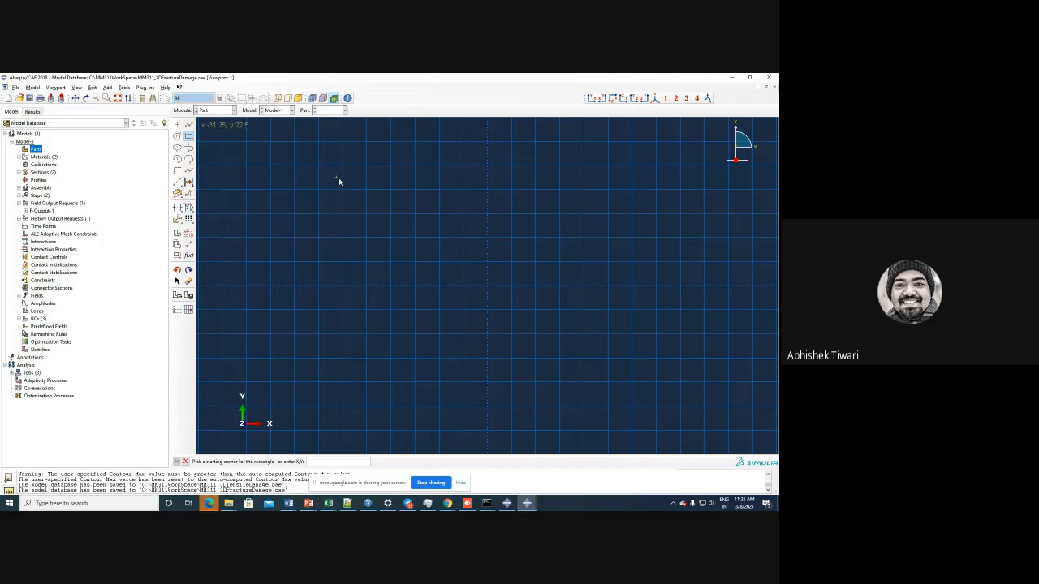
left_click(318, 166)
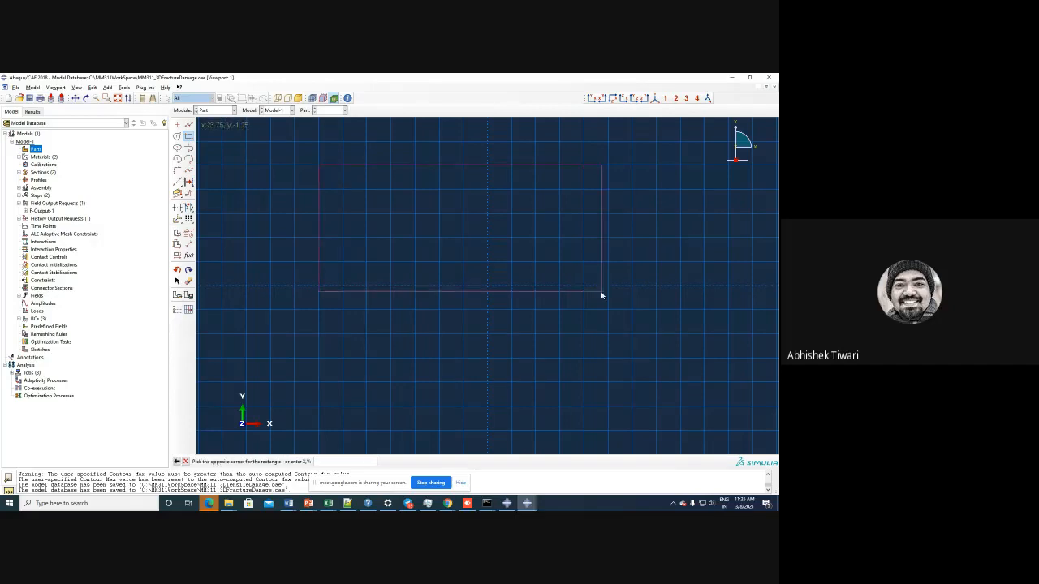
left_click(584, 336)
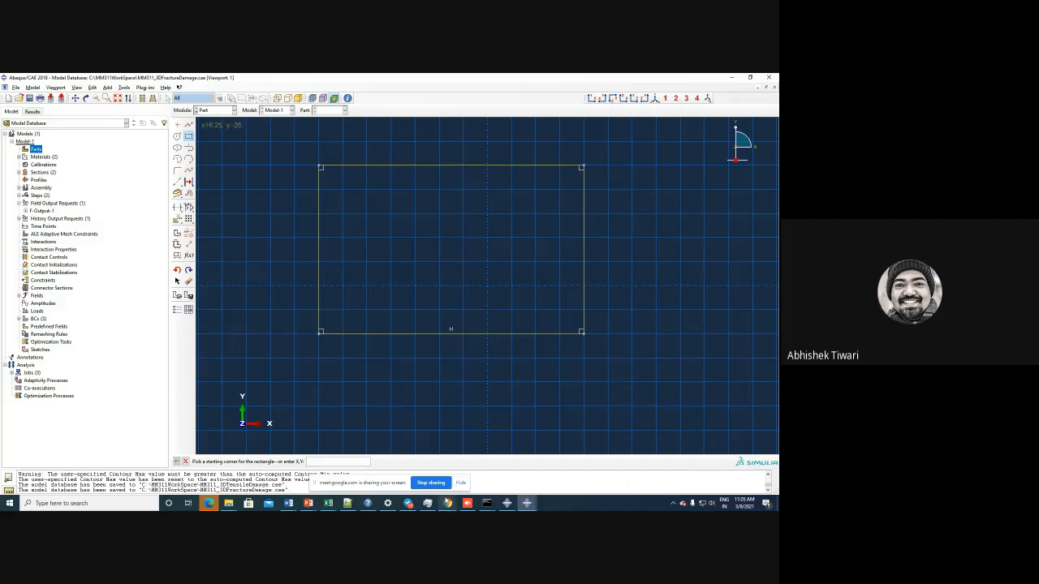
- Switch to Chrome, search the web for the ASTM 1921 standard in a new tab, and look over the ASTM D1921 page
left_click(447, 503)
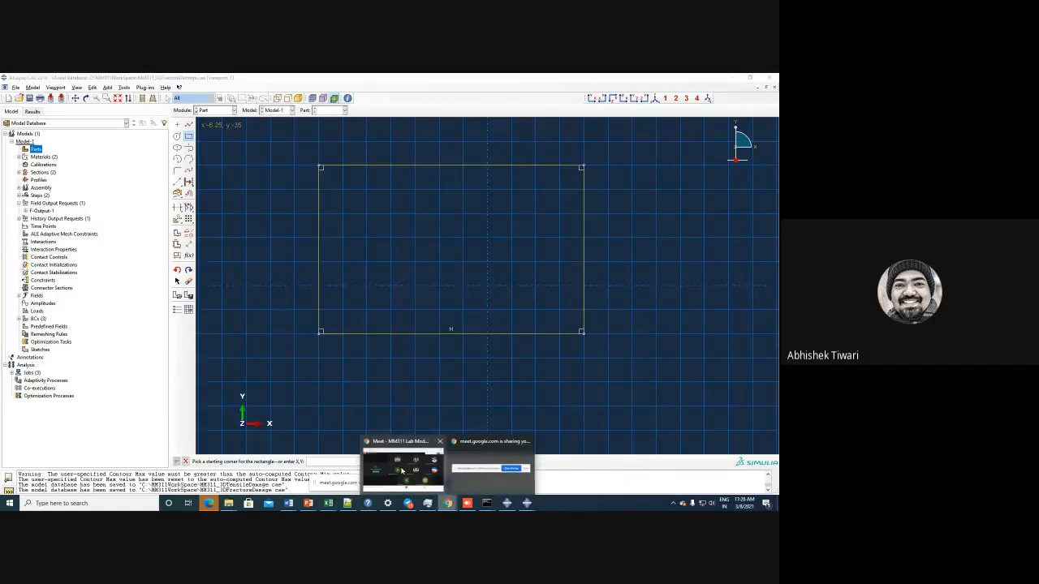
left_click(397, 473)
left_click(697, 80)
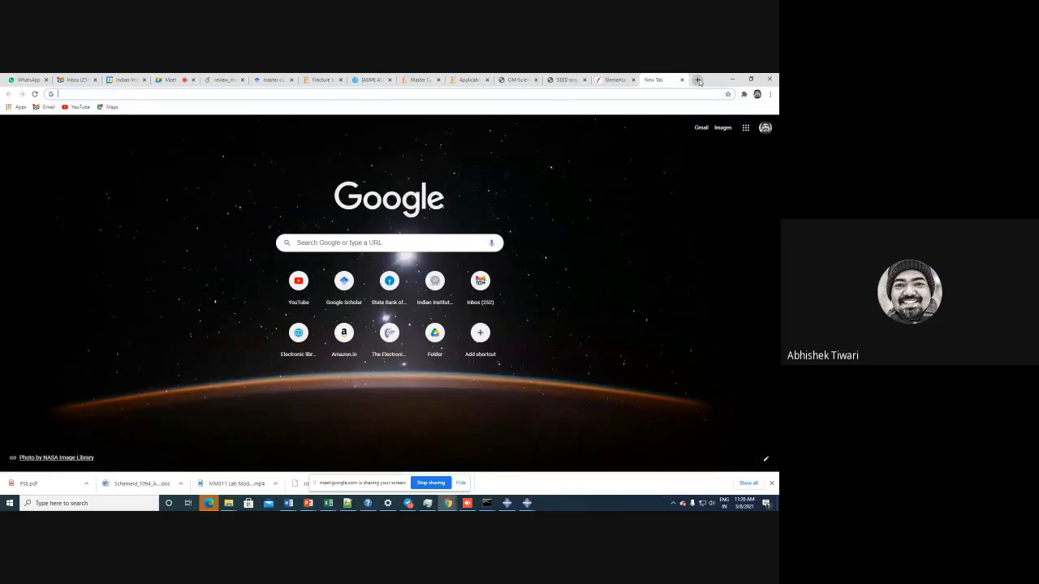
type("AS")
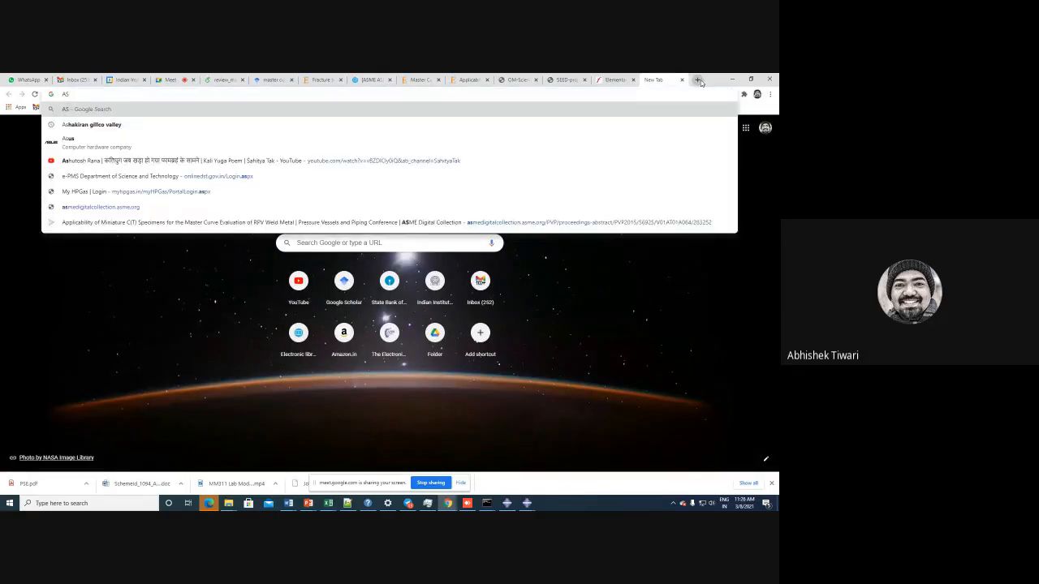
type("TM")
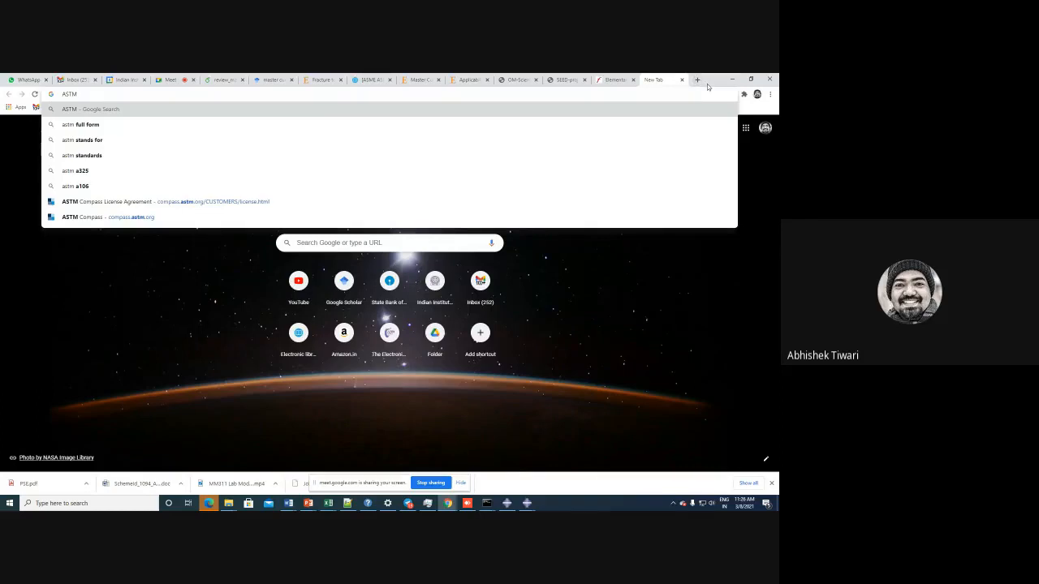
type(" 1921")
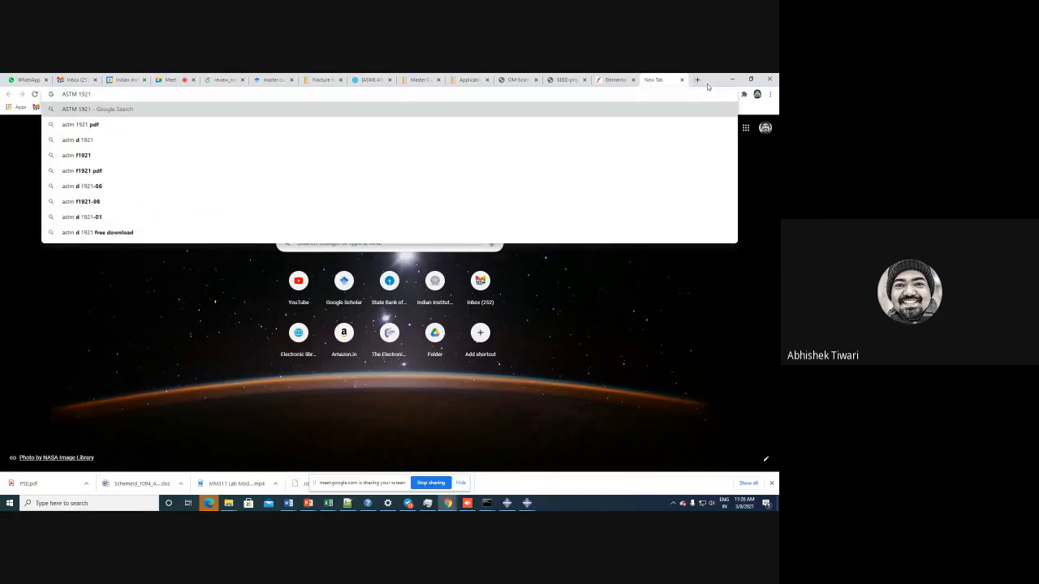
key("Down")
key("Return")
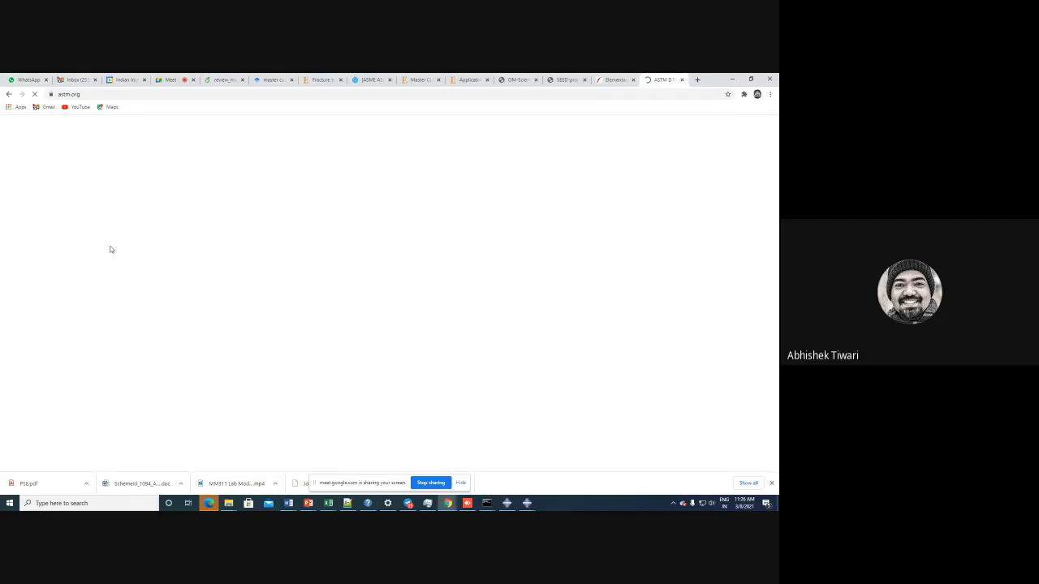
scroll(266, 290, "down", 3)
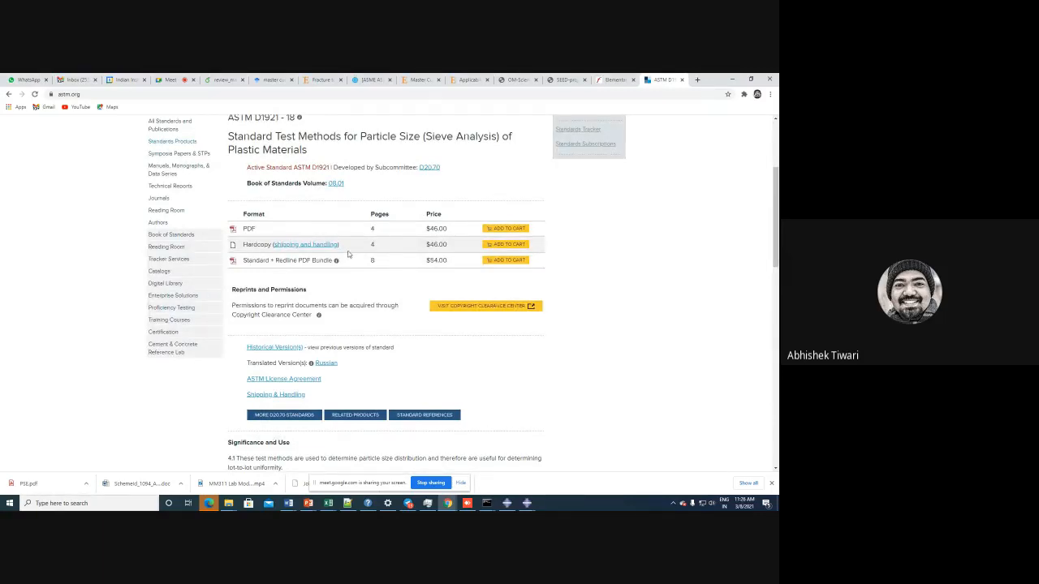
- Switch to File Explorer and search This PC for "e1921"
left_click(228, 503)
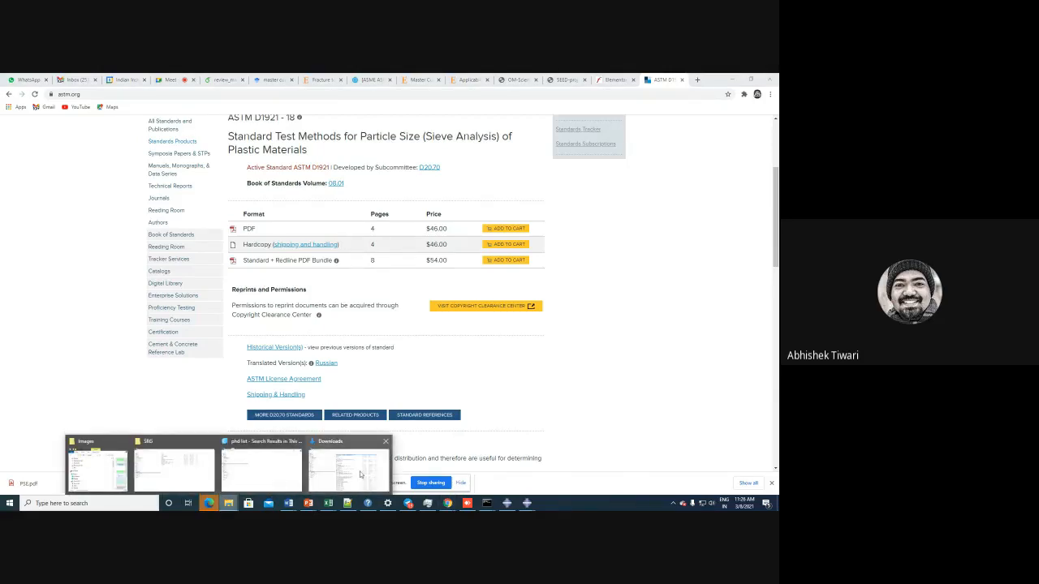
mouse_move(360, 475)
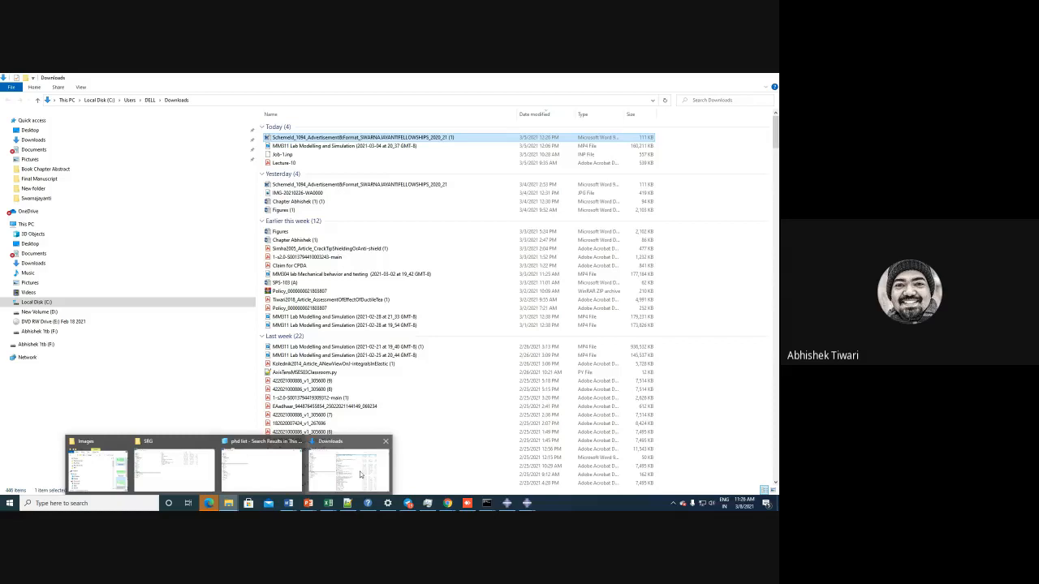
left_click(272, 475)
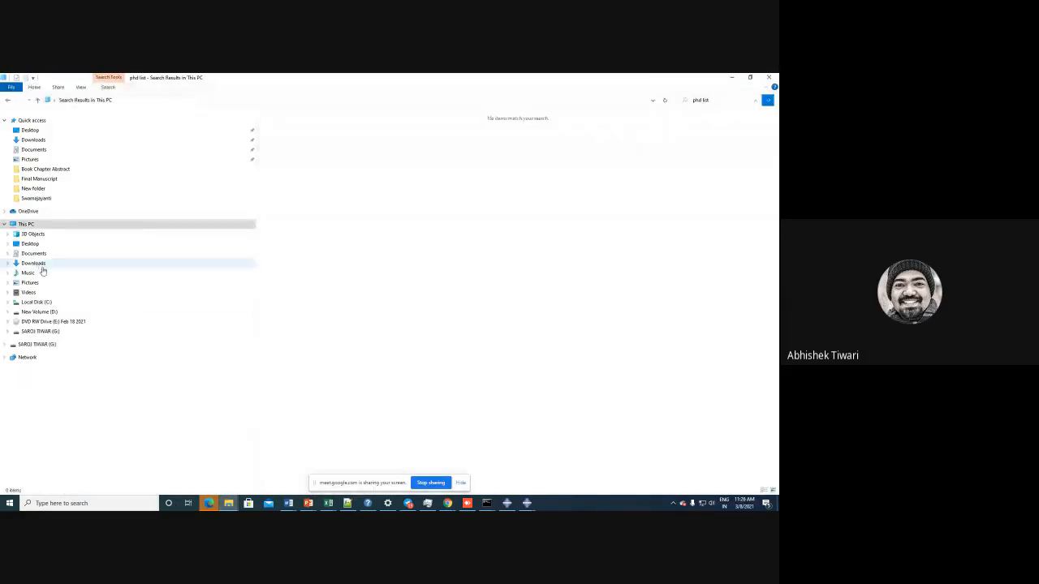
left_click(29, 225)
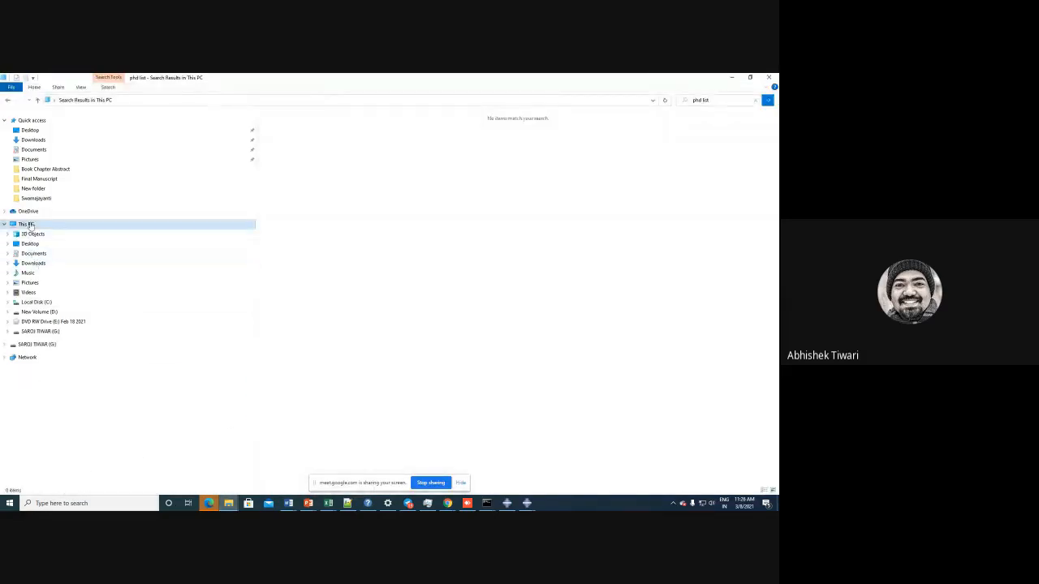
left_click(701, 102)
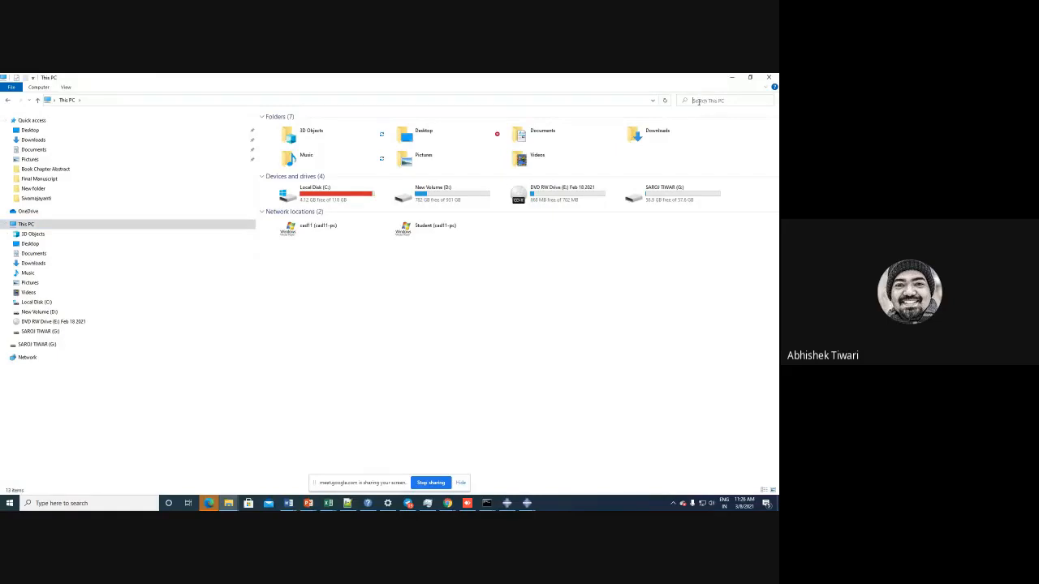
type("e1921")
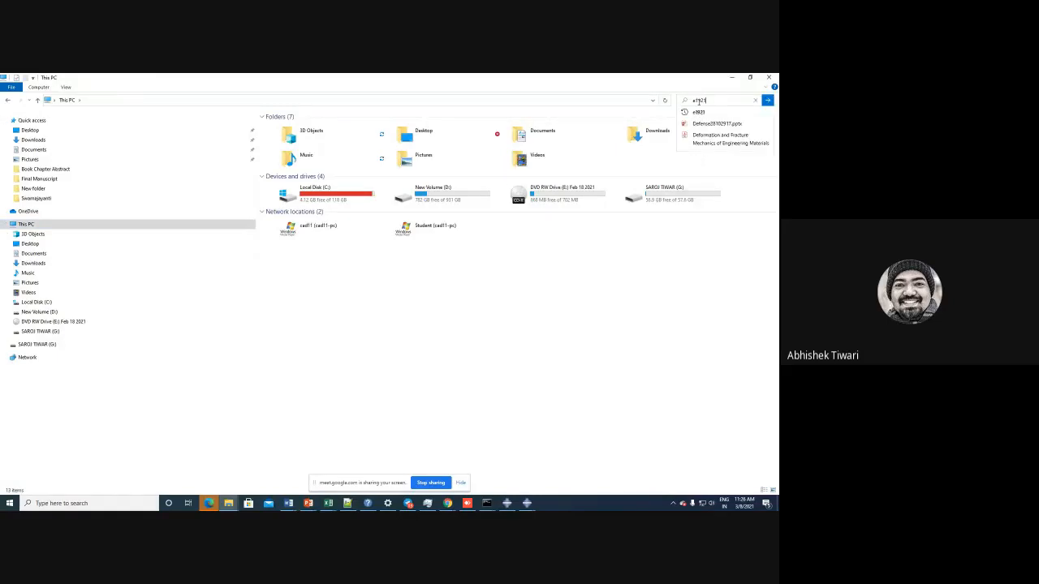
key("Return")
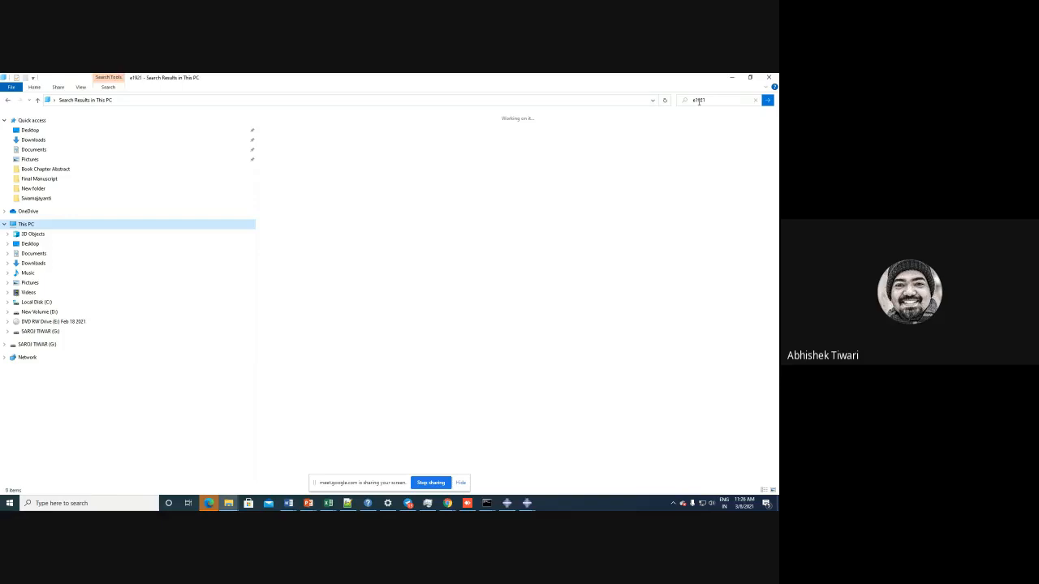
- Open the E1921.717999-1 PDF from the search results in Adobe Acrobat Reader DC
left_click(293, 120)
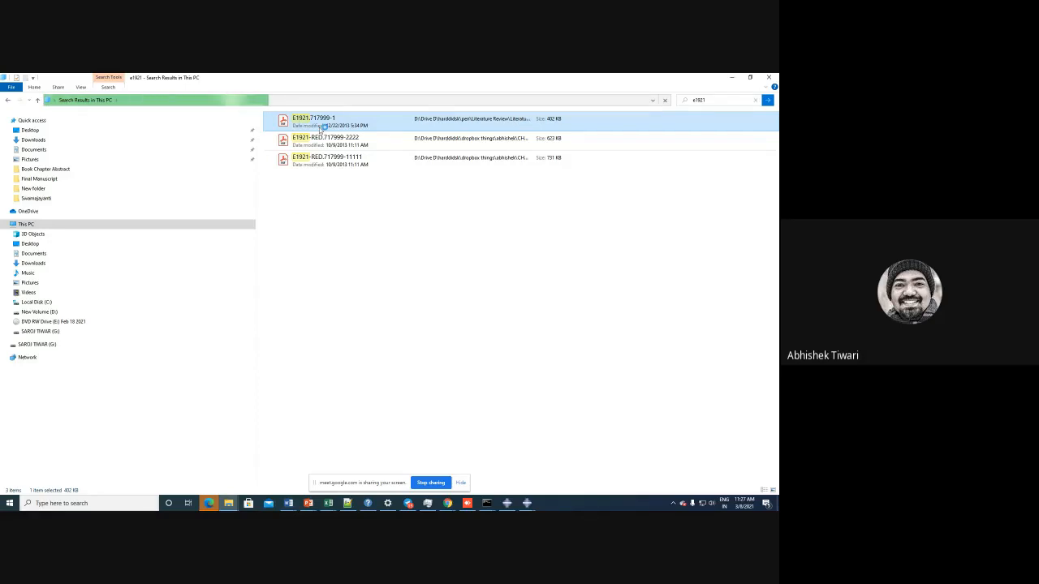
right_click(323, 127)
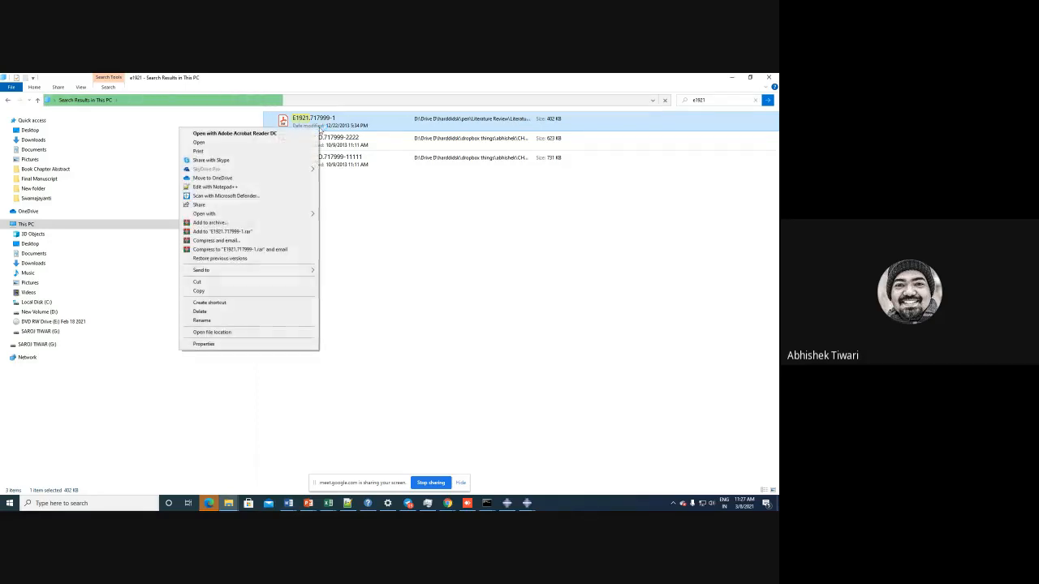
left_click(249, 135)
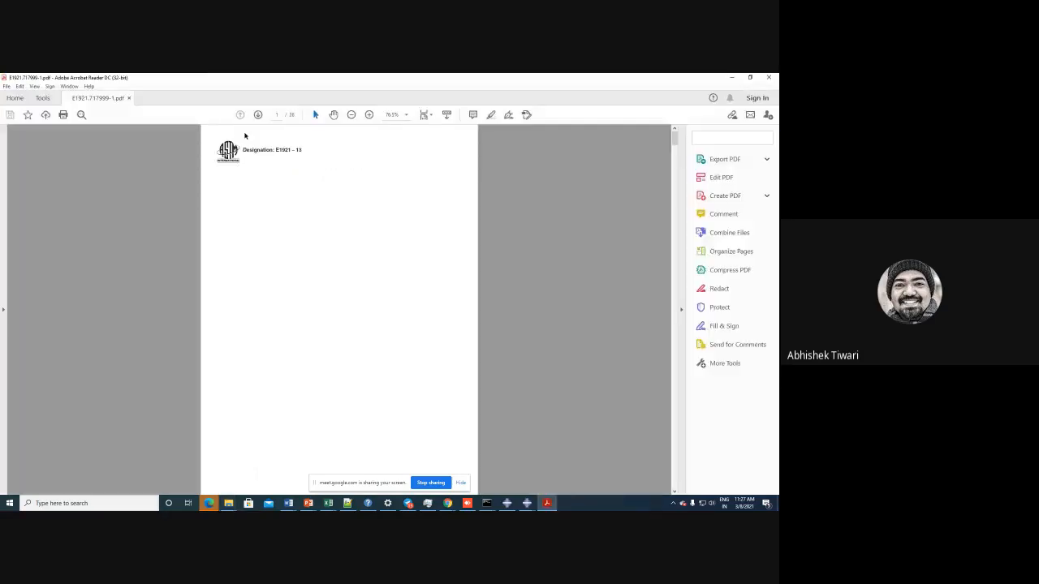
- Find the Fig. 1 compact specimen drawings on page 4 of the PDF, rotate the view clockwise and enlarge it to 150%
left_click_drag(675, 140, 678, 183)
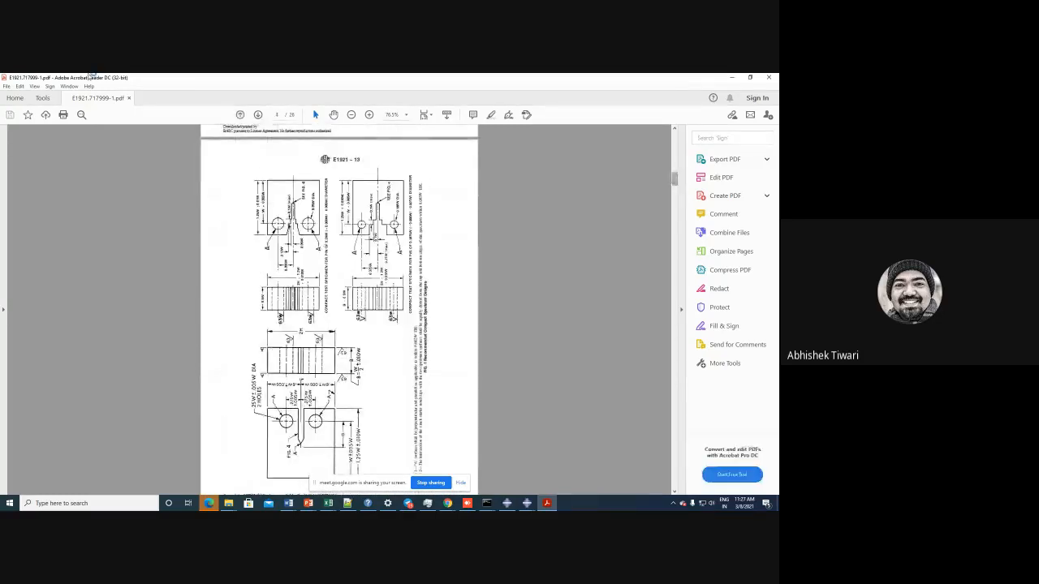
left_click(36, 86)
mouse_move(60, 101)
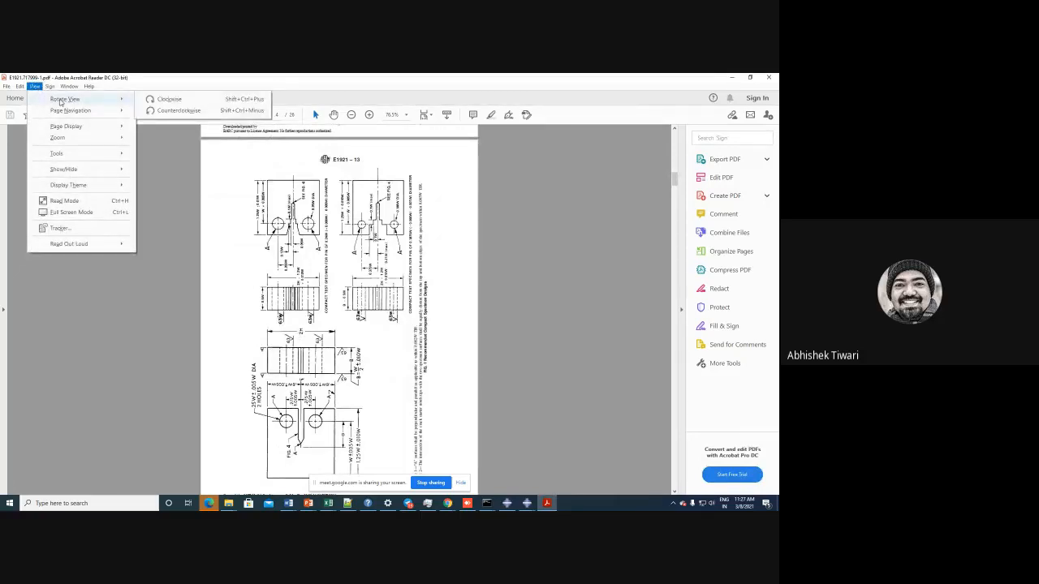
left_click(168, 99)
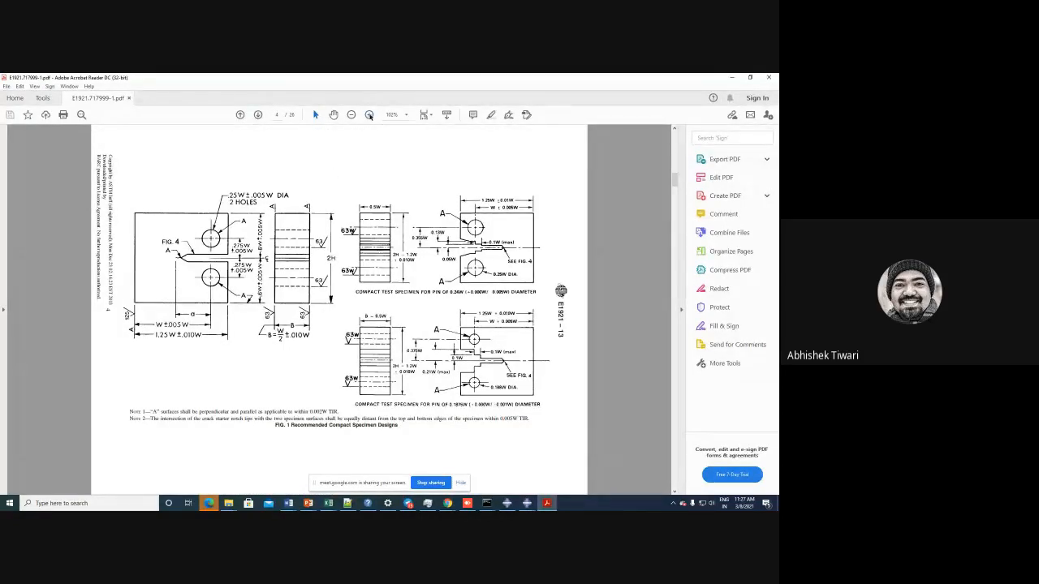
left_click(369, 115)
left_click(369, 116)
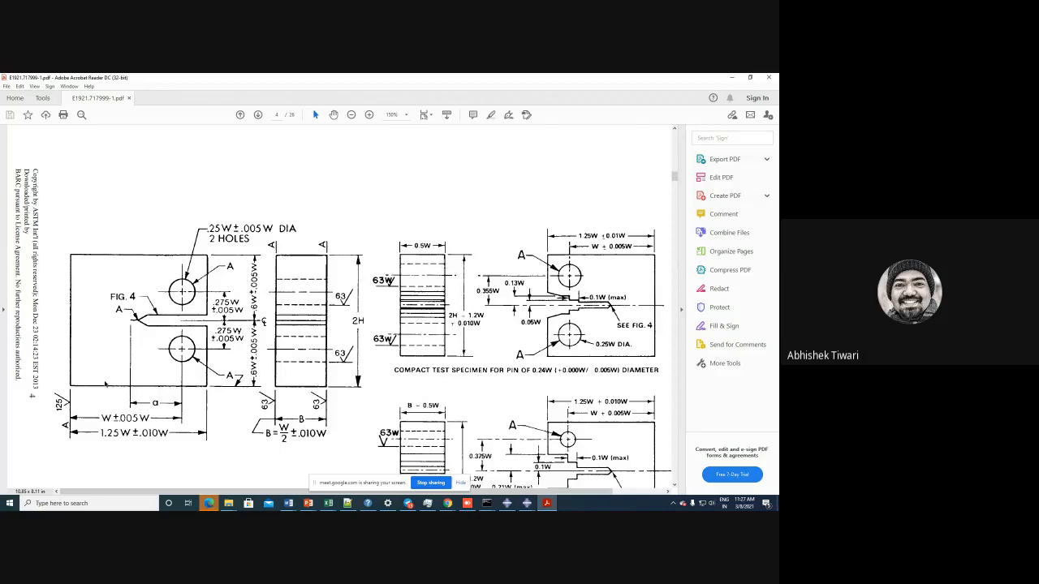
- Switch back to the rectangle sketch in Abaqus/CAE, checking the overall specimen proportions once more in the E1921 PDF
left_click(736, 79)
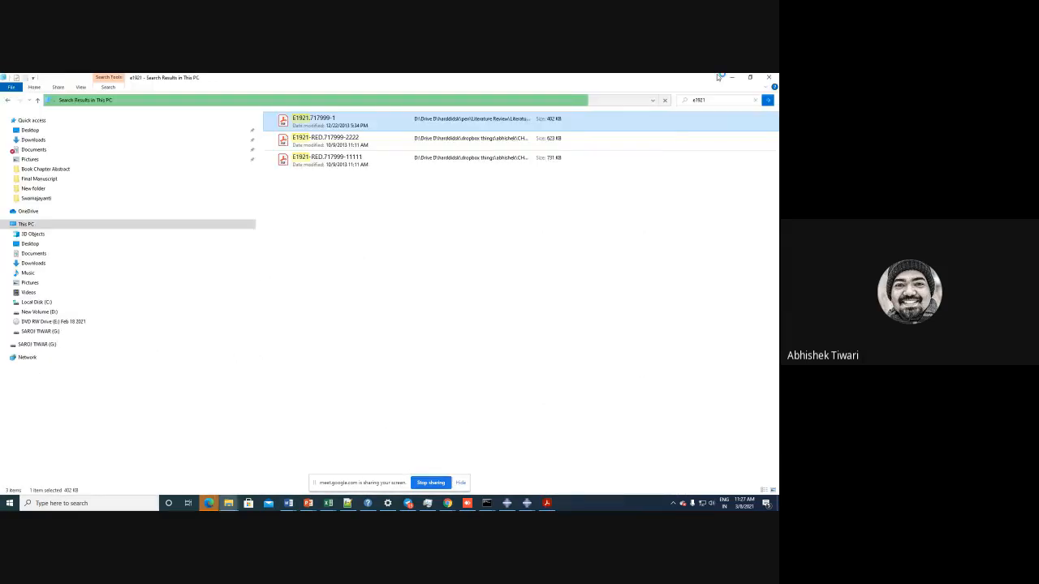
left_click(748, 78)
left_click(736, 79)
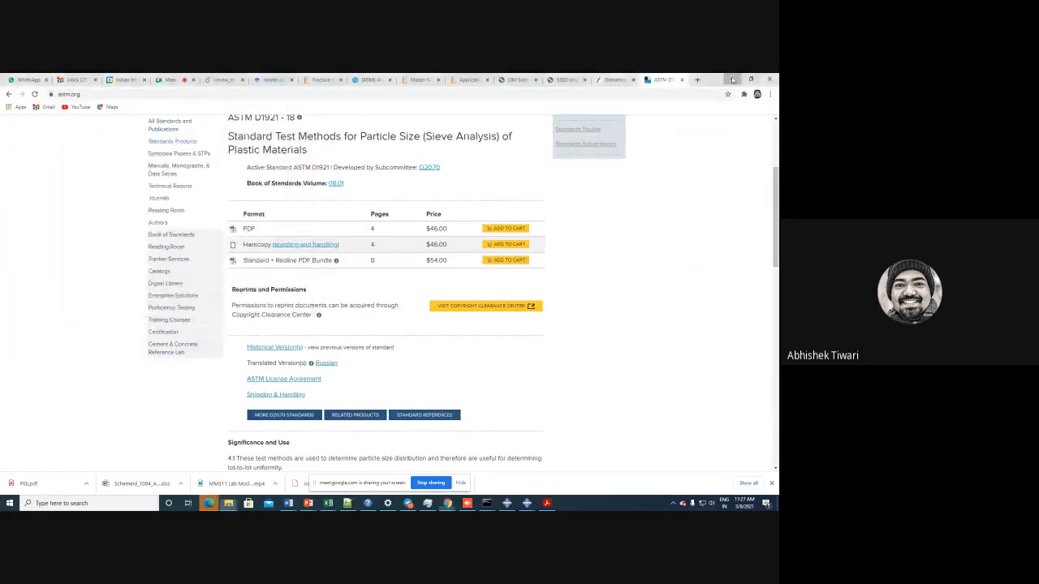
left_click(262, 141)
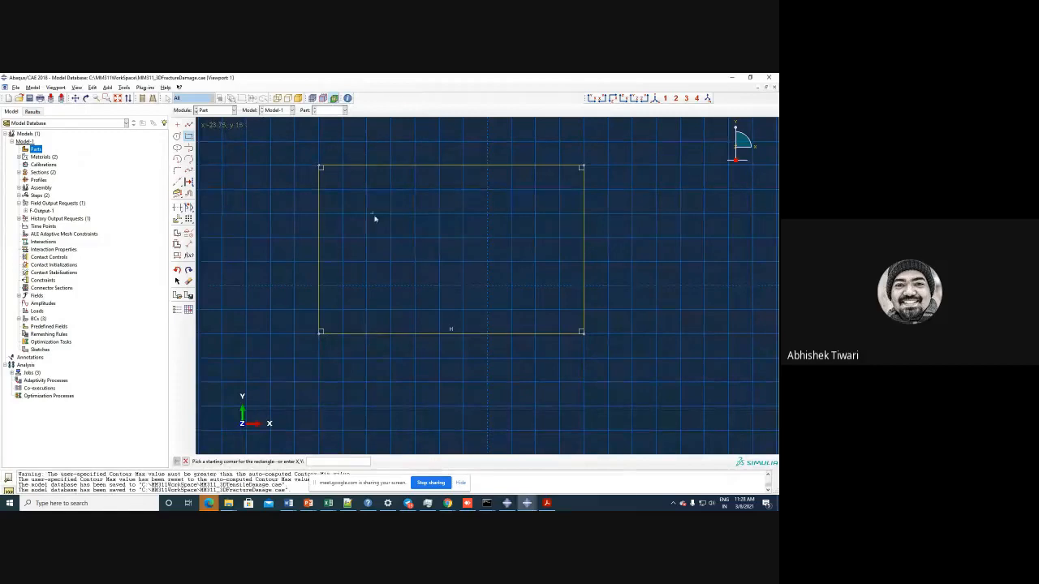
left_click(545, 503)
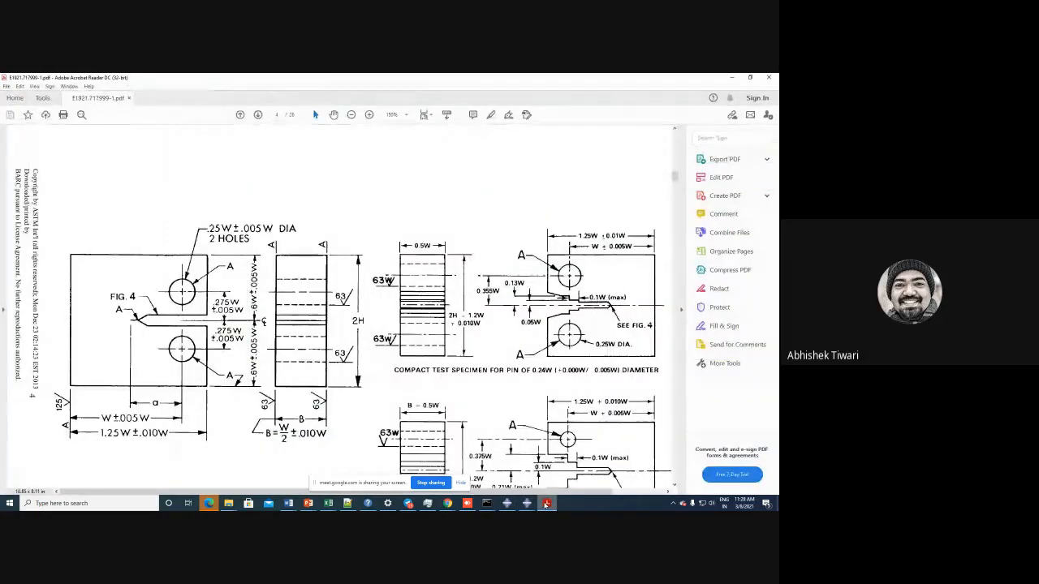
left_click(545, 503)
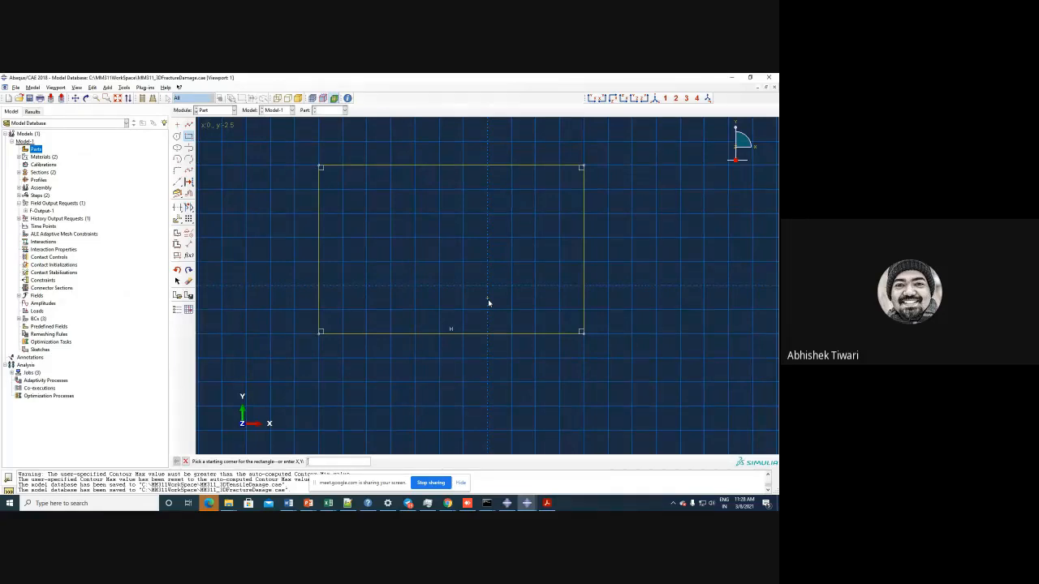
- Dimension the bottom edge of the sketched rectangle and set its length to 25
left_click(188, 244)
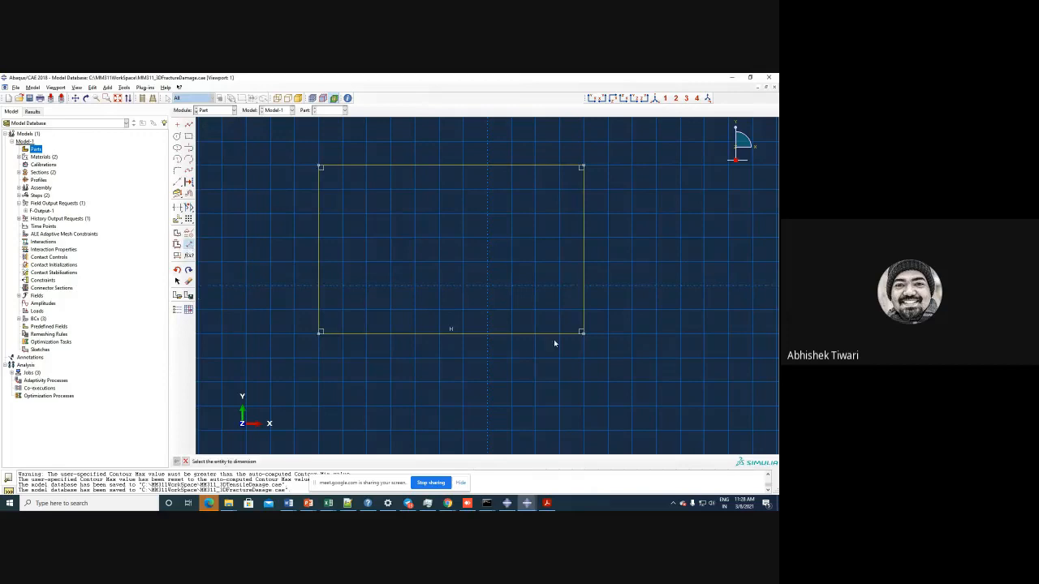
left_click(506, 332)
left_click(500, 364)
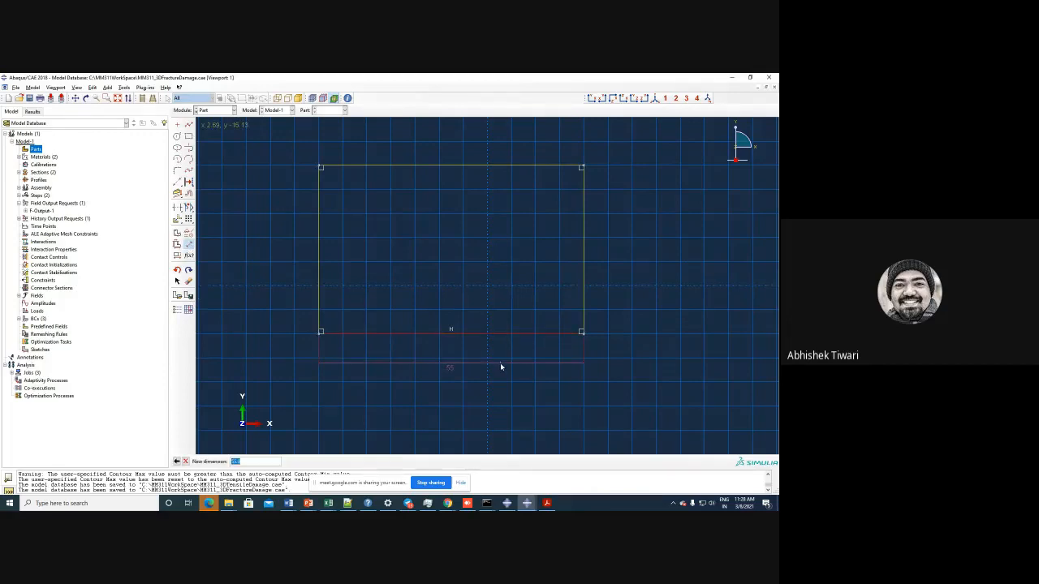
type("25")
key("Return")
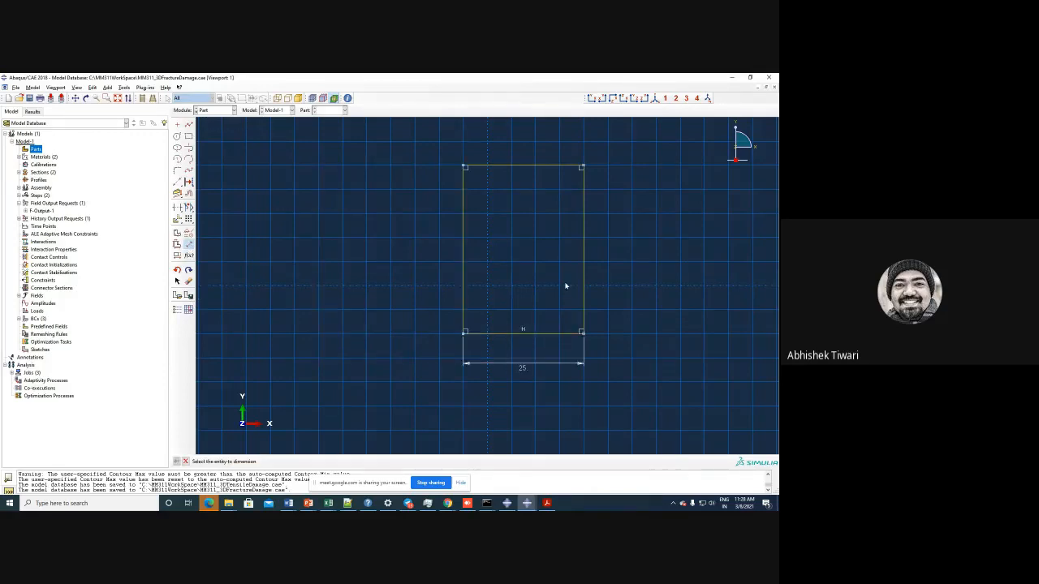
- Dimension the right edge of the sketched rectangle and set its height to 12
left_click(584, 281)
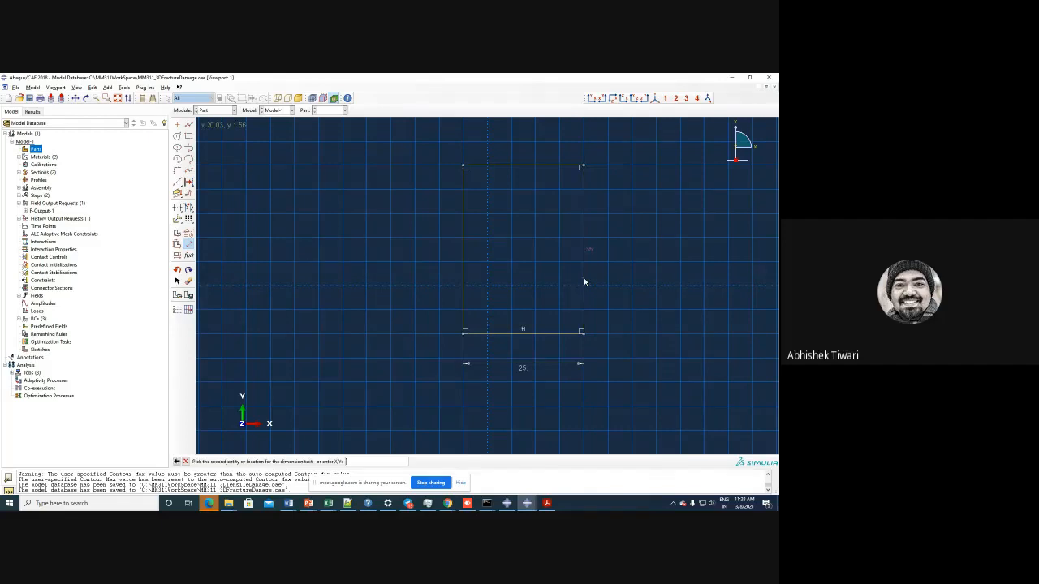
left_click(629, 282)
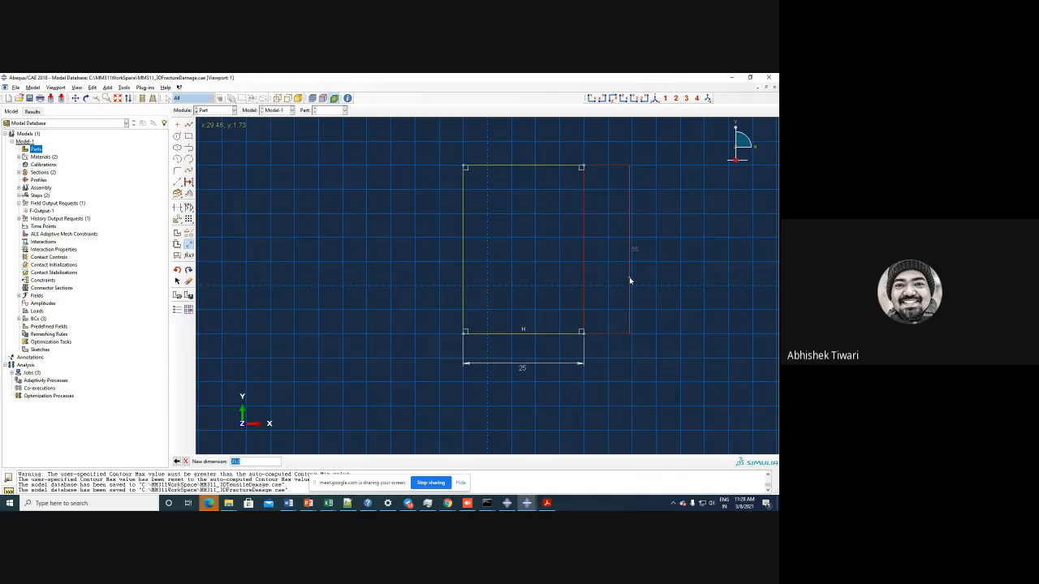
type("12")
key("Return")
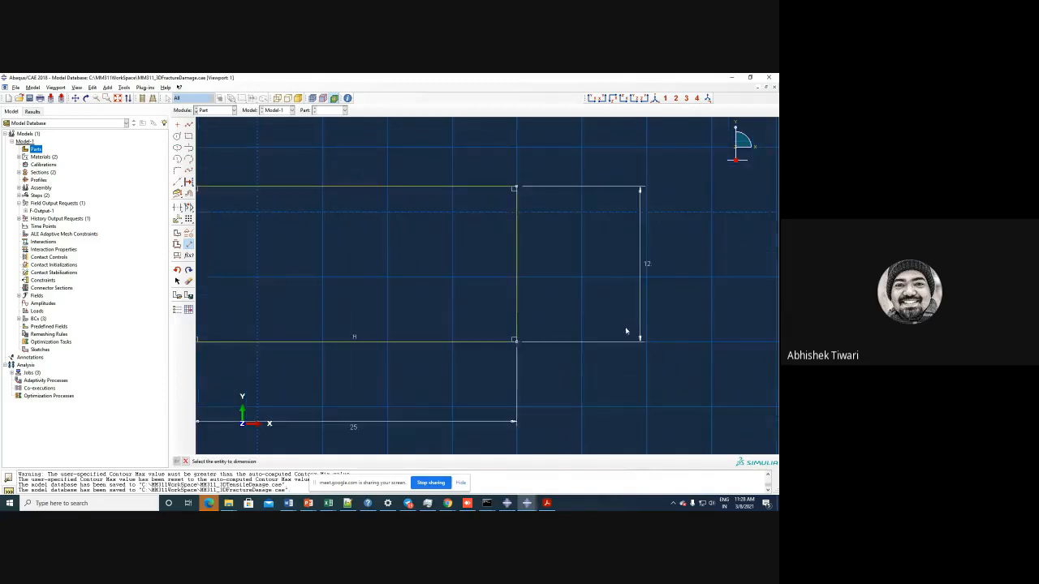
scroll(626, 332, "up", 2)
scroll(596, 351, "down", 1)
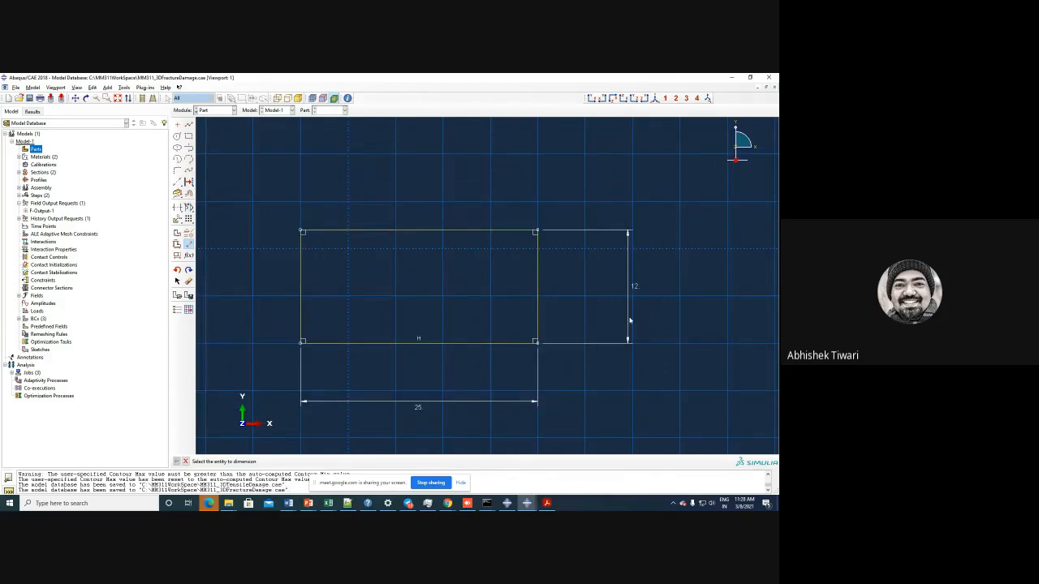
- Finish the rectangle section and extrude it with a blind depth to create the base solid of the fracture part
left_click(185, 461)
left_click(288, 462)
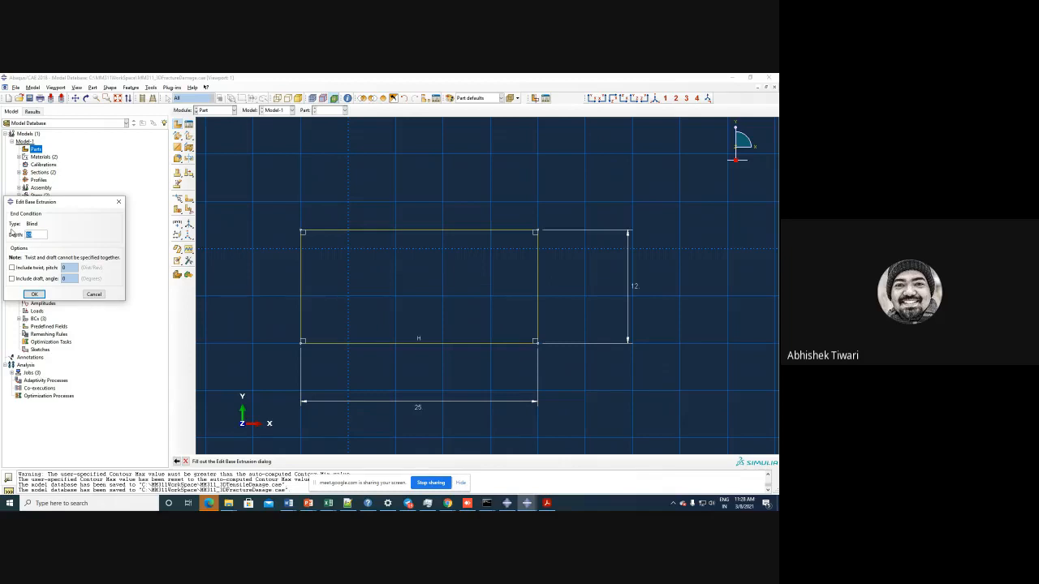
type("1")
left_click(34, 293)
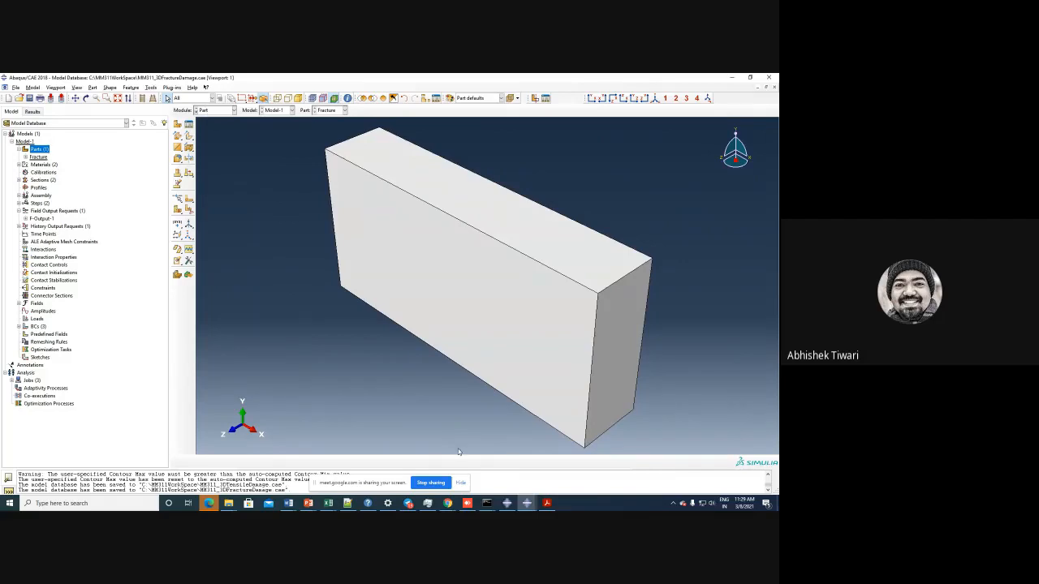
- Consult the pin hole layout in the E1921 PDF and start an extruded cut sketch on the block's front face, its right edge vertical on the right
left_click(547, 503)
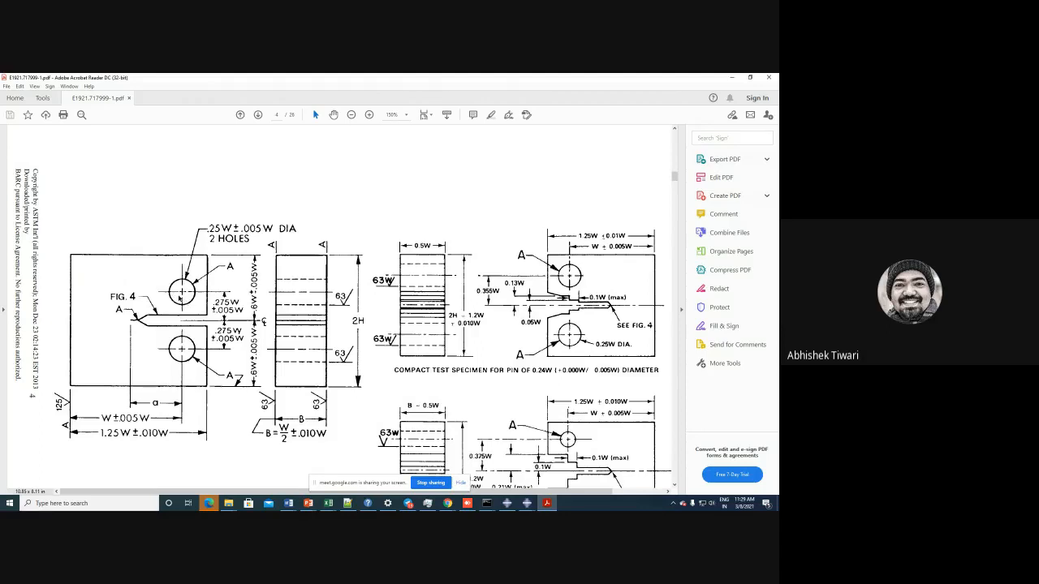
left_click(730, 77)
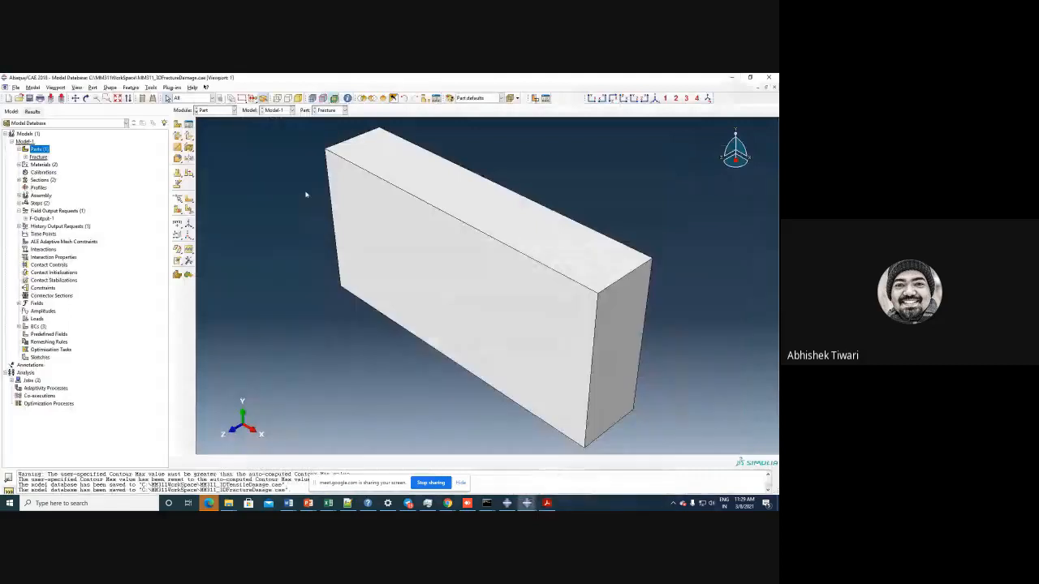
left_click(592, 98)
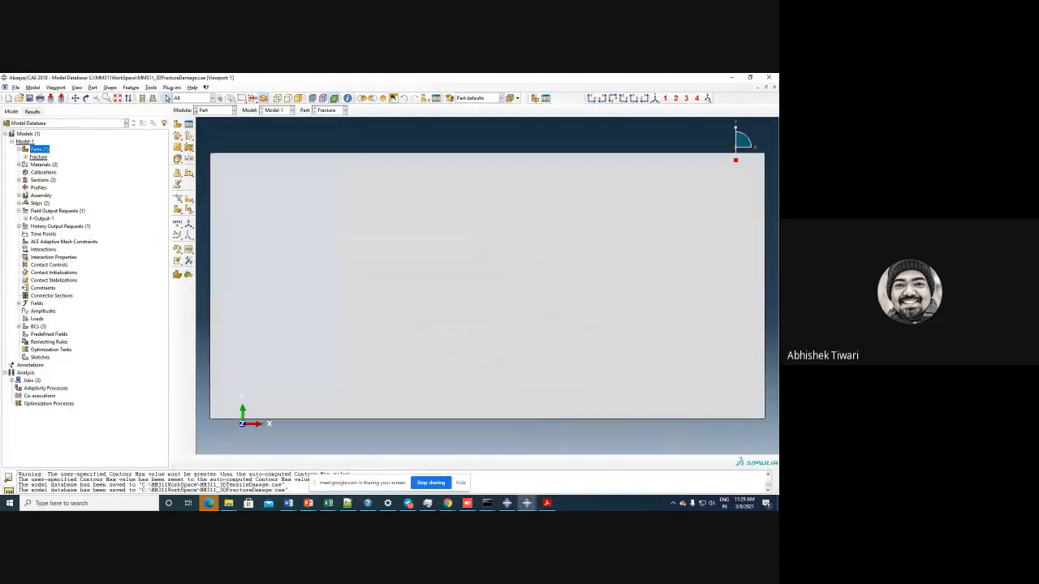
left_click(189, 198)
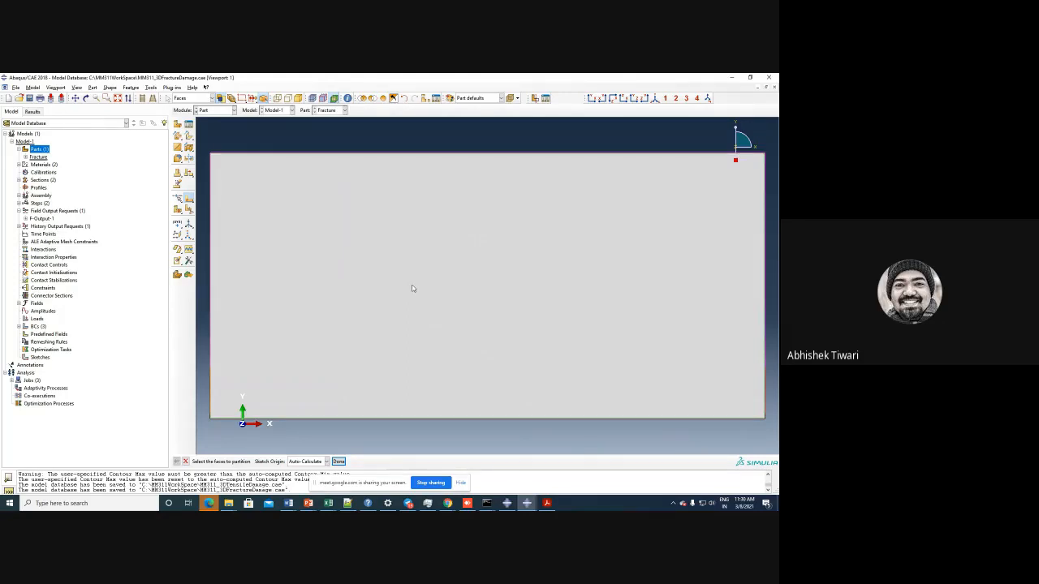
left_click(188, 148)
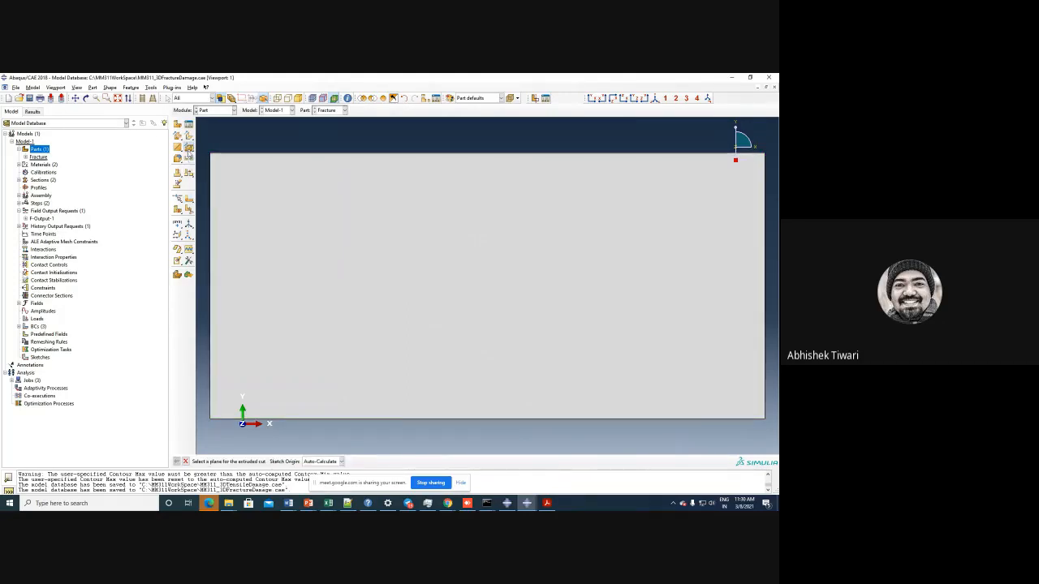
left_click(347, 266)
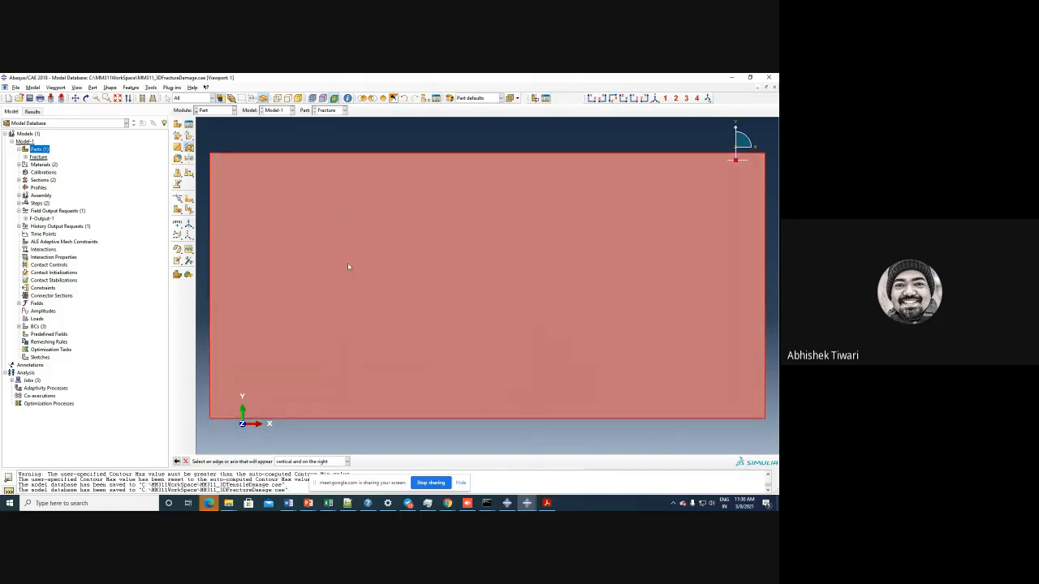
left_click(765, 294)
scroll(413, 245, "down", 2)
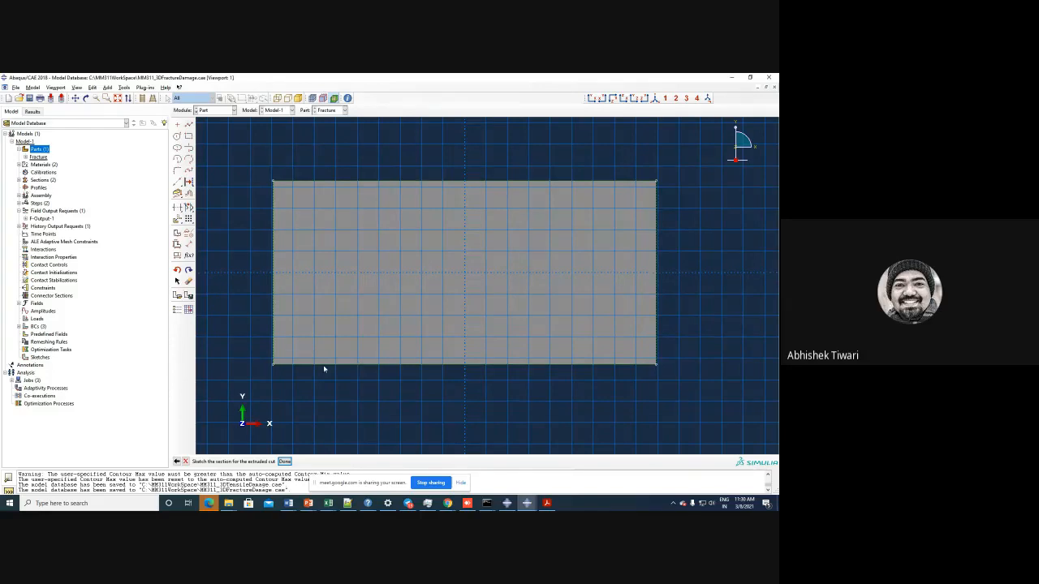
- Place an isolated point near the left end of the cut sketch and set its horizontal distance from the face's lower-right corner to 20
left_click(176, 124)
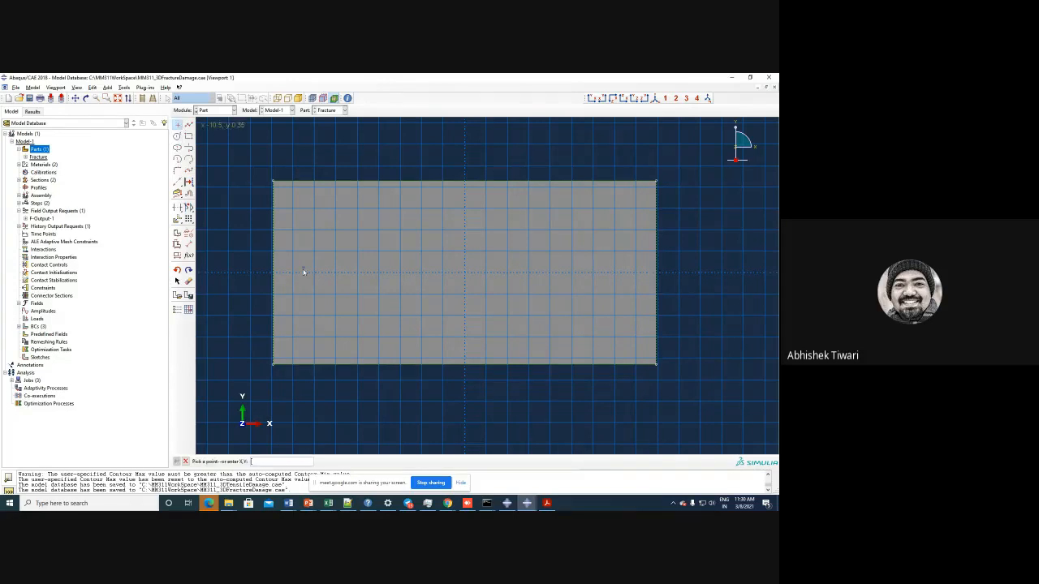
left_click(189, 244)
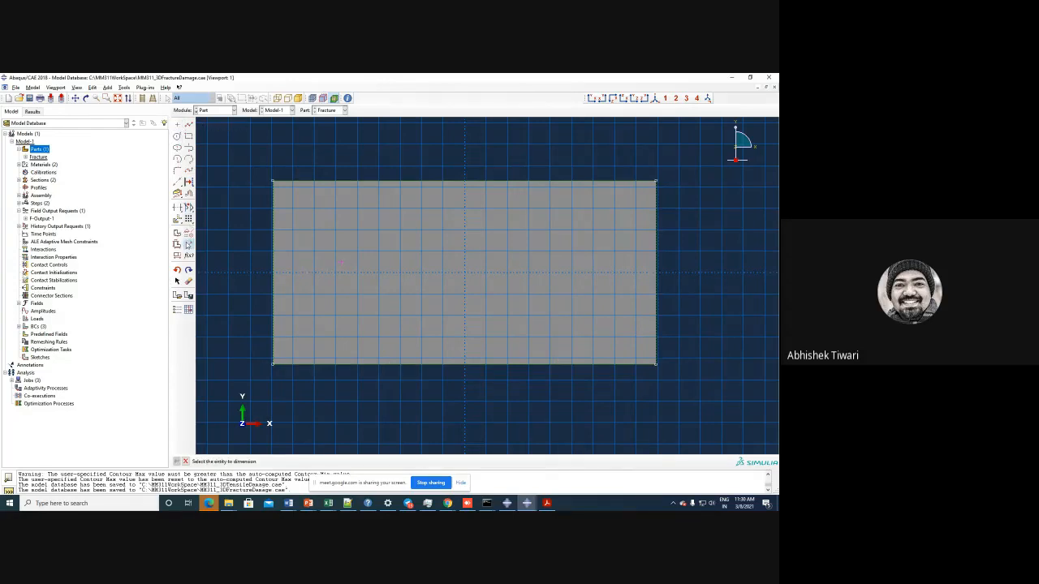
left_click(656, 363)
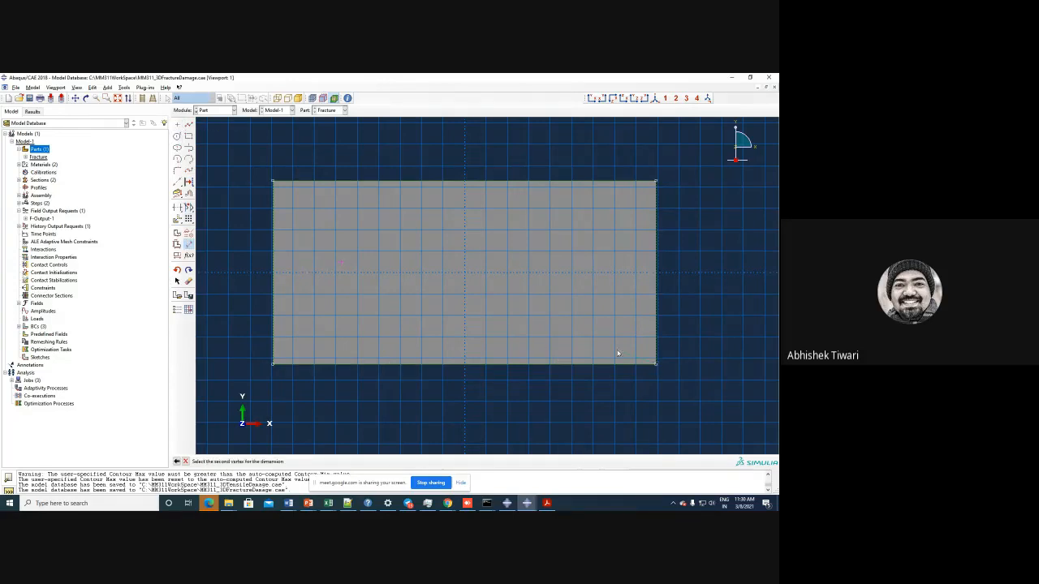
left_click(340, 262)
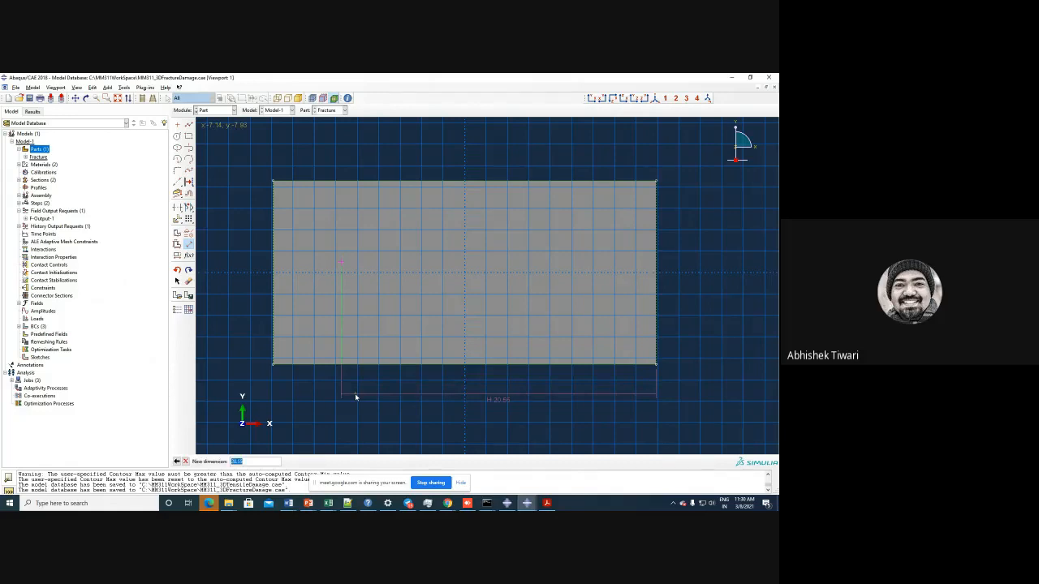
type("20")
key("Return")
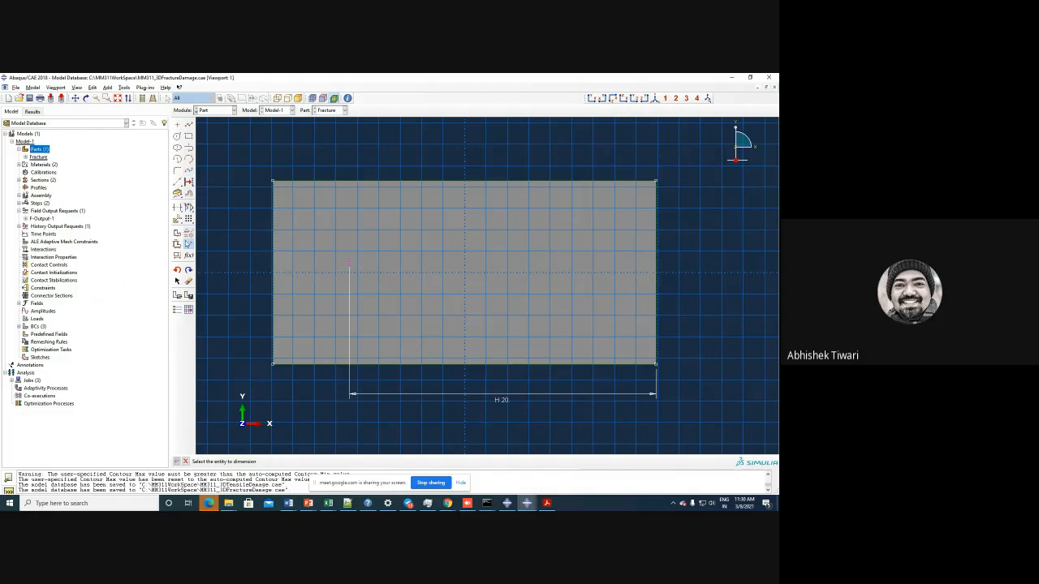
- Set the isolated point's vertical distance from the face's lower-left corner to 5.5
left_click(354, 269)
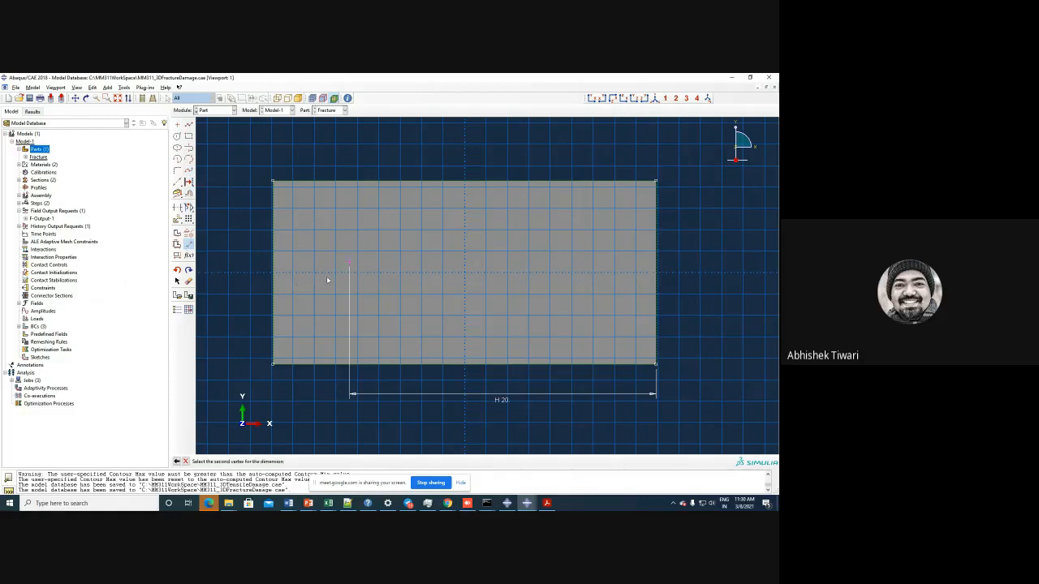
left_click(274, 362)
left_click(446, 325)
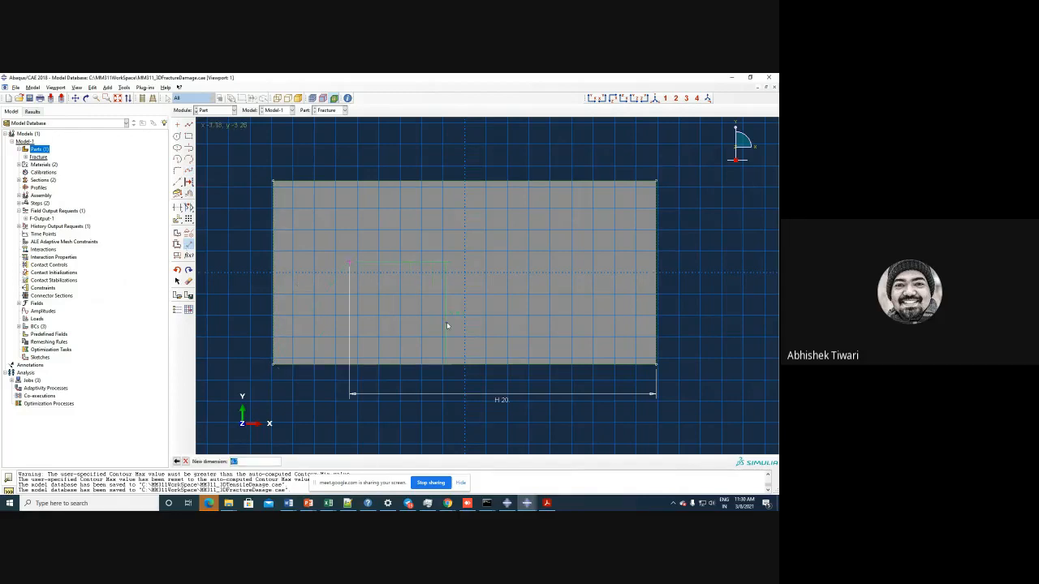
type("1")
type(".5")
key("Return")
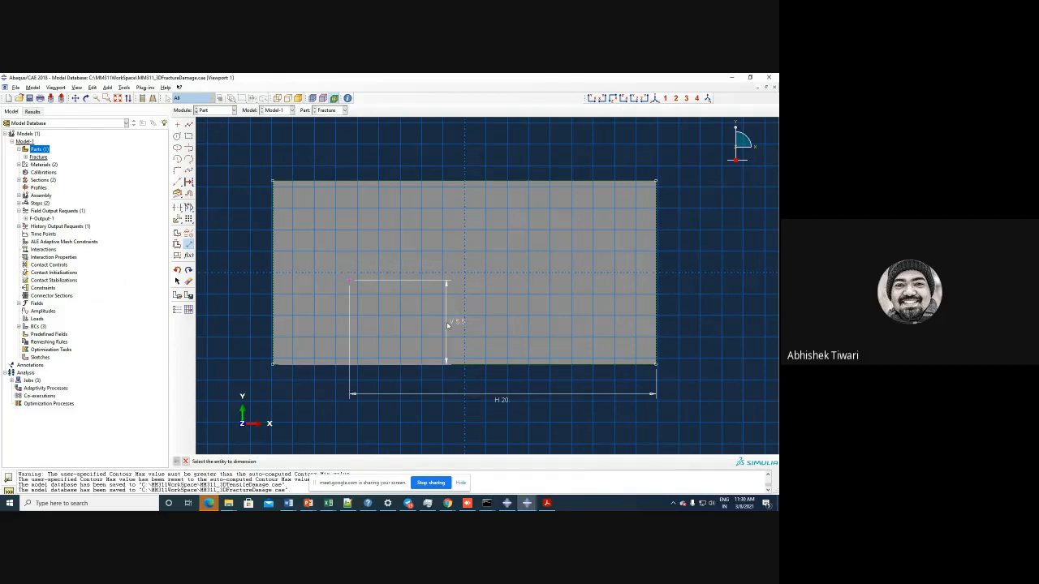
- Check the pin hole diameter in the compact specimen drawing of the E1921 PDF and return to the Abaqus/CAE sketch
left_click(546, 503)
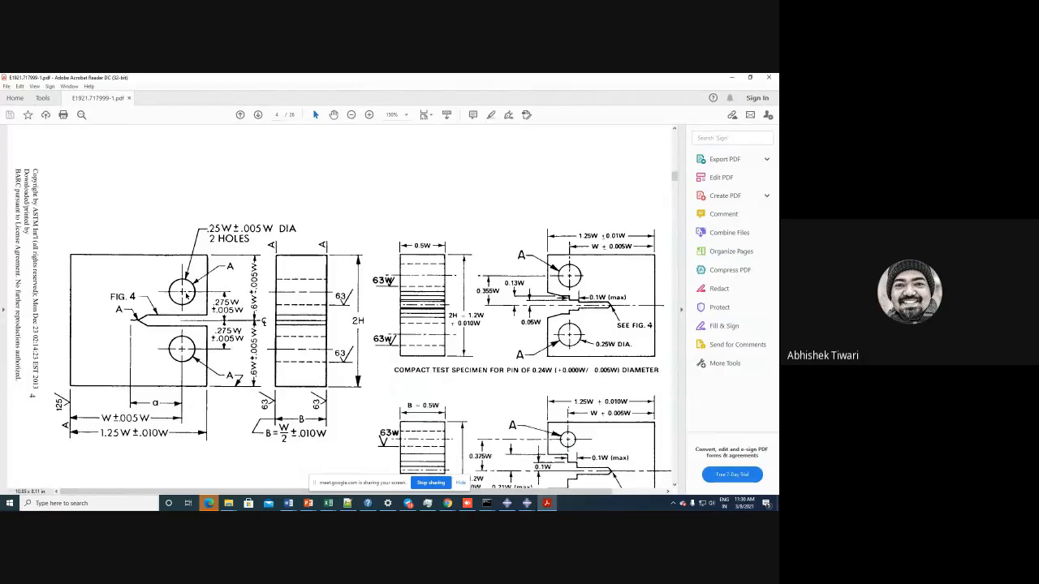
left_click(731, 77)
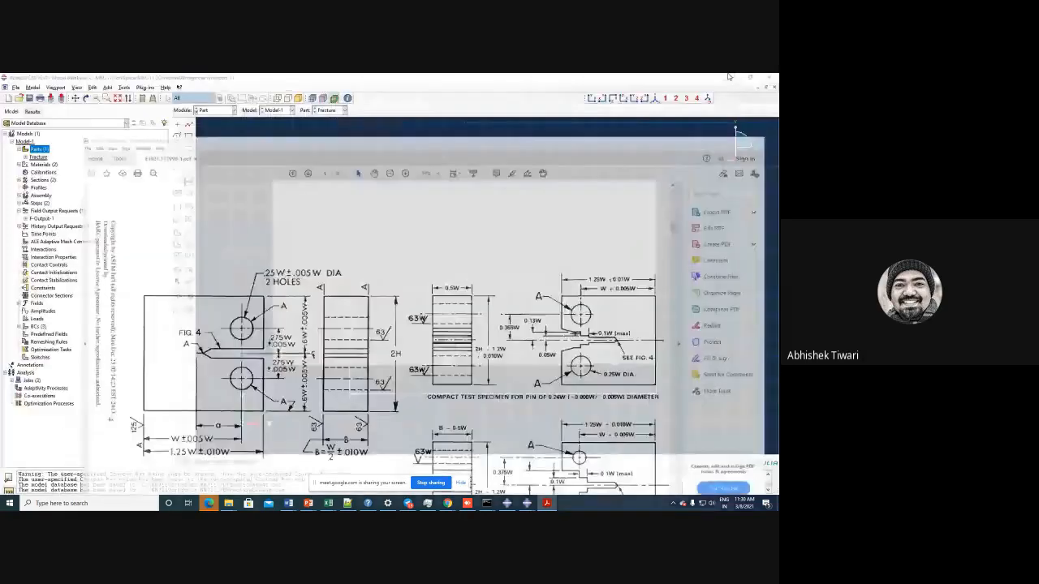
- Draw a circle centred on the isolated point and set its radius to 2.5
left_click(177, 136)
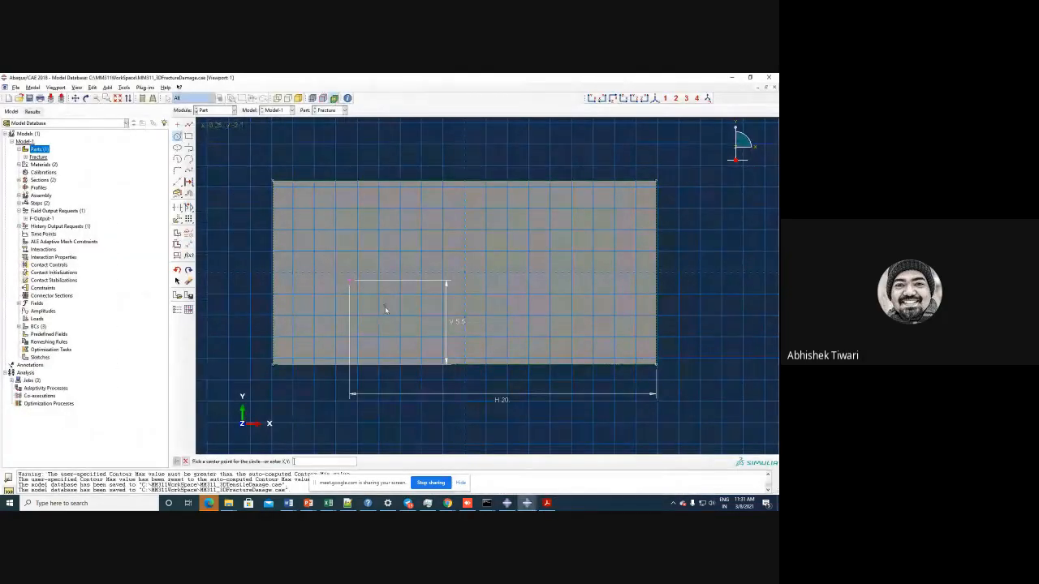
left_click(350, 282)
left_click(314, 280)
left_click(189, 244)
left_click(314, 281)
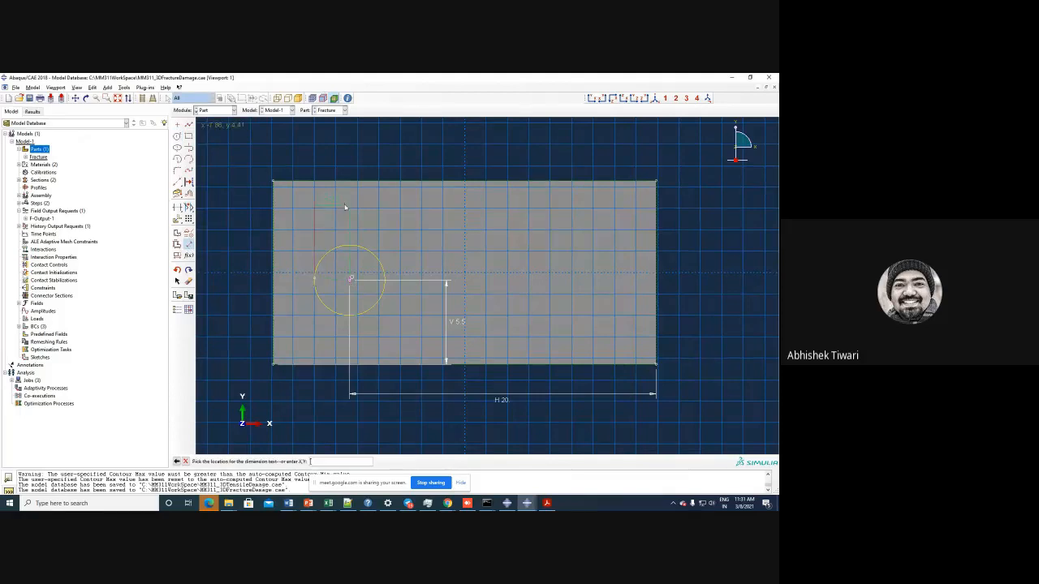
left_click(376, 207)
key("Return")
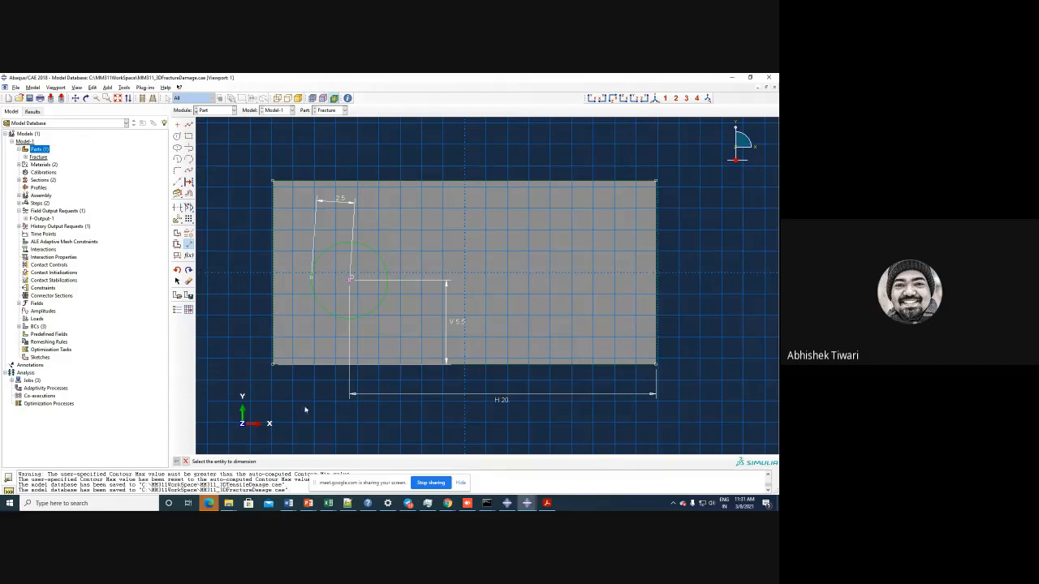
- Finish the circle sketch and cut it through the whole block with the Through All end condition
left_click(185, 461)
left_click(285, 461)
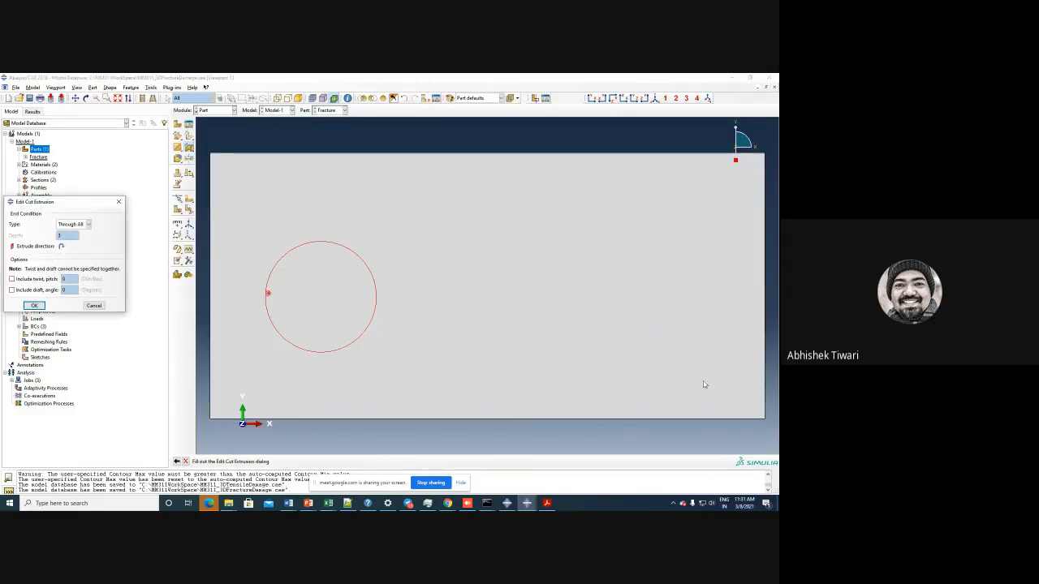
scroll(690, 372, "down", 2)
scroll(667, 357, "down", 2)
left_click_drag(713, 347, 576, 324, "ctrl+alt")
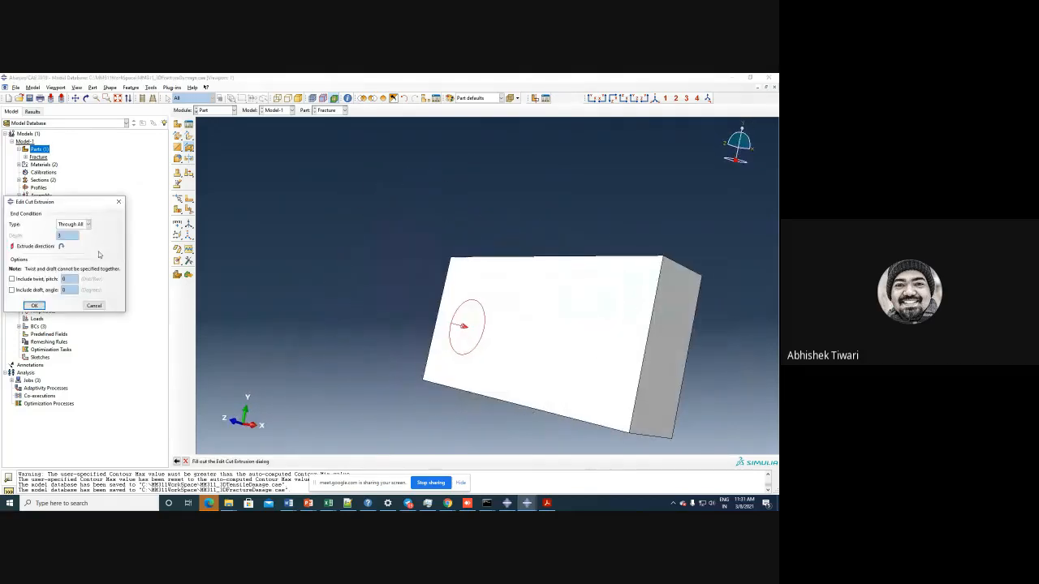
left_click(34, 306)
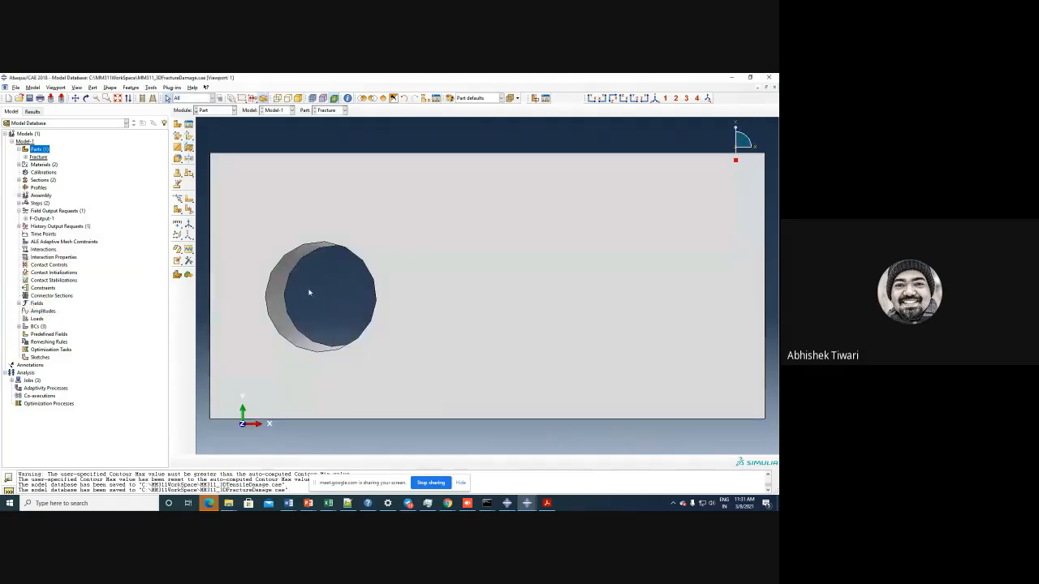
scroll(333, 276, "down", 2)
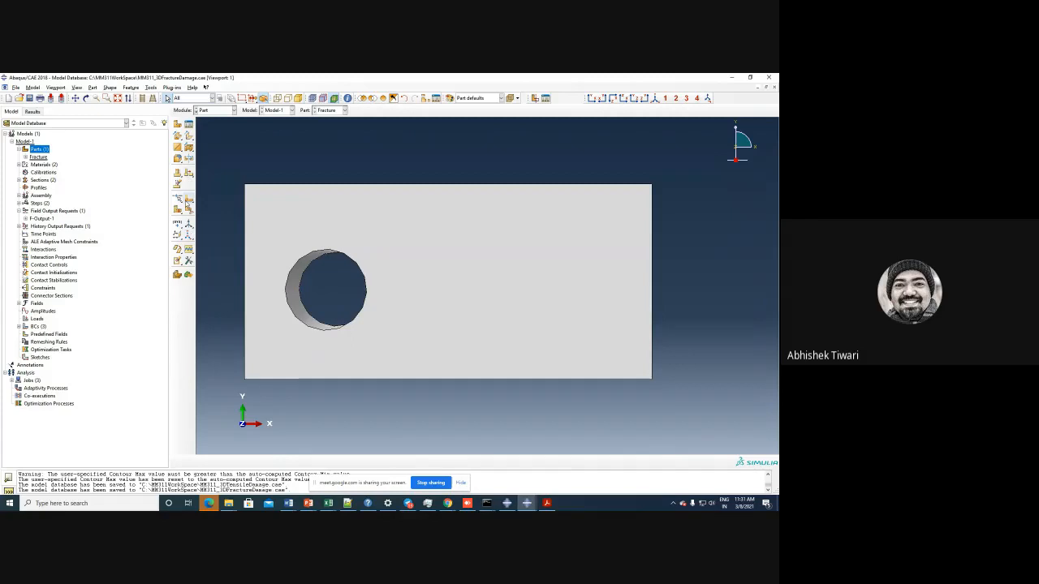
- Switch to the E1921 PDF and take a snapshot of the upper half of the compact specimen's front view
left_click(547, 503)
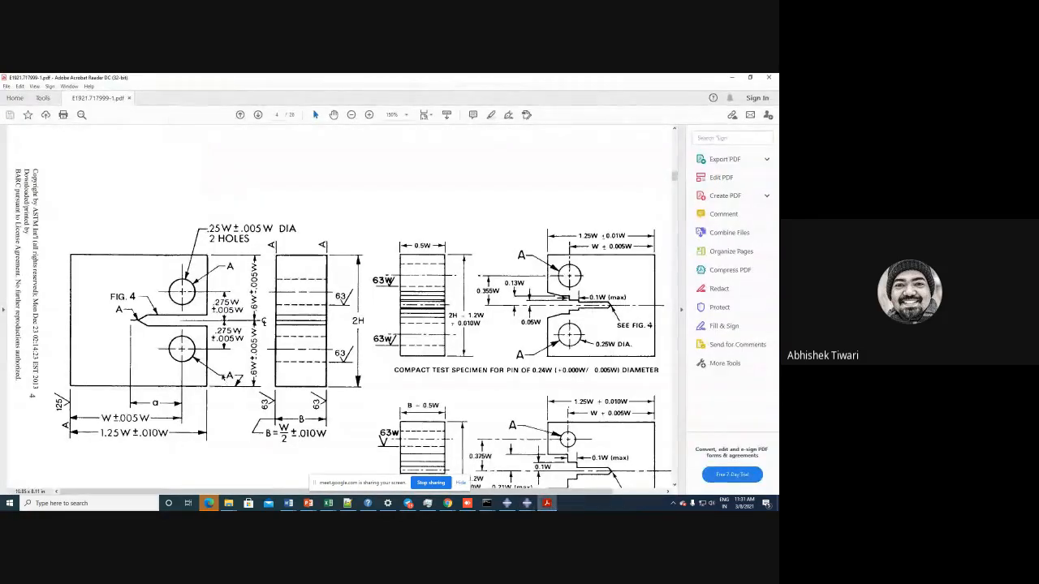
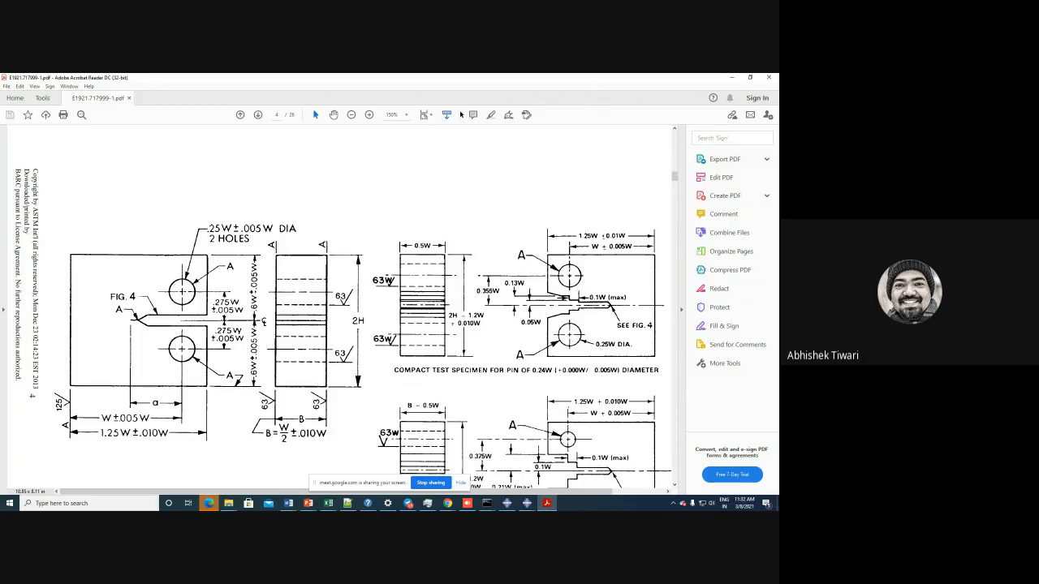
left_click(35, 86)
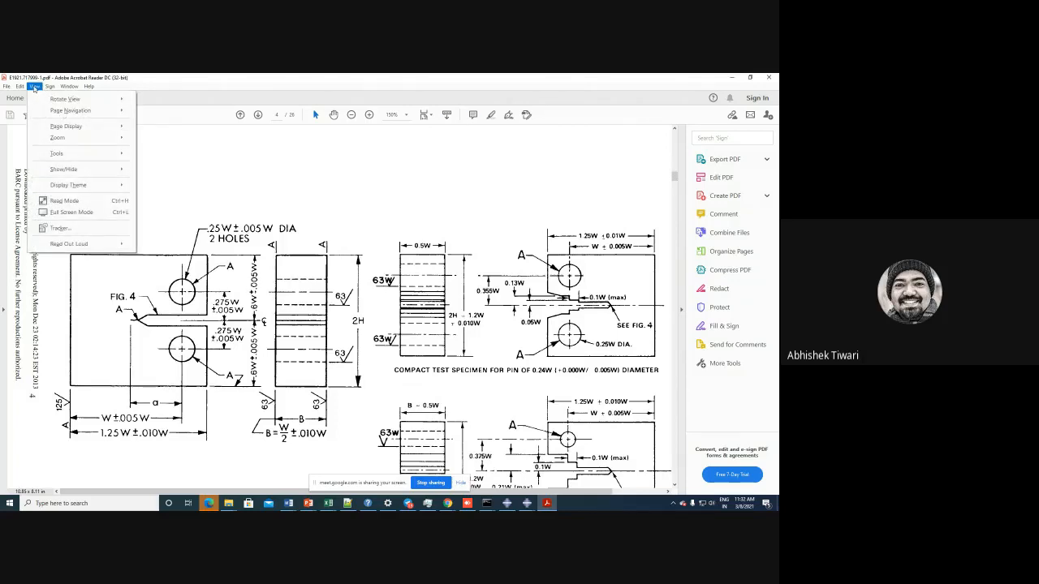
mouse_move(20, 86)
left_click(65, 248)
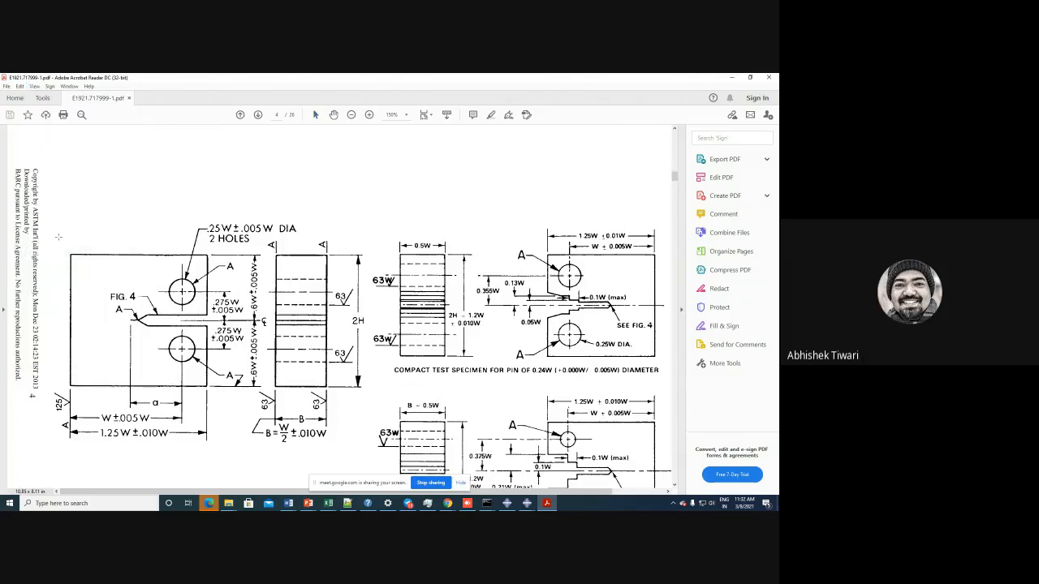
mouse_move(57, 237)
left_mouse_down()
mouse_move(75, 260)
mouse_move(220, 321)
left_mouse_up()
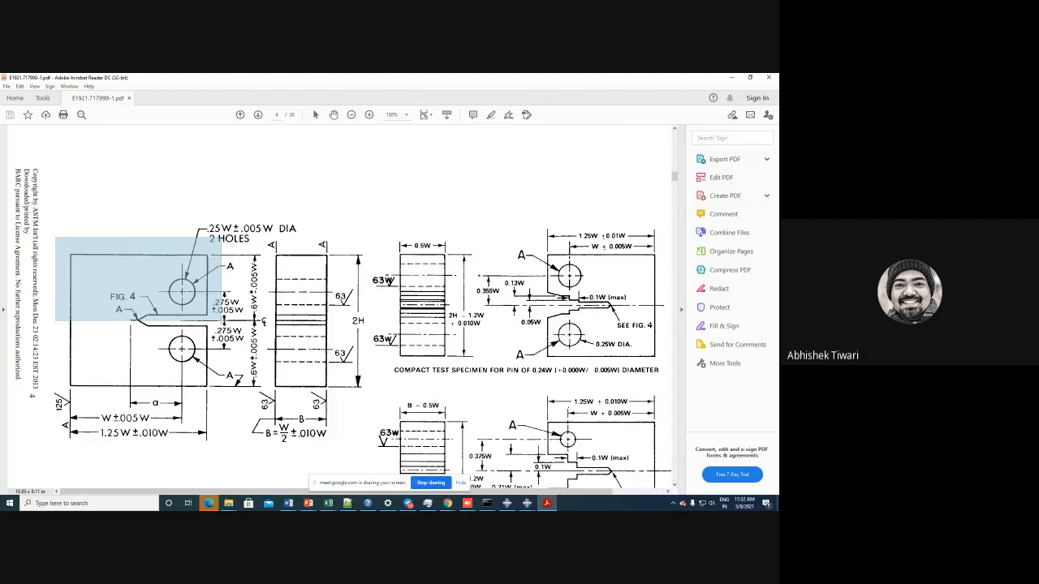
left_click_drag(221, 321, 221, 321)
left_click(469, 306)
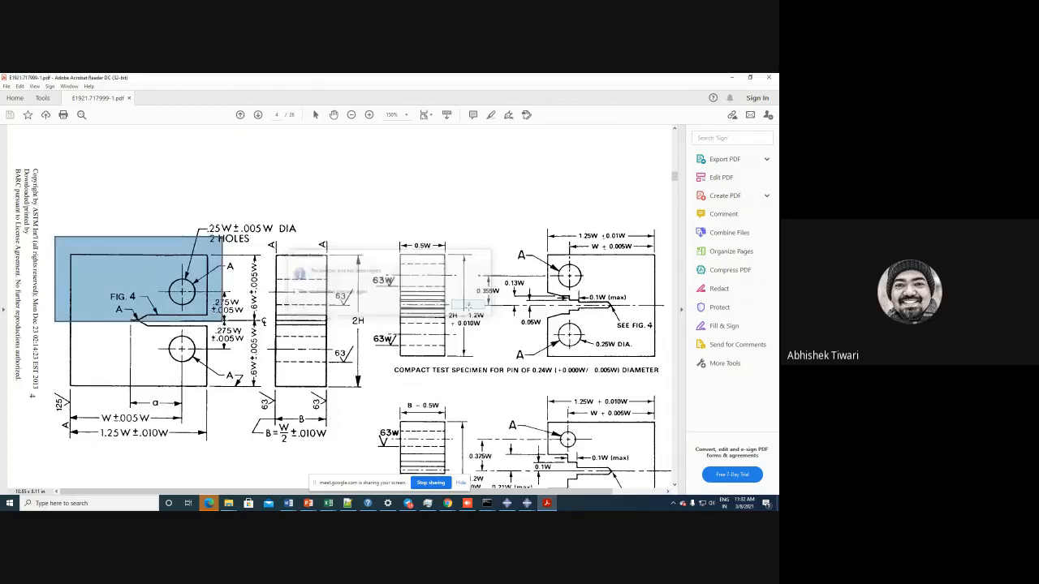
- Take a snapshot of half the thickness in the specimen's side view and return to Abaqus/CAE
left_click_drag(298, 229, 366, 417)
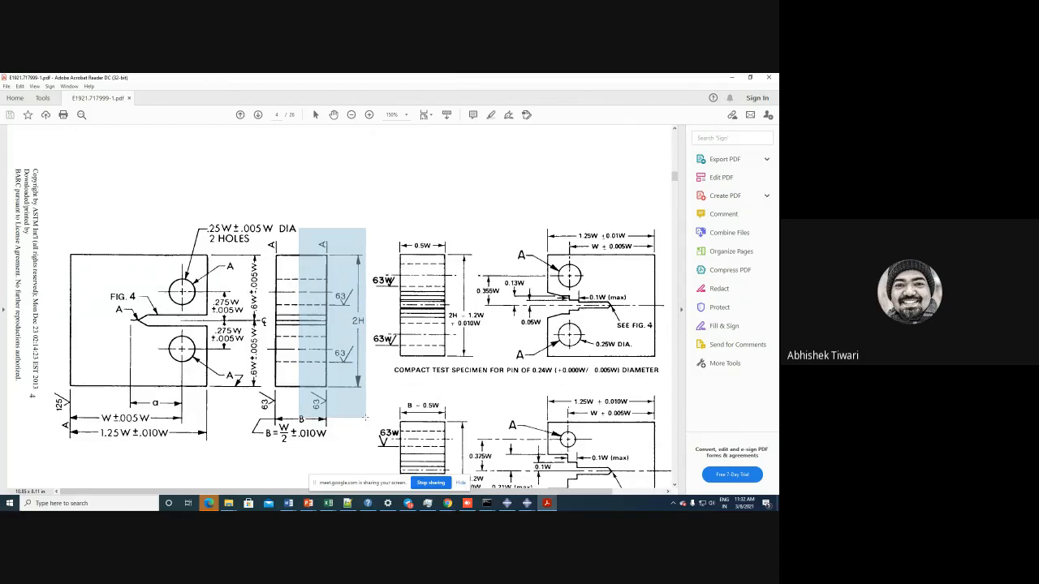
left_click_drag(366, 417, 366, 417)
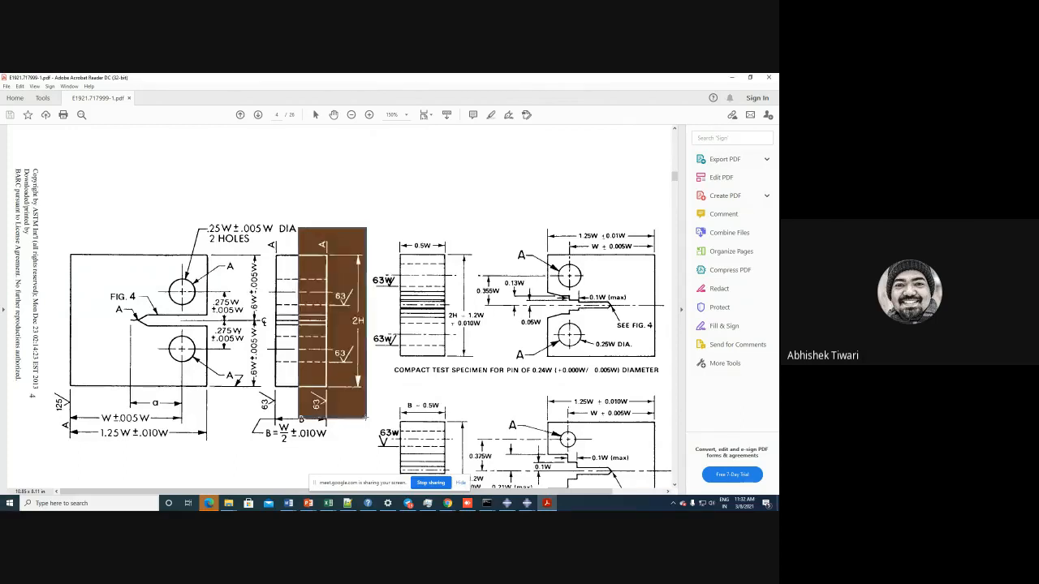
left_click(469, 305)
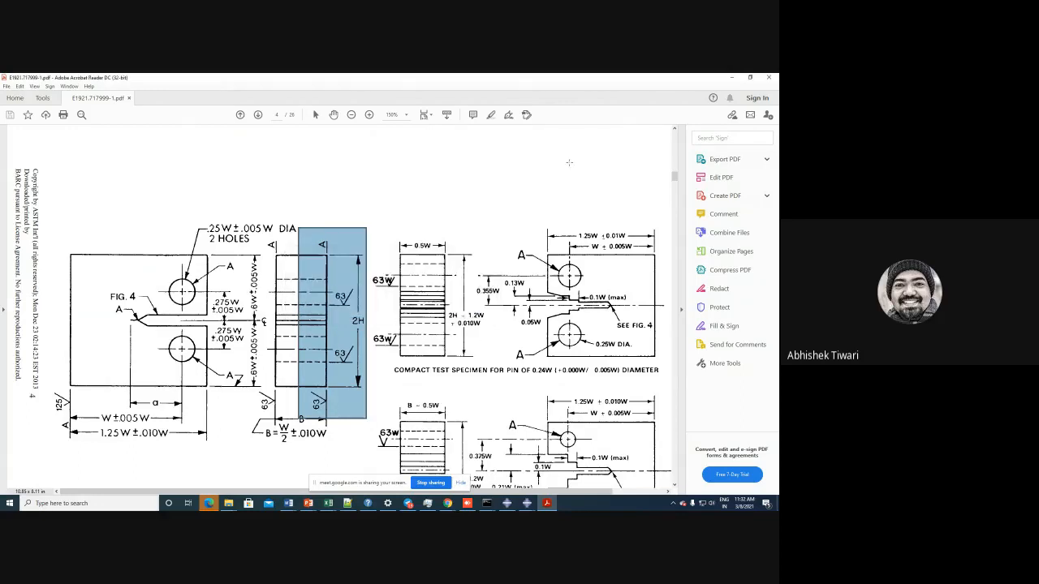
left_click(731, 77)
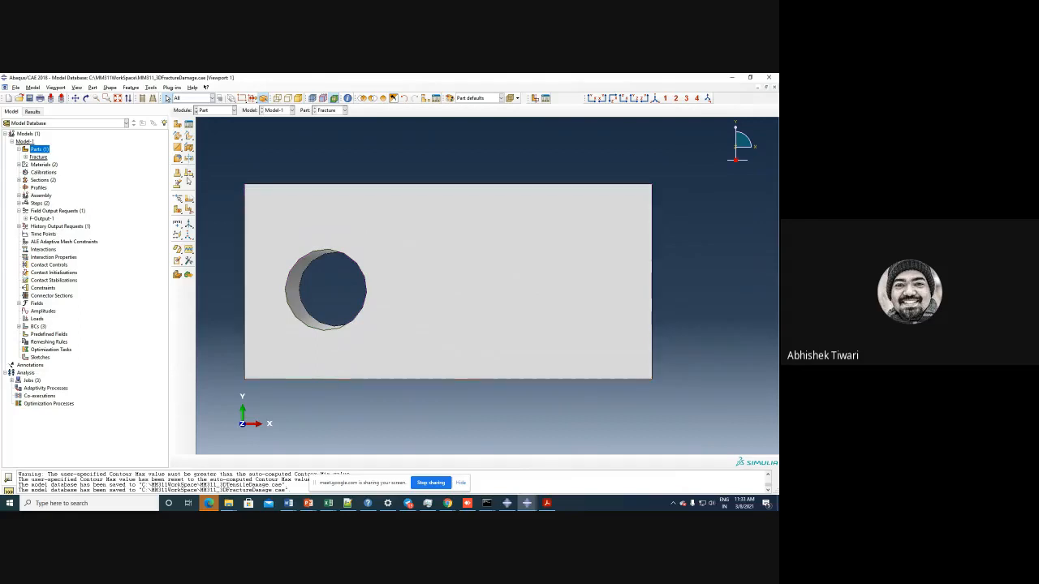
- Start a face partition sketch on the block's front face, its right edge vertical on the right
left_click(188, 199)
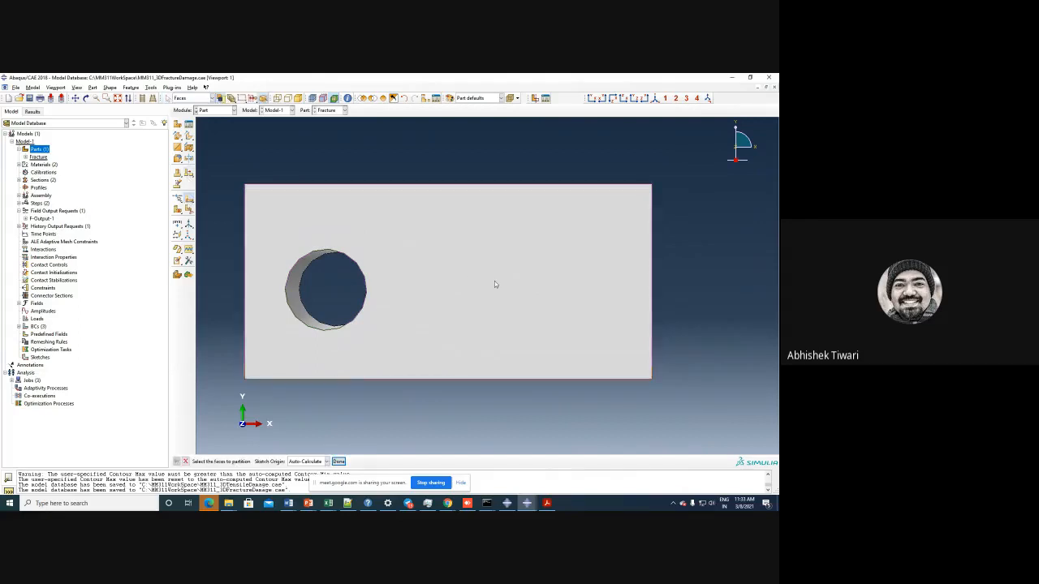
left_click(495, 284)
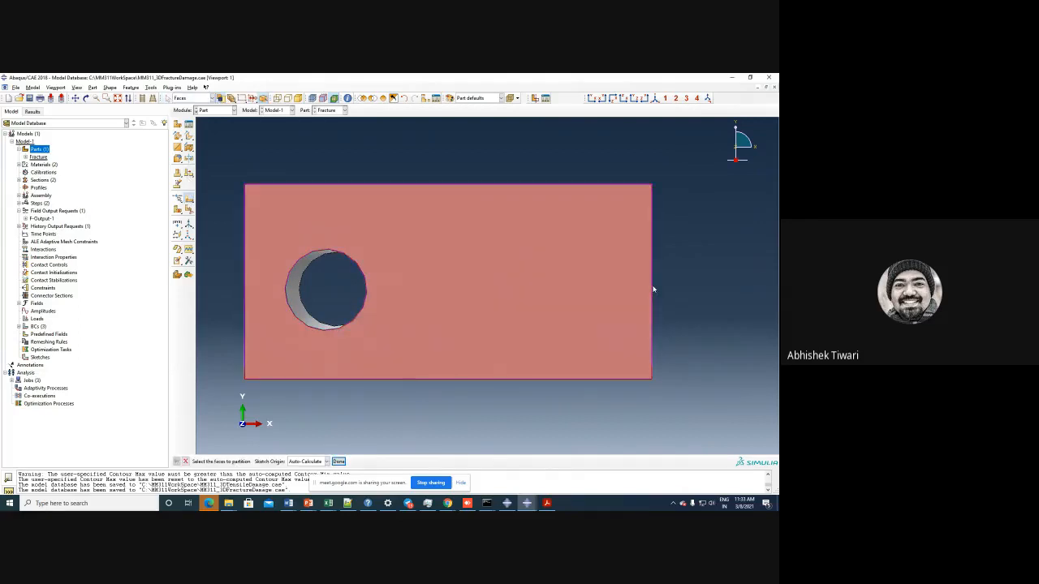
left_click(339, 460)
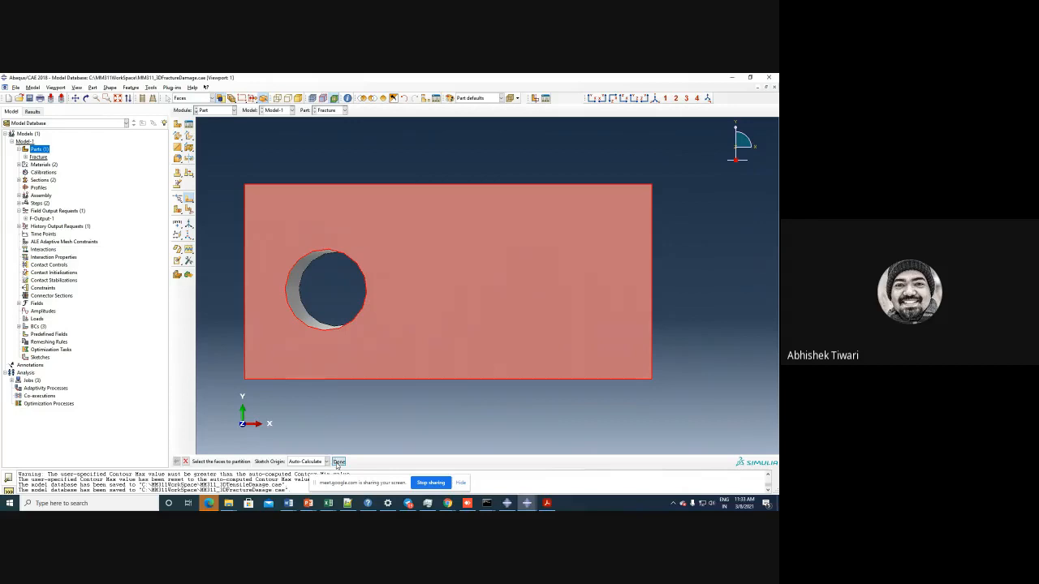
left_click(652, 315)
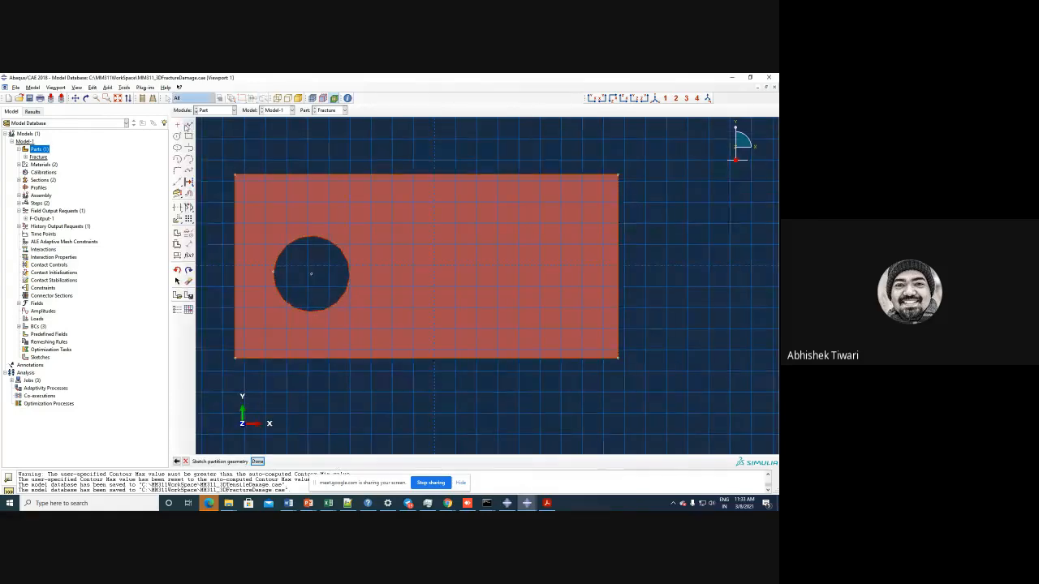
- Sketch a vertical line across the face and set its horizontal distance from the face's lower-right corner to 12
left_click(188, 125)
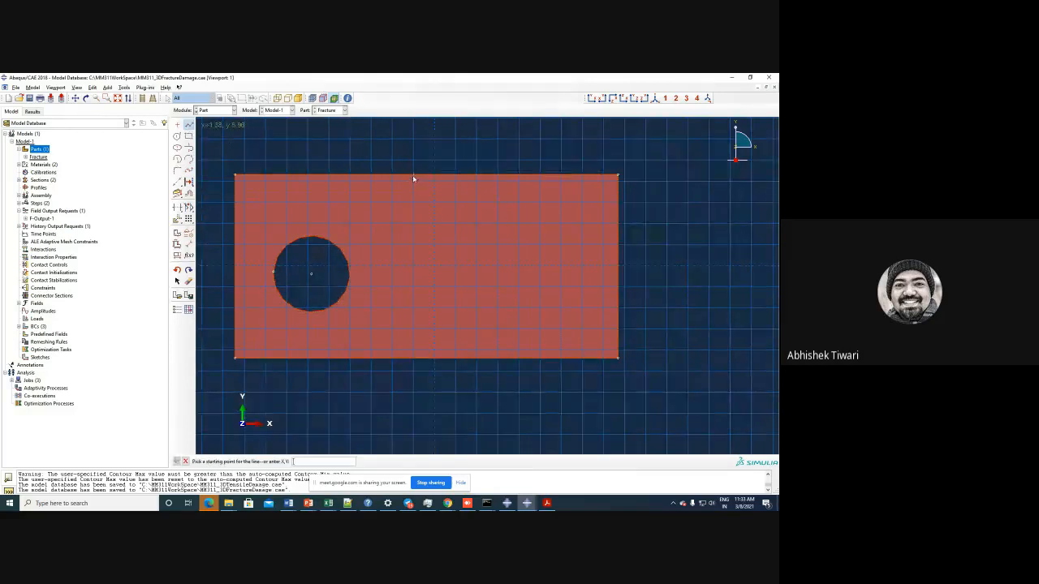
left_click(413, 174)
left_click(414, 387)
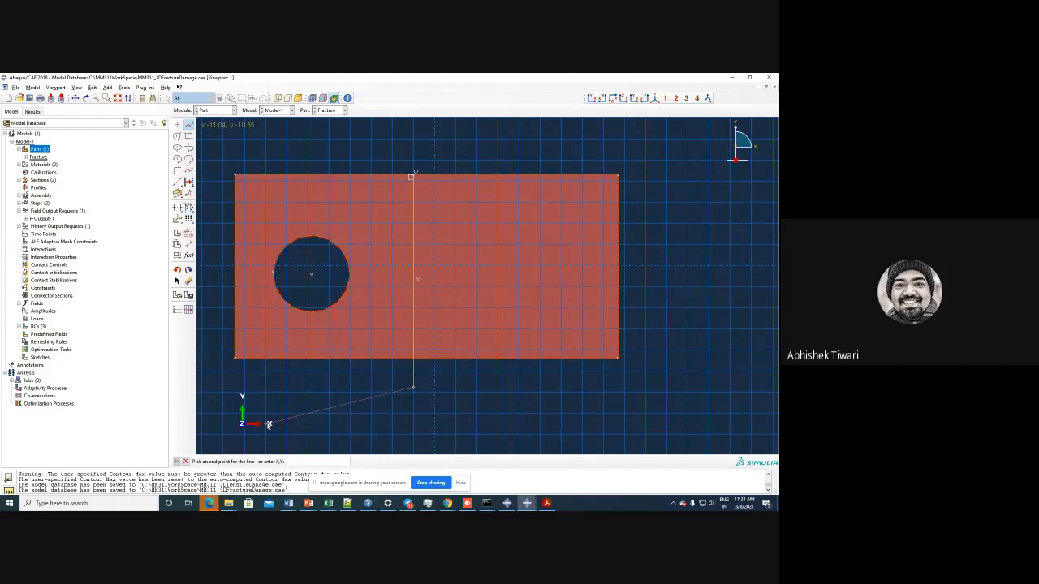
left_click(189, 244)
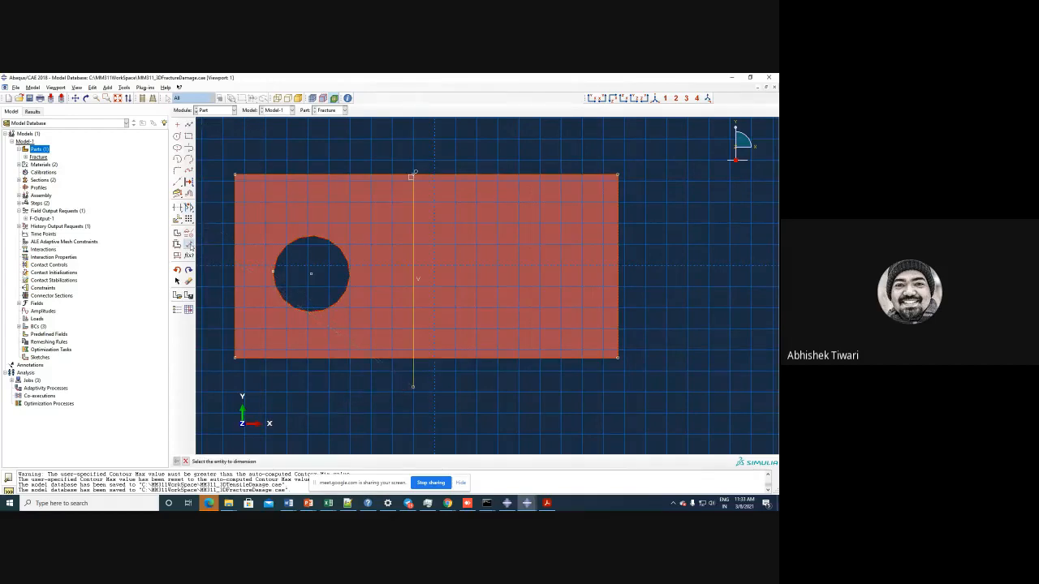
left_click(619, 358)
left_click(413, 387)
left_click(398, 422)
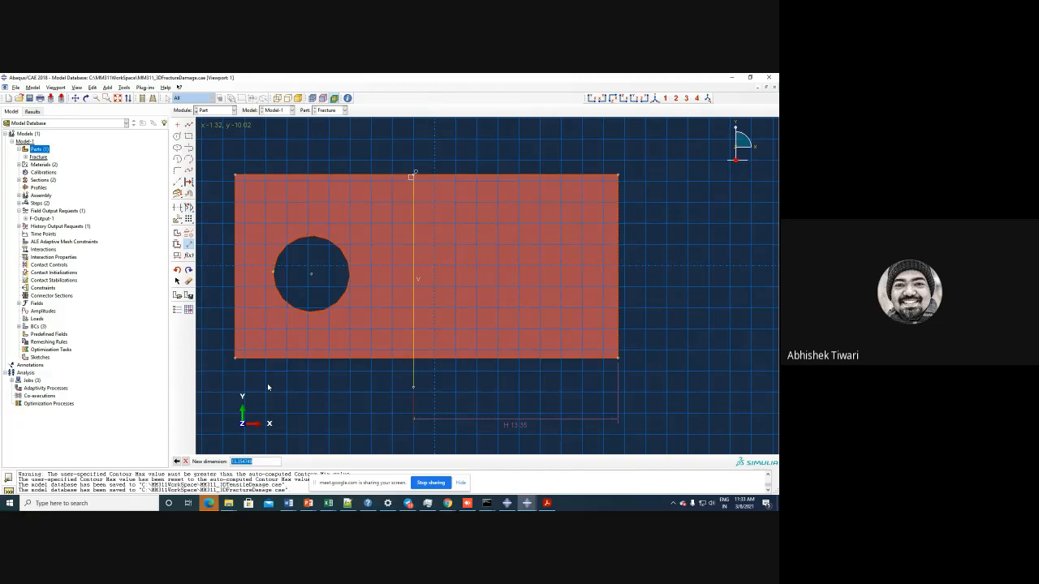
type("12")
key("Return")
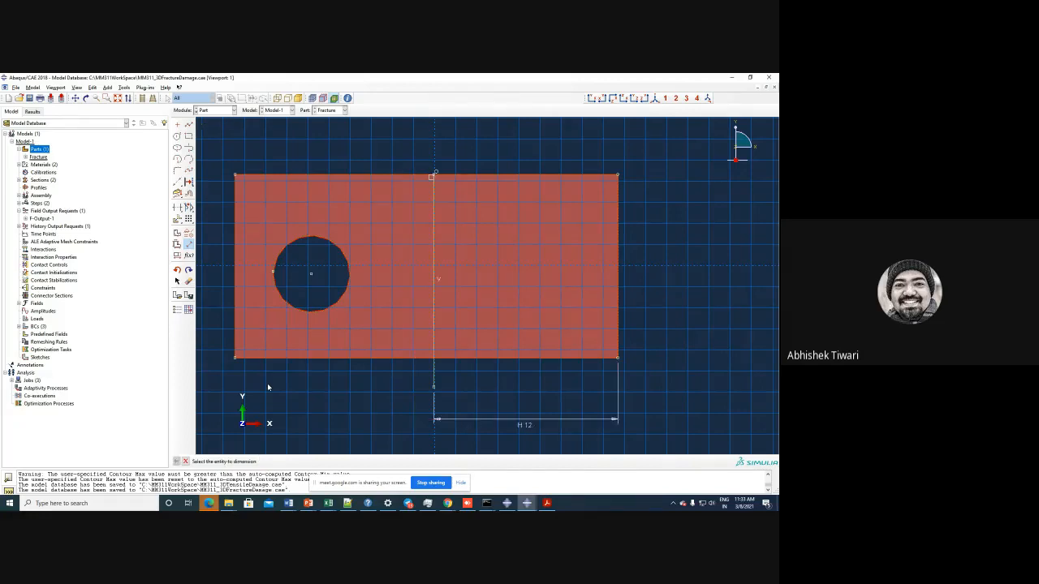
- Place an isolated point at the face's bottom edge, right of the vertical line, and set its horizontal distance from the line to 2
left_click(178, 125)
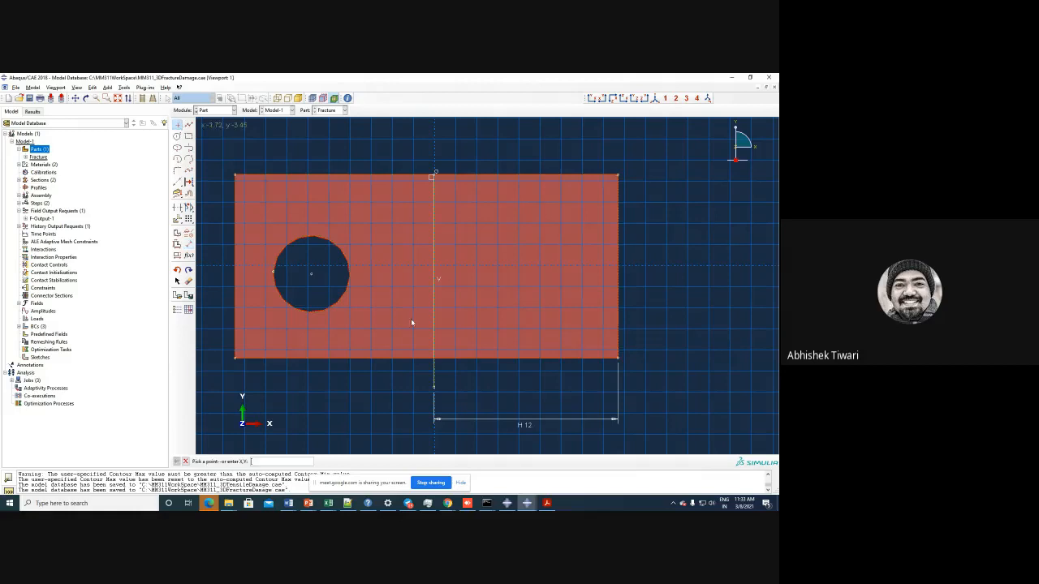
left_click(458, 355)
left_click(188, 243)
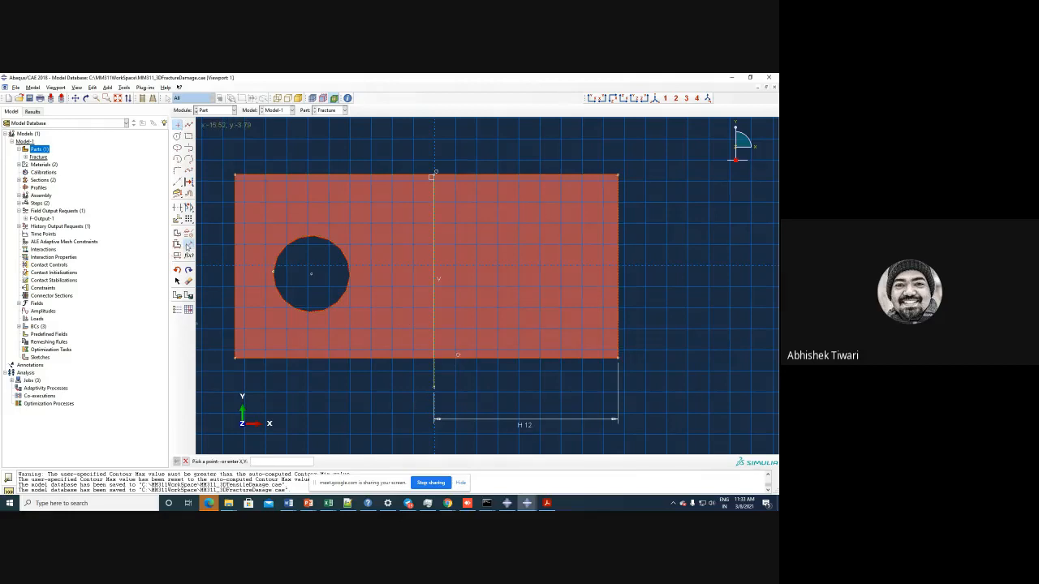
left_click(455, 359)
left_click(434, 388)
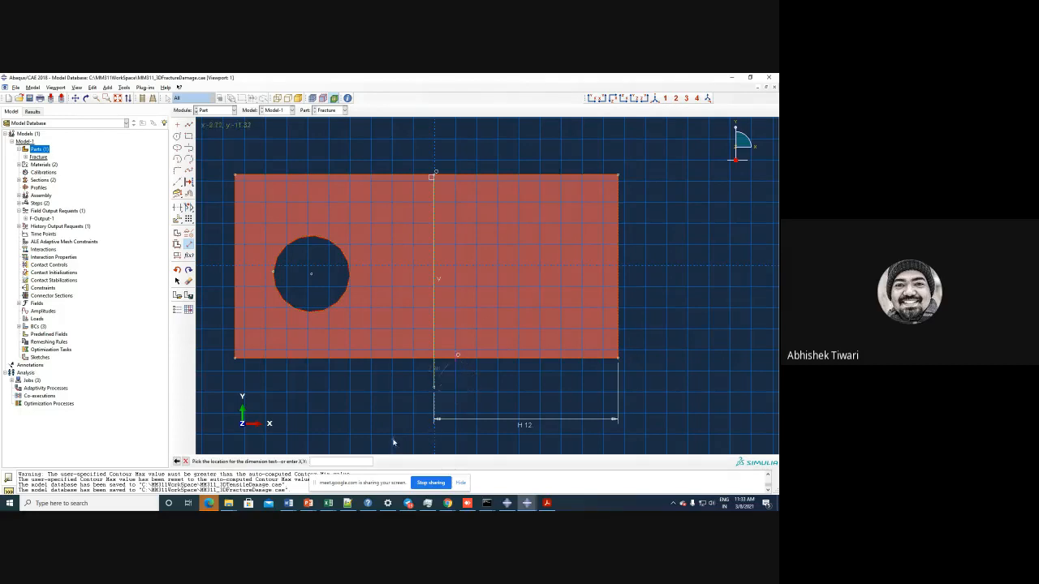
left_click(444, 447)
type("2")
key("Return")
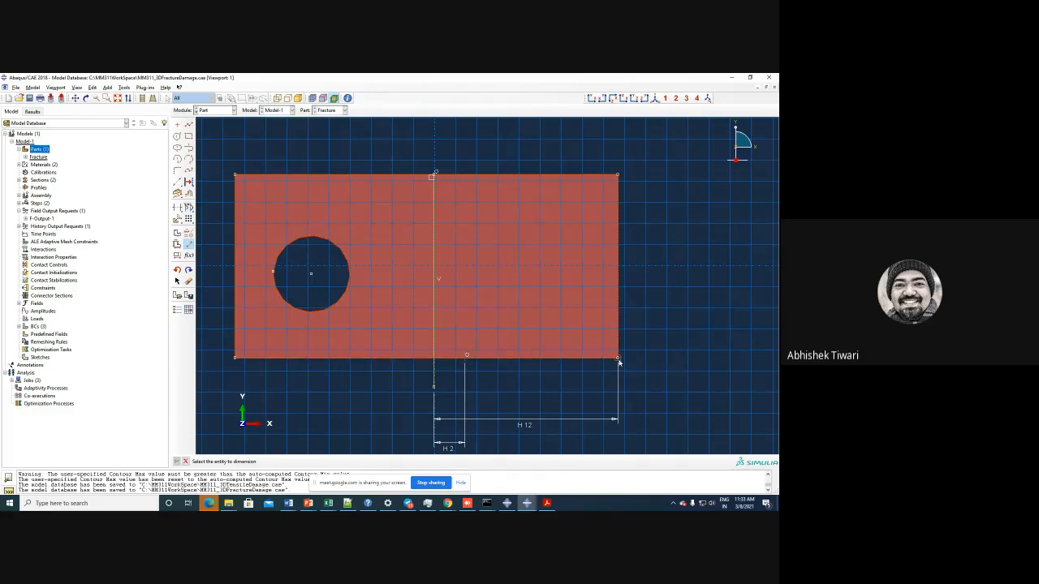
- Sketch a rectangle from the vertical line down to the face's bottom edge, enclosing the isolated point along its lower side
scroll(489, 296, "down", 2)
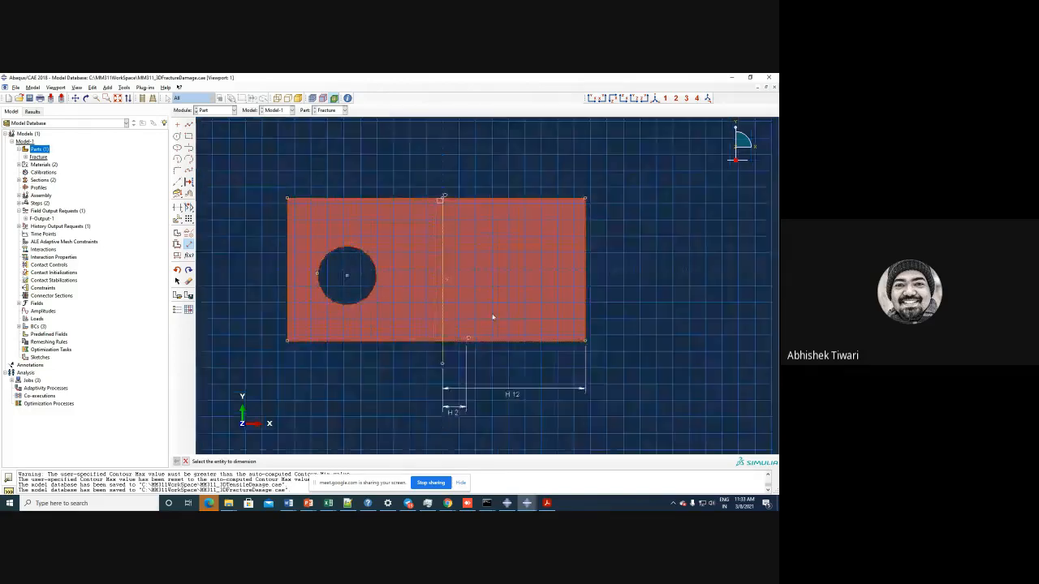
scroll(503, 333, "up", 3)
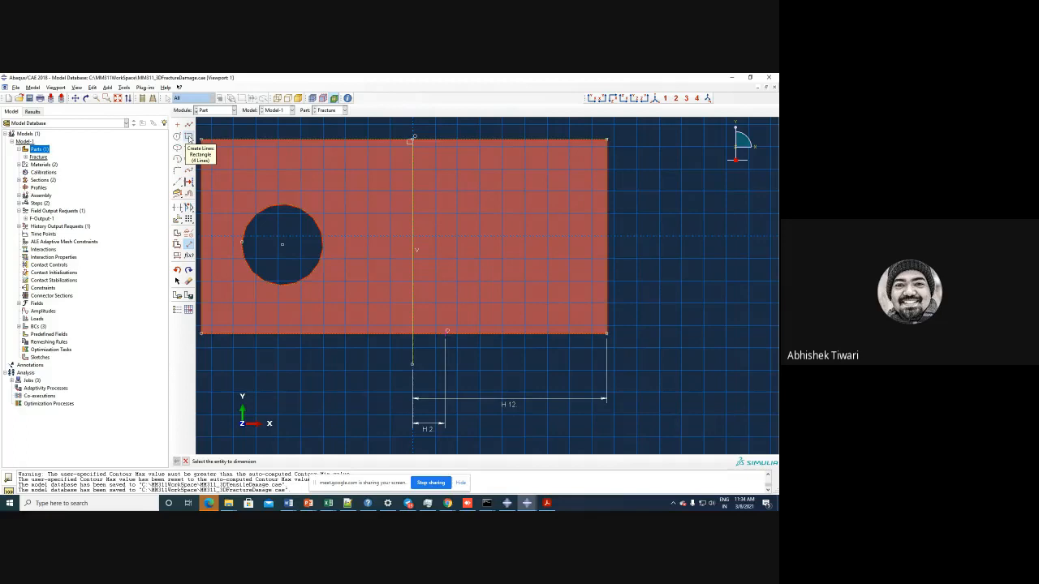
left_click(189, 138)
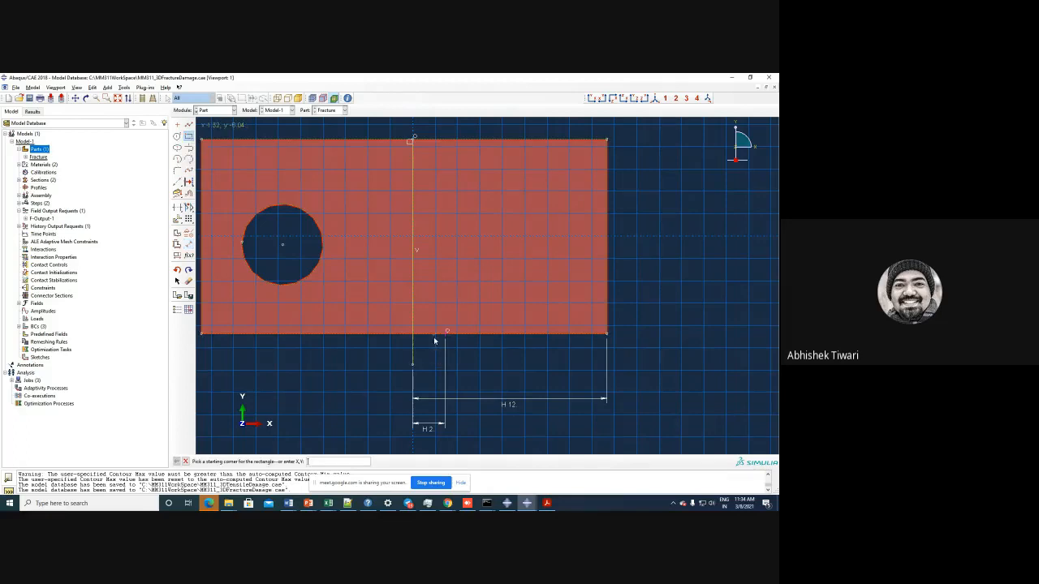
left_click(414, 300)
left_click(479, 335)
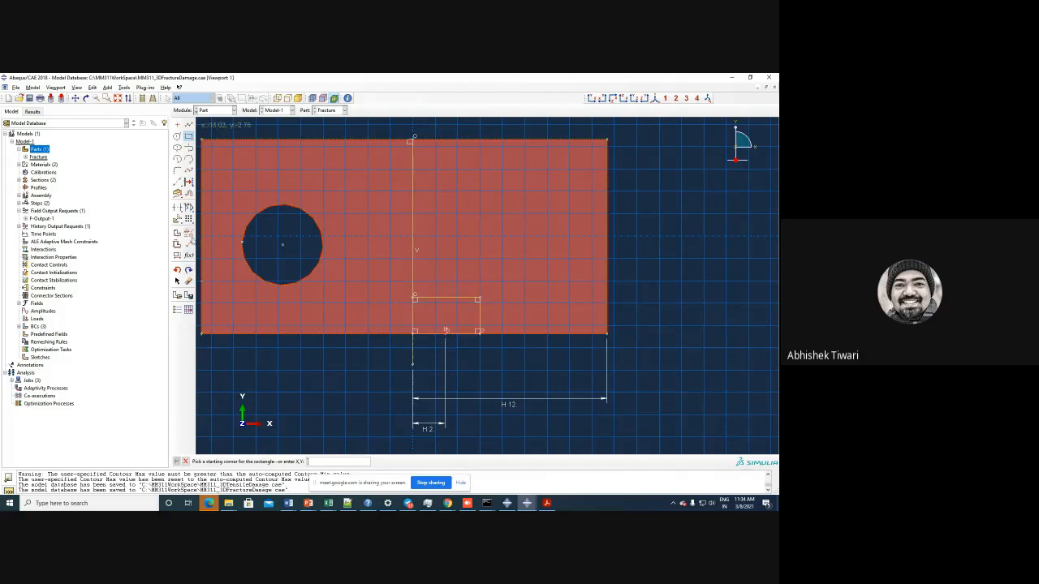
- Set the distance from the isolated point to the rectangle's lower-right corner to 2 and the rectangle's height to 2
left_click(188, 244)
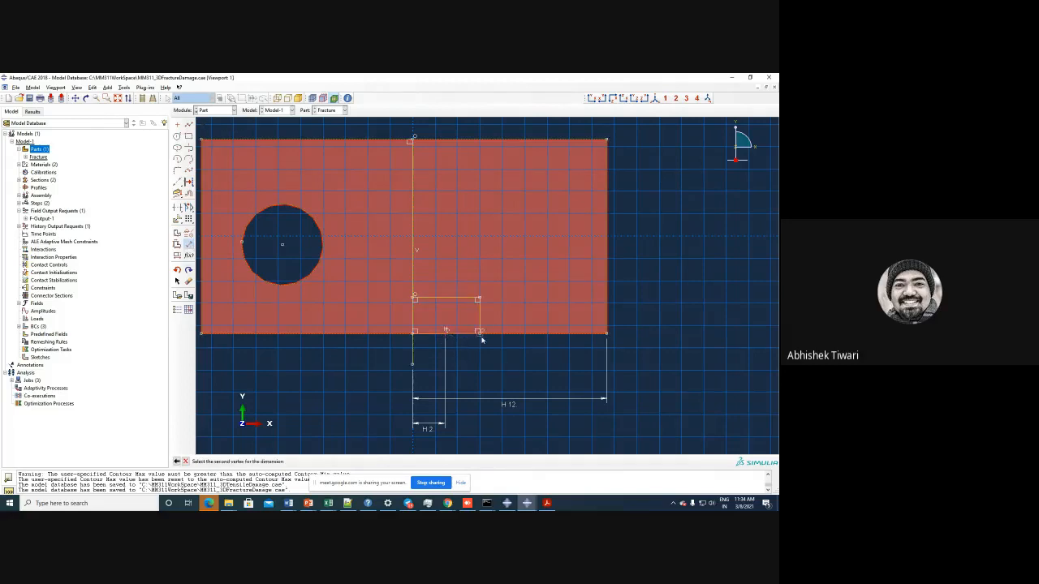
left_click(479, 335)
left_click(480, 363)
type("2")
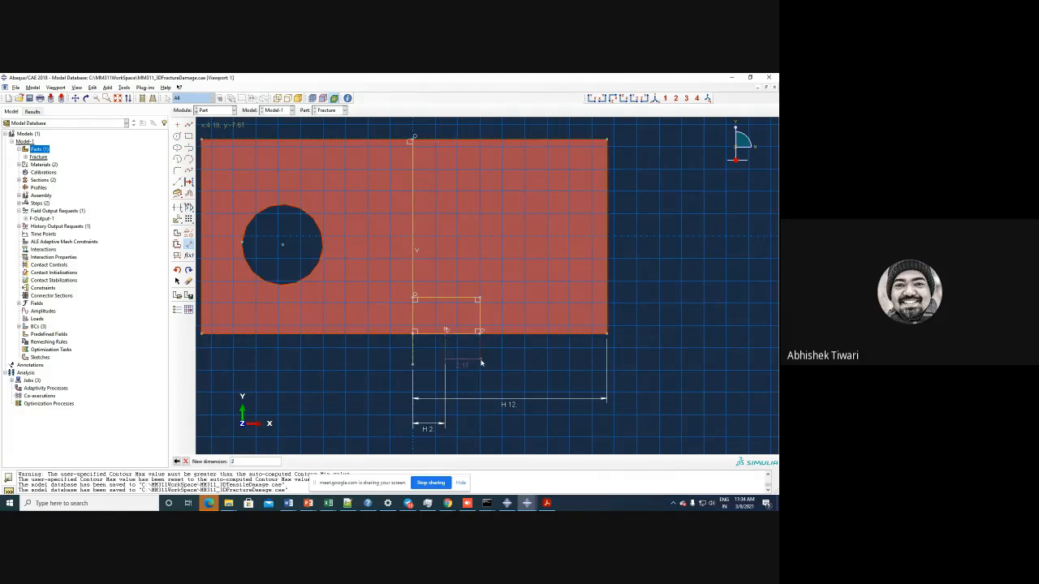
key("Return")
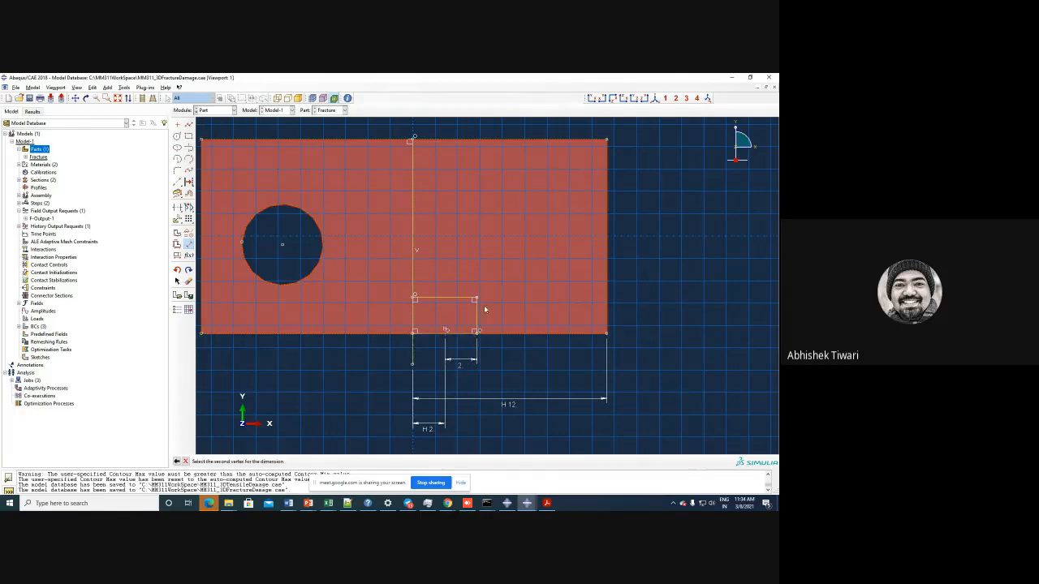
left_click(484, 305)
left_click(504, 303)
type("2")
key("Return")
- Extend lines from the rectangle's upper-right corner horizontally past the face's right edge and vertically past its top edge, and finish the partition sketch
left_click(475, 303)
left_click(189, 125)
left_click(476, 304)
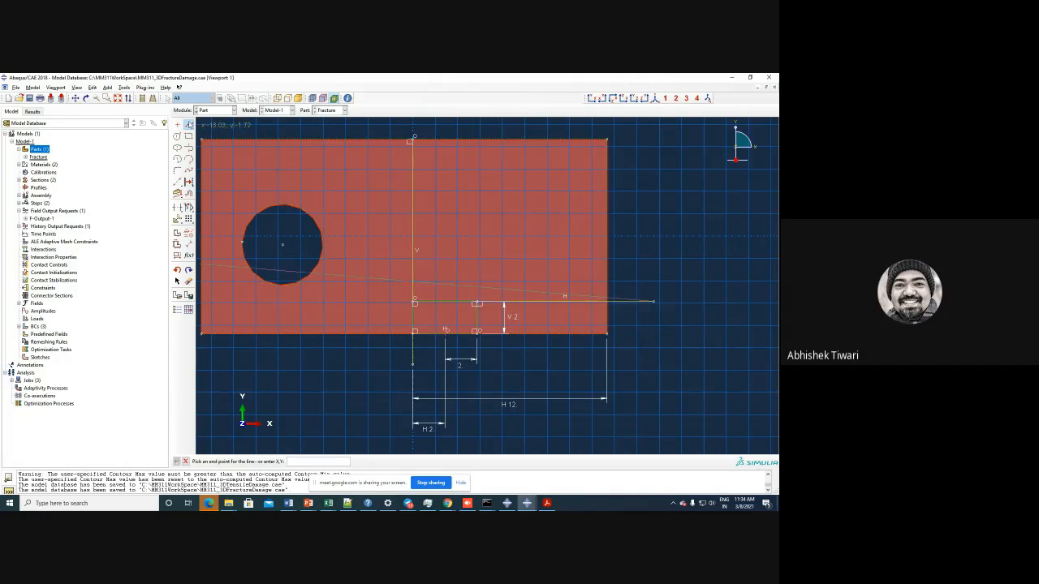
left_click(477, 130)
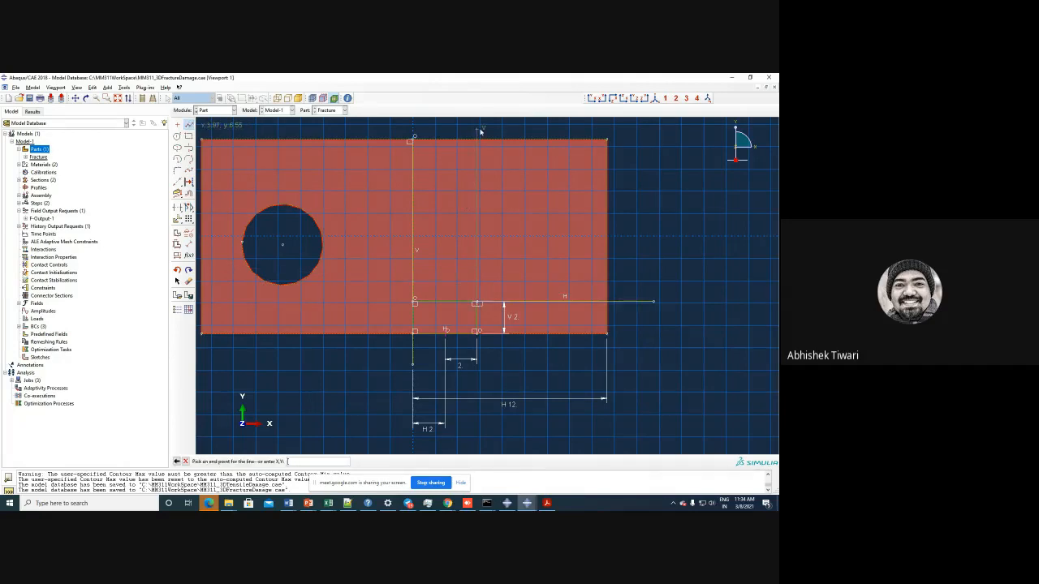
left_click(184, 461)
left_click(257, 462)
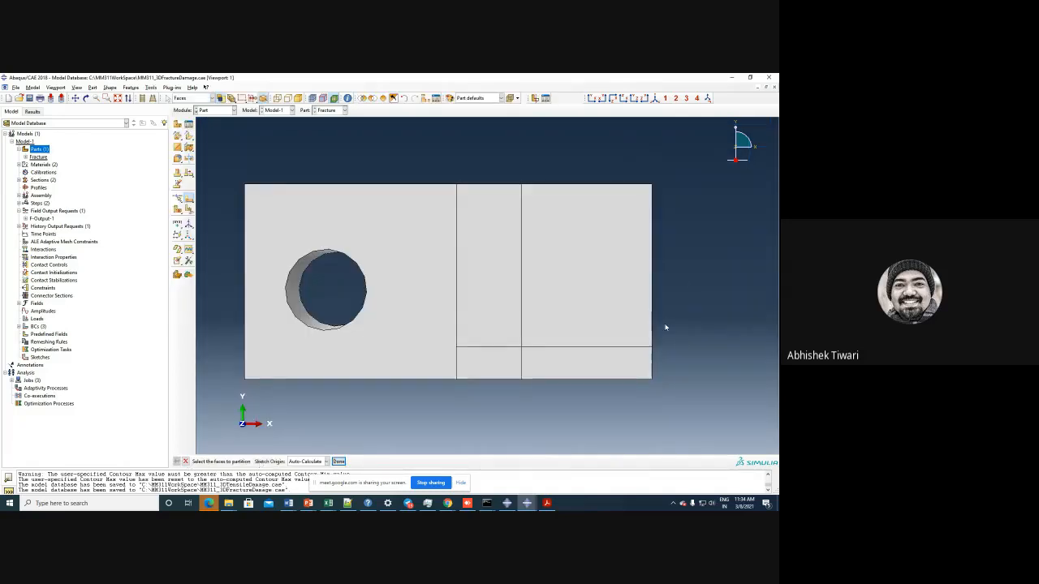
- Open the partition creation options for another partition of the block
left_click_drag(684, 411, 568, 349, "ctrl+alt")
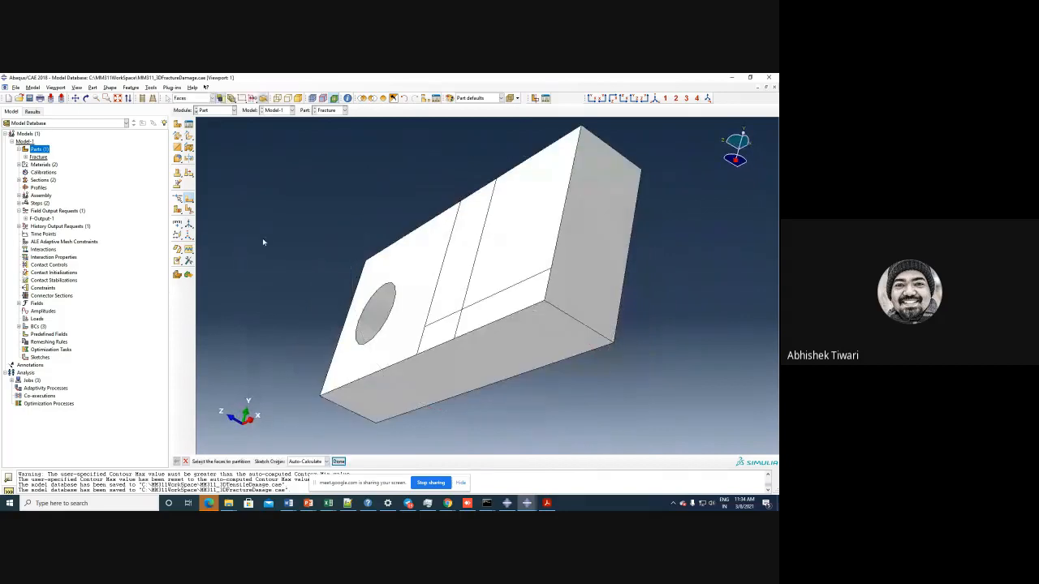
left_click_drag(332, 267, 240, 228, "ctrl+alt")
left_click(188, 208)
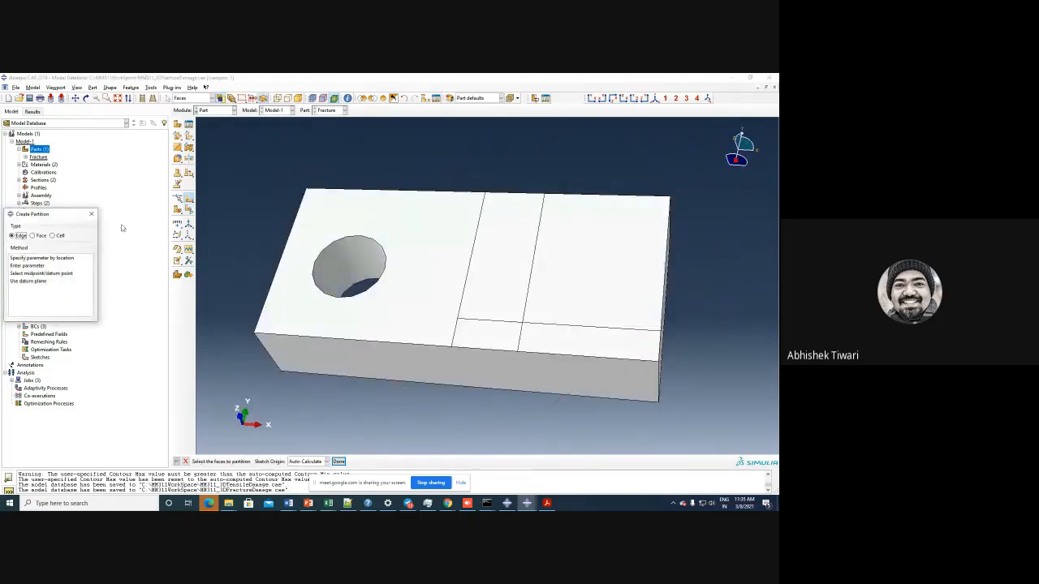
- Try to partition the cell by sweeping all the sketched strip edges and the outer top-face edges beside them along the block's vertical corner edge
left_click(52, 236)
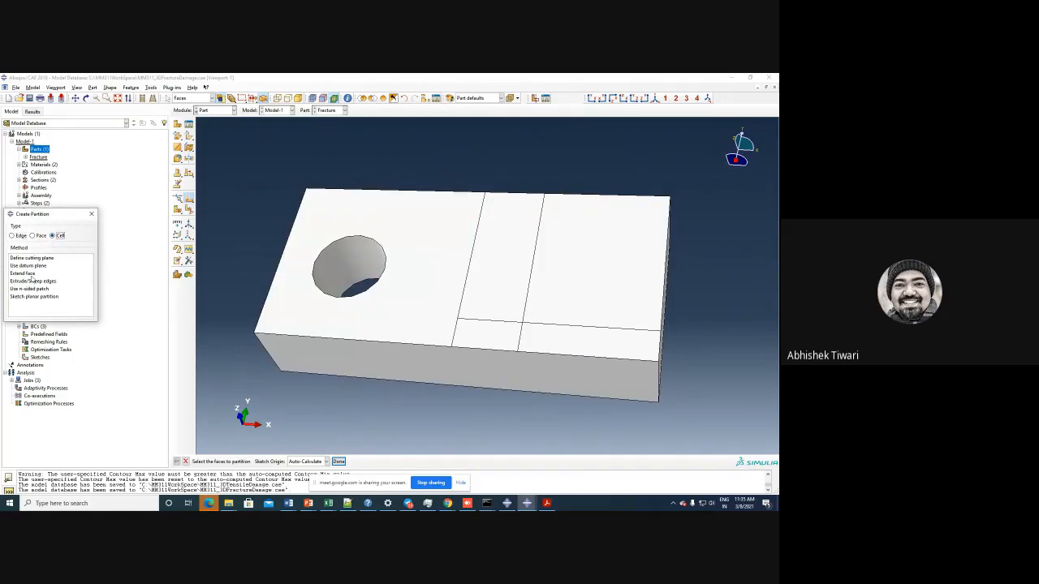
left_click(44, 282)
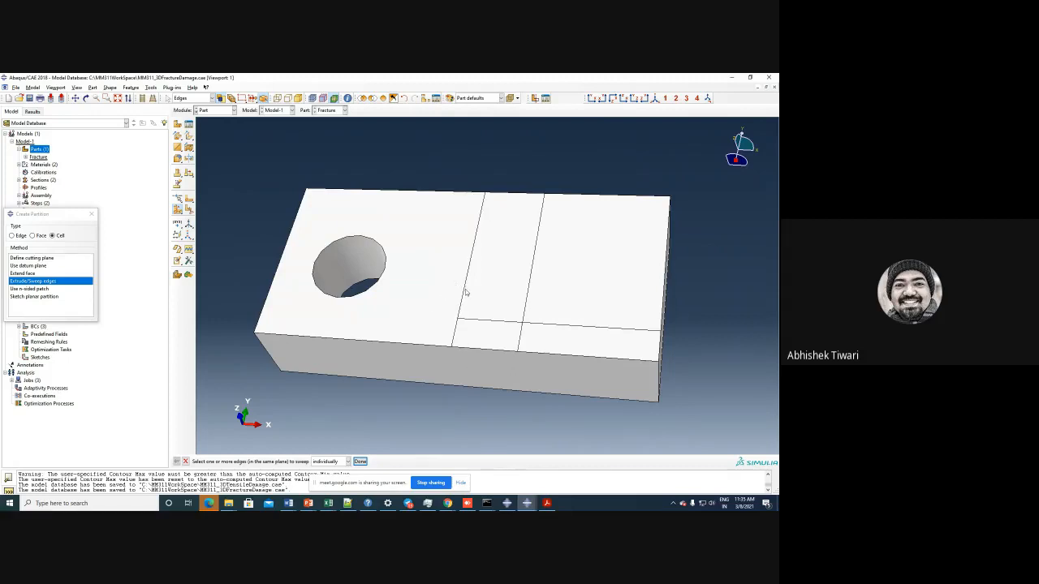
left_click(465, 287)
left_click(483, 322, "shift")
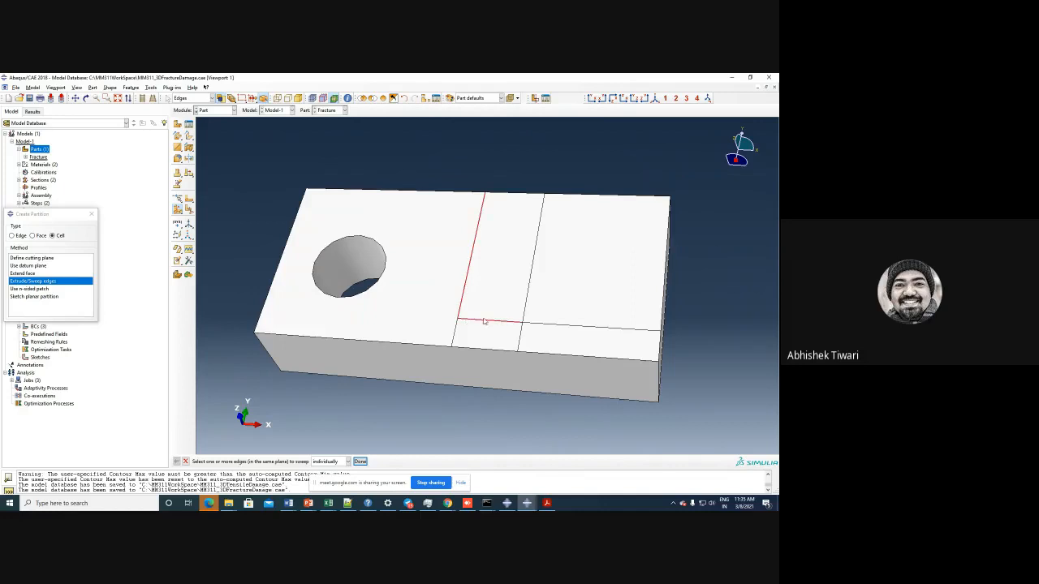
left_click(526, 306, "shift")
left_click(603, 195, "shift")
left_click(666, 245, "shift")
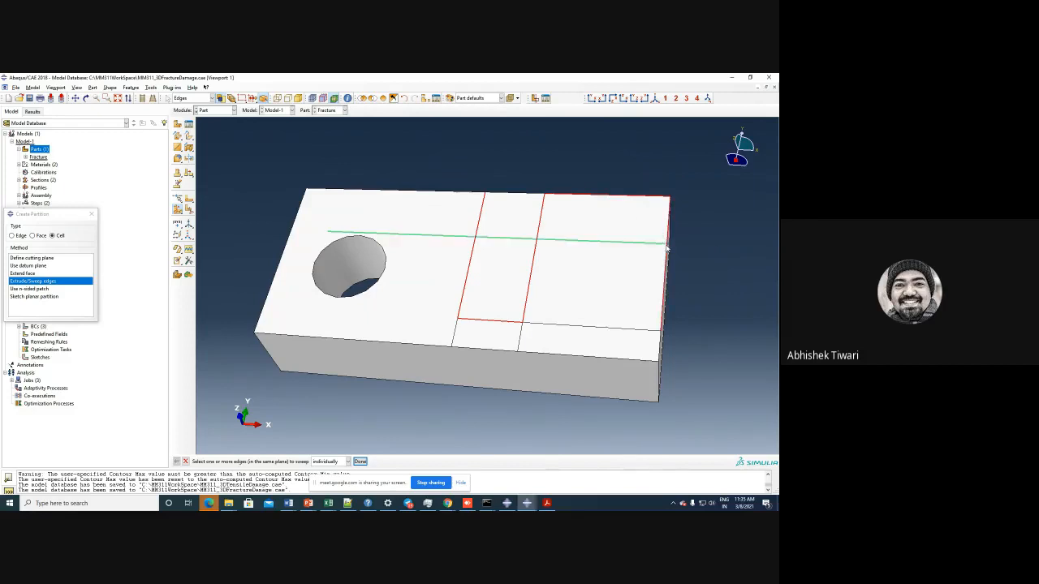
left_click(628, 331, "shift")
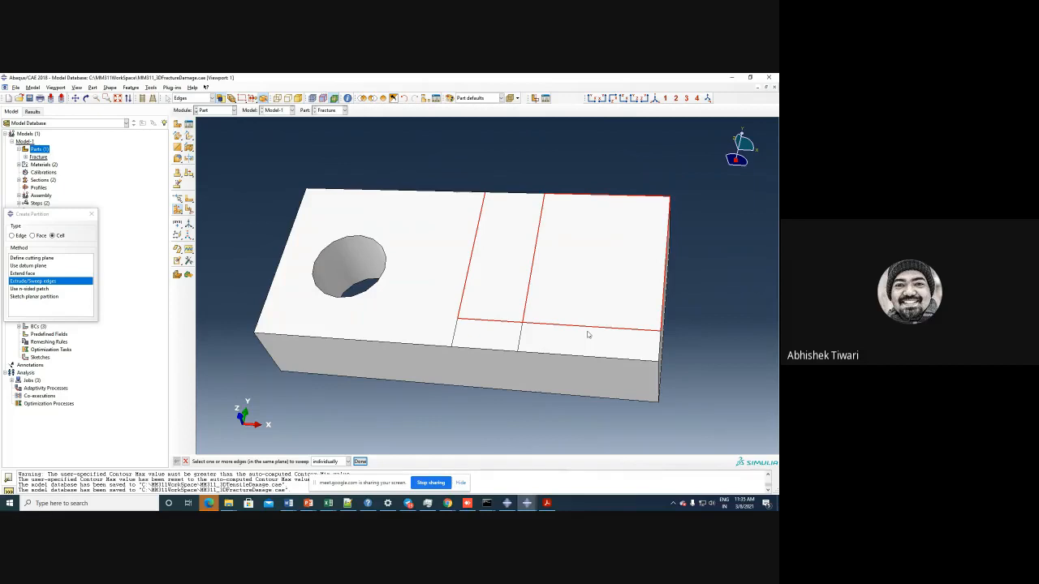
left_click(358, 463)
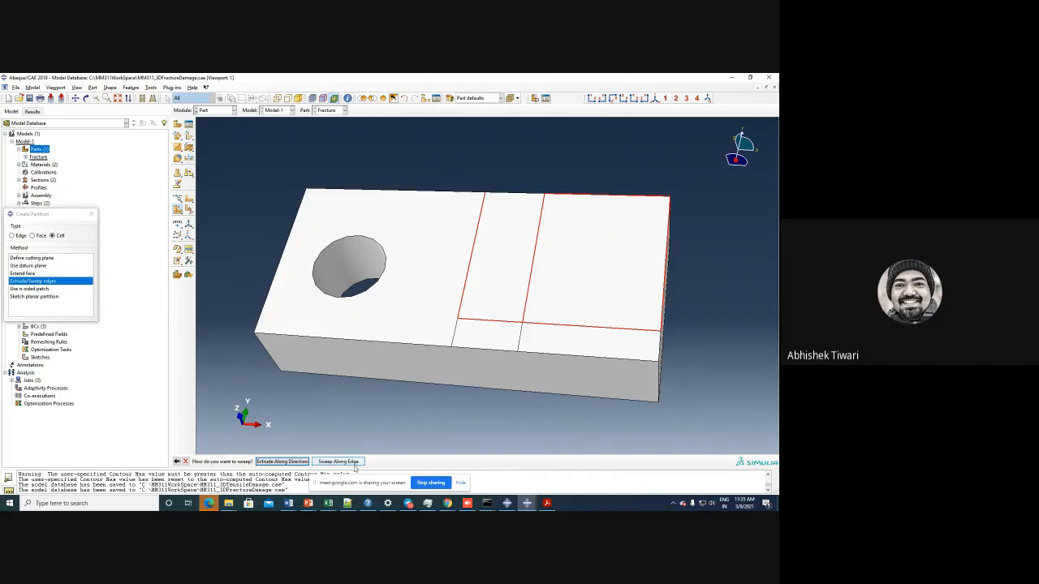
left_click(326, 462)
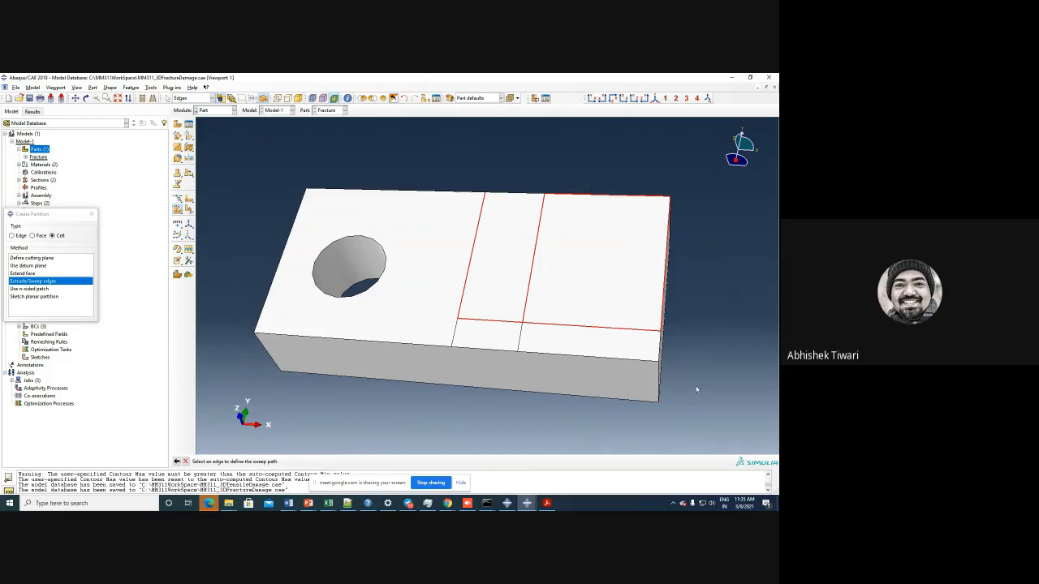
left_click(658, 386)
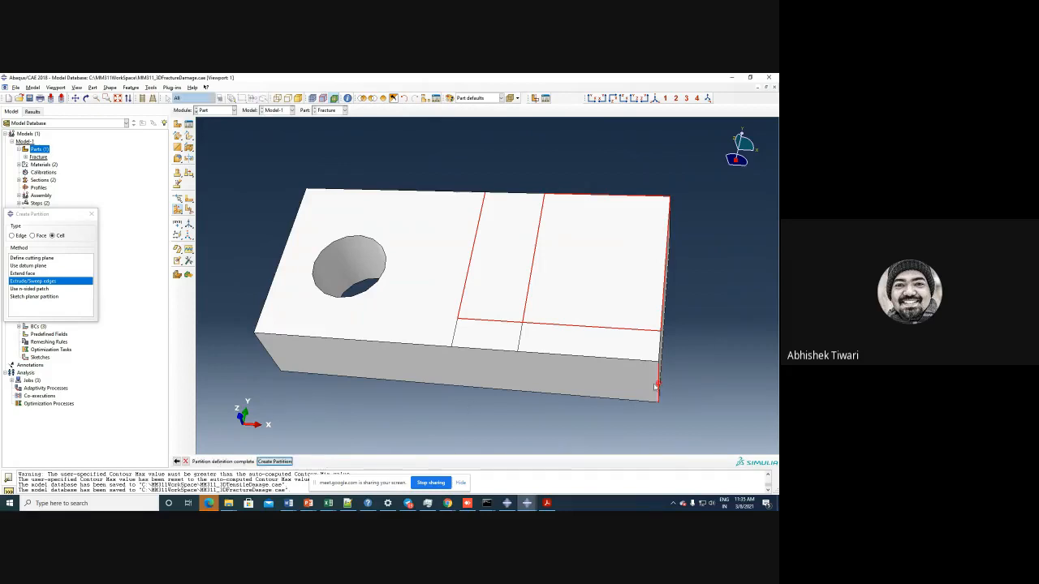
left_click(266, 462)
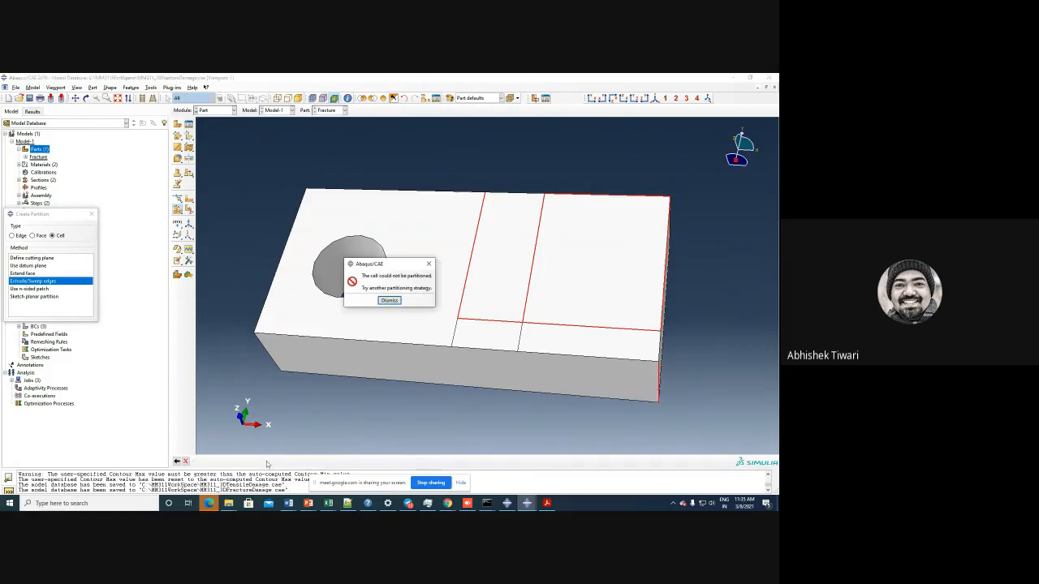
left_click(389, 300)
- Partition the cell by sweeping the two long crosswise lines and the short outer edge joining them along the block's vertical corner edge
left_click(464, 292)
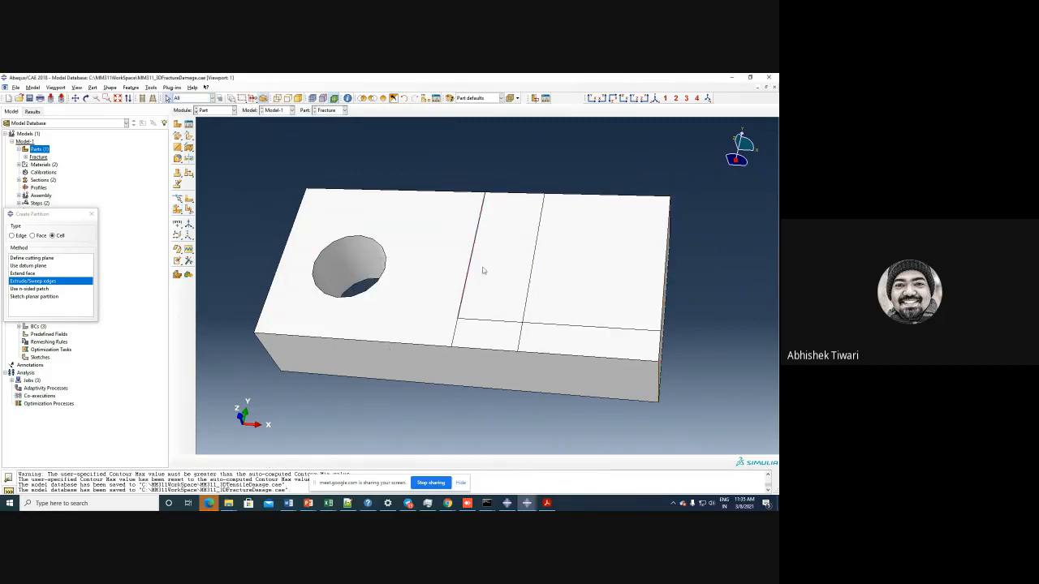
left_click(504, 194)
left_click(539, 228)
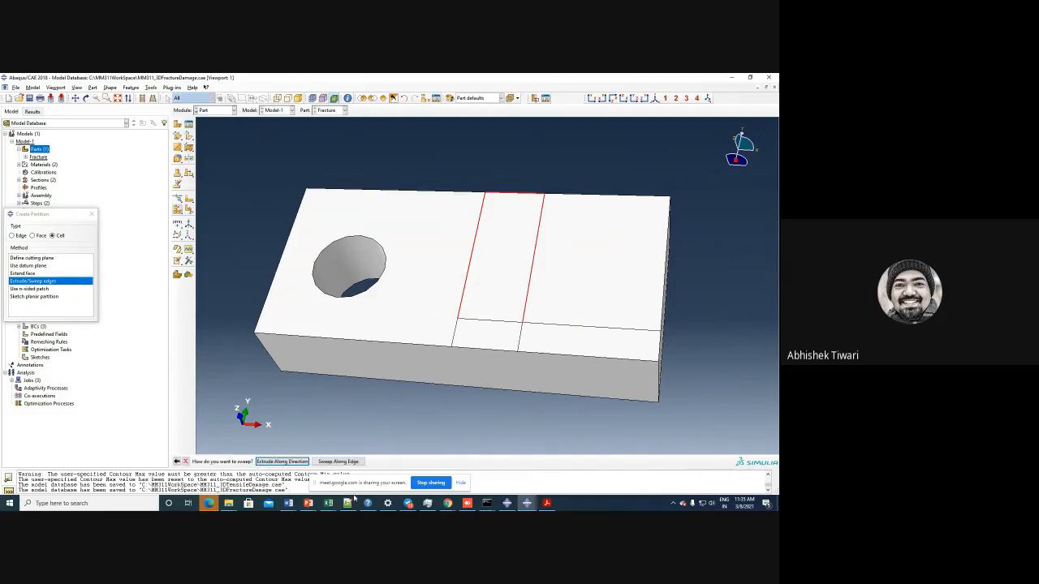
left_click(355, 461)
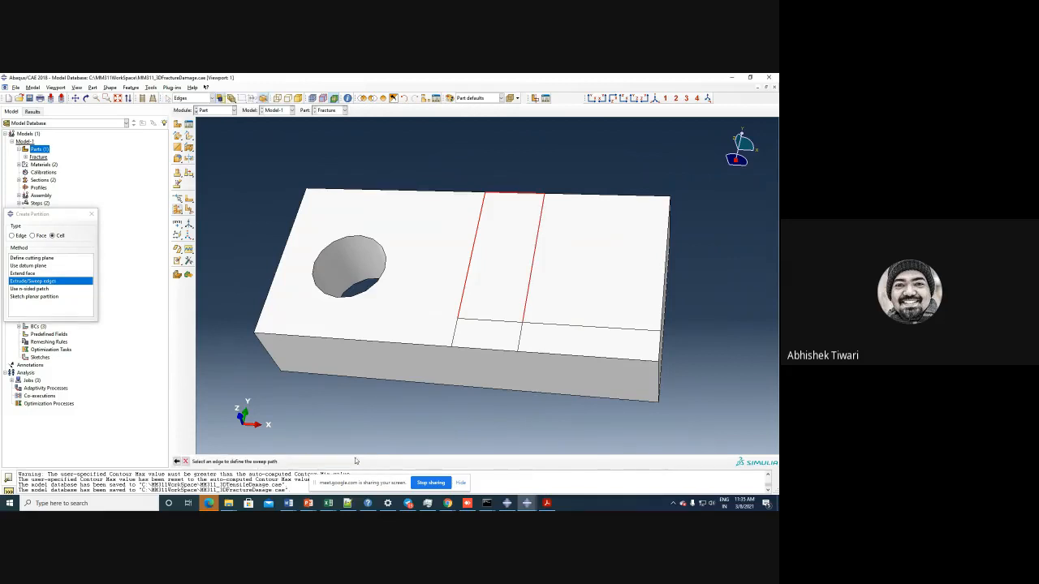
left_click(658, 389)
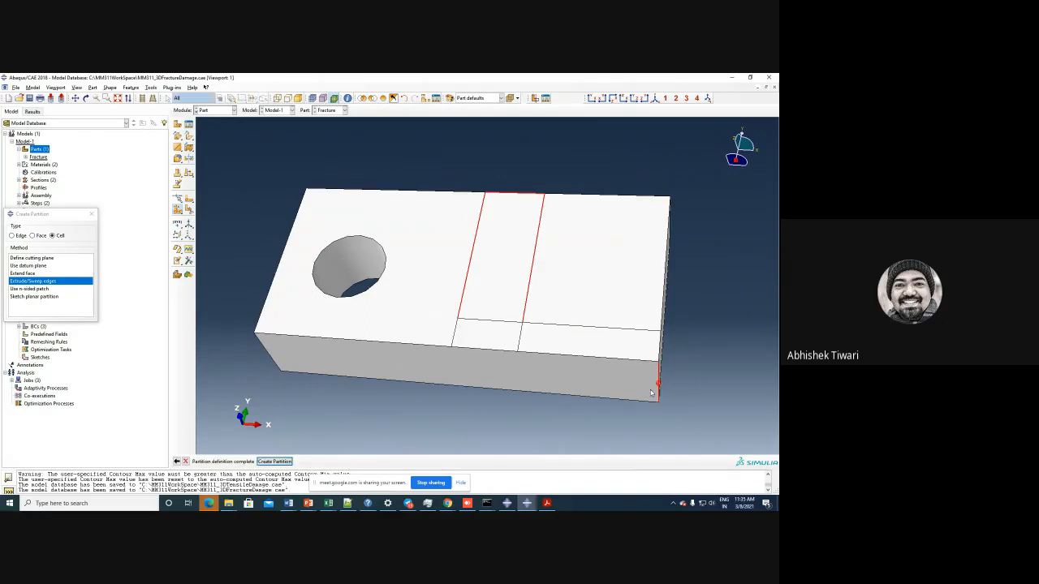
left_click(274, 462)
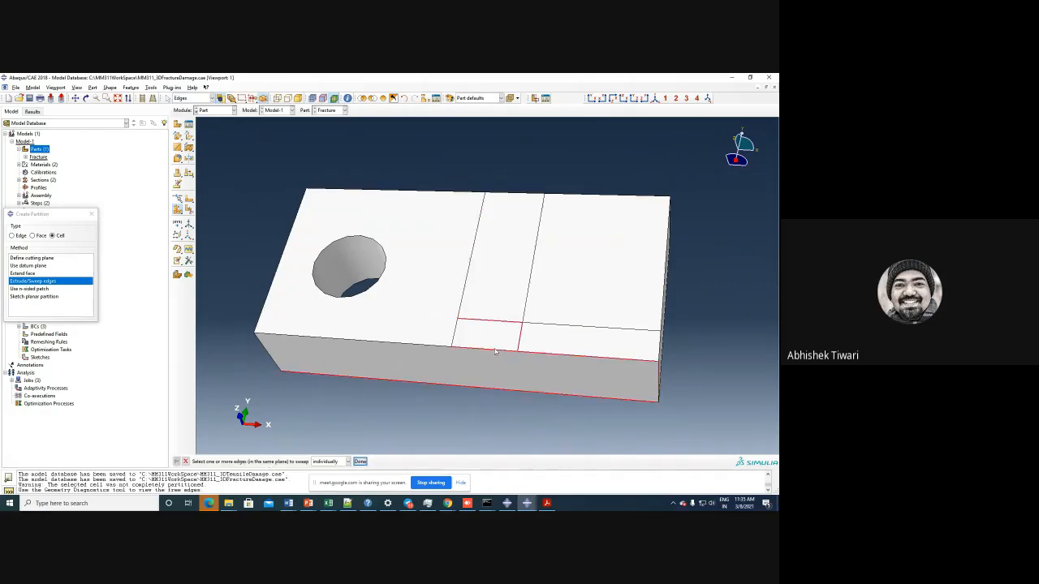
- Partition the cell by sweeping the three sketched edges of the small rectangle between the crosswise lines along the block's thickness edge
left_click(468, 274)
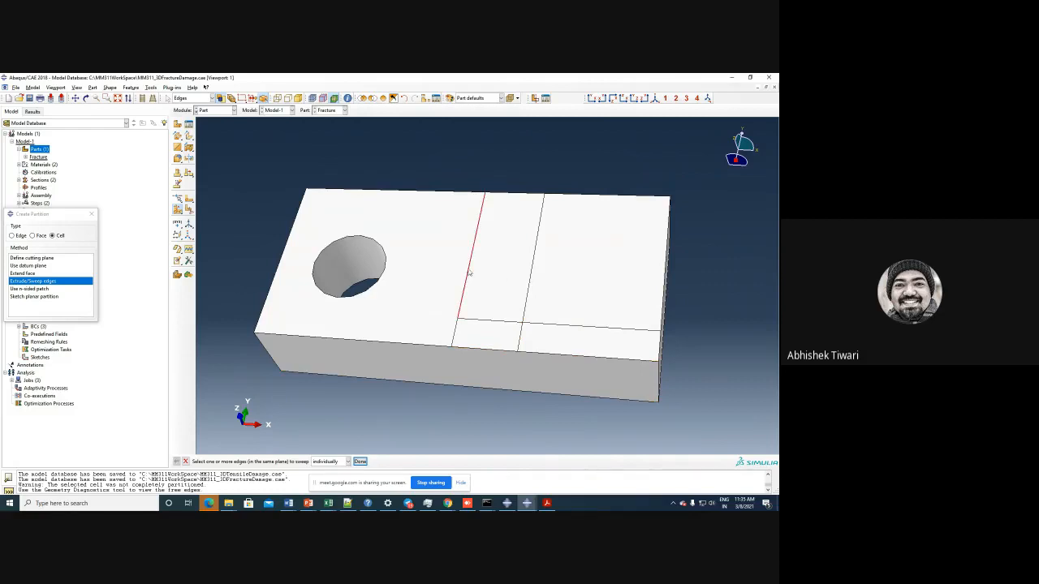
left_click(531, 270)
left_click_drag(760, 365, 474, 299, "ctrl+alt")
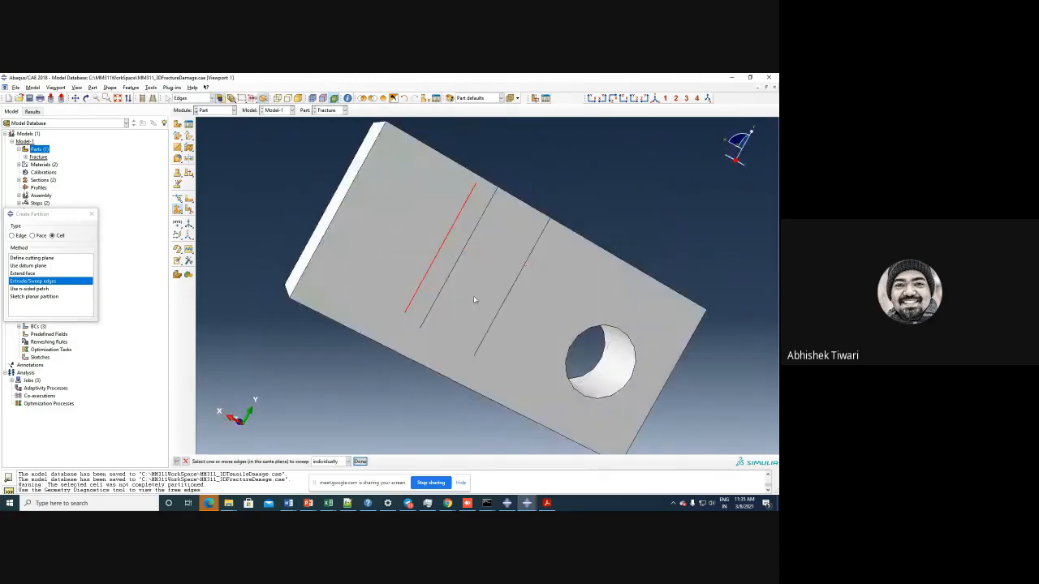
left_click_drag(287, 219, 584, 325, "ctrl+alt")
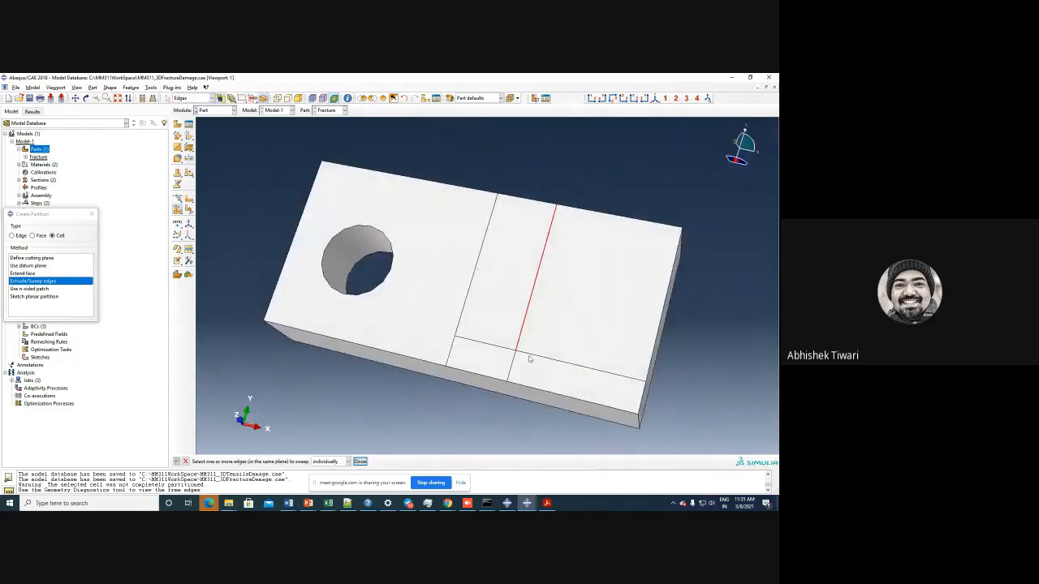
left_click(450, 355)
left_click(512, 366)
left_click(360, 461)
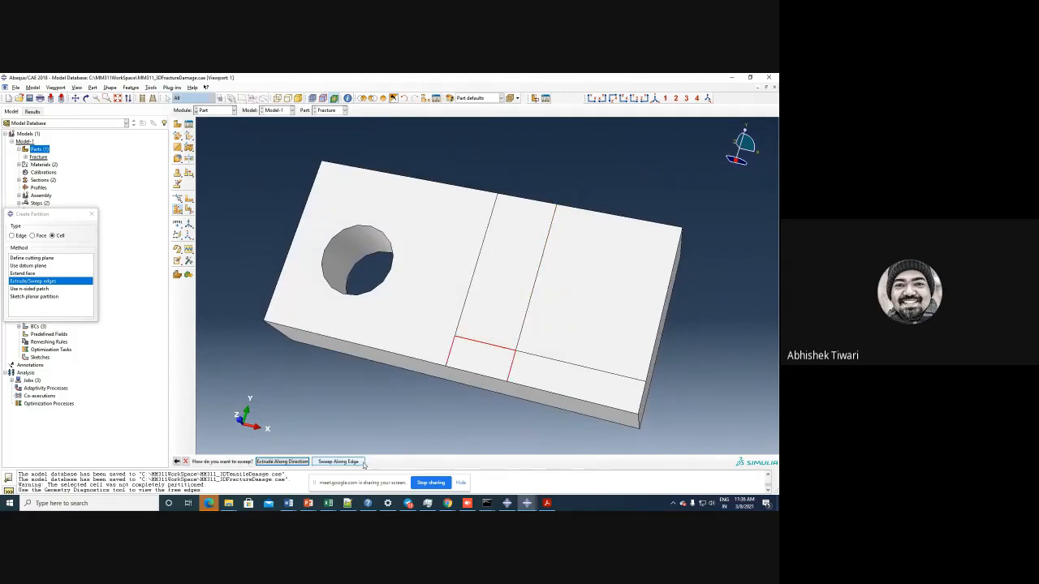
left_click(338, 460)
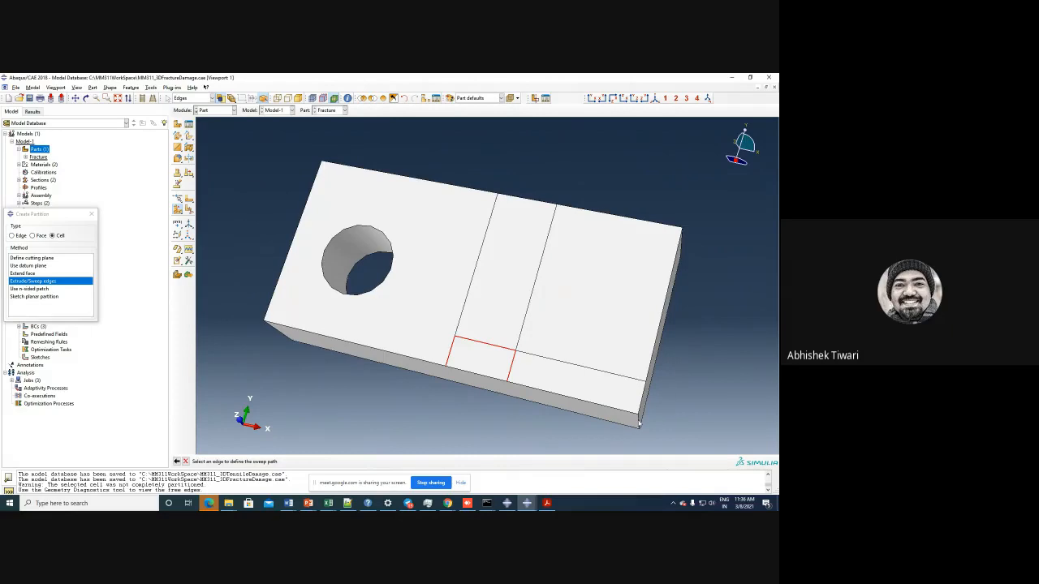
left_click(638, 423)
left_click(292, 463)
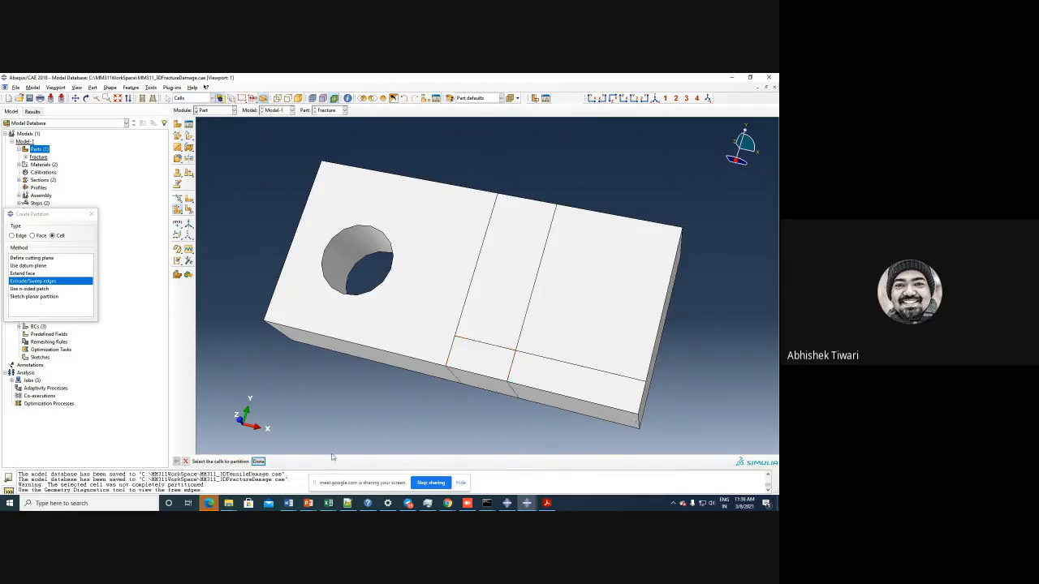
- Partition the end cell farthest from the hole by sweeping its lengthwise sketched line along the block's thickness edge
left_click_drag(674, 392, 387, 251, "ctrl+alt")
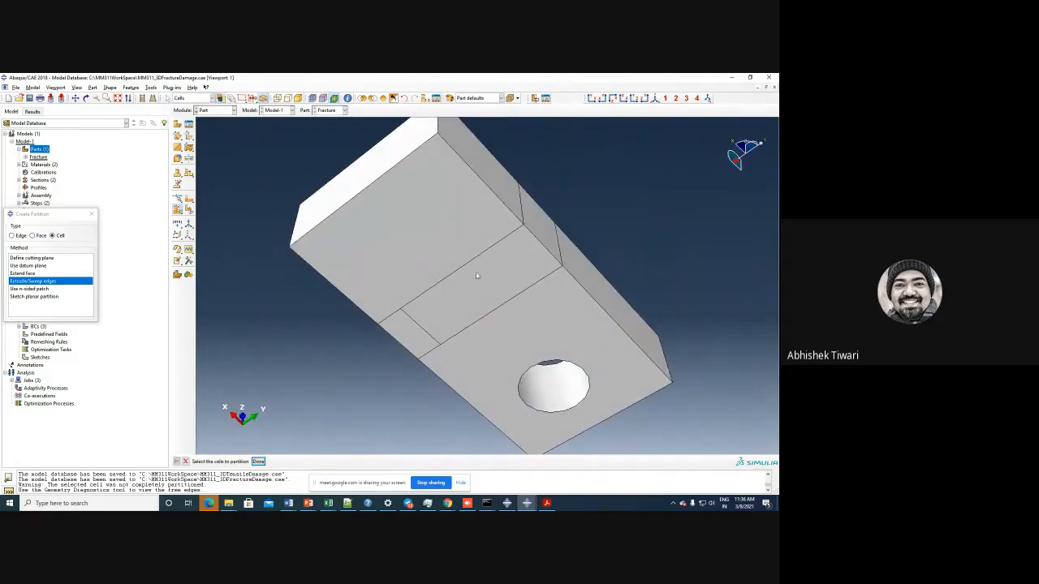
left_click_drag(310, 174, 511, 334, "ctrl+alt")
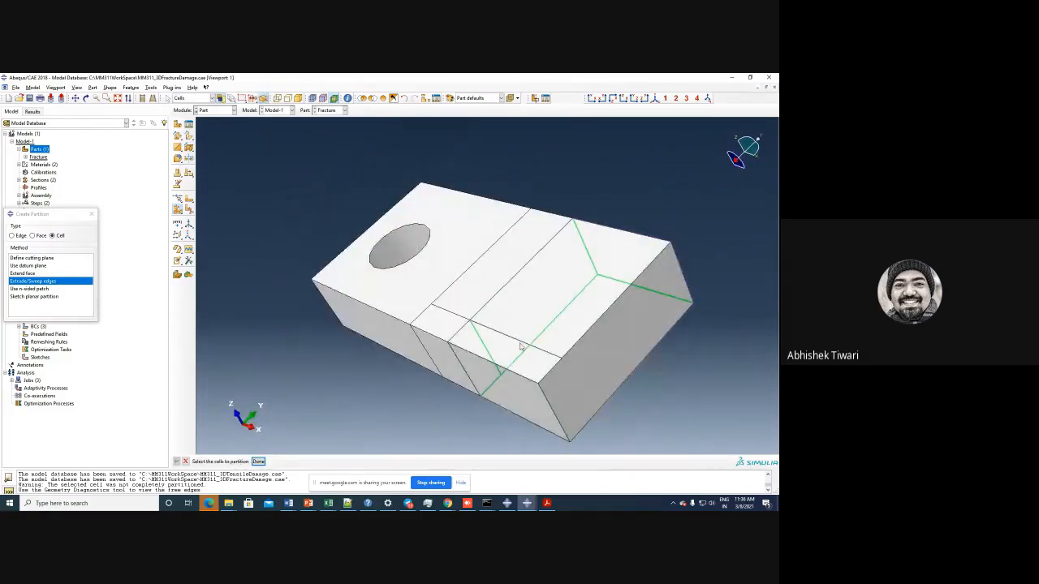
left_click(524, 347)
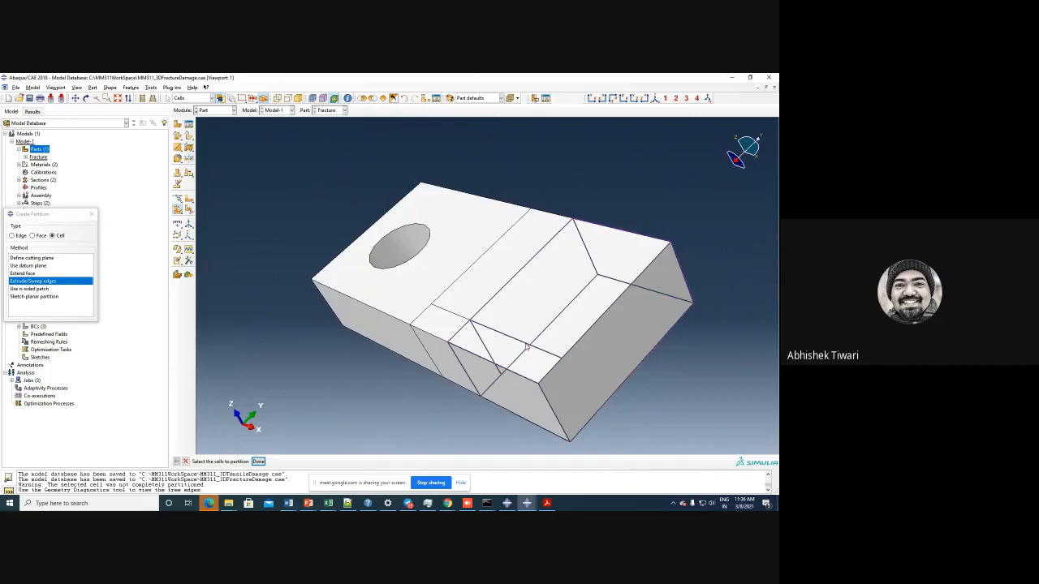
left_click_drag(375, 351, 664, 298, "ctrl+alt")
scroll(664, 298, "down", 3)
left_click_drag(576, 284, 584, 309, "ctrl+alt")
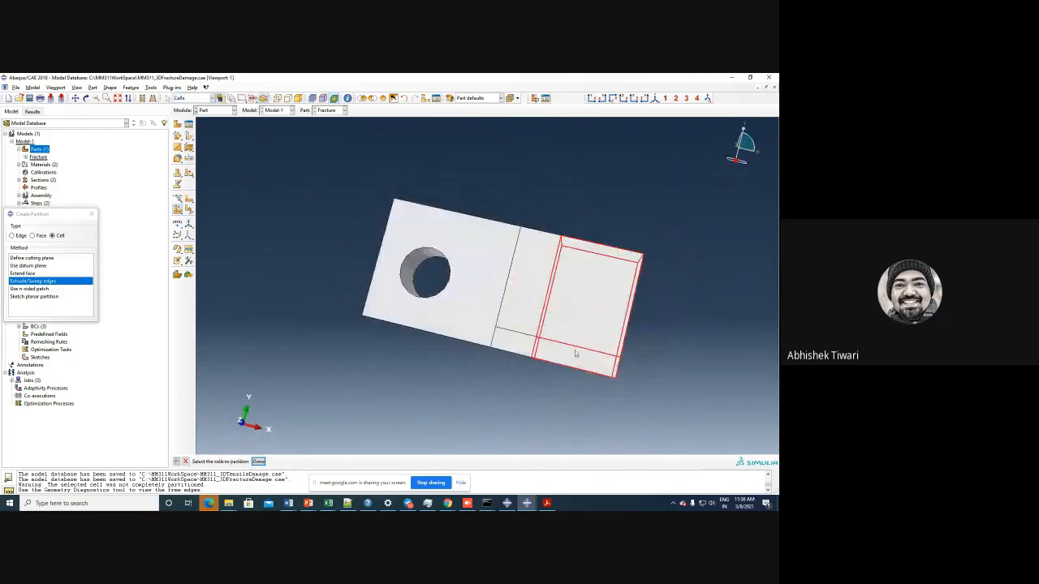
scroll(575, 351, "up", 5)
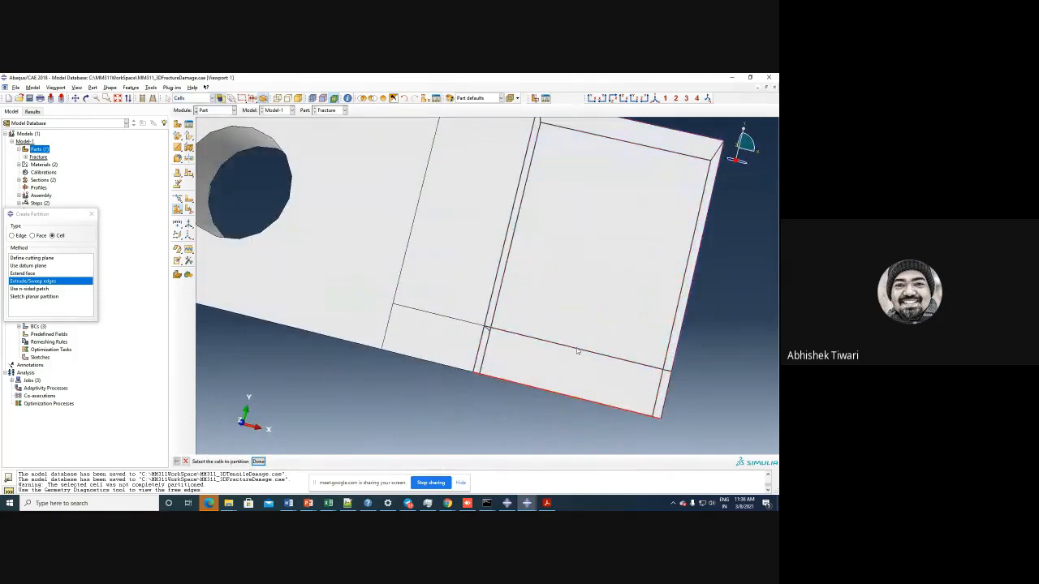
left_click(576, 351)
left_click(38, 281)
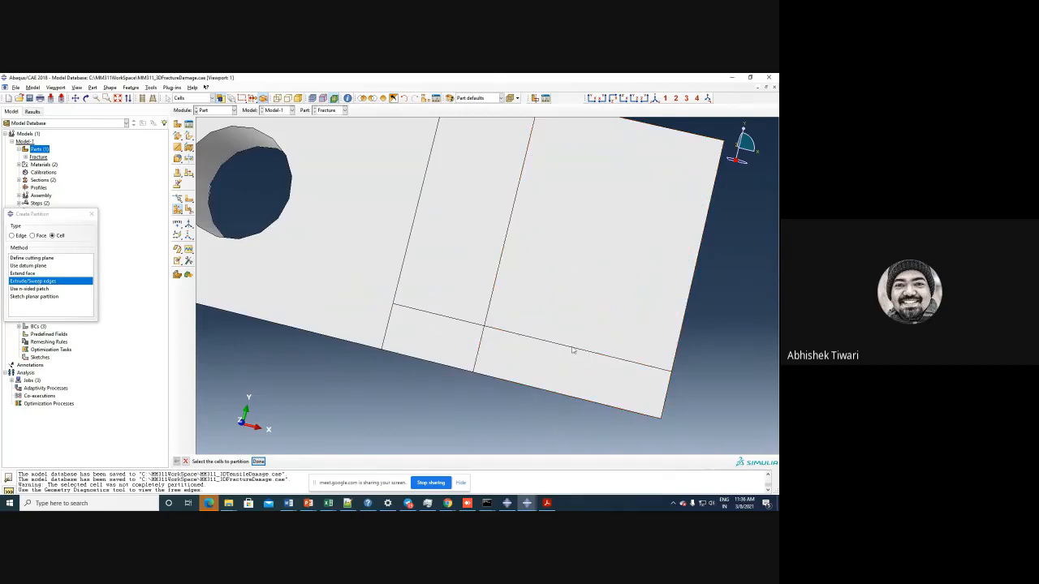
scroll(572, 350, "down", 1)
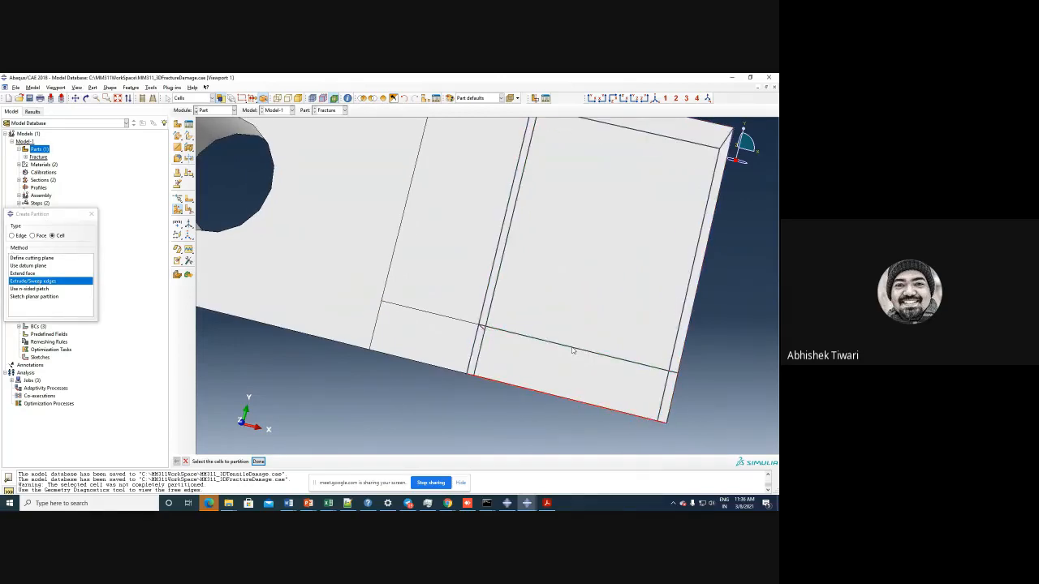
left_click(572, 351)
middle_click(585, 352)
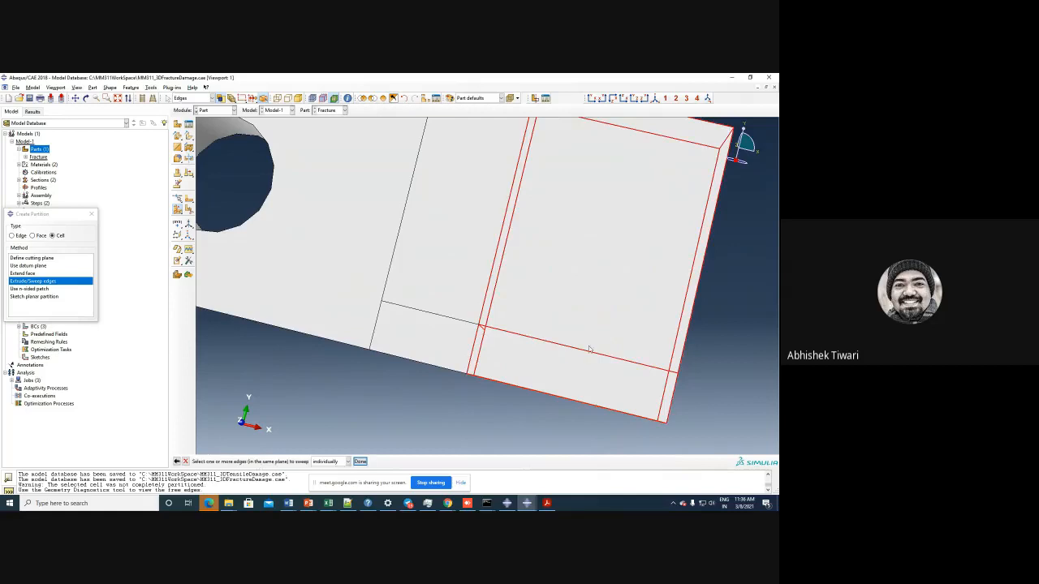
left_click(587, 354)
left_click(360, 461)
scroll(555, 359, "up", 2)
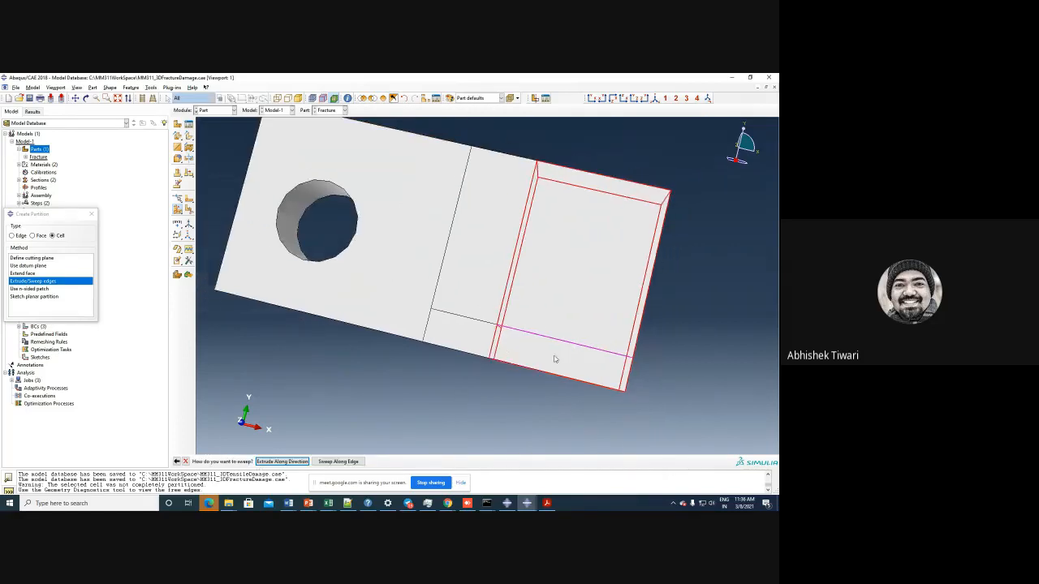
left_click_drag(580, 408, 623, 239, "ctrl+alt")
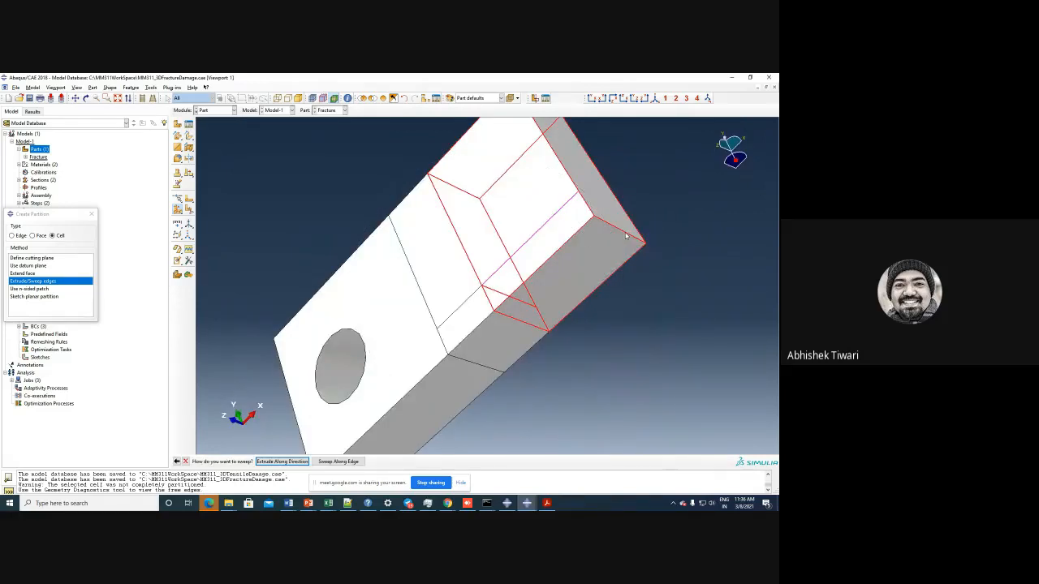
left_click(337, 461)
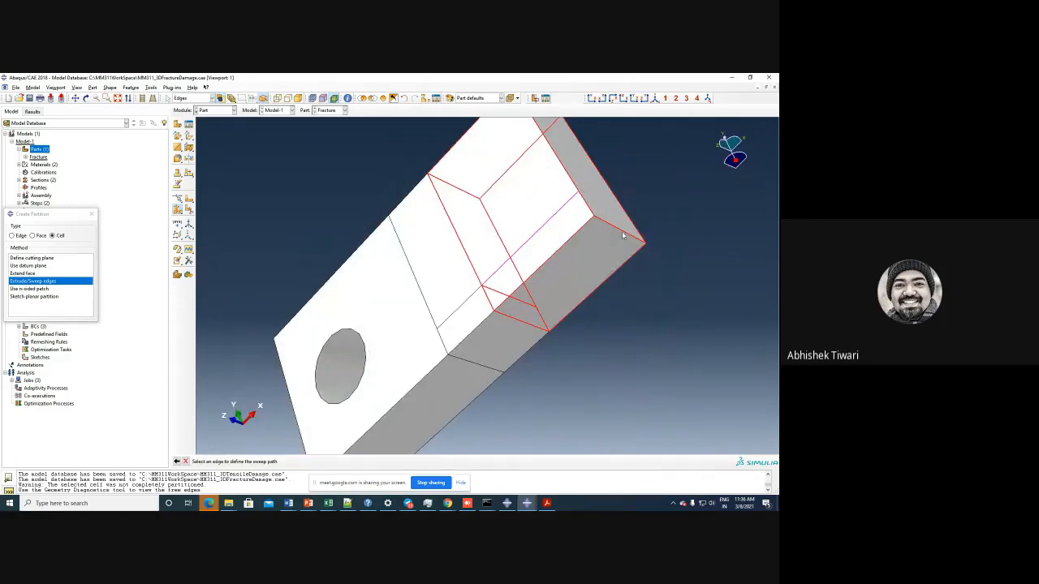
left_click(623, 236)
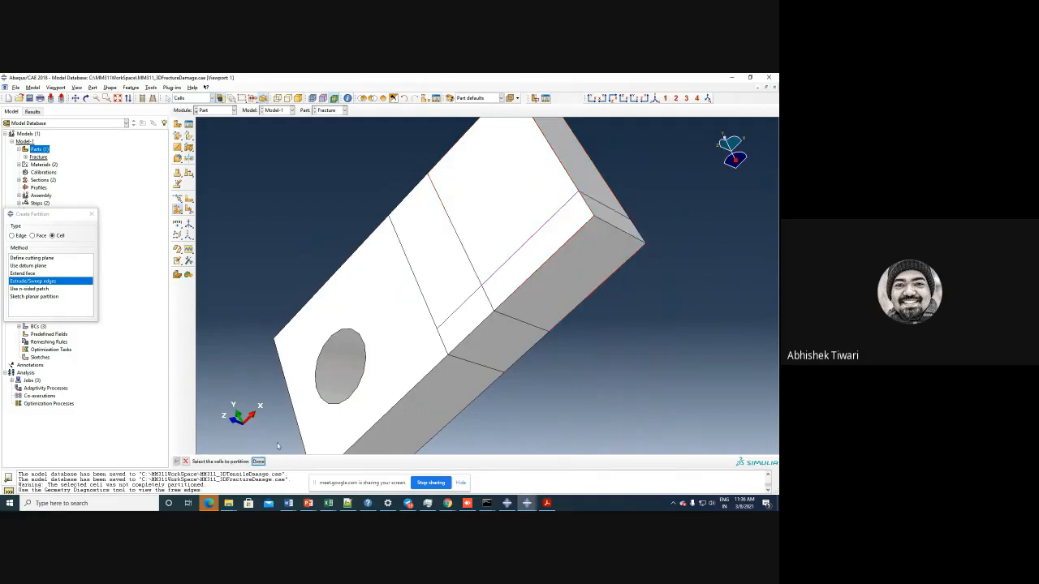
- Compare the wireframe and hidden-line displays, then examine the part's internal cell partitions in wireframe
left_click_drag(660, 290, 450, 213, "ctrl+alt")
left_click(279, 99)
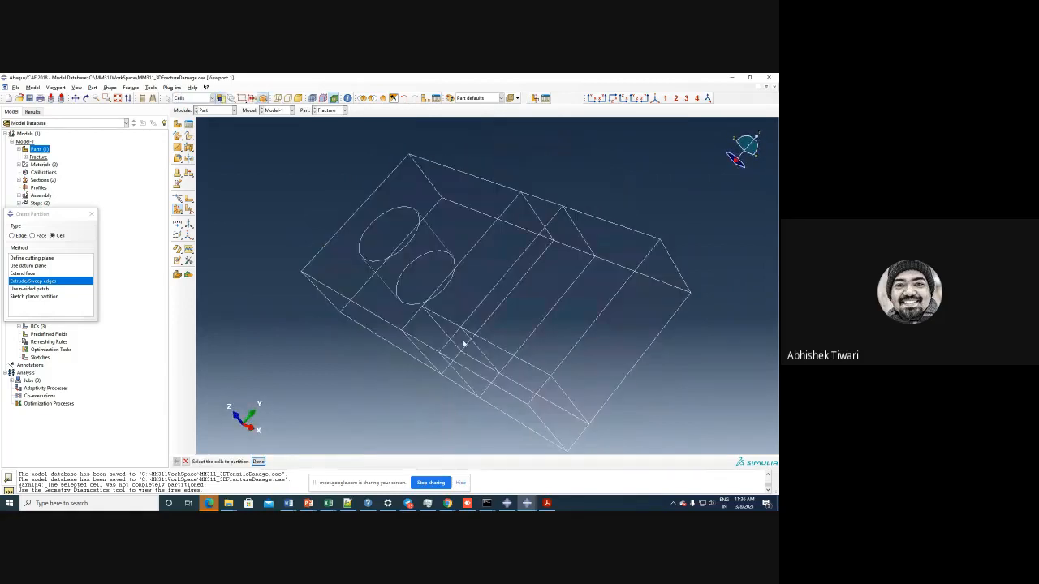
left_click(288, 98)
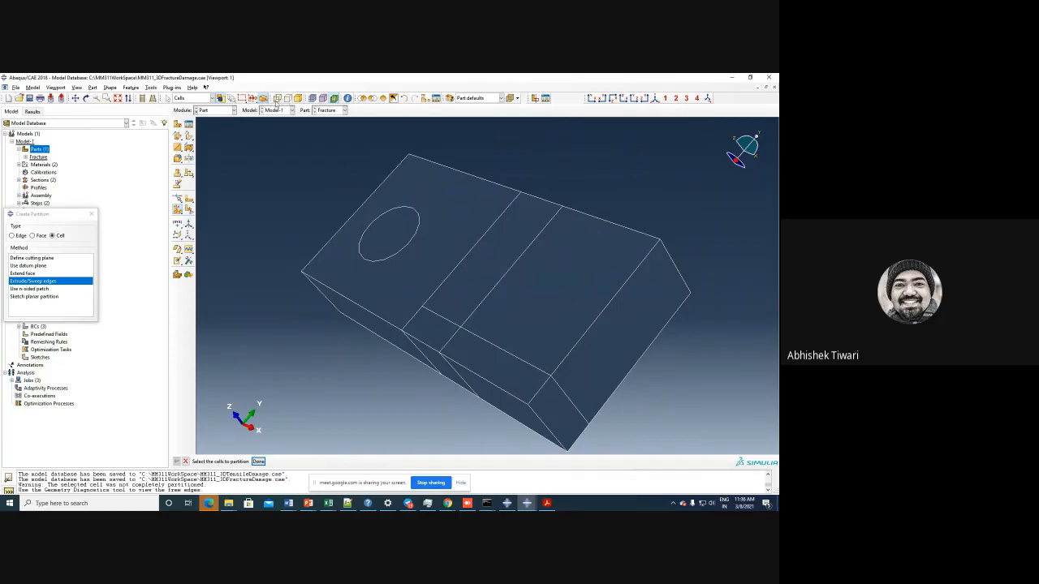
left_click(278, 98)
left_click_drag(455, 331, 612, 274, "ctrl+alt")
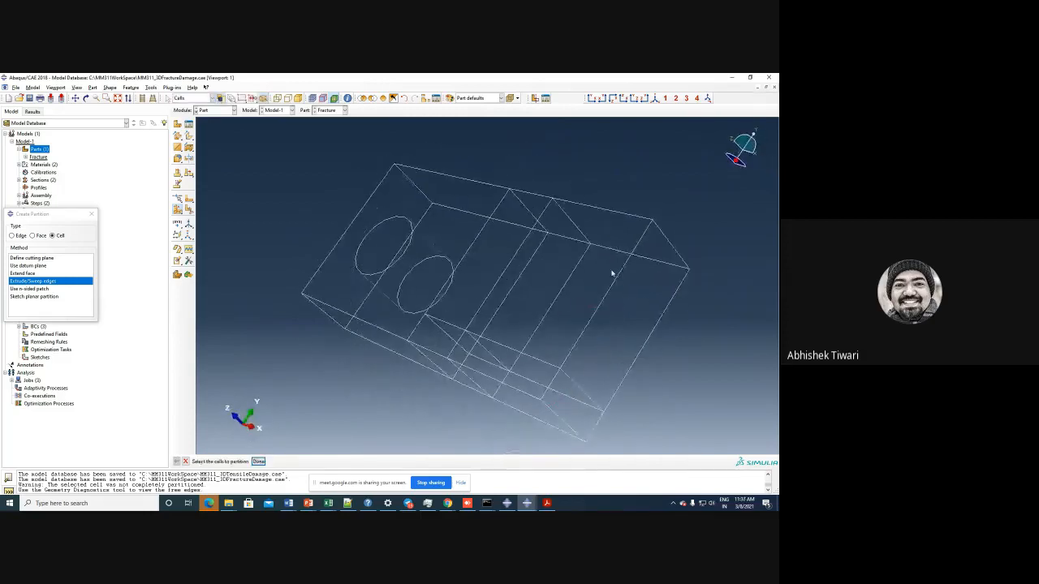
- Return the part to shaded display and close the partition tool
left_click(300, 98)
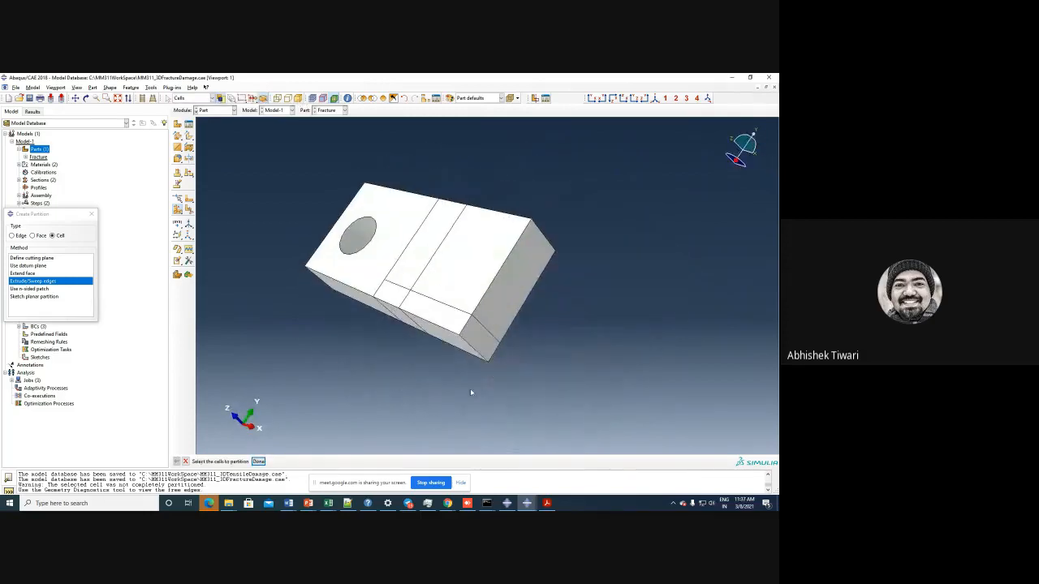
left_click_drag(404, 382, 457, 355, "ctrl+alt")
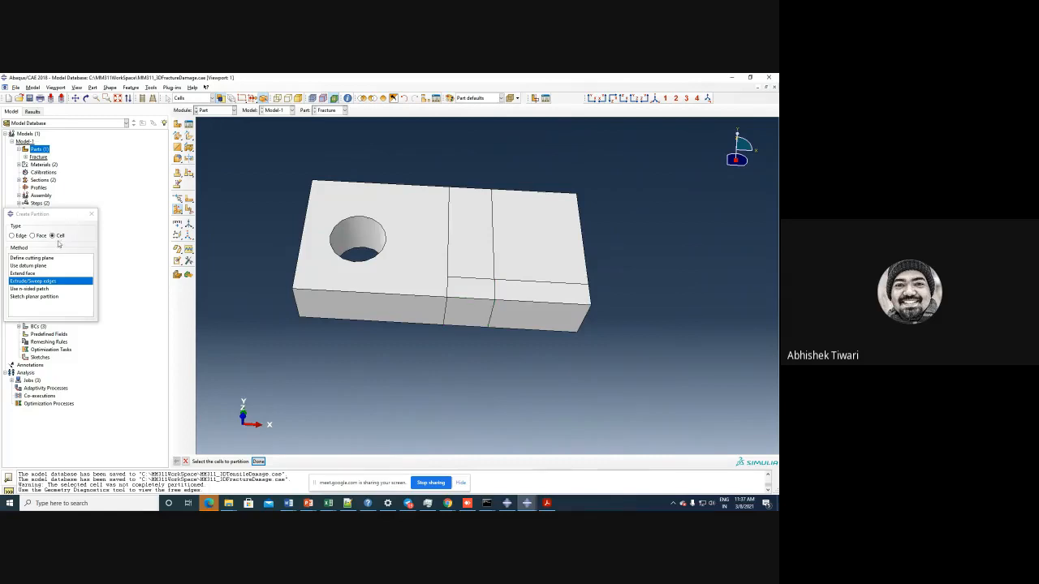
left_click(184, 199)
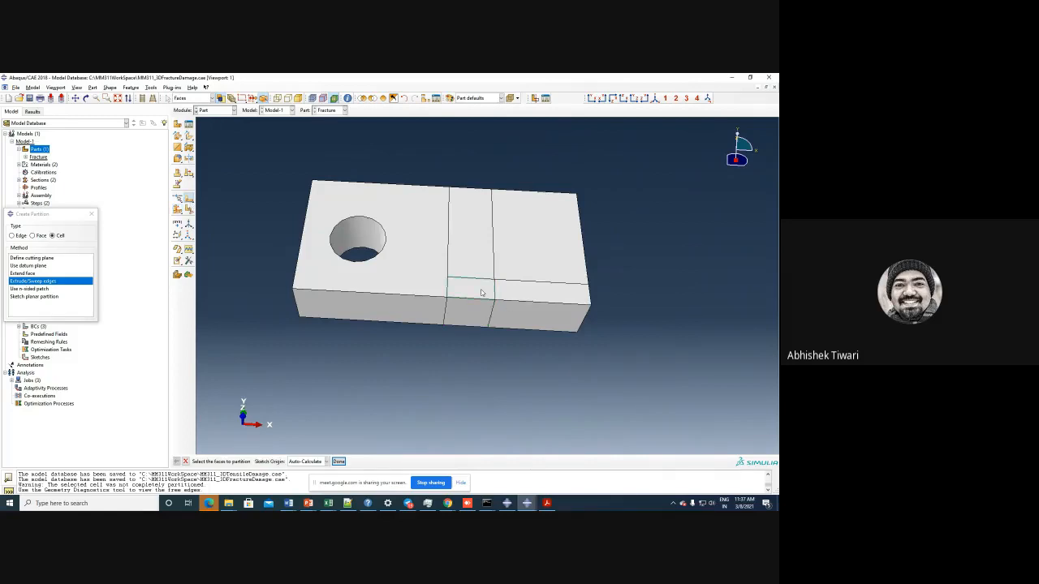
left_click(91, 213)
- Edit Partition face-1's section sketch, adding a full-height crosswise line through the midpoint of the small rectangle's outer edge
left_click(25, 158)
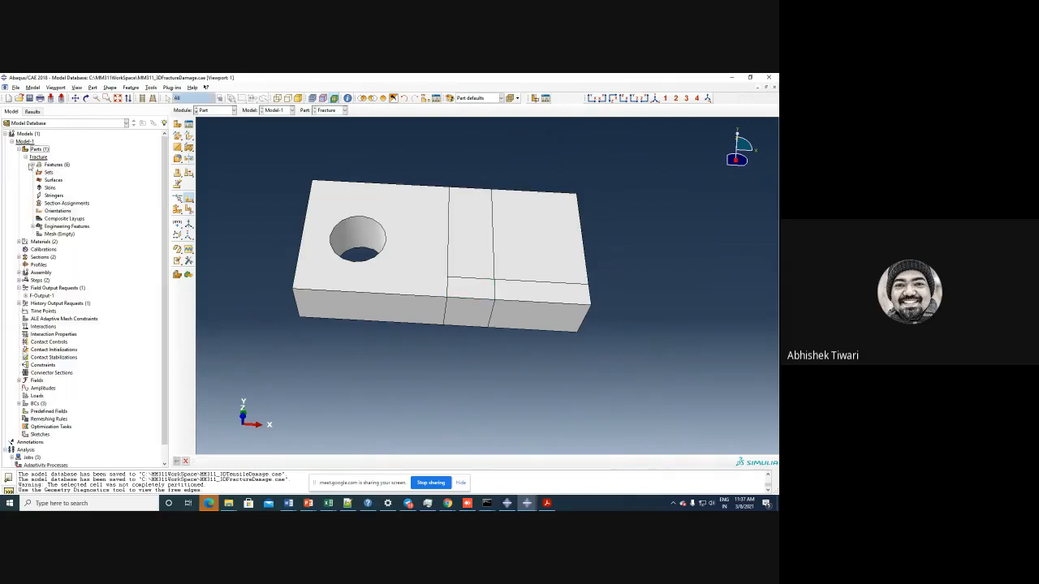
left_click(33, 165)
left_click(39, 187)
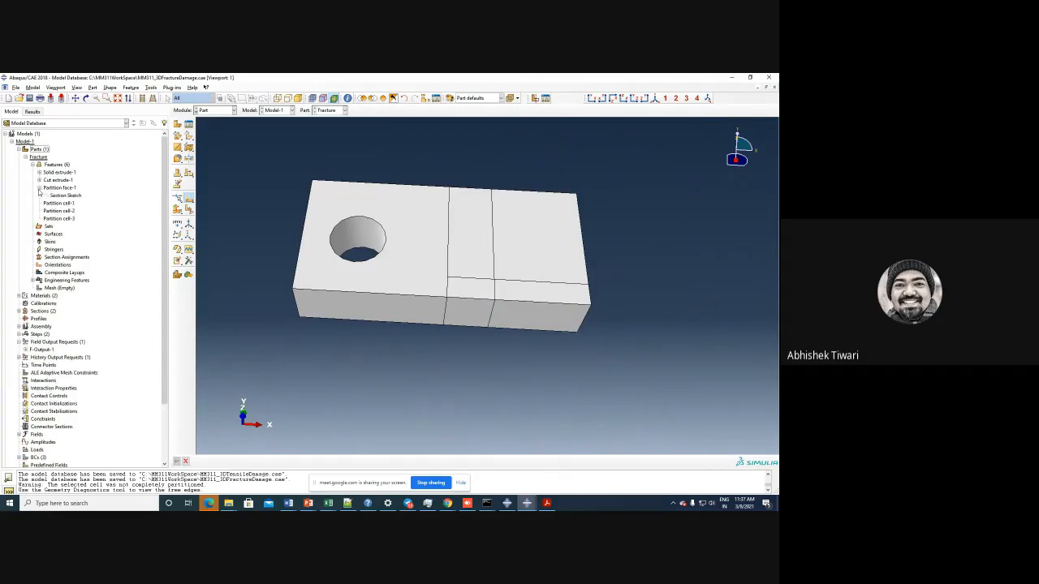
right_click(64, 196)
left_click(74, 207)
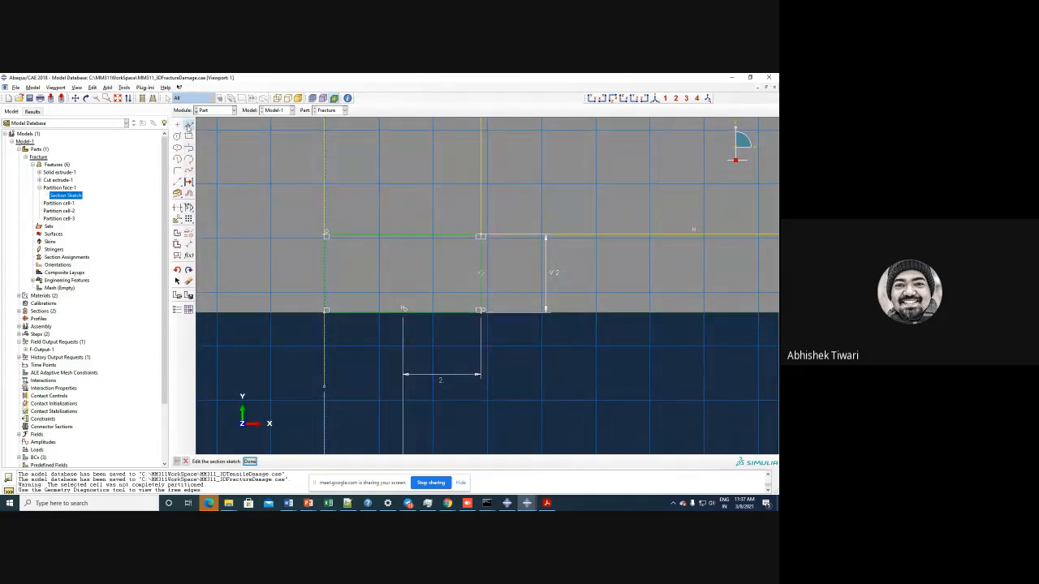
left_click(188, 125)
left_click(402, 310)
scroll(401, 311, "down", 4)
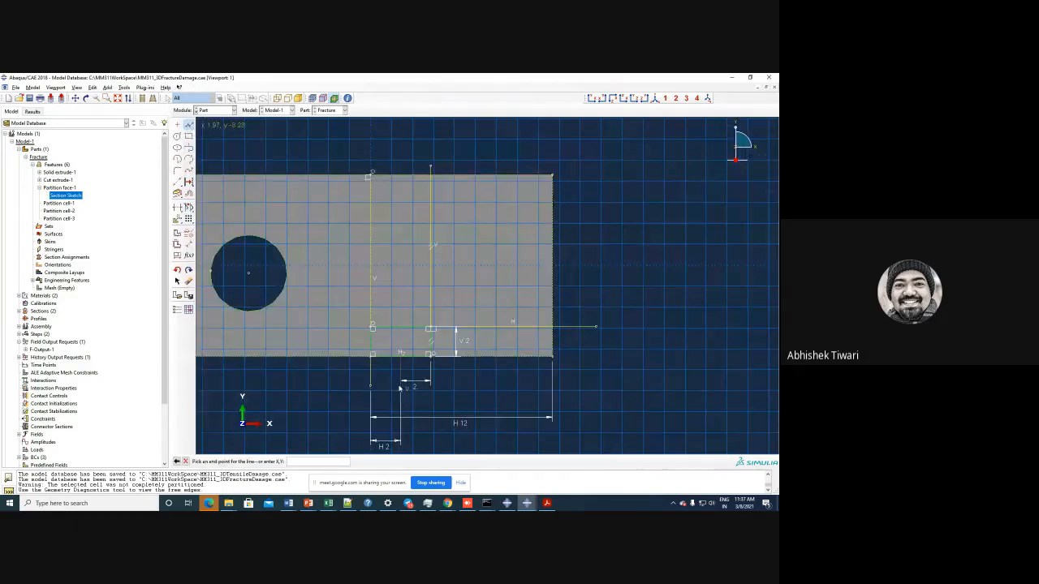
left_click(400, 155)
left_click(185, 461)
left_click(250, 462)
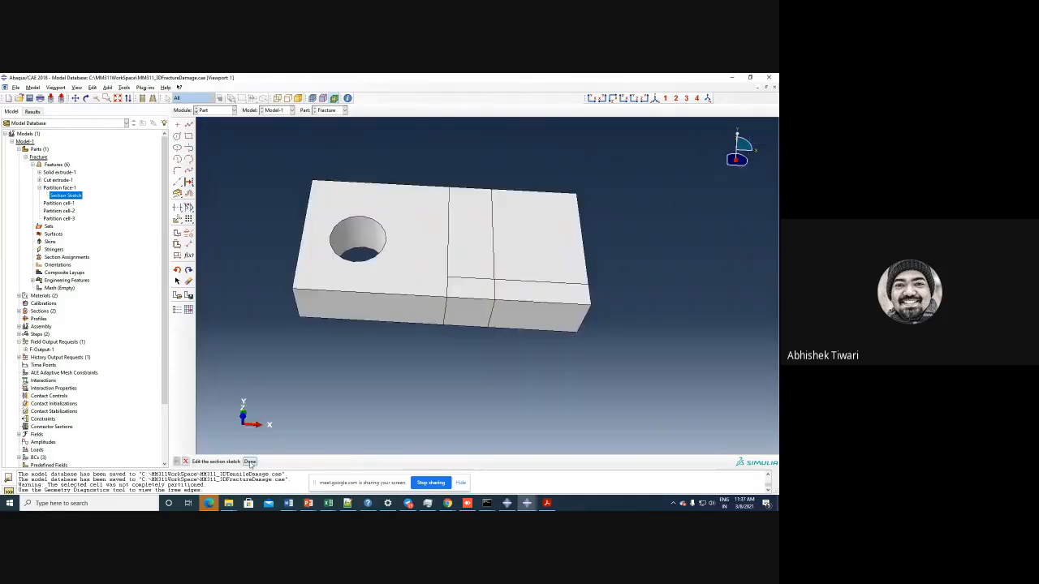
- Regenerate the Fracture part's features, keeping the sketch changes and suppressing the features that cannot regenerate
left_click(38, 168)
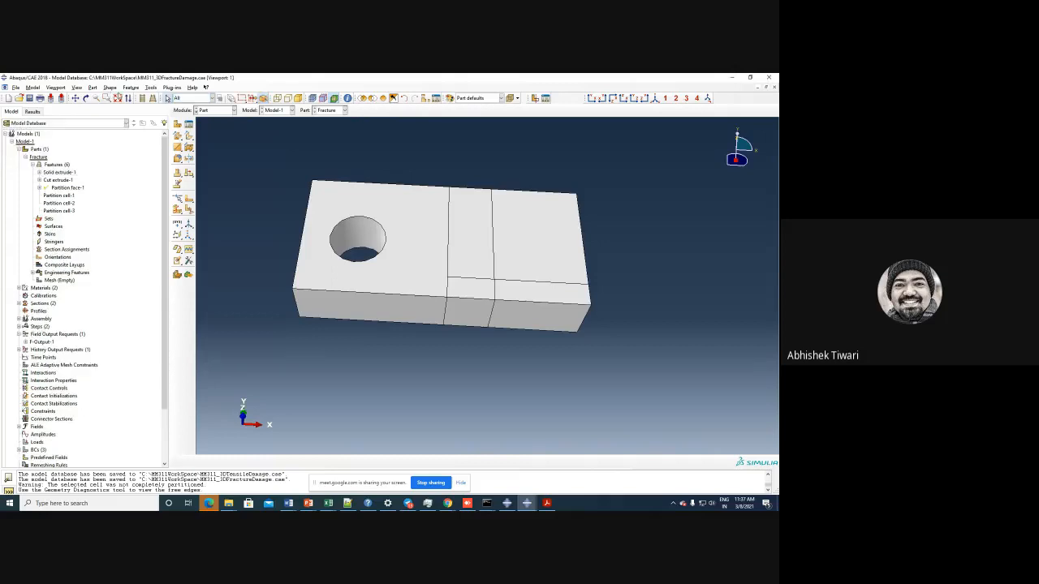
left_click(128, 98)
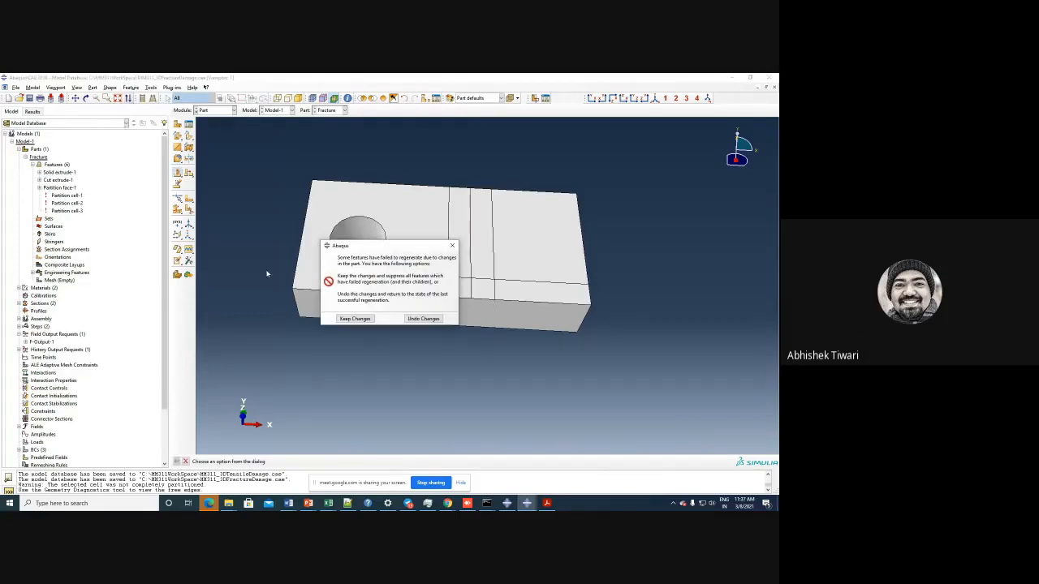
left_click(357, 318)
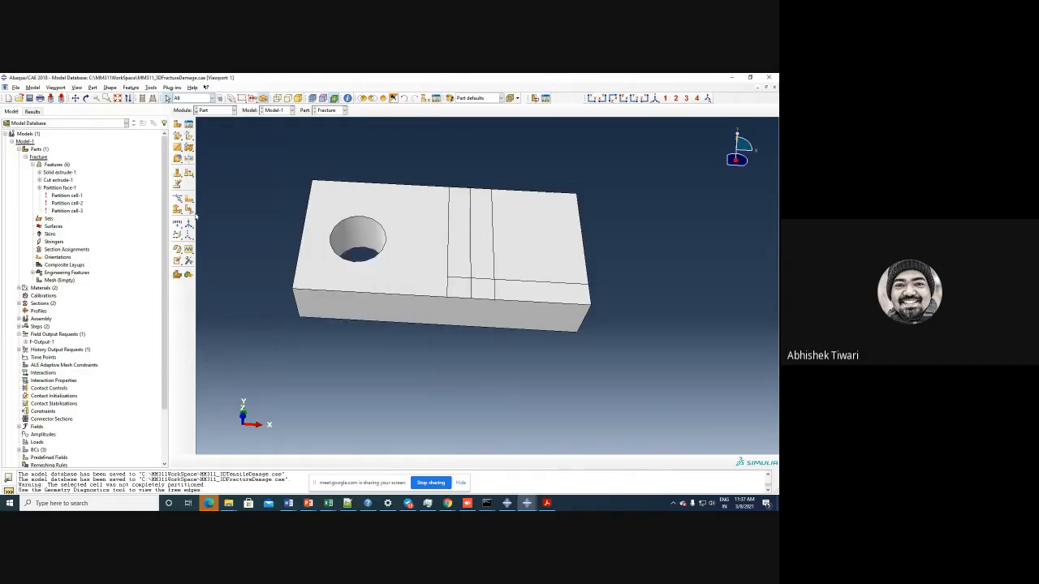
- Partition the whole block by sweeping the new middle crosswise line along the block's thickness edge
left_click(189, 210)
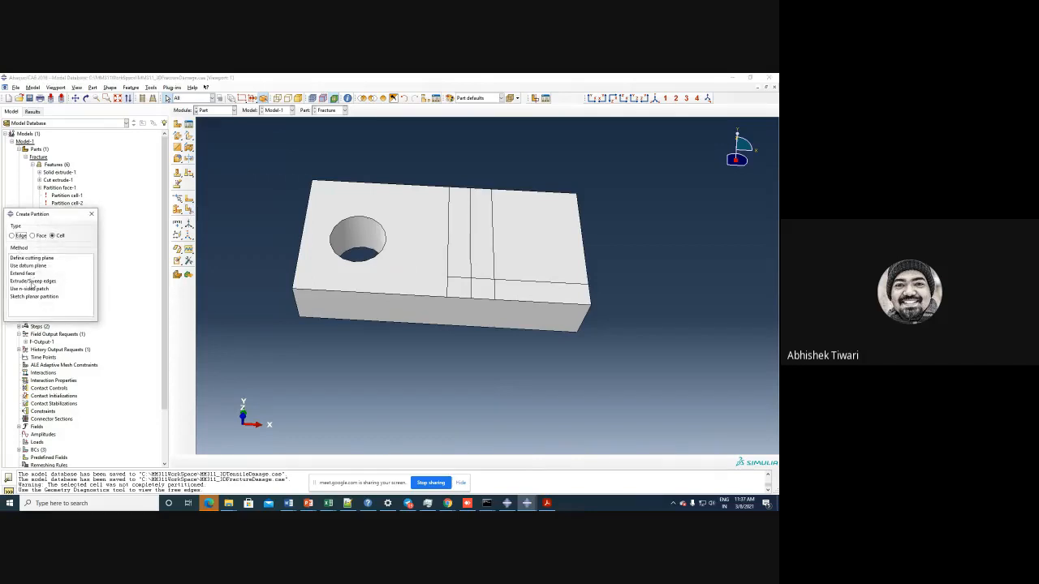
left_click(31, 282)
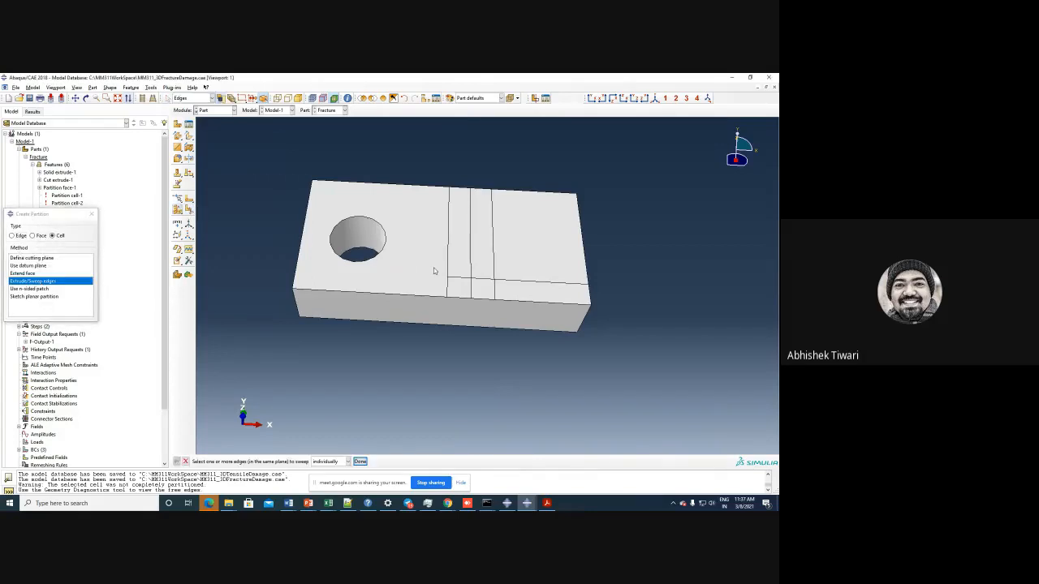
left_click(471, 292)
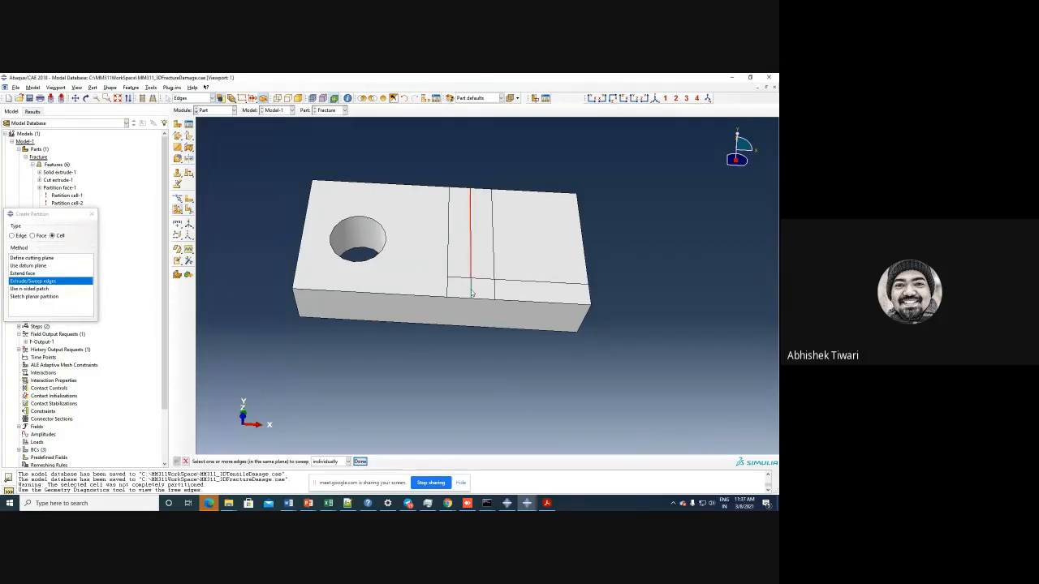
left_click(359, 462)
left_click(338, 462)
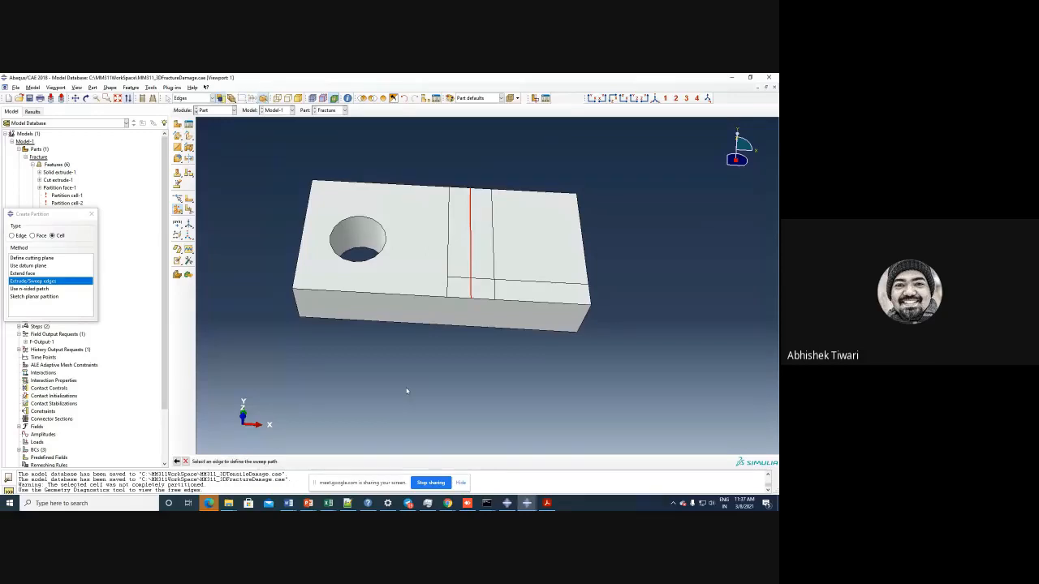
left_click(582, 322)
left_click(287, 460)
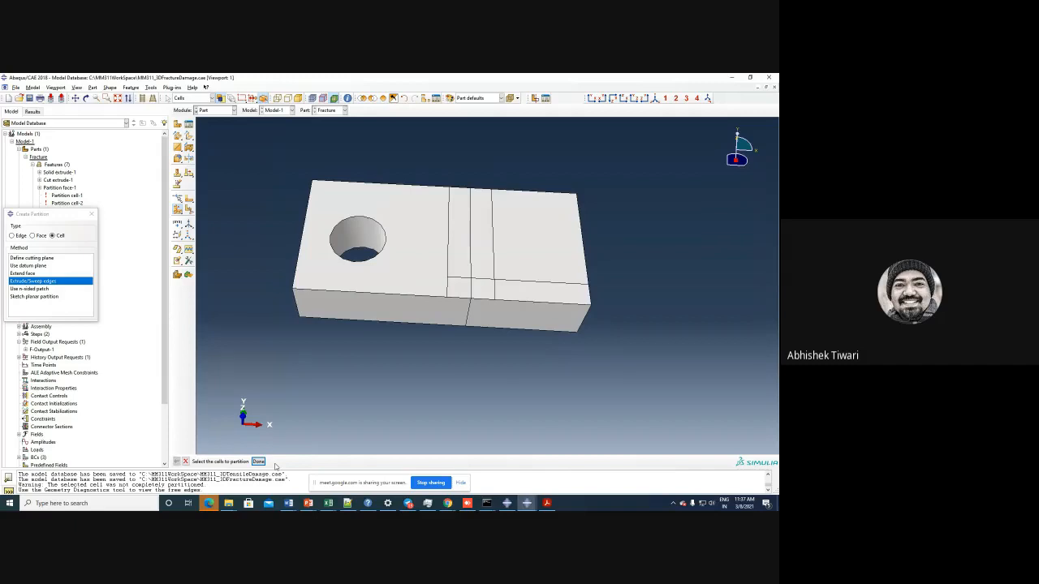
- Partition the cell containing the hole by sweeping the crosswise line nearest the hole along the block's thickness edge
left_click(447, 268)
middle_click(447, 268)
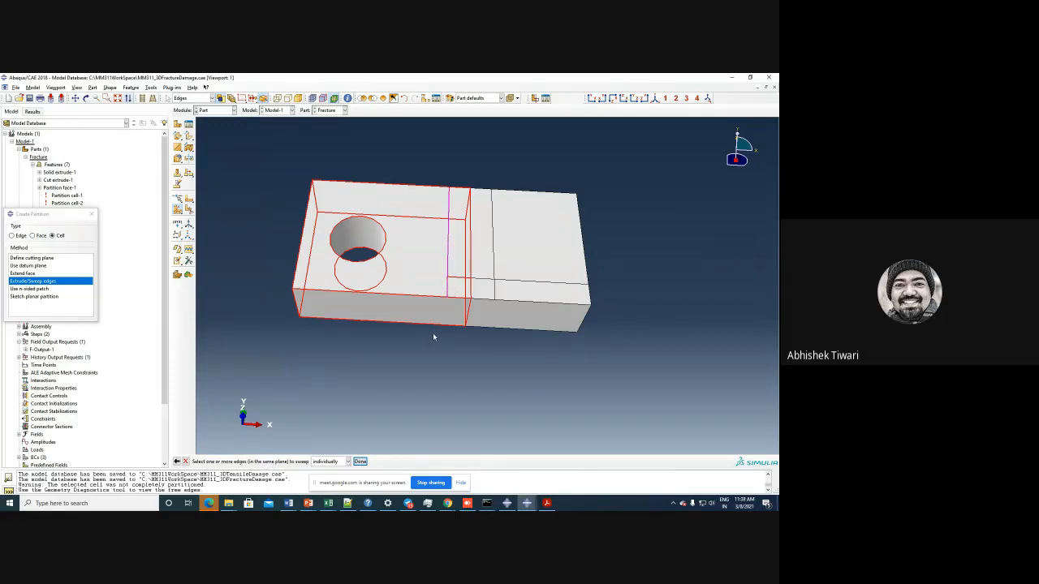
left_click(360, 461)
left_click(336, 462)
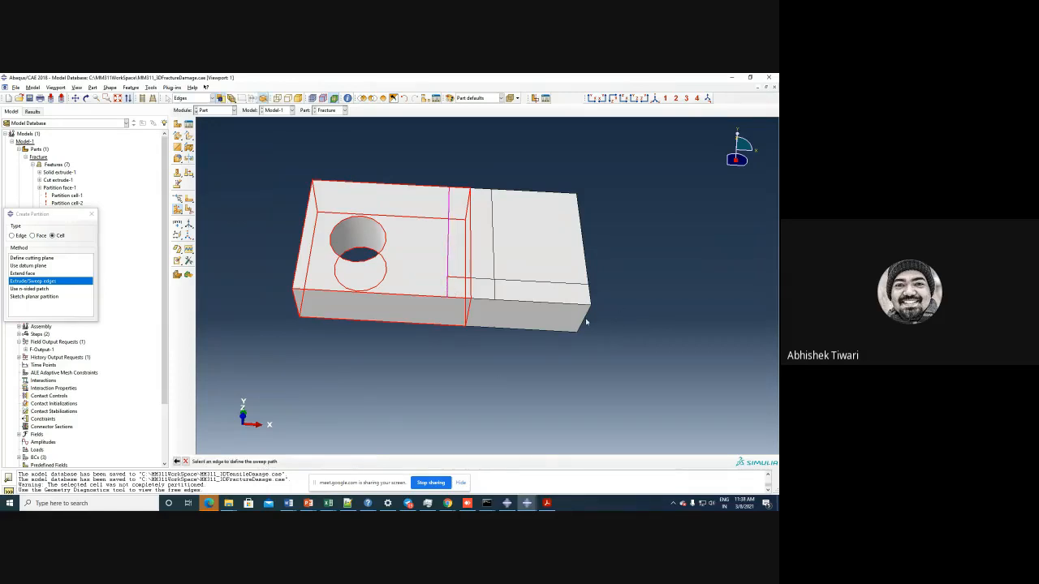
left_click(584, 323)
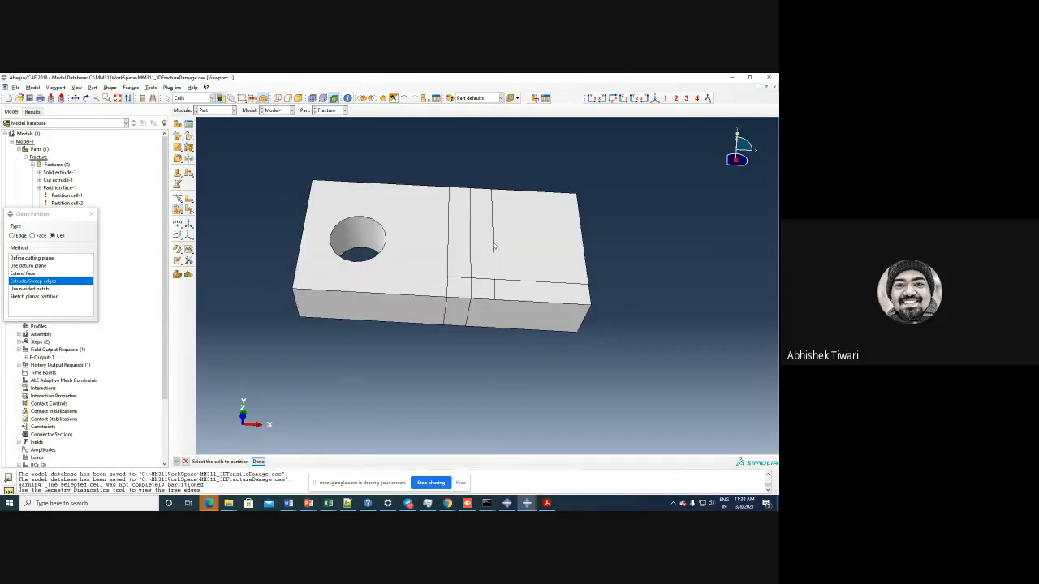
- Partition the cell without the hole by sweeping the crosswise line farthest from the hole along the block's thickness edge
left_click(494, 249)
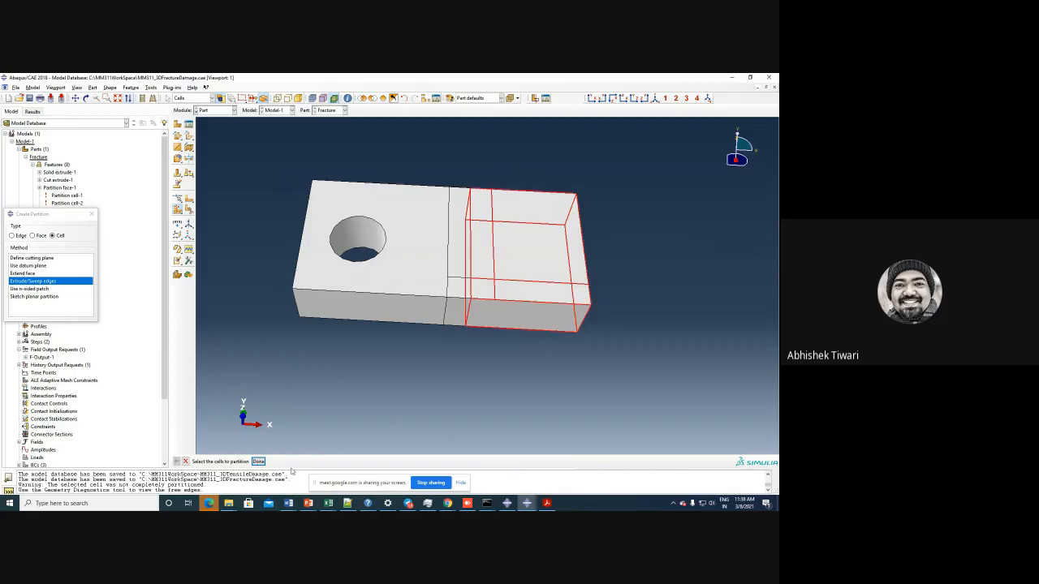
middle_click(495, 250)
left_click(492, 258)
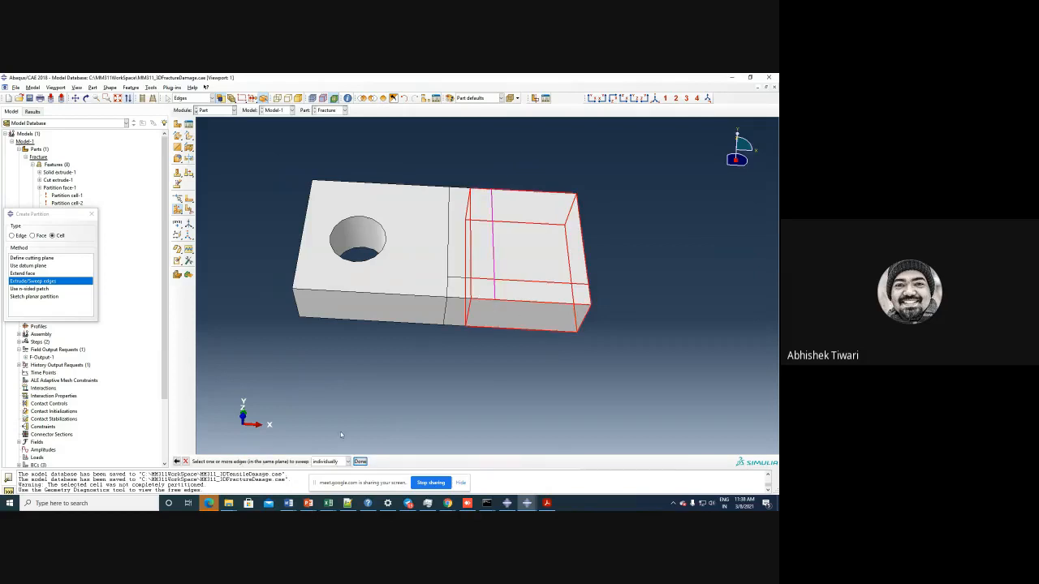
left_click(360, 461)
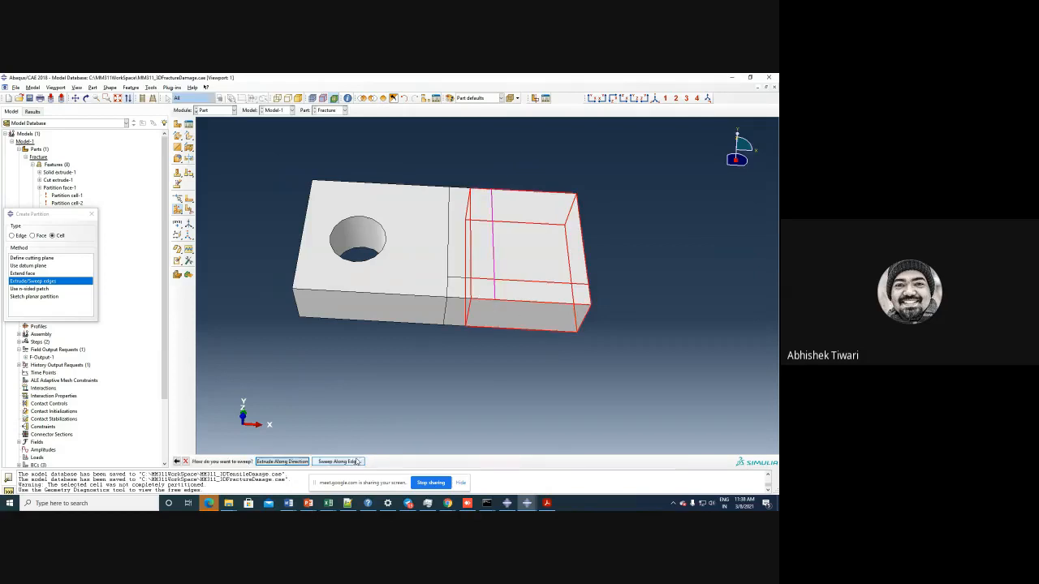
left_click(583, 324)
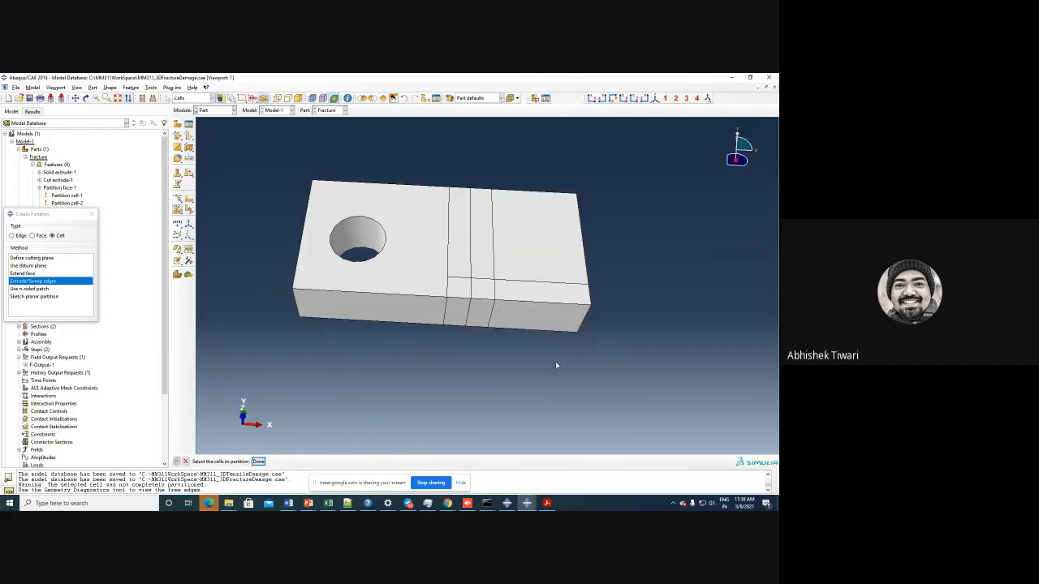
- Partition the end cell farthest from the hole by sweeping the lengthwise sketched line along the block's thickness edge
left_click(548, 279)
left_click(260, 460)
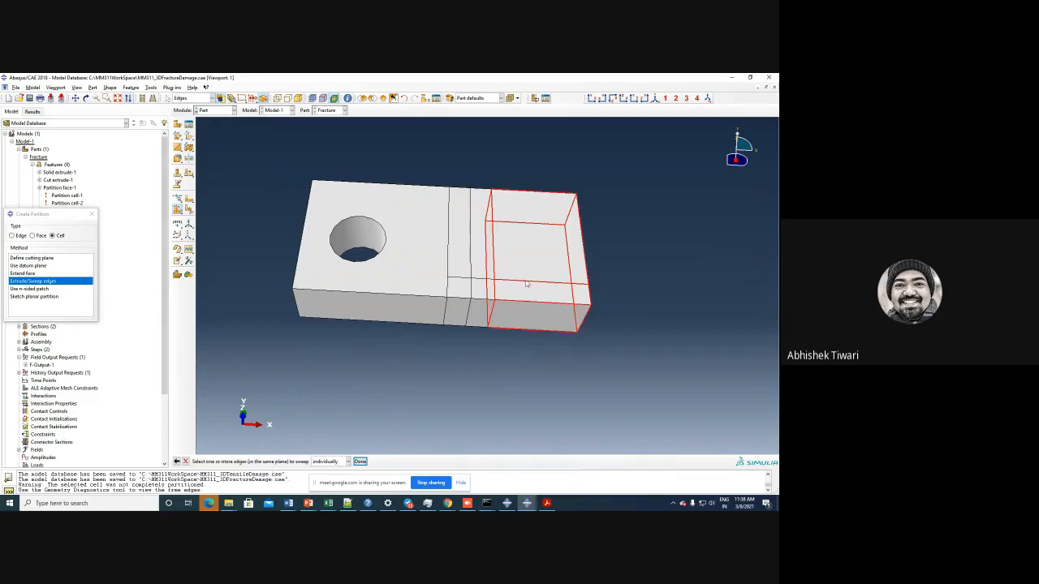
left_click(360, 461)
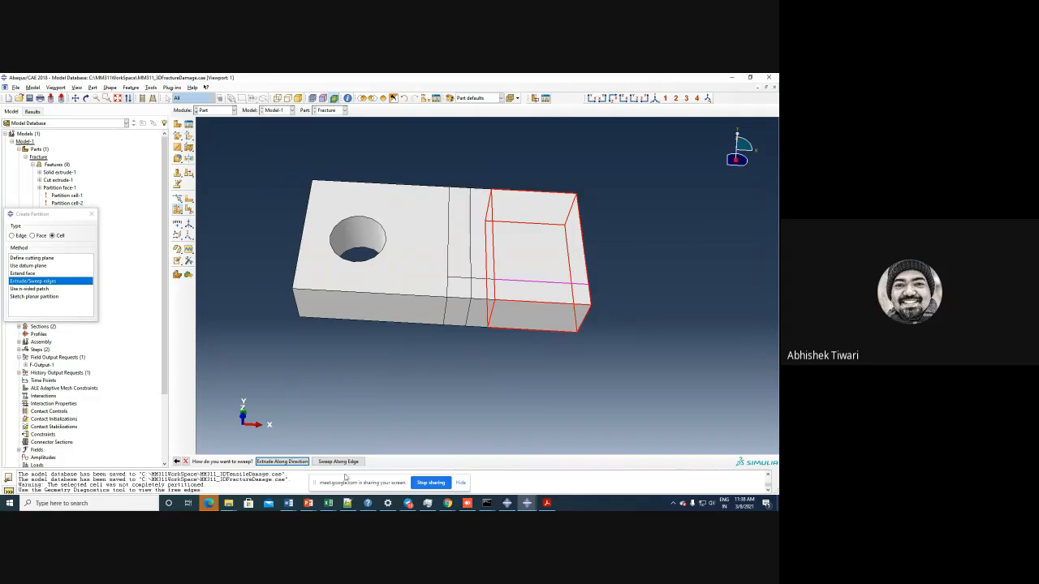
left_click(338, 460)
left_click(581, 327)
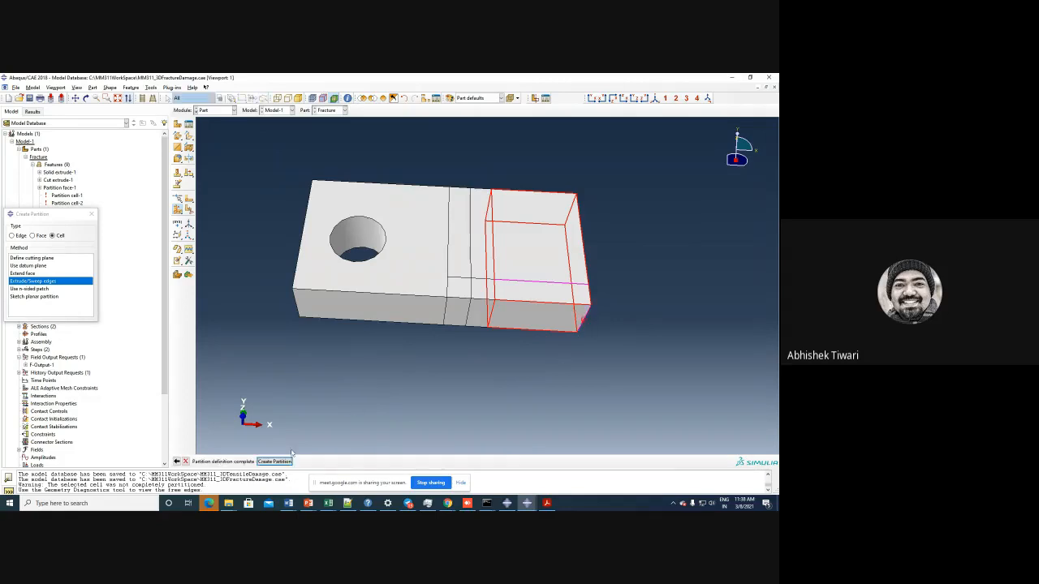
left_click(274, 461)
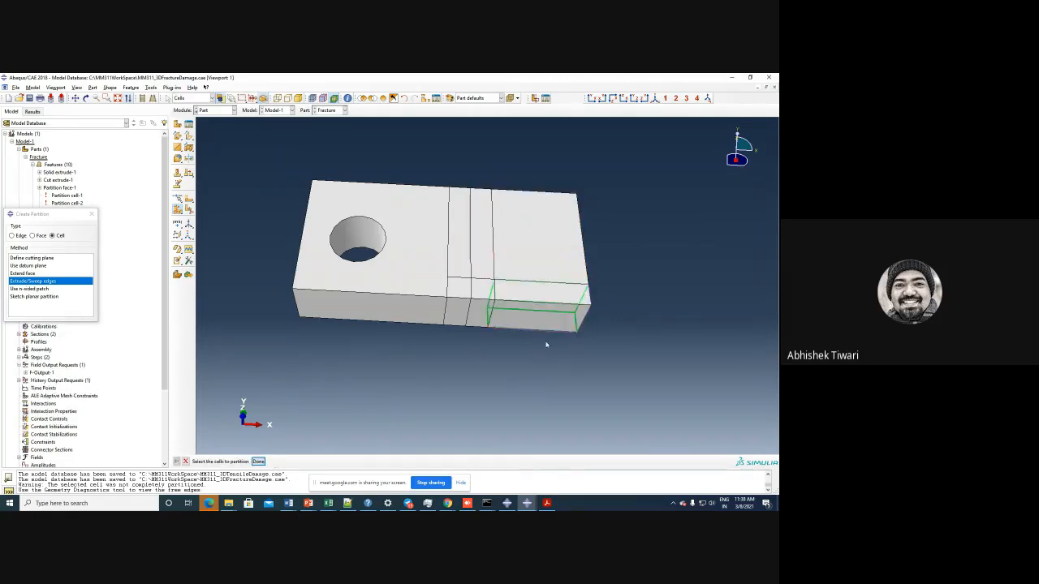
- Partition the narrow cell between the middle and farthest crosswise lines by sweeping the short lengthwise line along the thickness edge
left_click_drag(546, 345, 471, 238, "ctrl+alt")
left_click_drag(575, 278, 464, 354, "ctrl+alt")
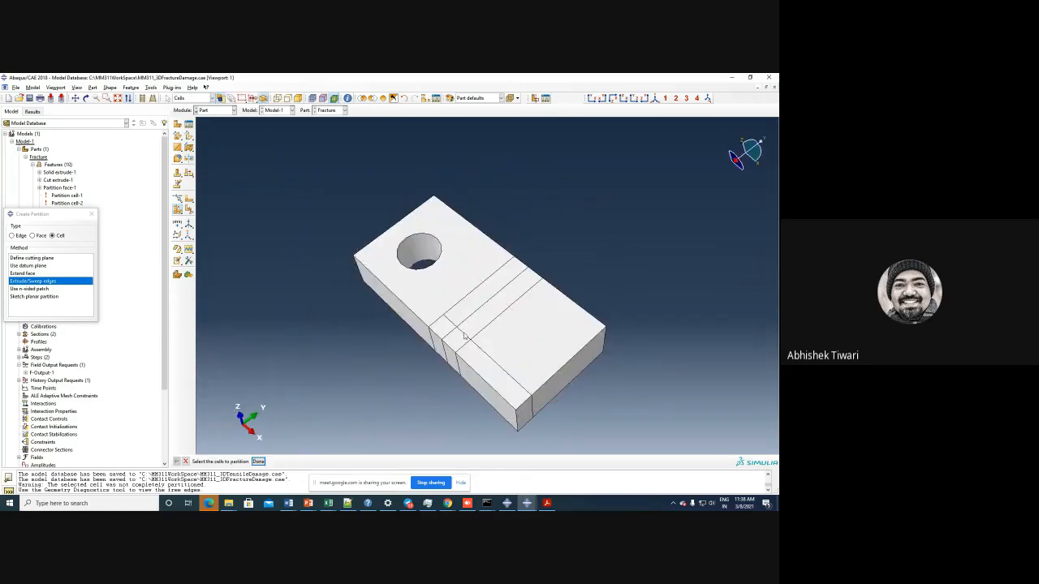
left_click(465, 335)
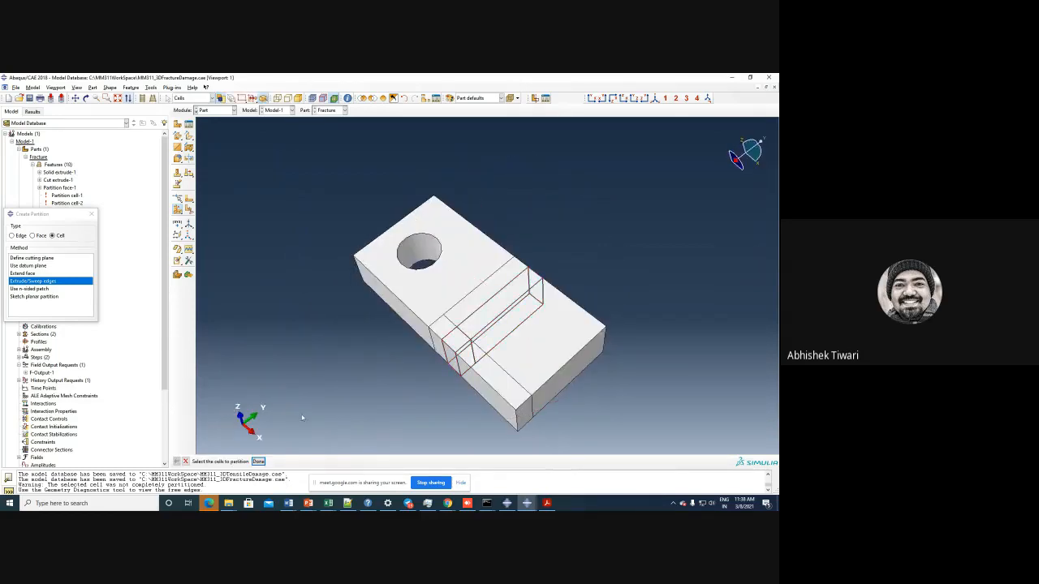
left_click(258, 460)
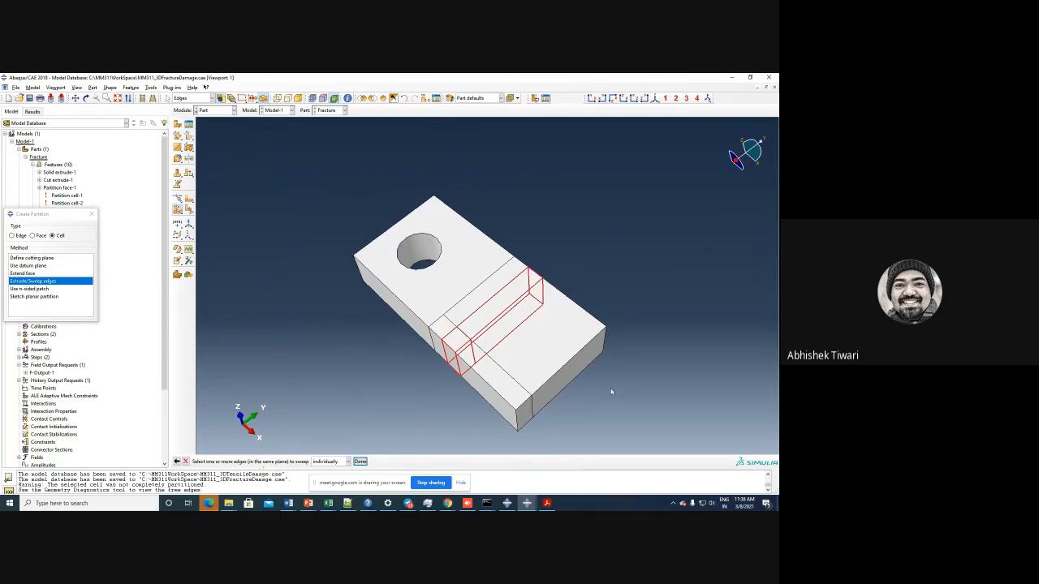
left_click_drag(611, 392, 447, 341, "ctrl+alt")
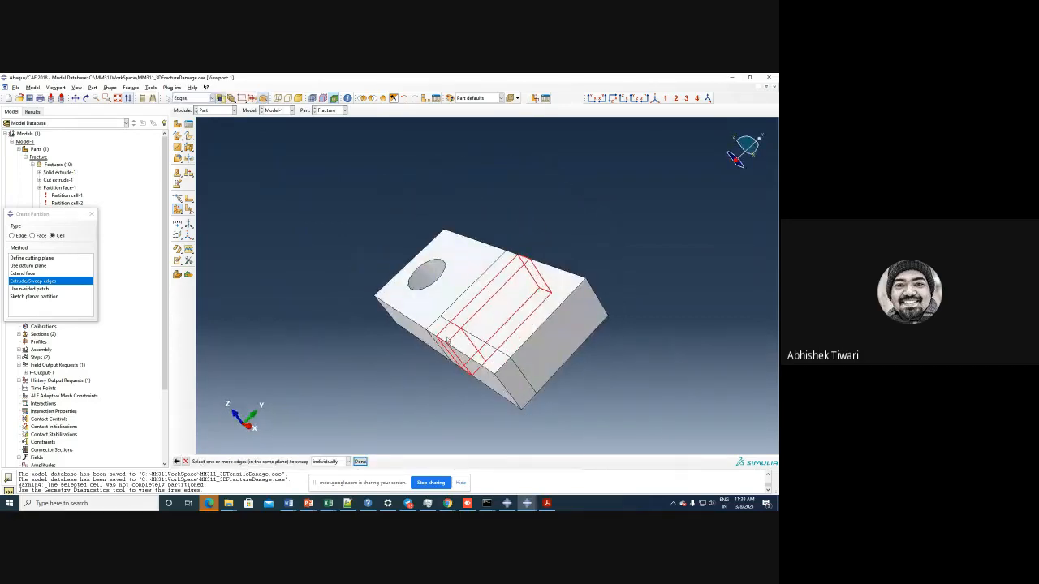
left_click(359, 460)
left_click(340, 464)
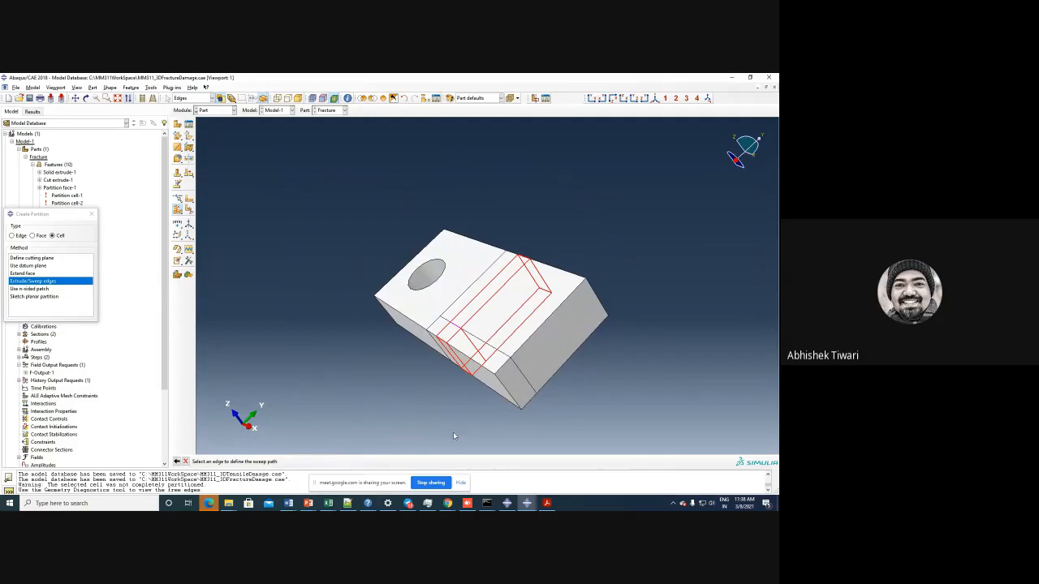
left_click(525, 378)
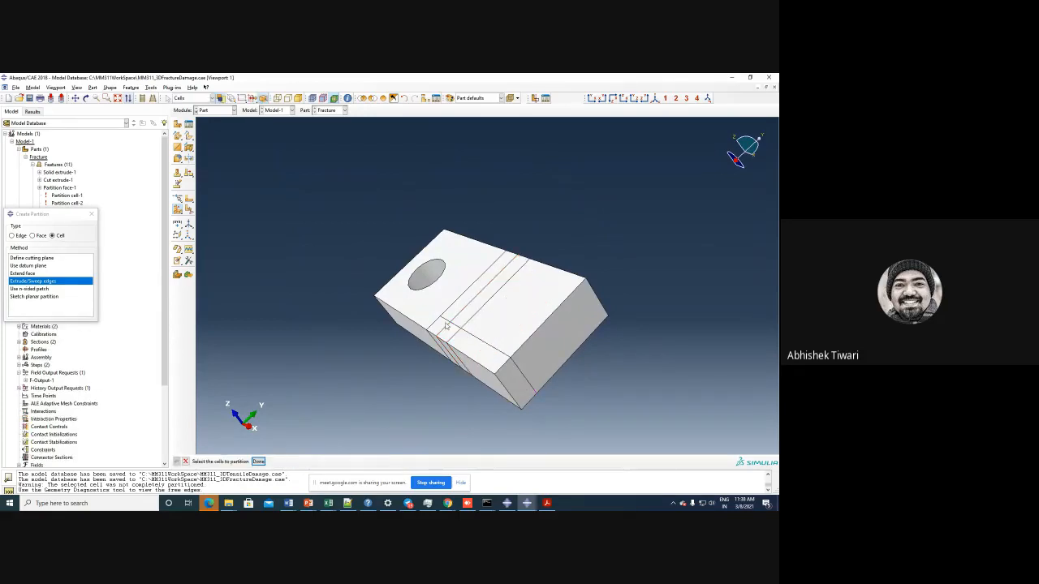
- Partition the narrow cell between the nearest and middle crosswise lines by sweeping the short lengthwise line along the block's thickness edge
left_click(479, 308)
left_click(258, 461)
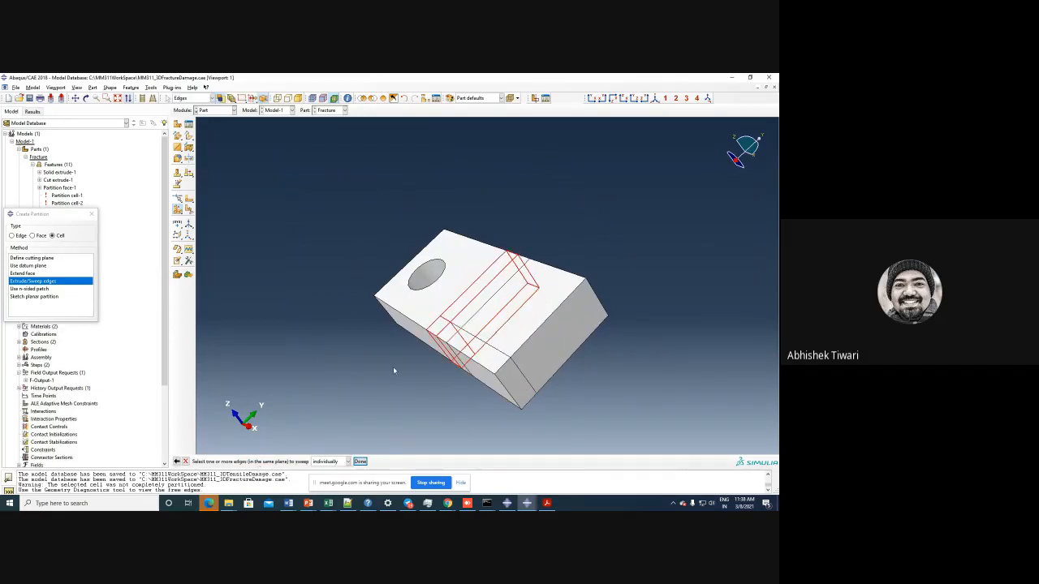
left_click(360, 461)
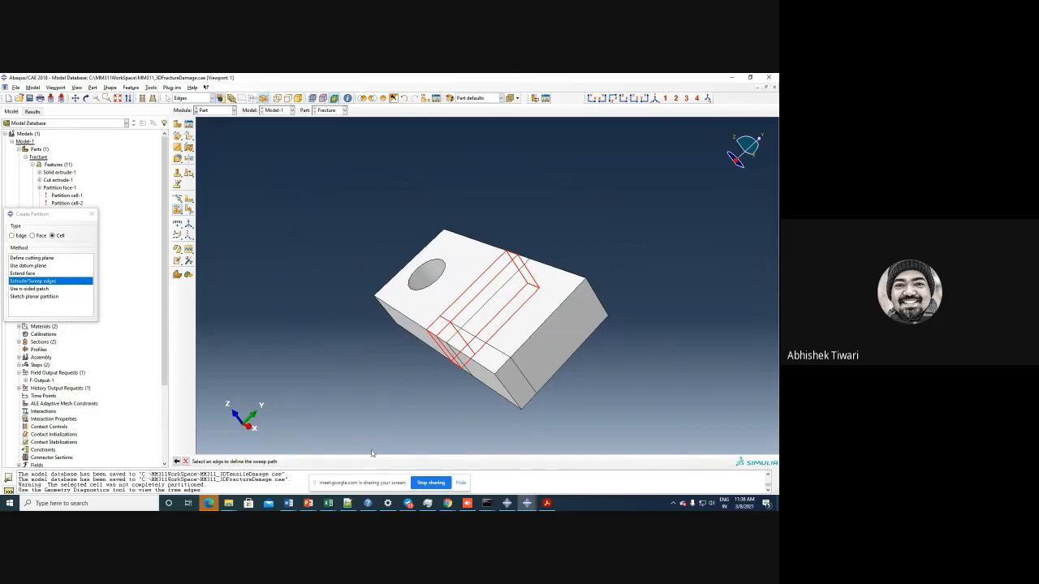
left_click(521, 376)
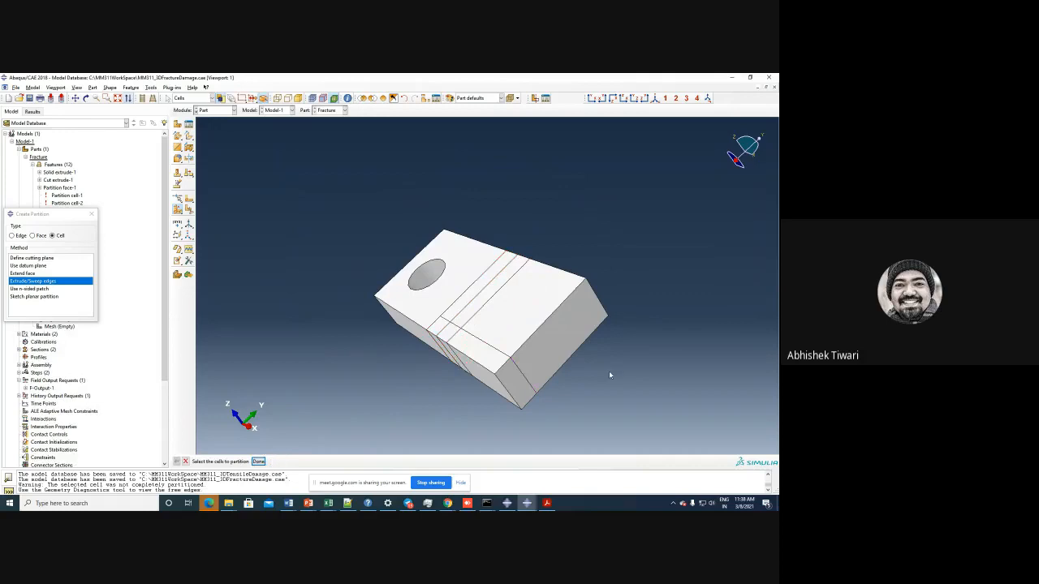
left_click_drag(609, 373, 424, 327, "ctrl+alt")
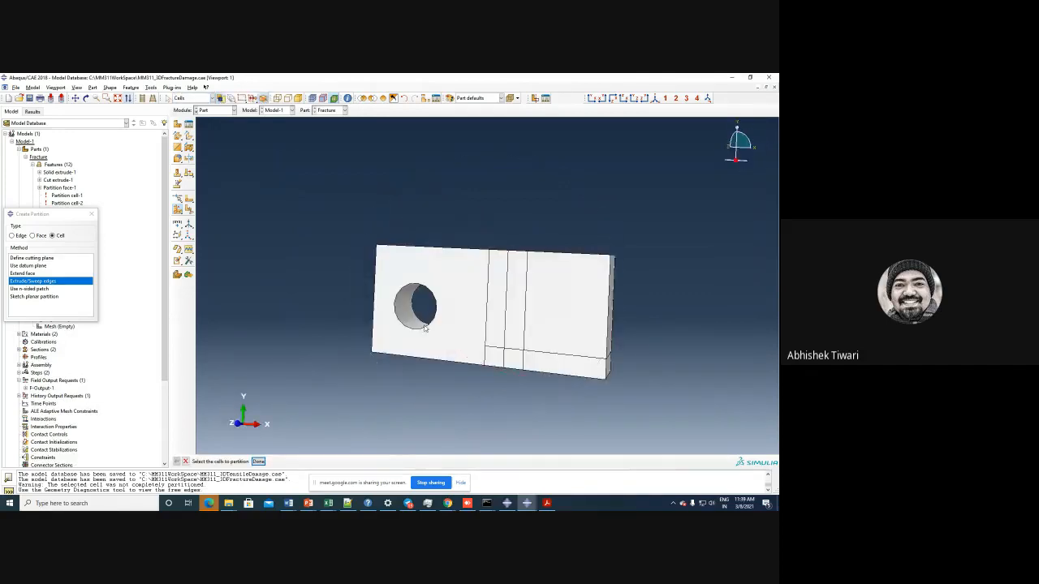
- In the Property module, review the ductile damage data of Material-1-Copy and rename that material to Material-Damage
left_click(215, 109)
left_click(212, 128)
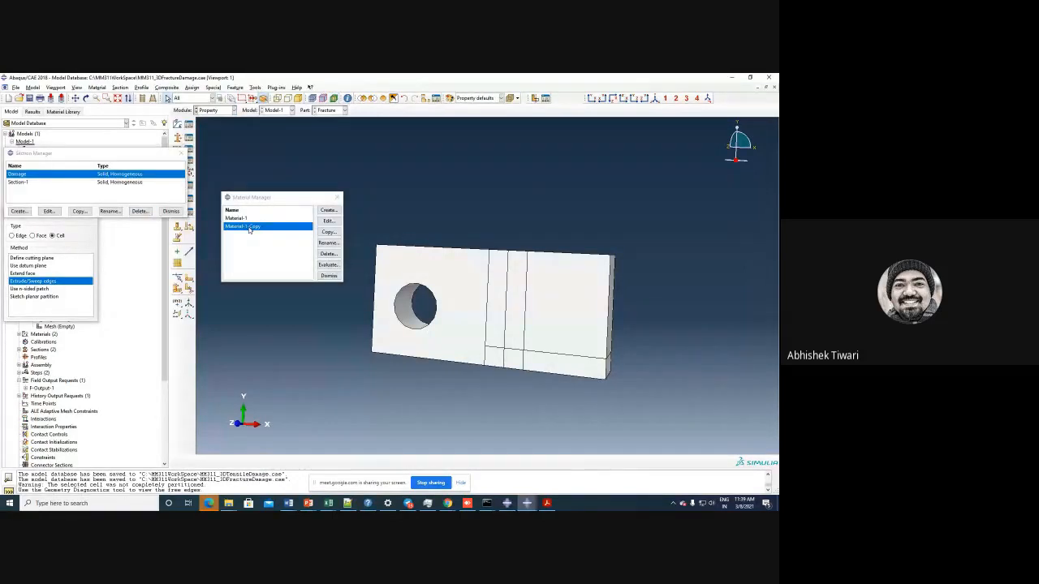
left_click(328, 221)
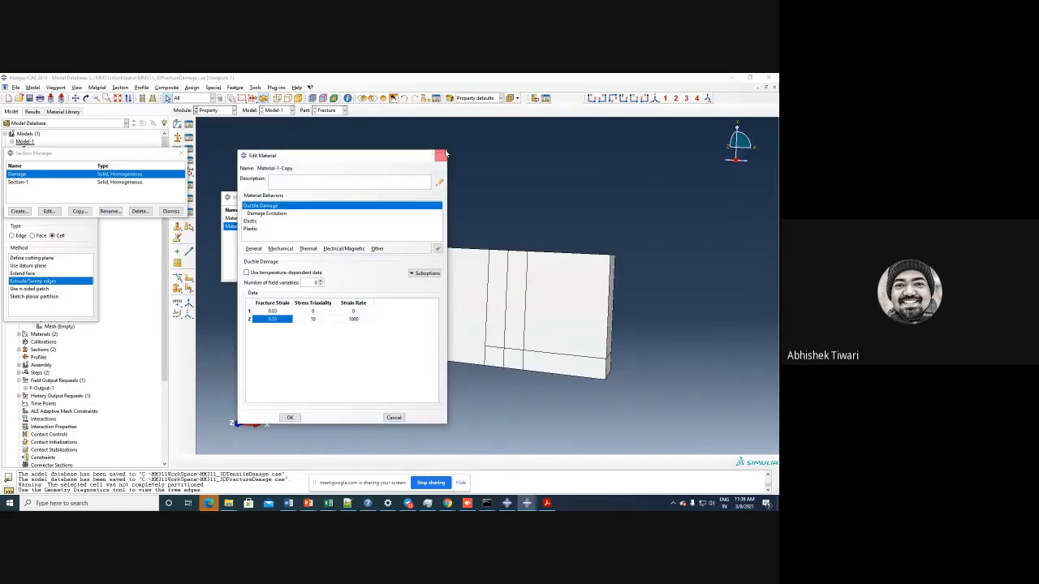
left_click(443, 154)
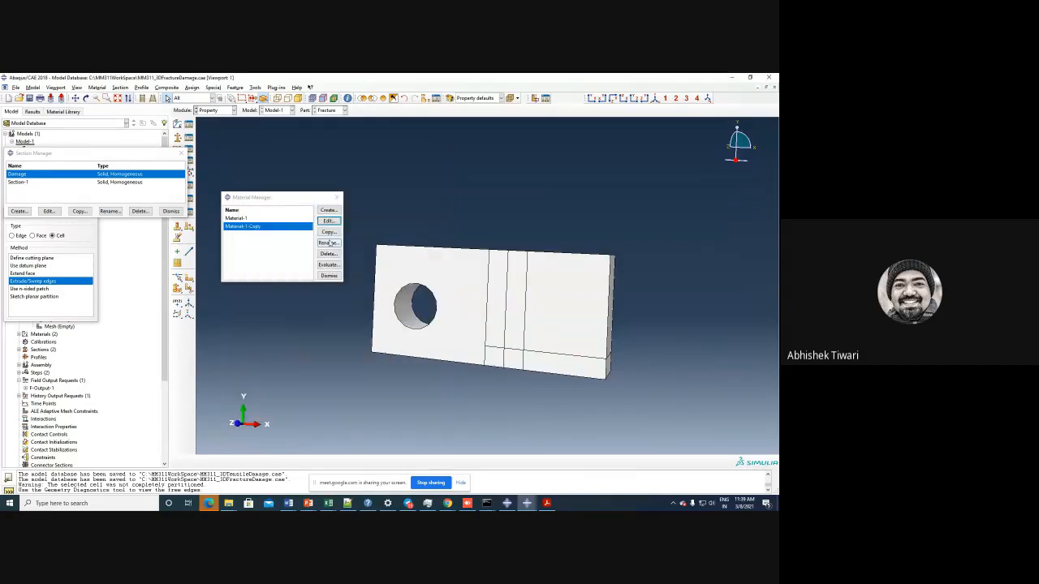
left_click(327, 242)
left_click(52, 247)
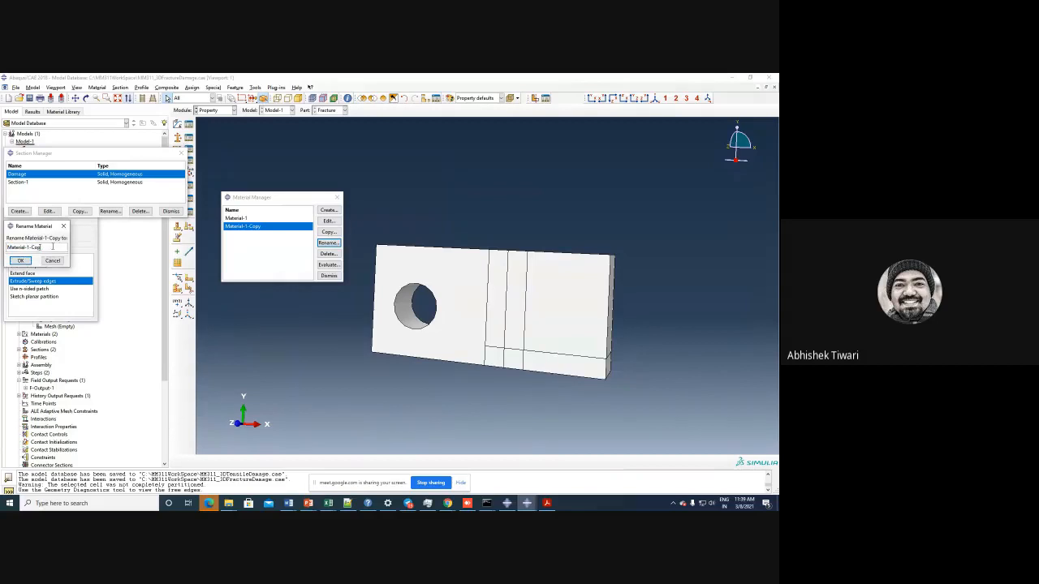
key("BackSpace")
key("BackSpace")
key("BackSpace")
key("BackSpace")
key("BackSpace")
key("BackSpace")
type("Damage")
left_click(18, 261)
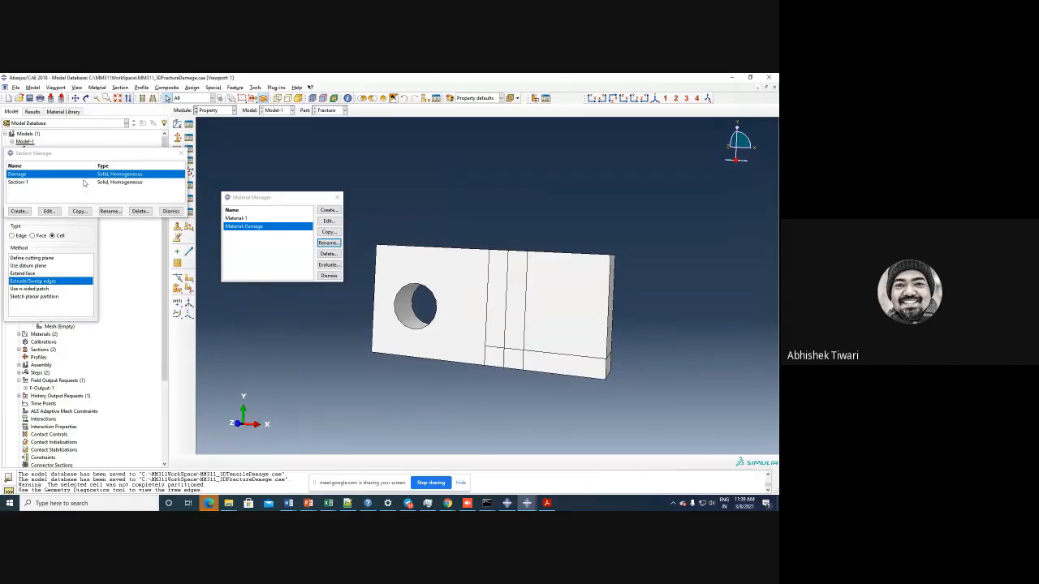
- Review the elastic definition of Material-1 and close the leftover Create Partition dialog
left_click(280, 219)
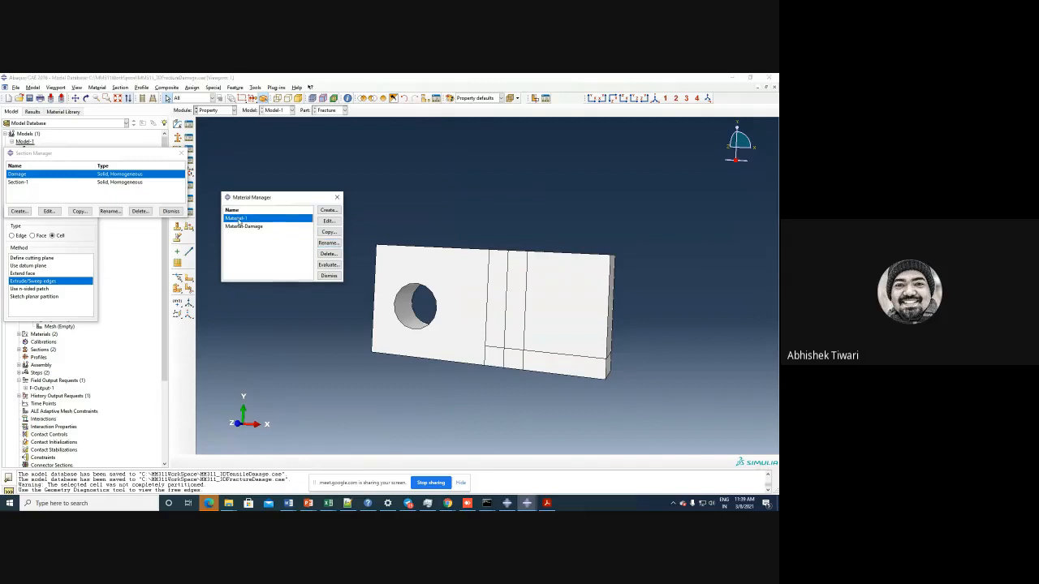
left_click(325, 221)
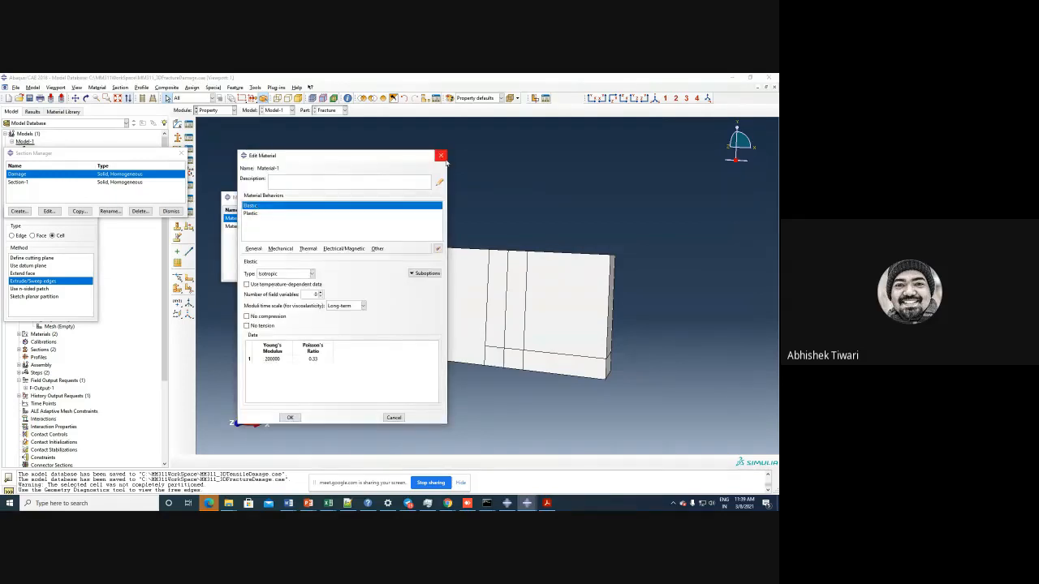
left_click(441, 156)
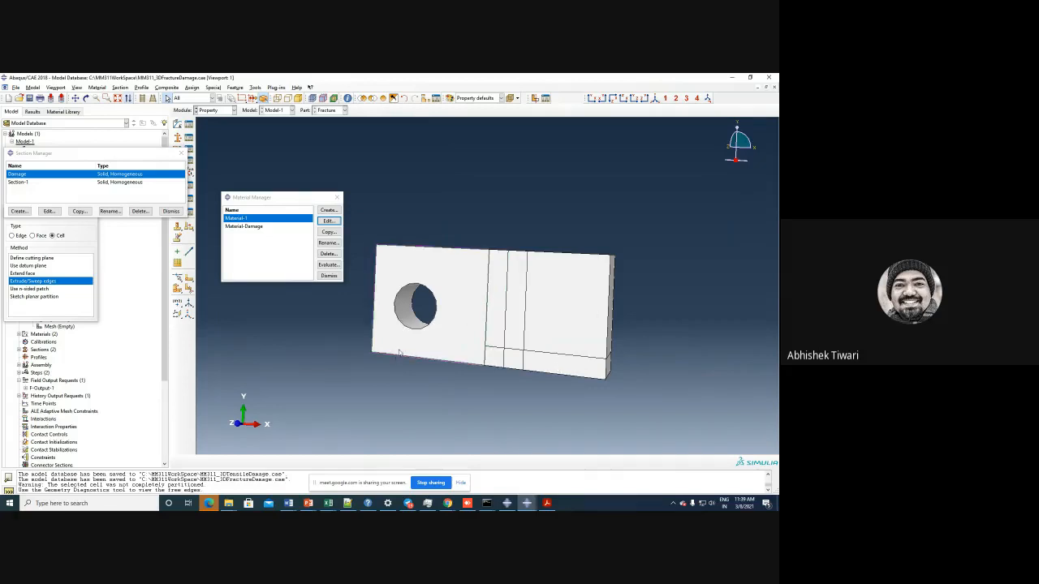
left_click(76, 231)
left_click(91, 213)
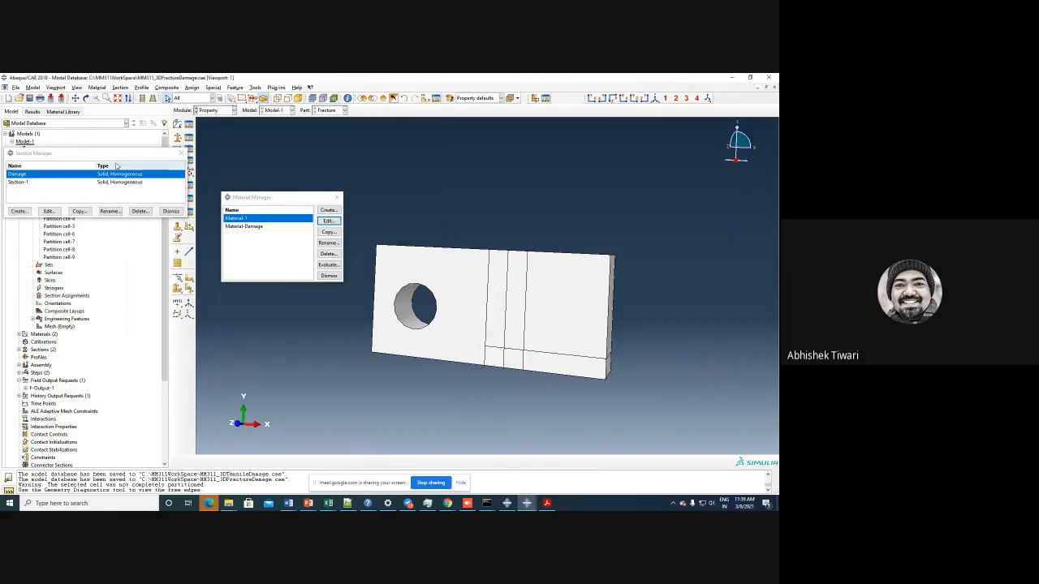
left_click(269, 230)
left_click(245, 219)
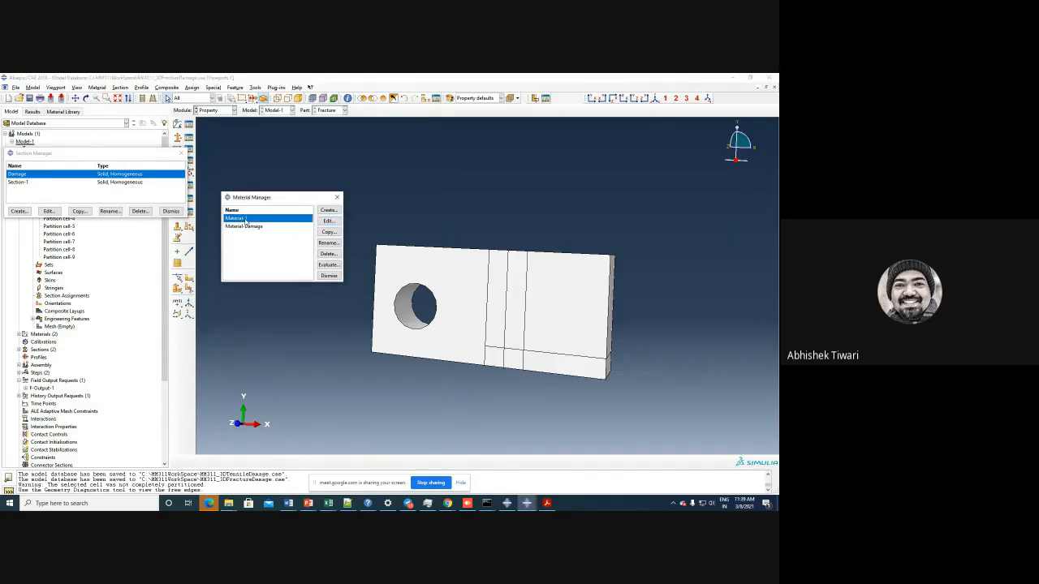
- Check which material Section-1 uses and keep its definition
left_click(21, 183)
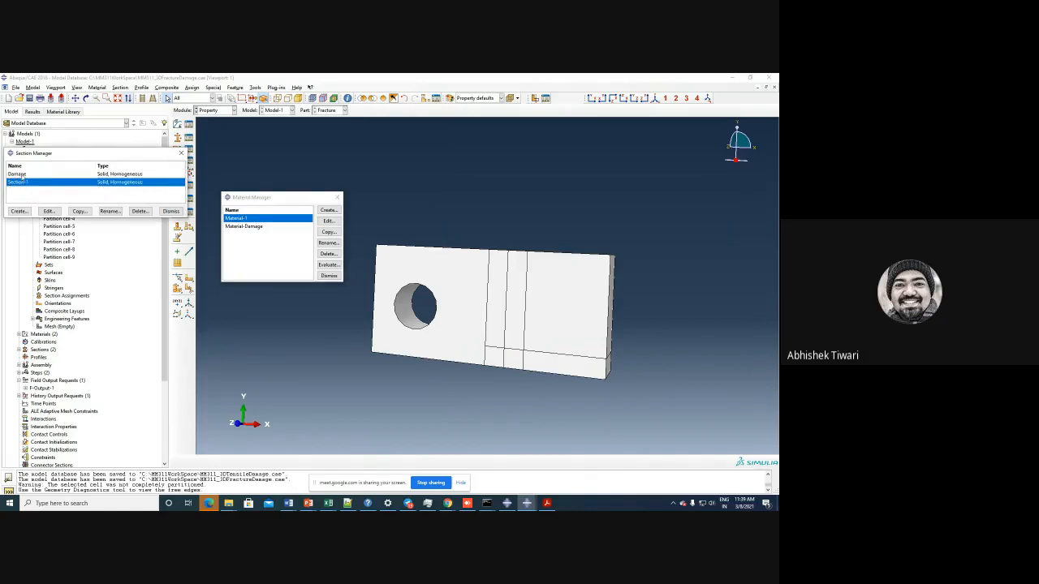
left_click(22, 175)
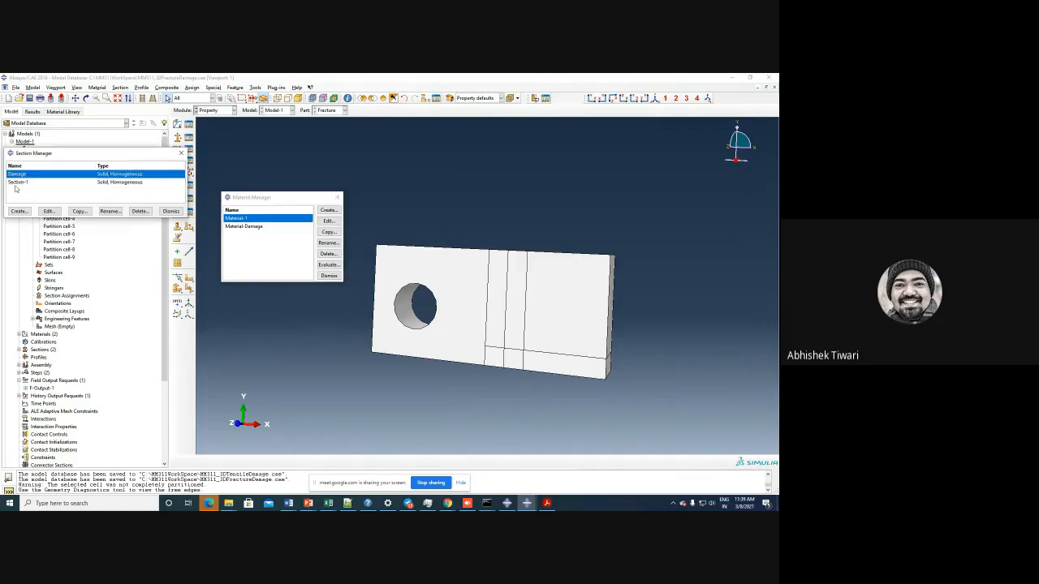
left_click(16, 183)
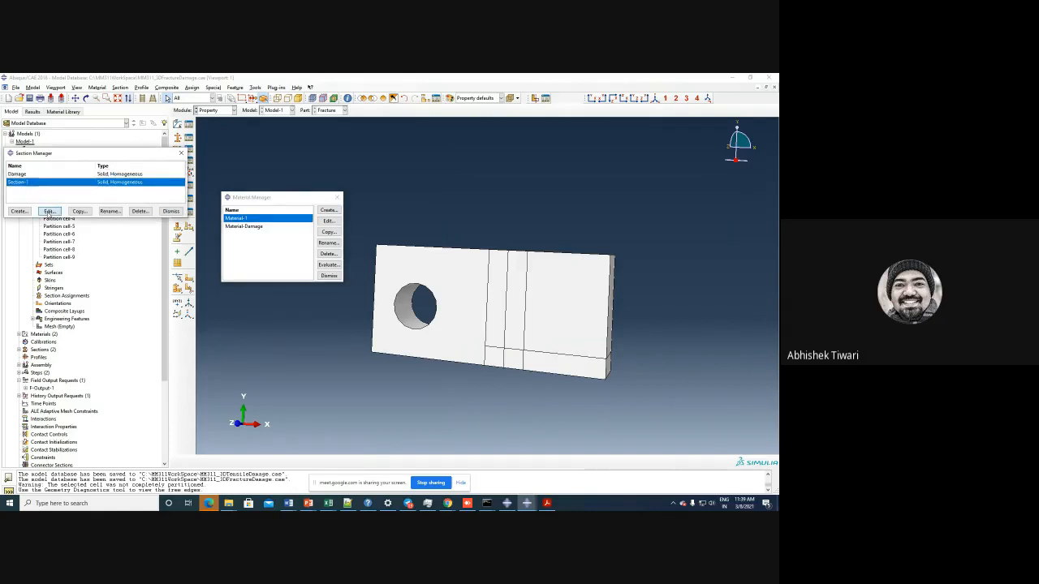
left_click(48, 211)
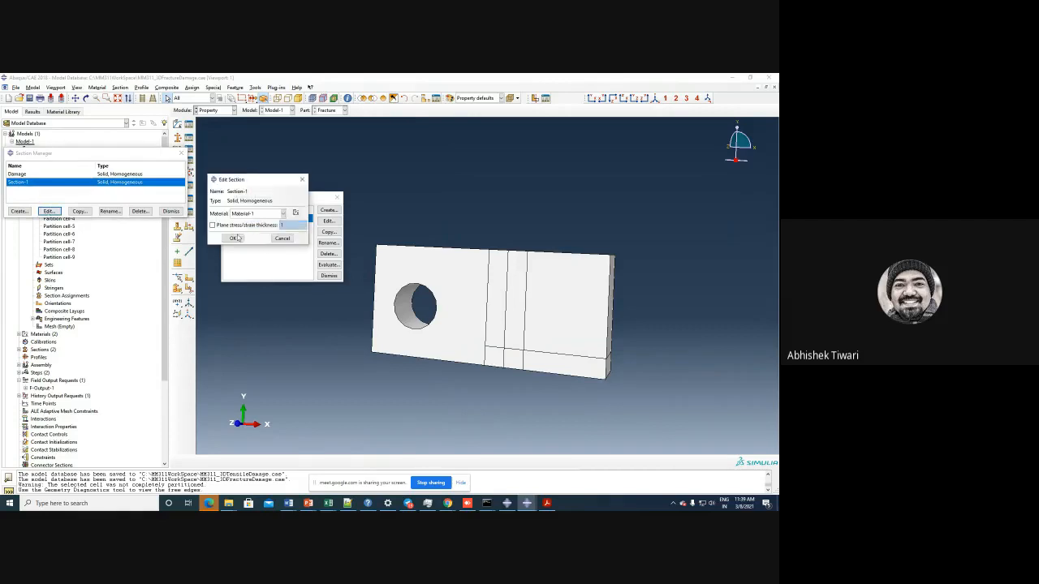
left_click(233, 238)
- Edit the Damage section so that it refers to the renamed material Material-Damage
left_click(18, 174)
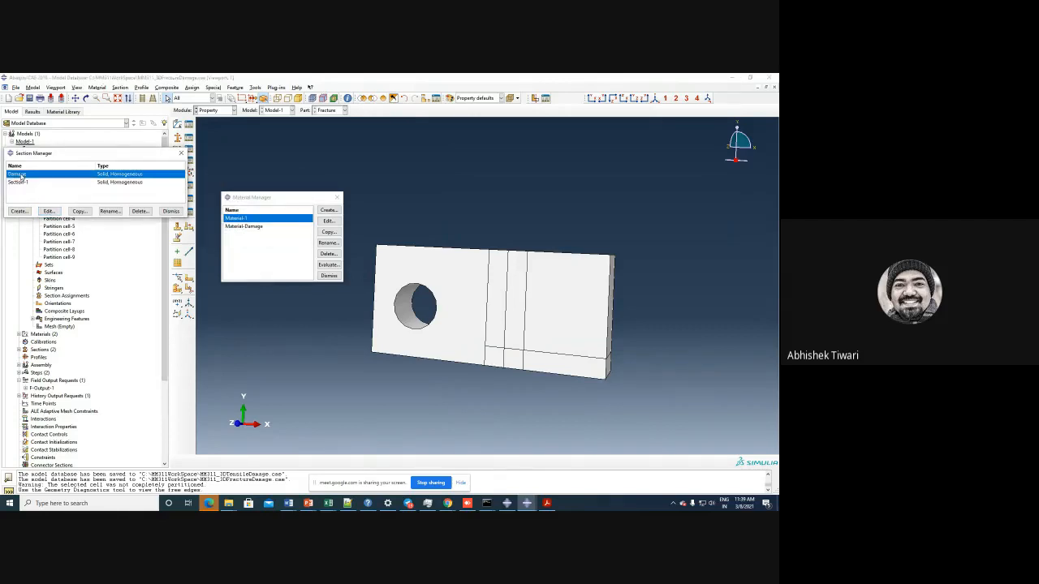
left_click(48, 211)
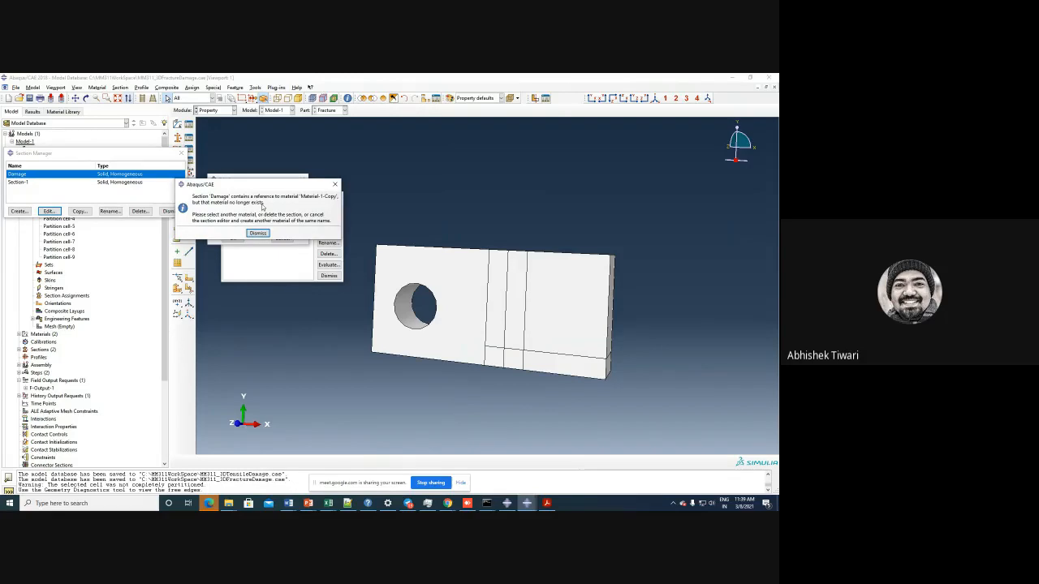
left_click(257, 233)
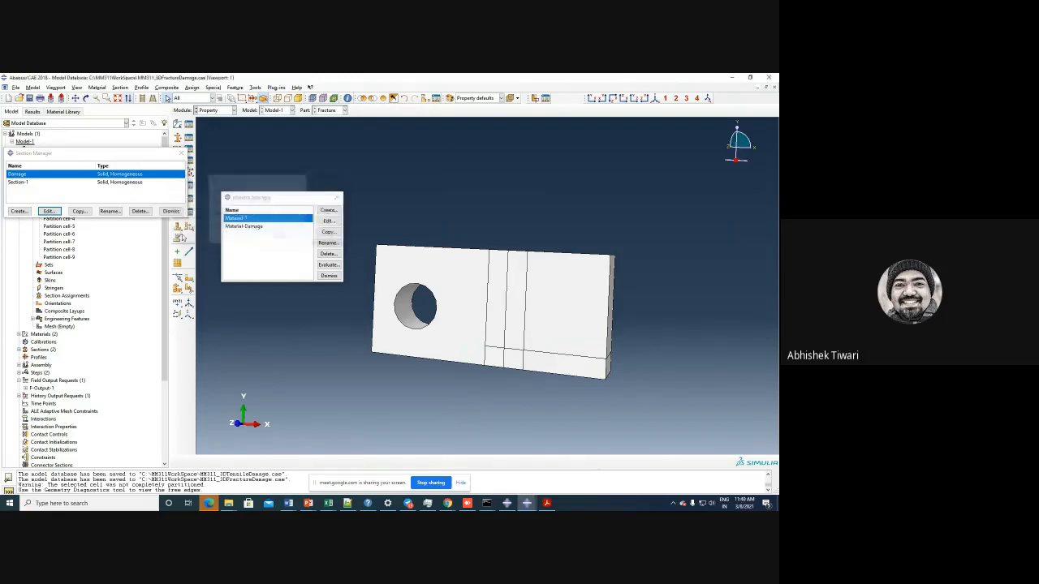
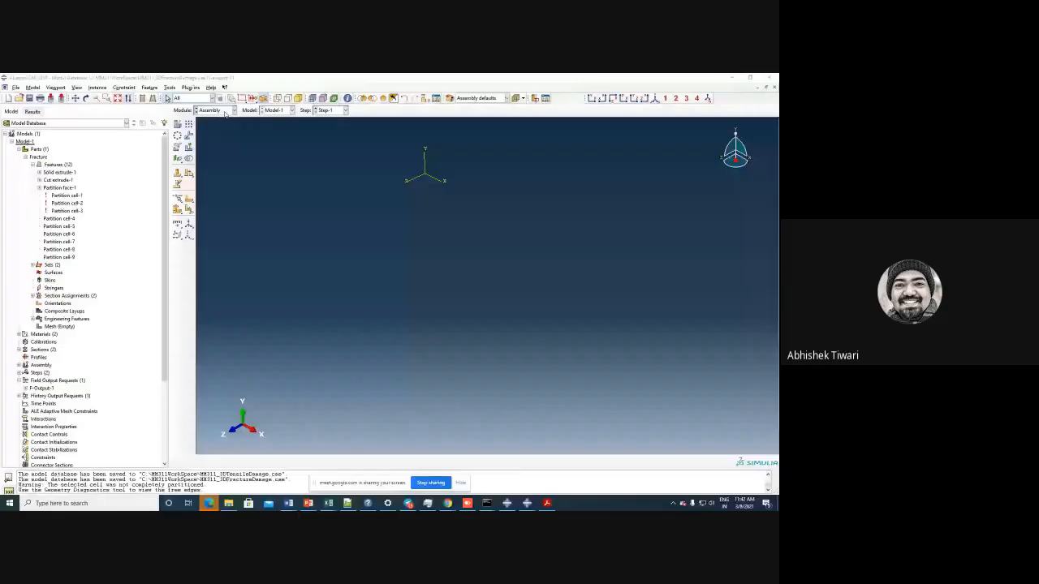
- Turn on captions in the Google Meet meeting and return to Abaqus/CAE
left_click(226, 112)
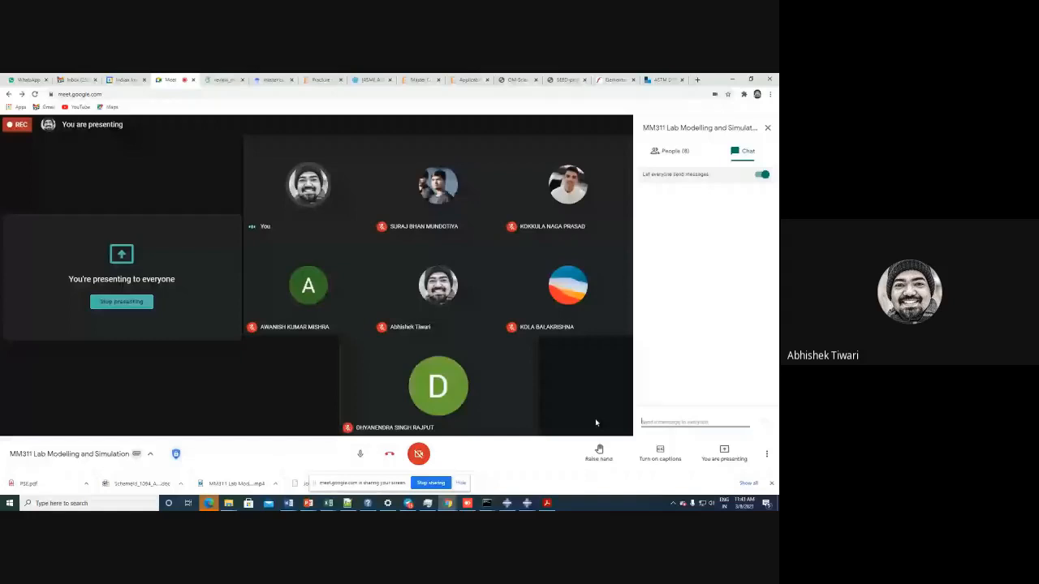
left_click(766, 453)
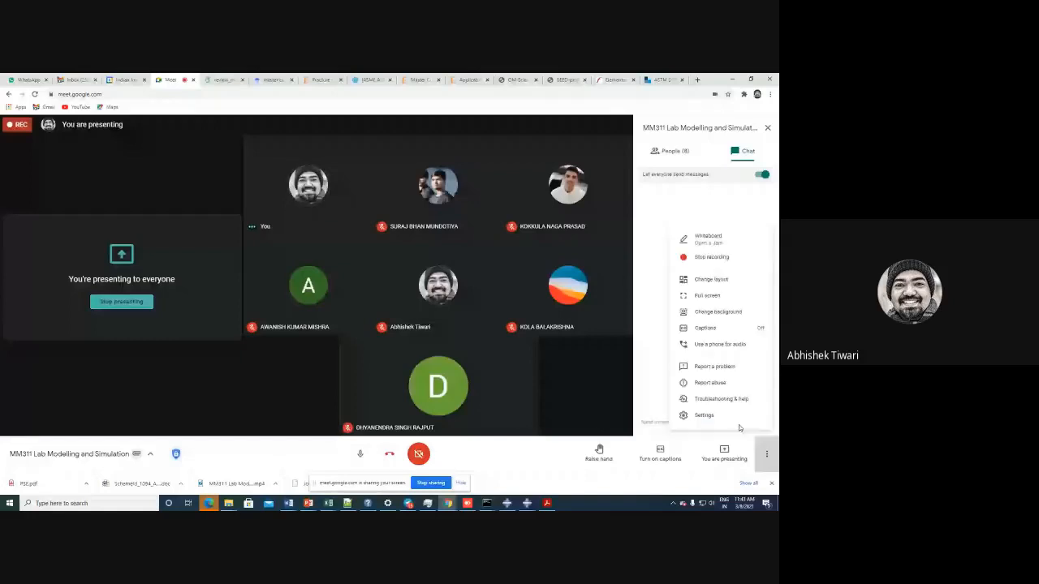
left_click(719, 327)
left_click(355, 289)
left_click(436, 367)
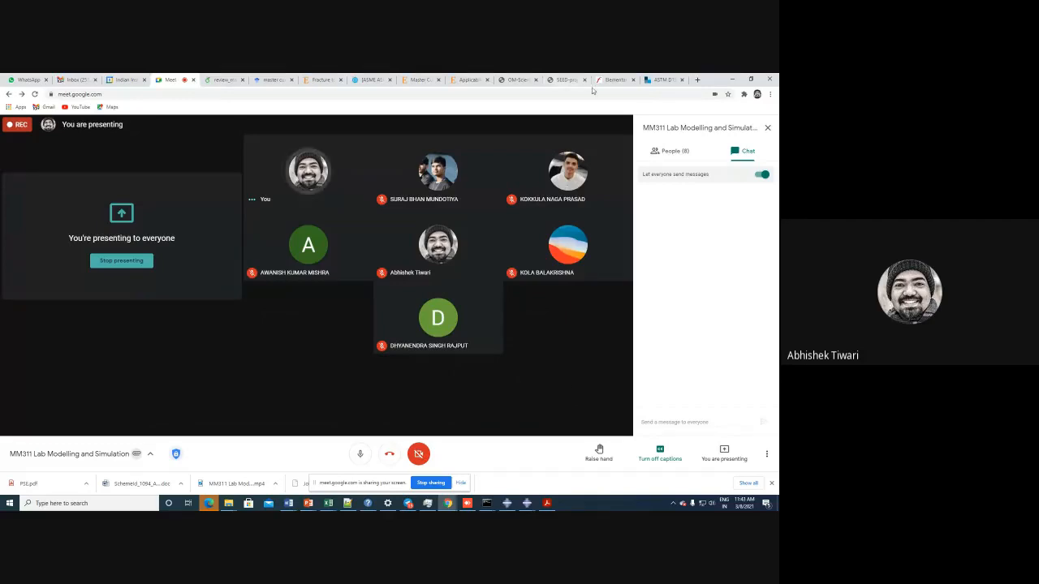
left_click(731, 79)
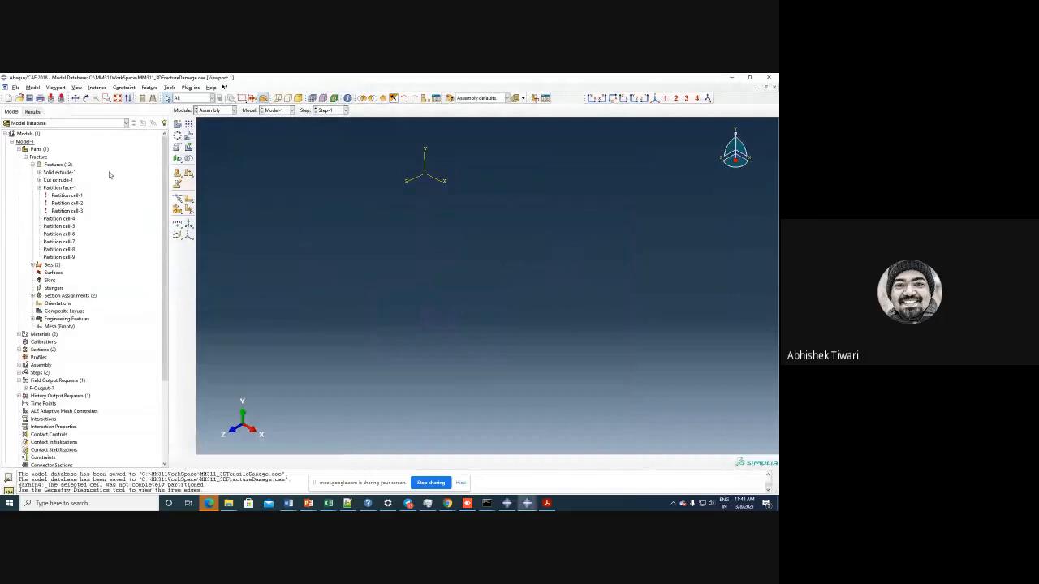
left_click(216, 111)
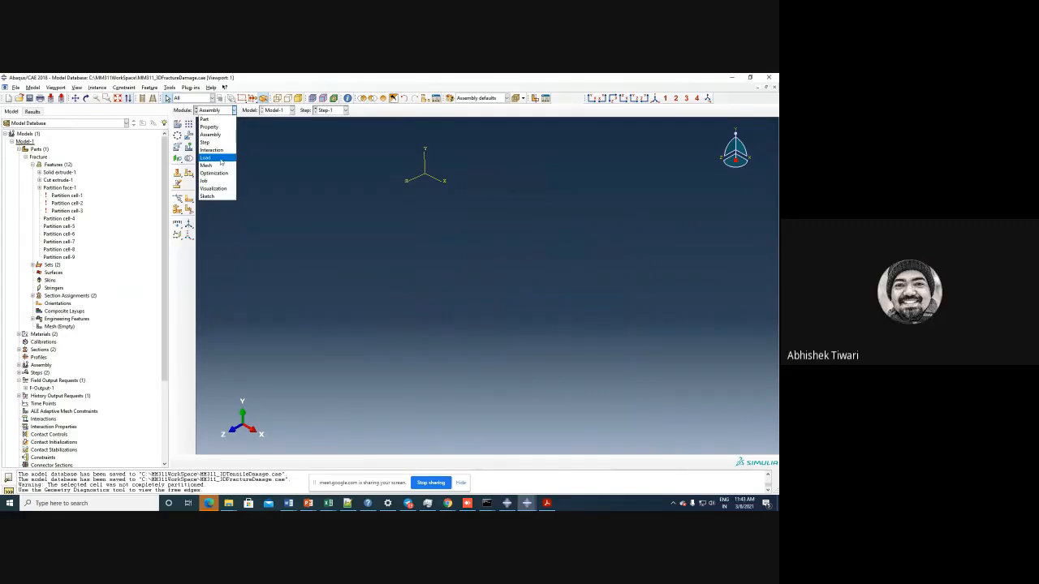
left_click(217, 135)
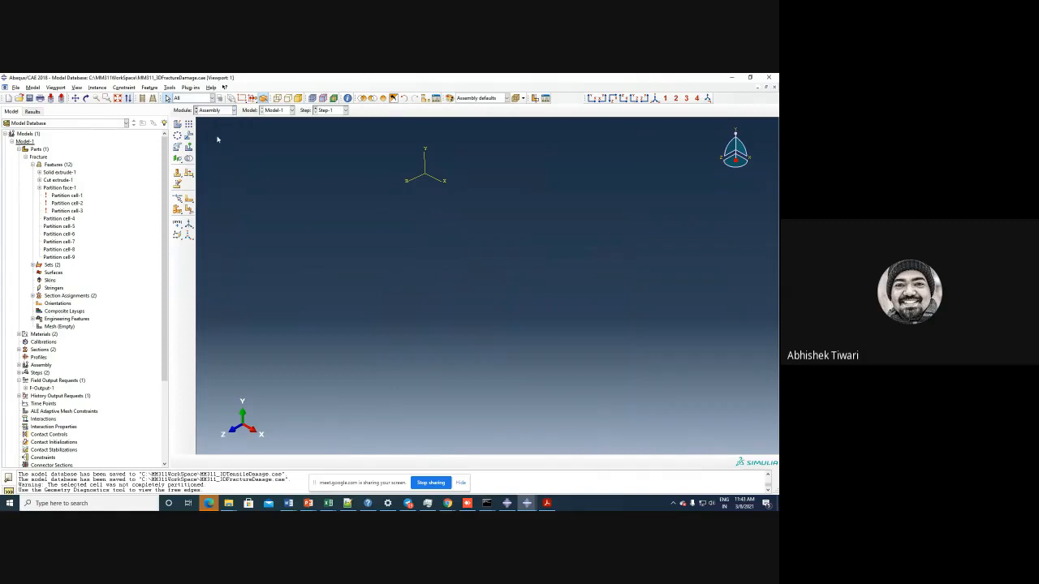
scroll(474, 326, "up", 3)
scroll(462, 316, "down", 3)
scroll(452, 304, "up", 5)
left_click(279, 112)
left_click(280, 113)
left_click(221, 111)
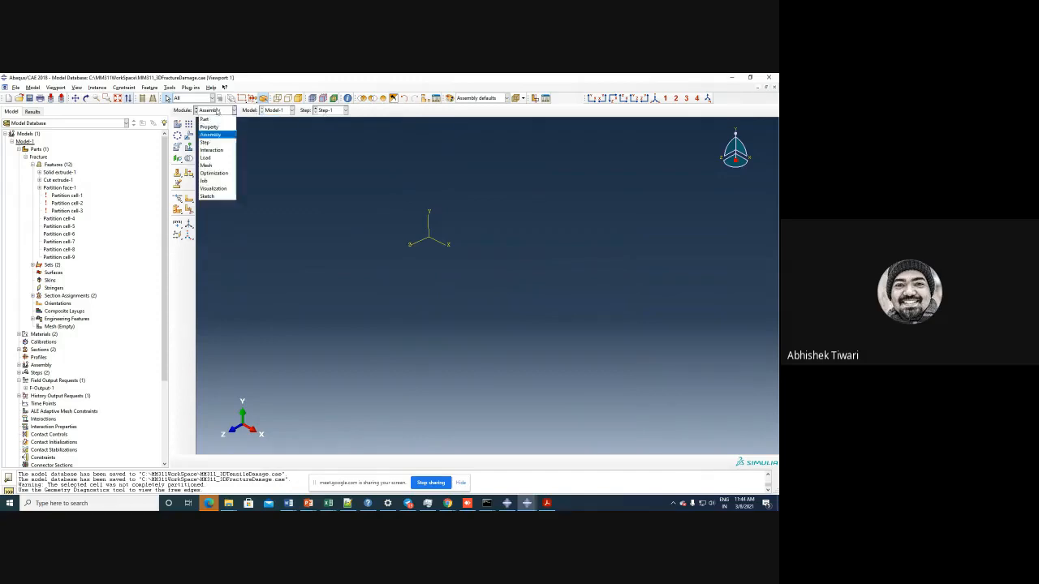
left_click(215, 127)
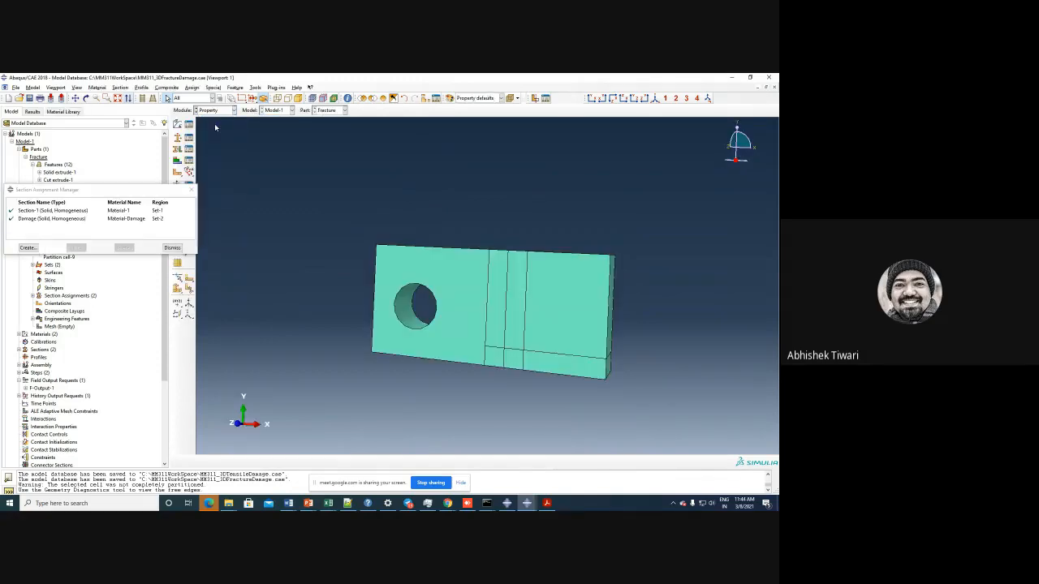
- In the Assembly module, create a dependent (mesh on part) instance of the Fracture part
left_click(218, 111)
left_click(211, 134)
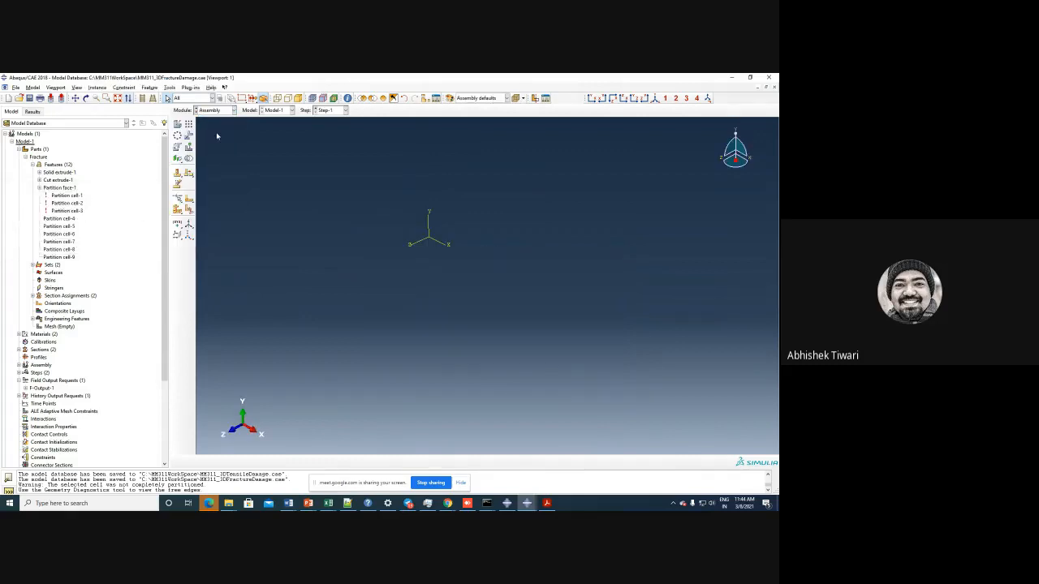
left_click(178, 126)
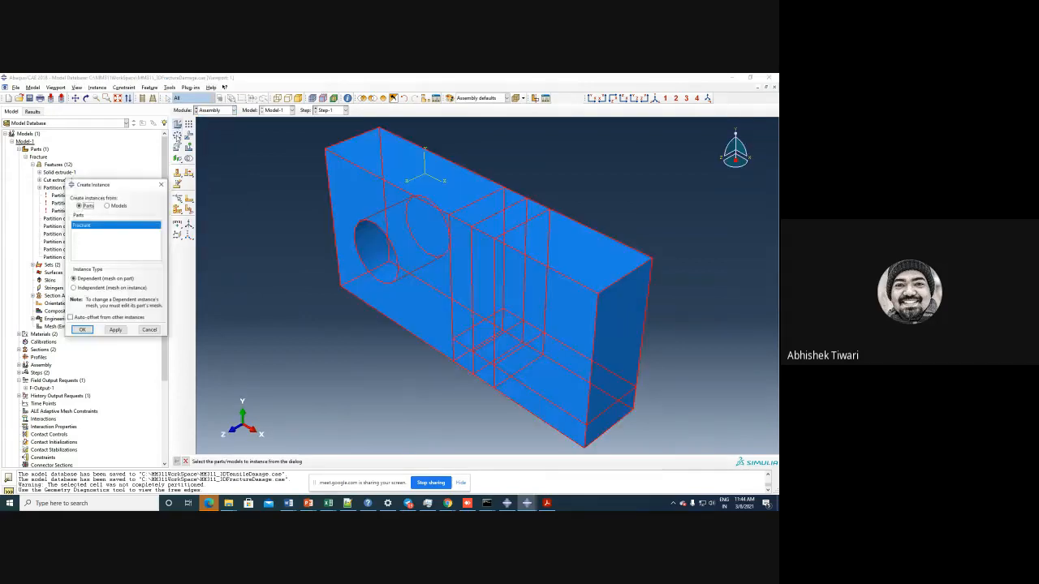
left_click(82, 329)
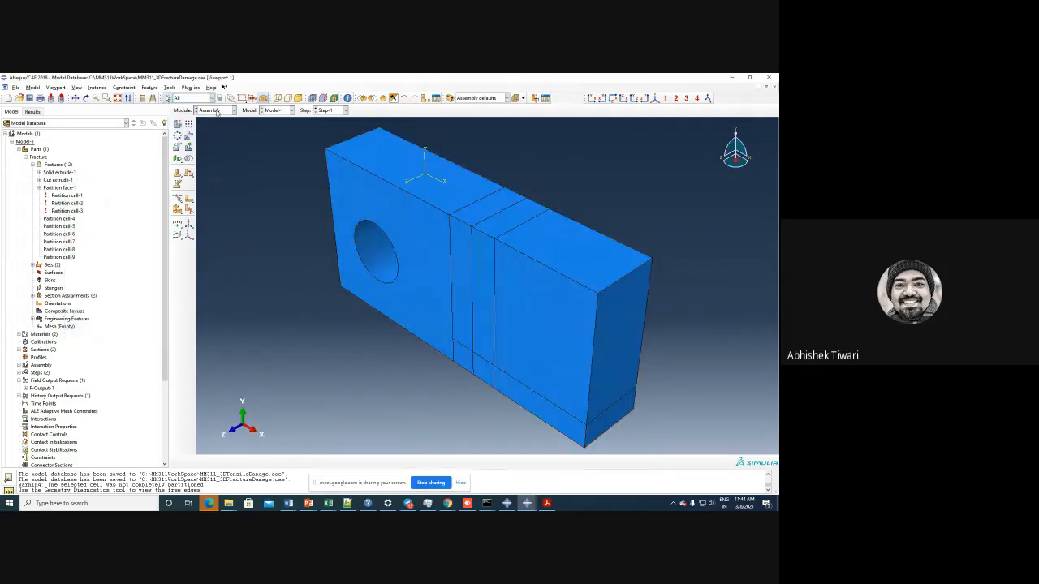
- Switch to the Interaction module with the Fracture assembly displayed
left_click(217, 110)
left_click(209, 158)
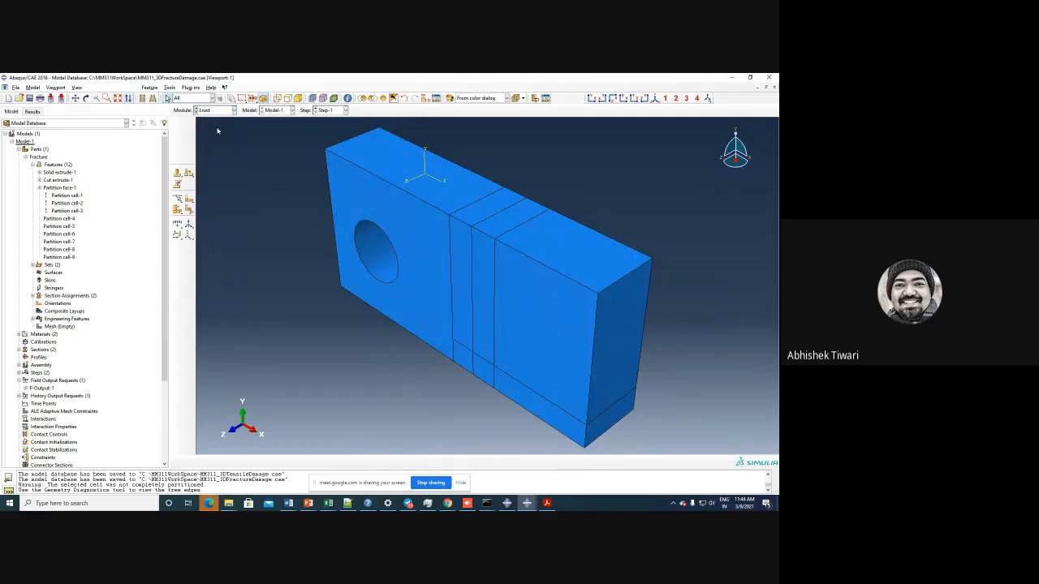
left_click(217, 111)
left_click(216, 149)
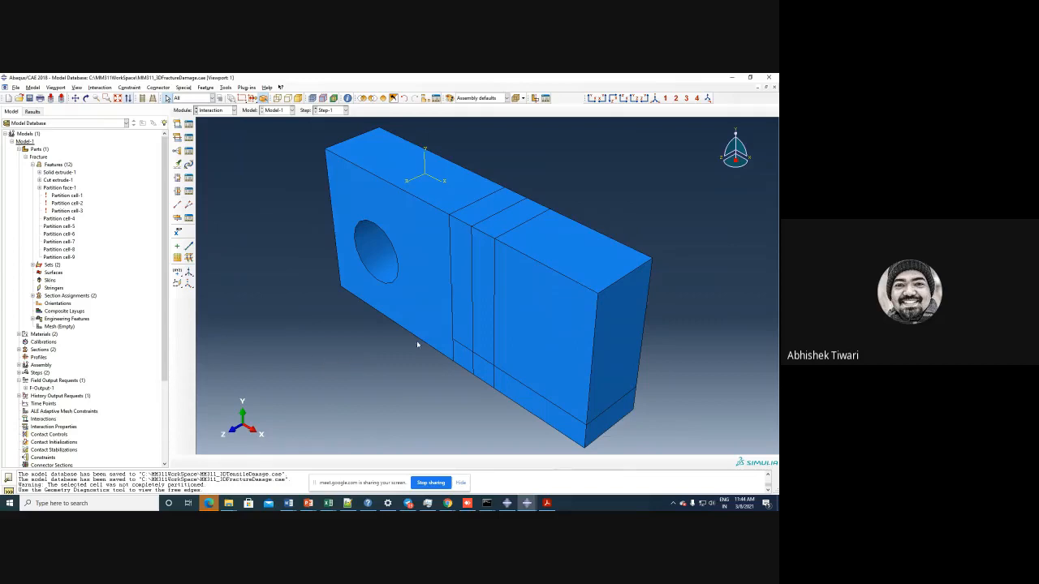
- Create a reference point at the centre of the circular hole on the Fracture instance's front face
scroll(358, 384, "down", 2)
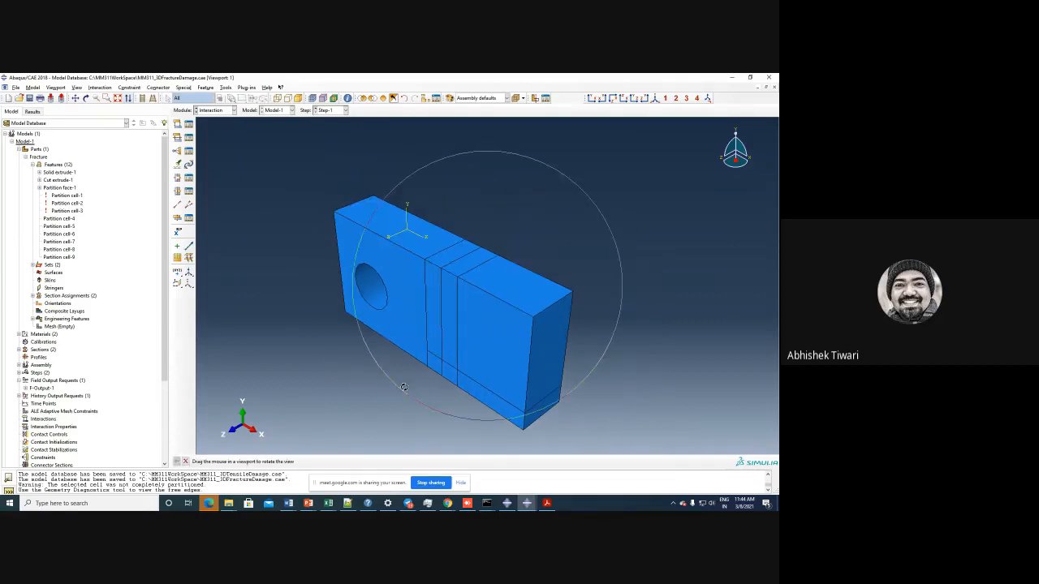
left_click_drag(391, 383, 429, 247, "ctrl+alt")
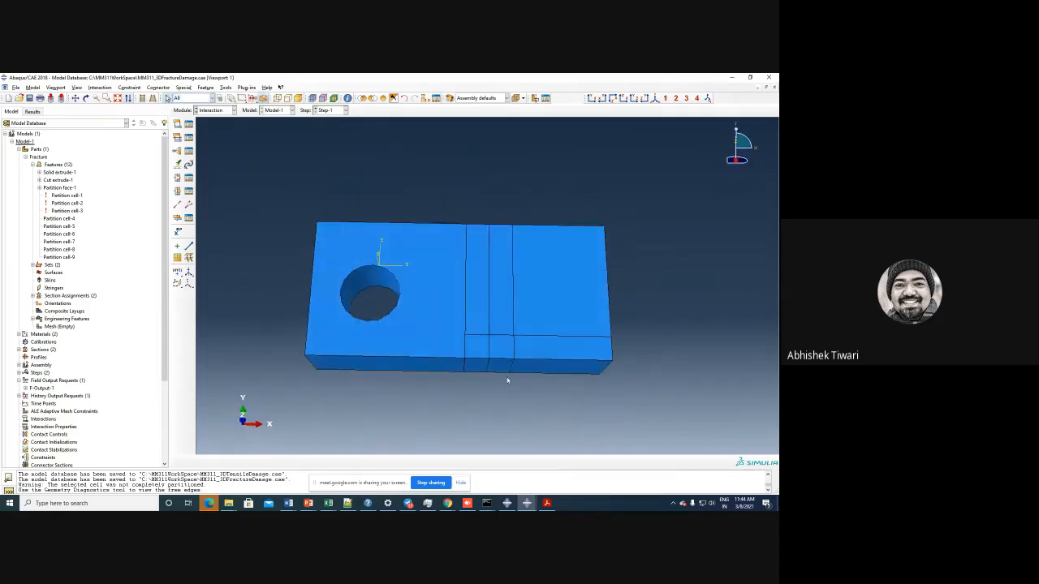
left_click_drag(507, 380, 505, 350, "ctrl+alt")
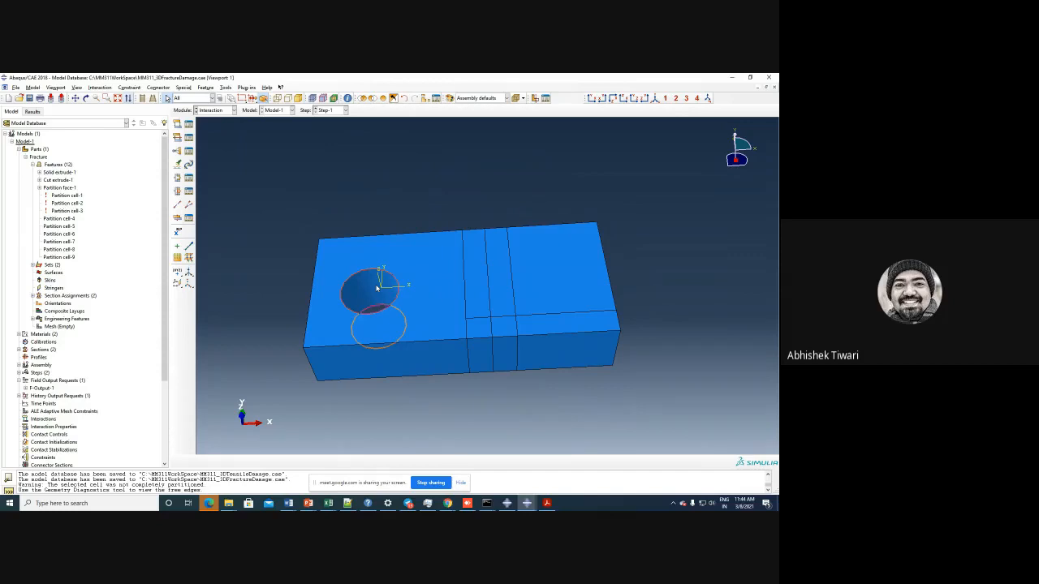
left_click_drag(435, 200, 345, 278, "ctrl+alt")
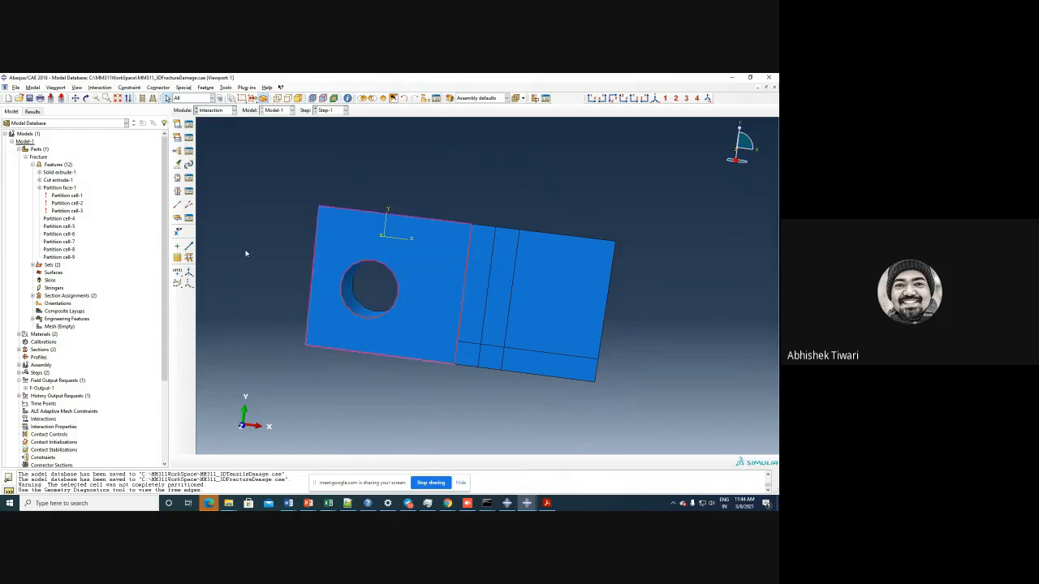
left_click(226, 87)
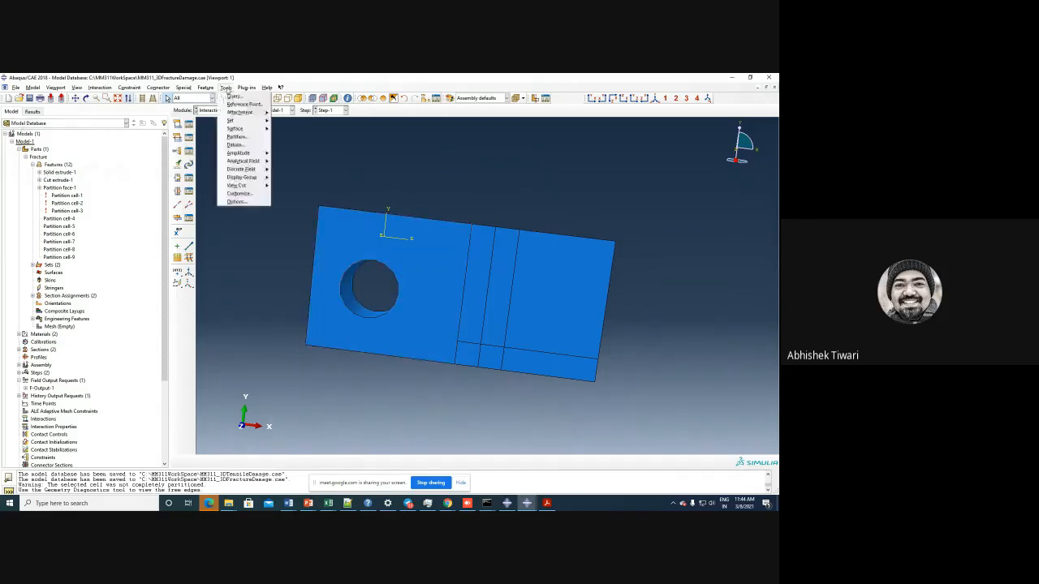
left_click(240, 110)
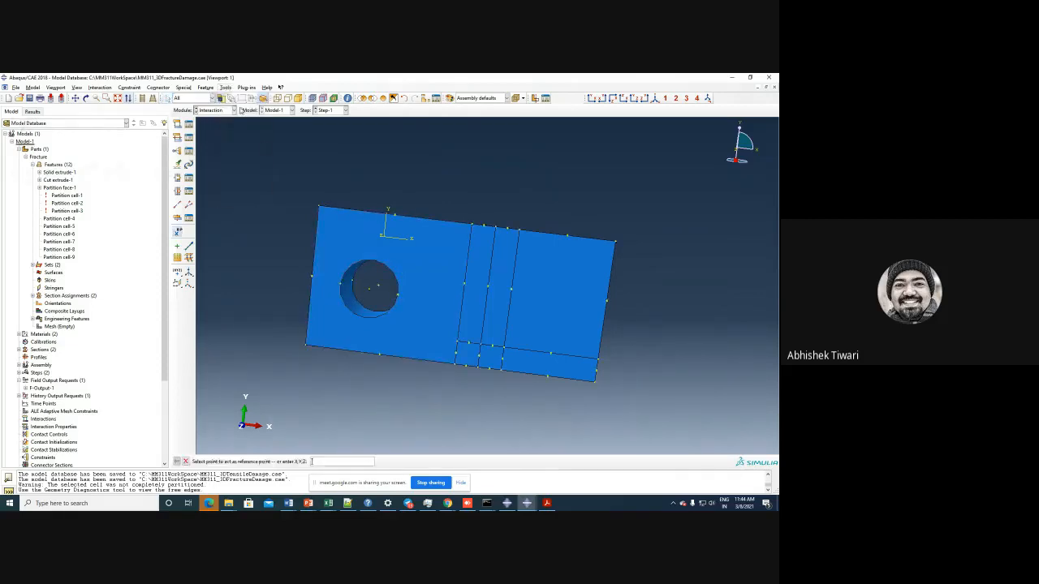
left_click(370, 290)
- Create a kinematic coupling constraint between the reference point and the hole's cylindrical surface, with all six degrees of freedom constrained
left_click(189, 154)
left_click(21, 175)
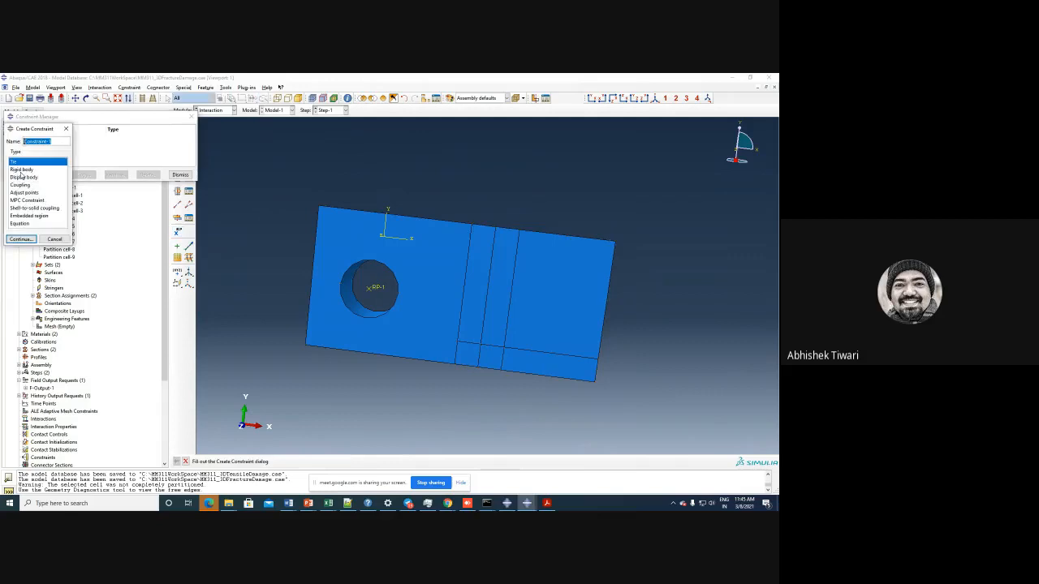
left_click(20, 185)
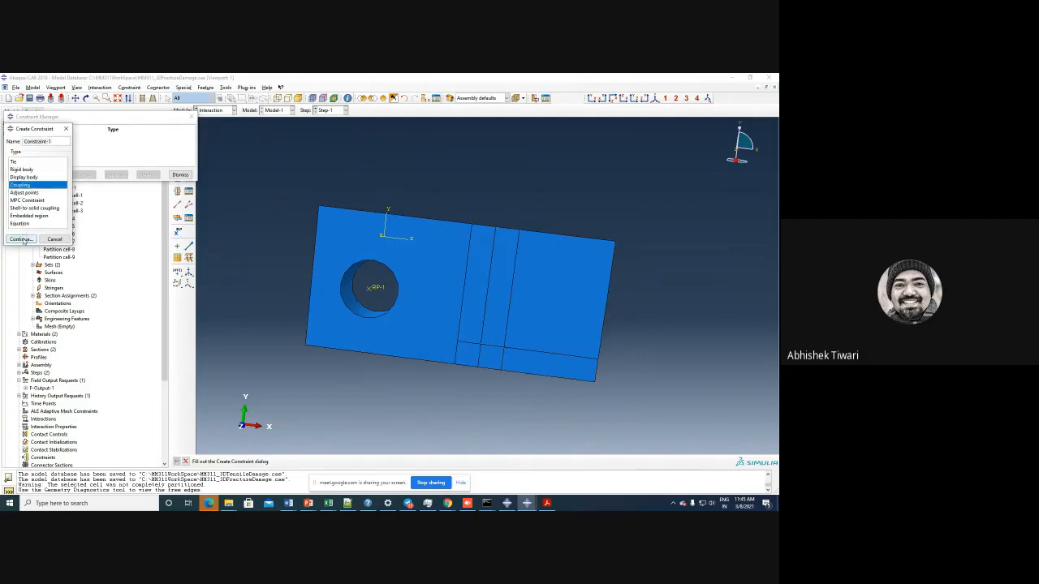
left_click(22, 240)
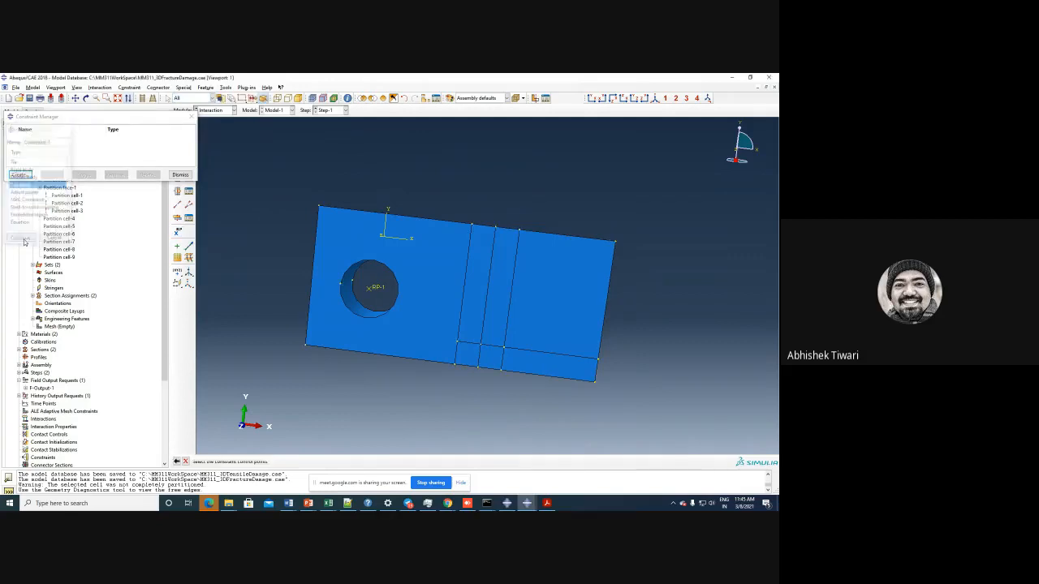
left_click(375, 288)
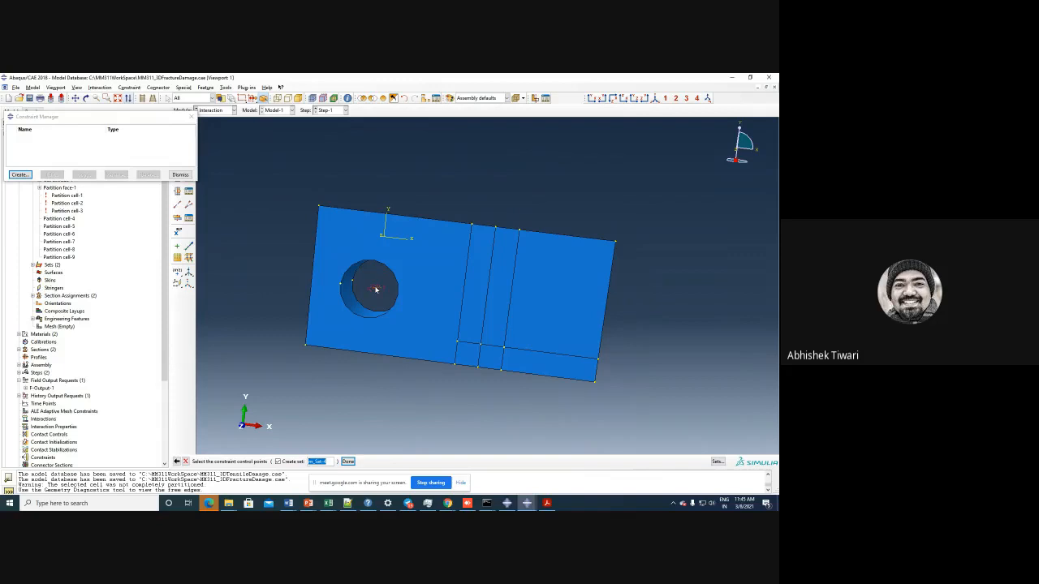
left_click(348, 462)
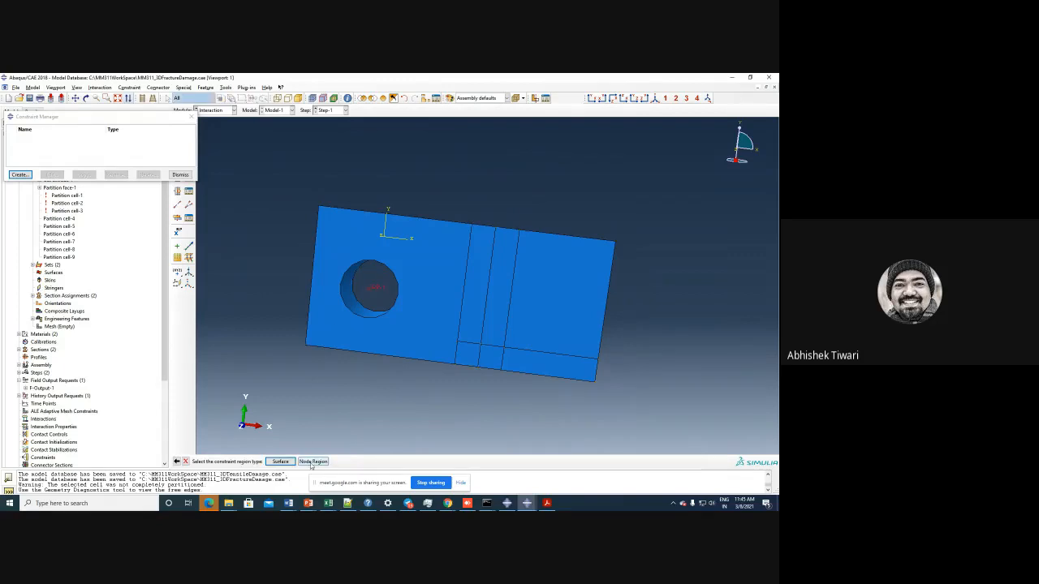
left_click(280, 462)
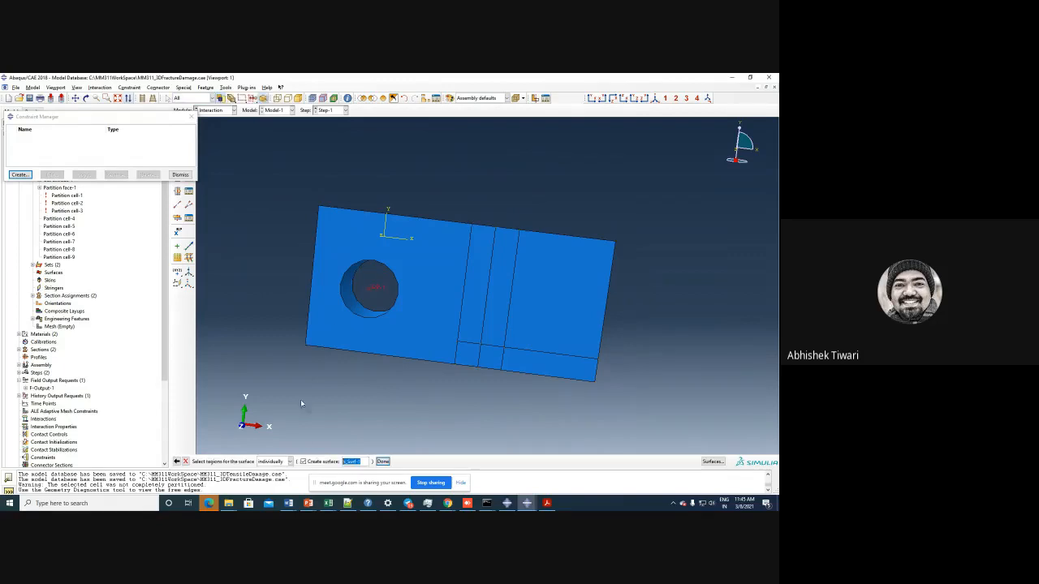
left_click(350, 290)
left_click(382, 461)
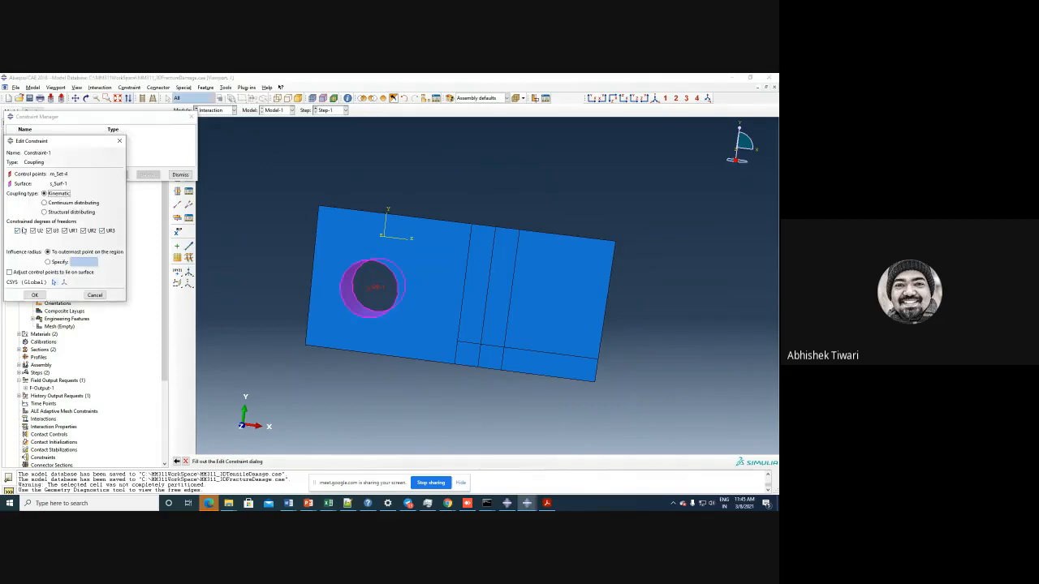
left_click(35, 295)
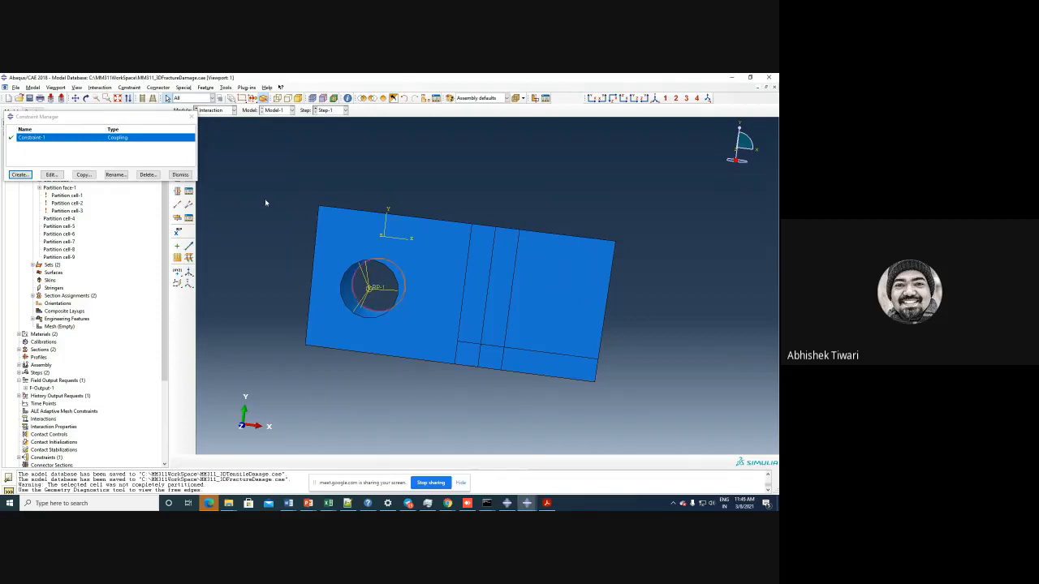
left_click(191, 117)
- In the Load module, edit boundary condition BC-1 in the Initial step and set it to YSYMM (U2 = UR1 = UR3 = 0)
left_click(213, 110)
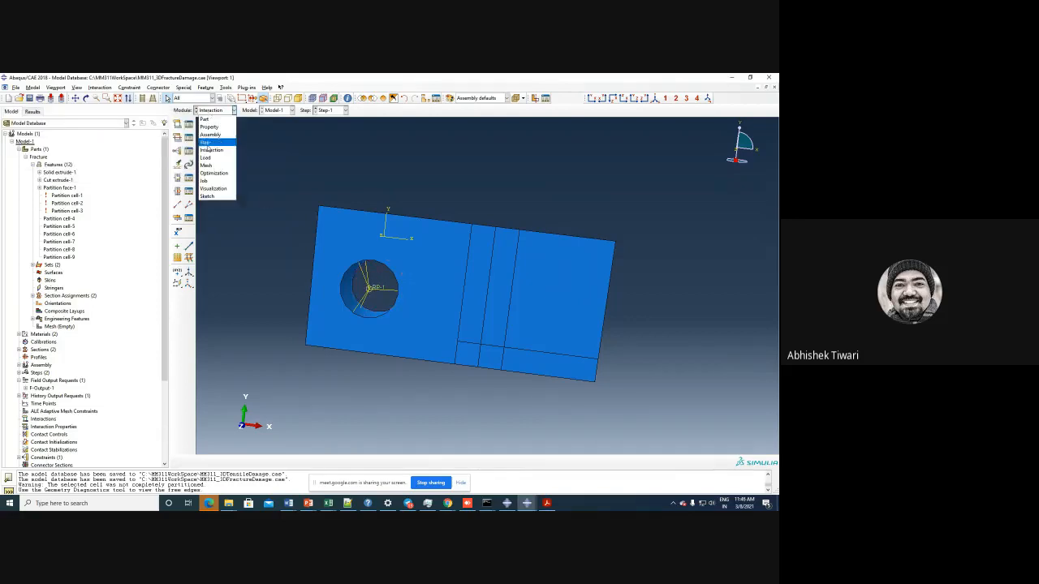
left_click(210, 157)
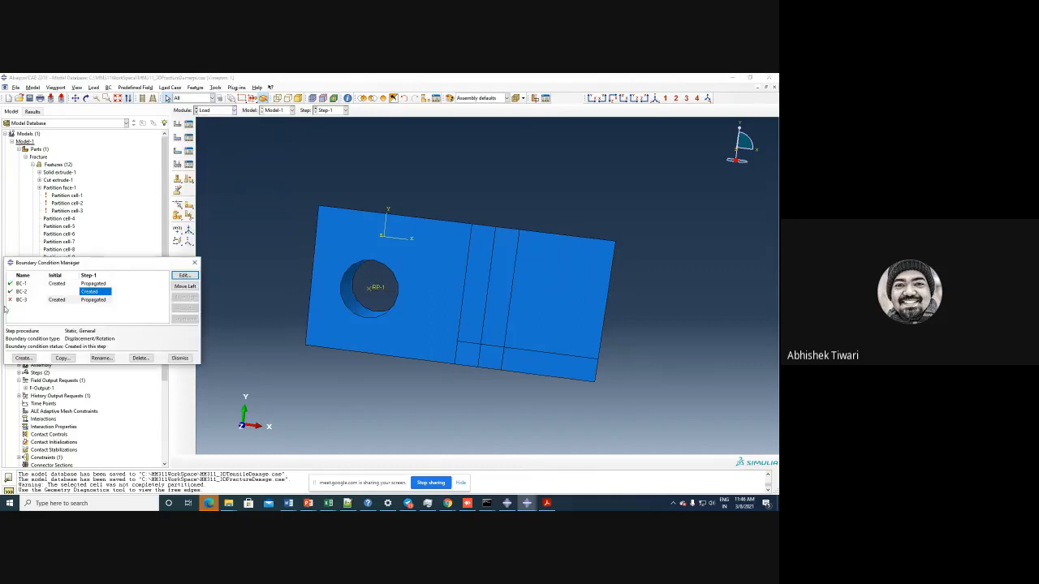
left_click(57, 283)
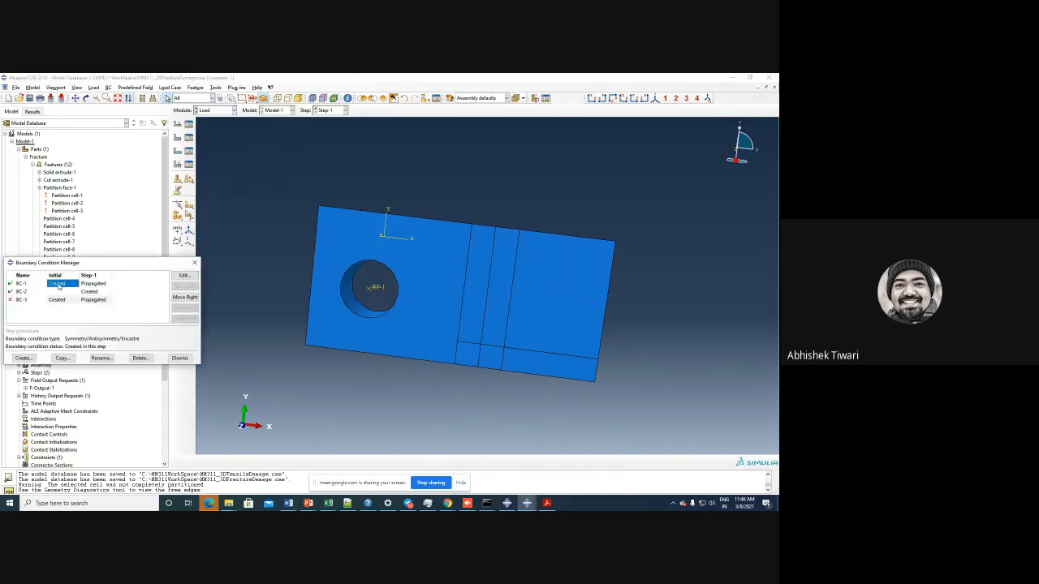
left_click(185, 276)
left_click(398, 371)
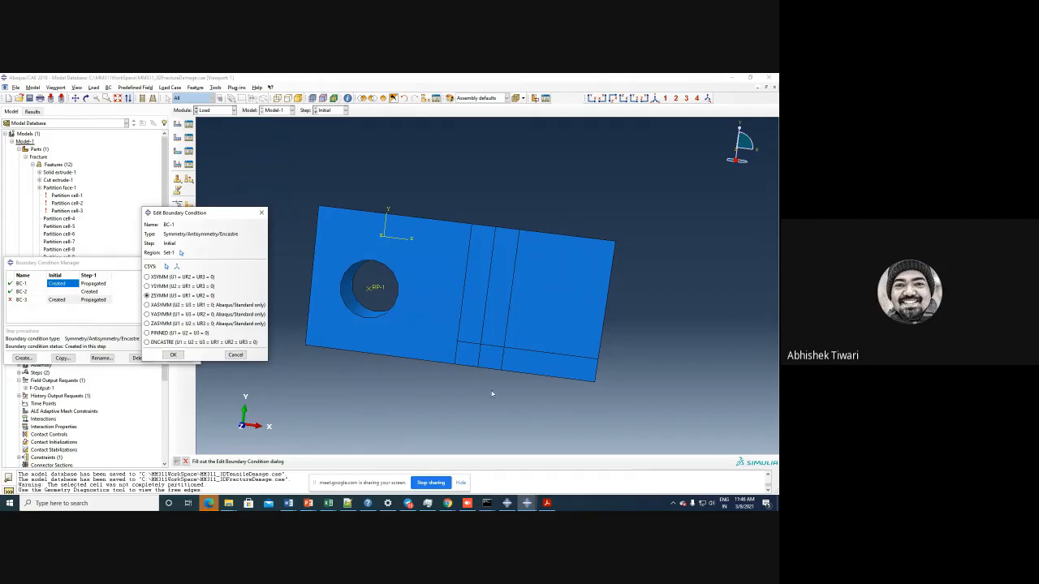
left_click_drag(491, 394, 509, 326, "ctrl+alt")
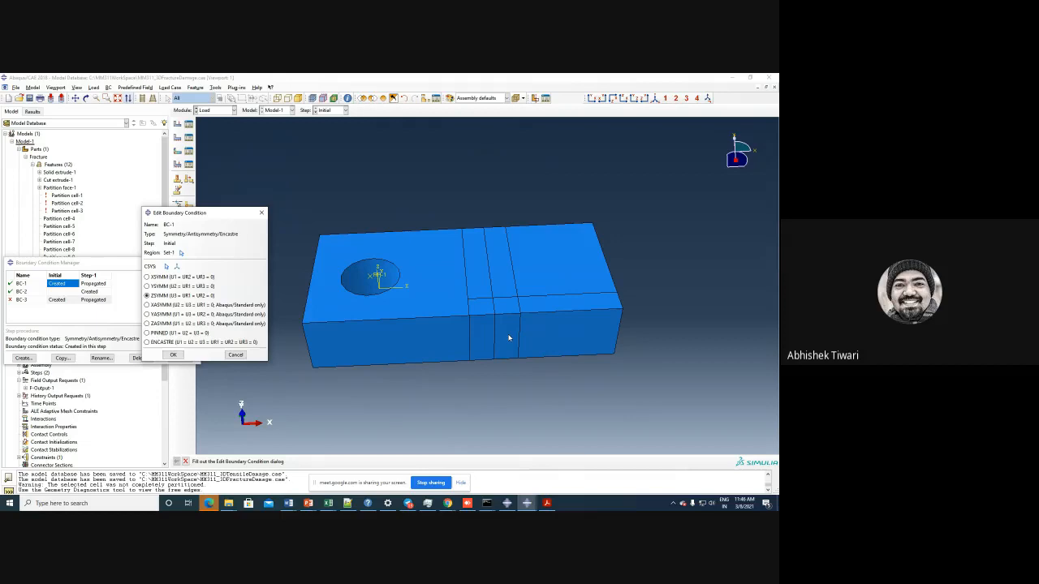
left_click(180, 286)
- Reassign BC-1's region to the two uncracked ligament faces on the underside, from the middle partition line to the far end
left_click(180, 254)
left_click(704, 461)
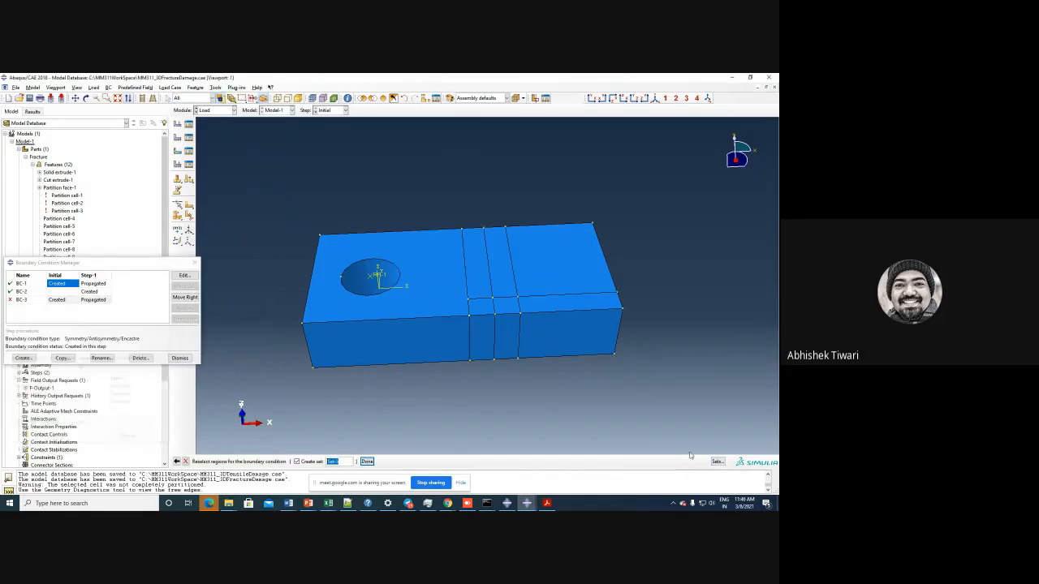
left_click(505, 336)
left_click(545, 339, "shift")
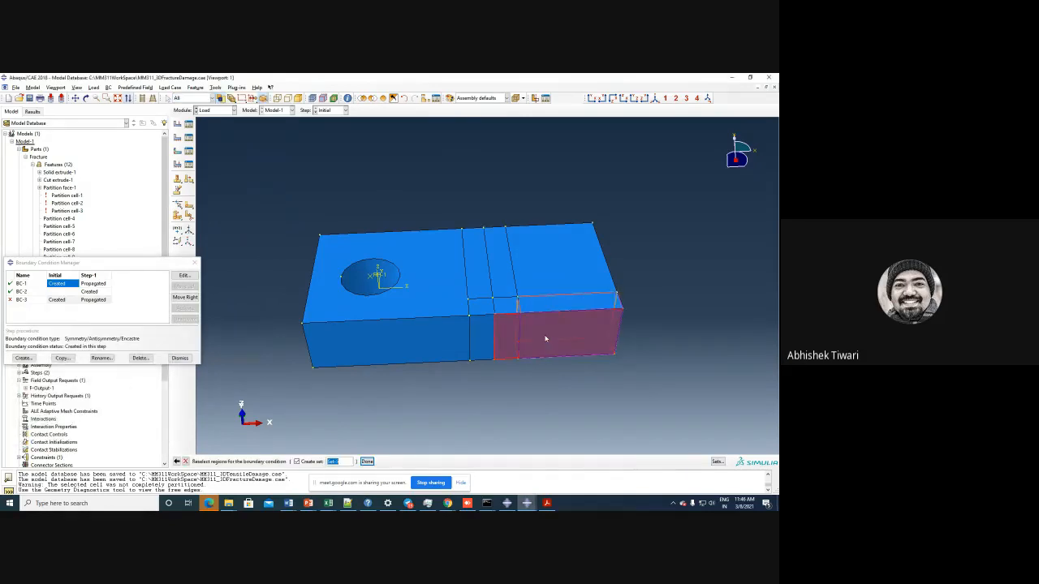
left_click(366, 461)
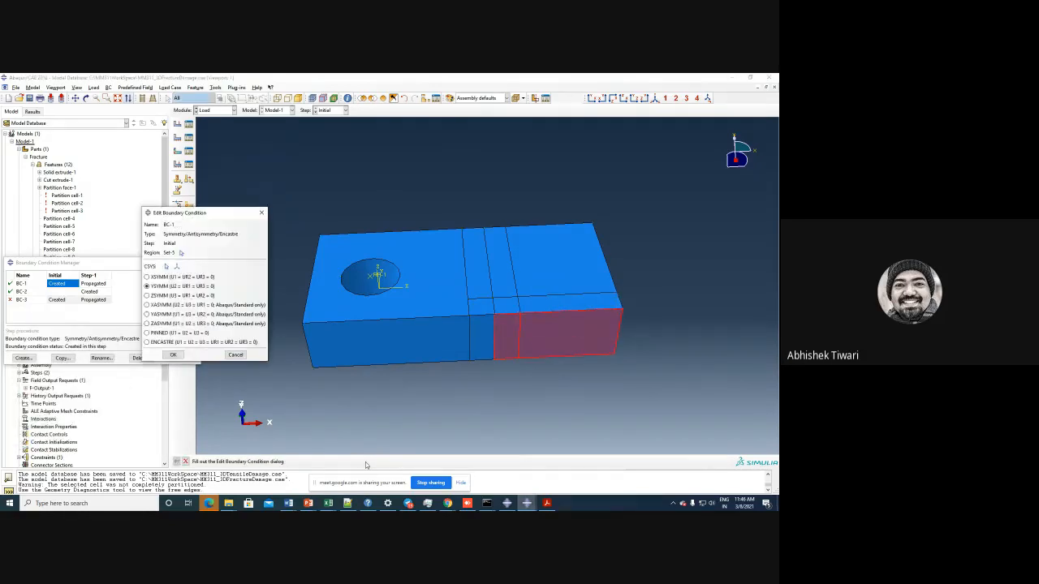
left_click(173, 355)
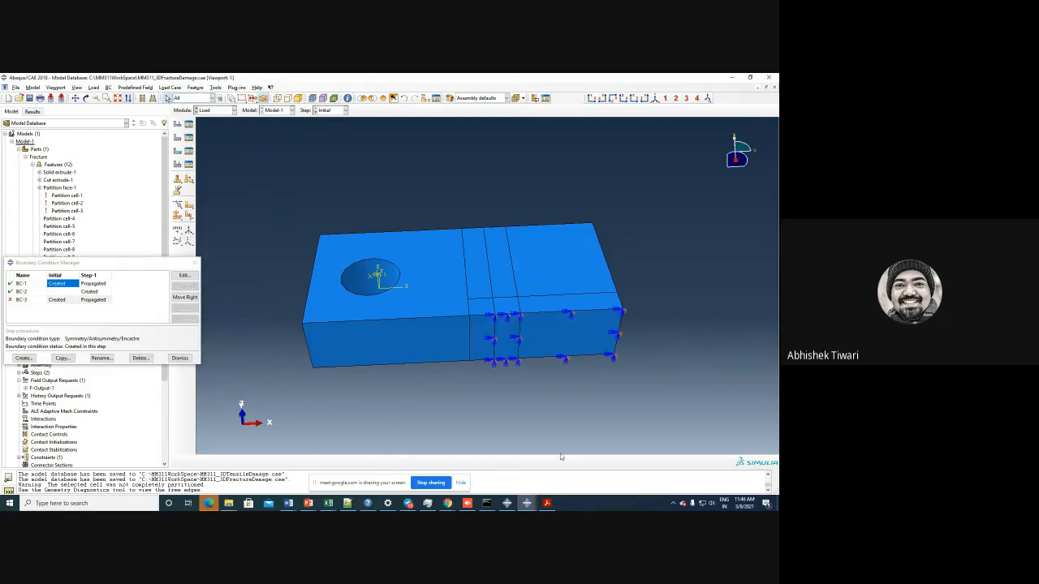
- Inspect the specimen's thickness side-on in the Y-Z view
scroll(378, 357, "down", 2)
left_click_drag(559, 305, 532, 362, "ctrl+alt")
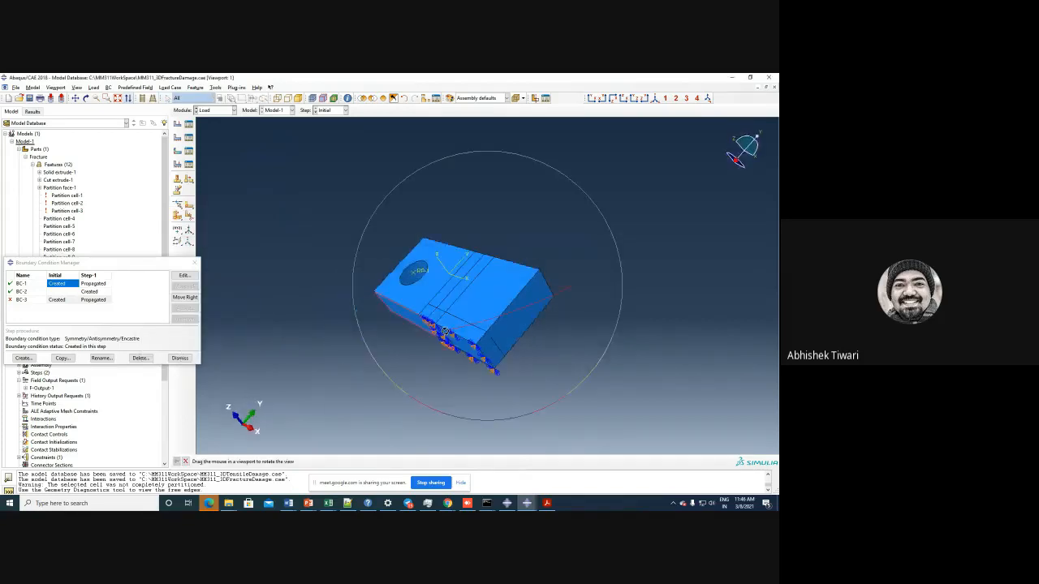
left_click_drag(575, 286, 476, 233, "ctrl+alt")
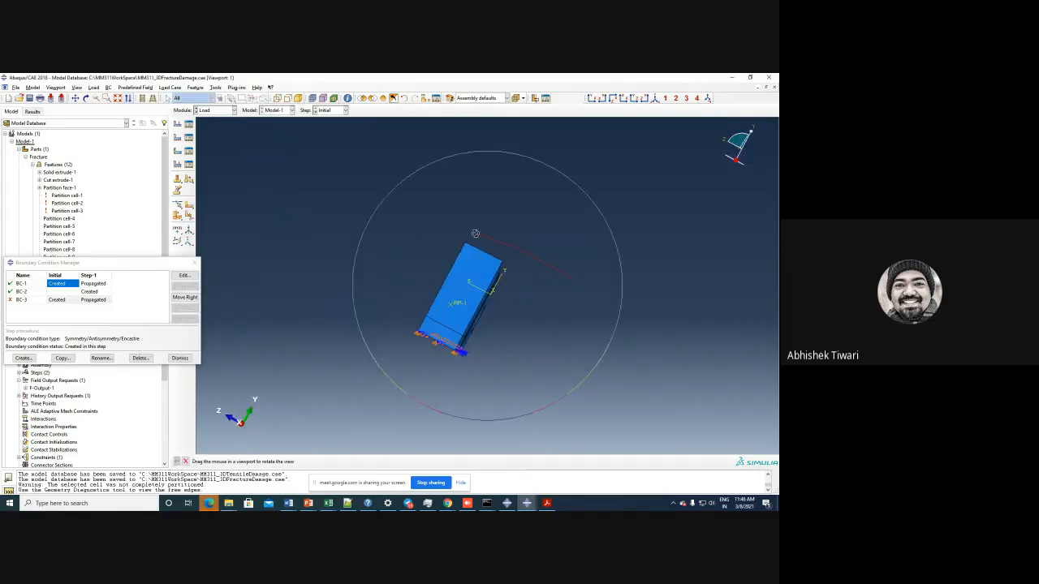
left_click(632, 98)
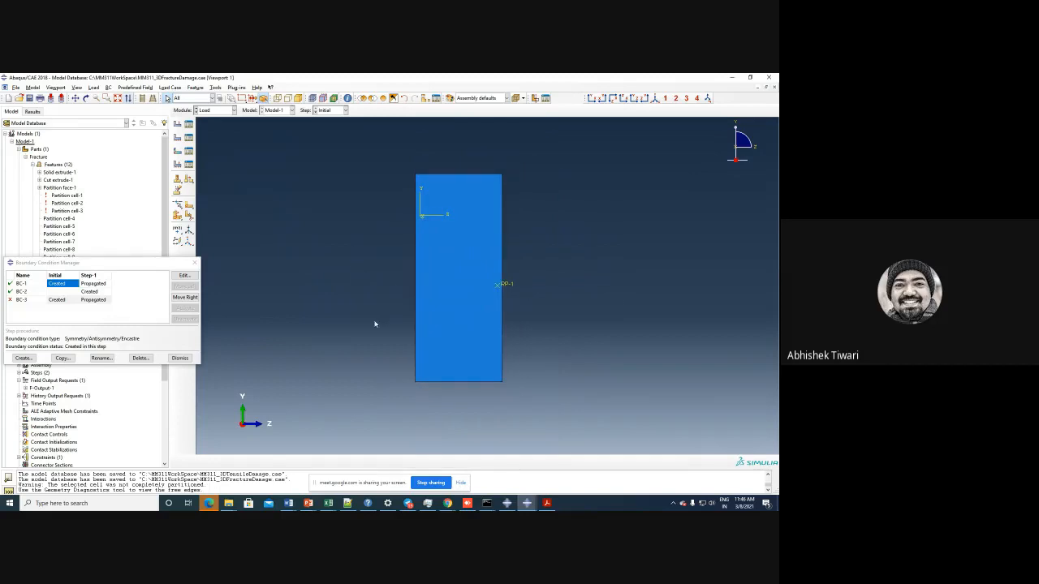
mouse_move(375, 324)
left_mouse_down("ctrl+alt")
mouse_move(410, 321)
mouse_move(373, 320)
left_mouse_up("ctrl+alt")
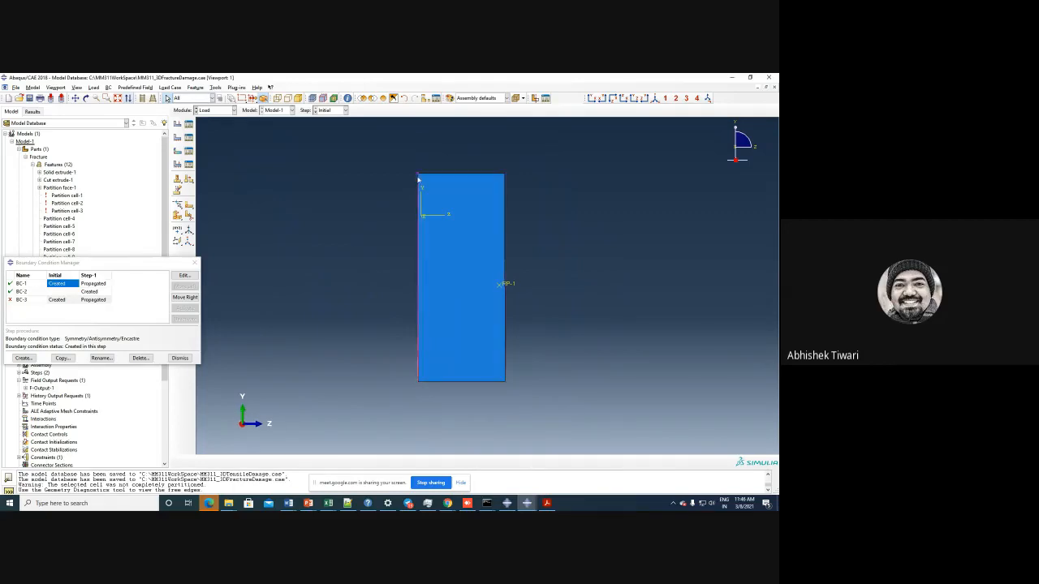
- Examine the compact specimen's lower half, crack plane and half thickness in the E1921 PDF in Acrobat Reader, and return to Abaqus/CAE
left_click(546, 503)
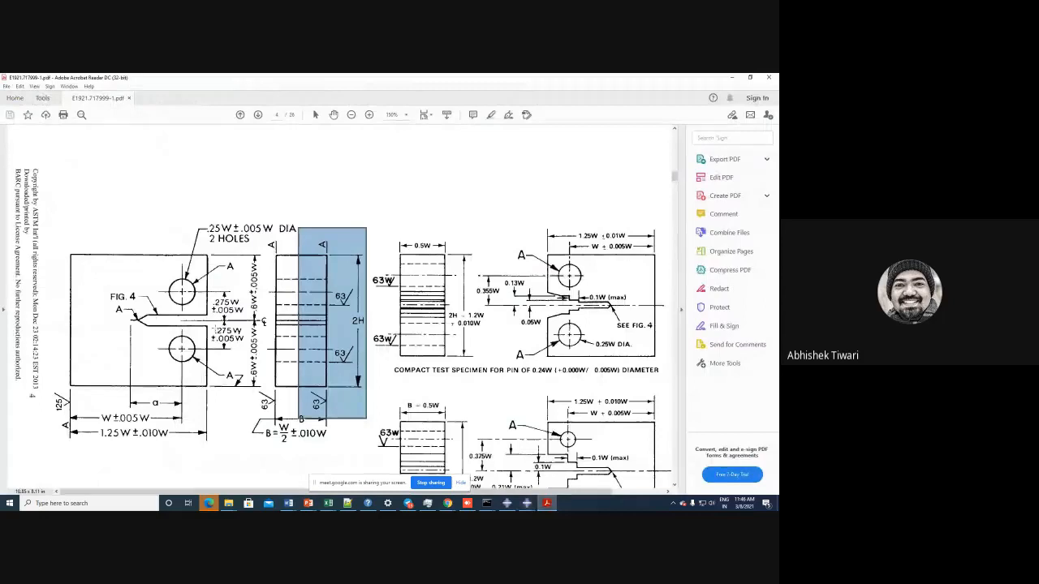
left_click_drag(60, 322, 235, 403)
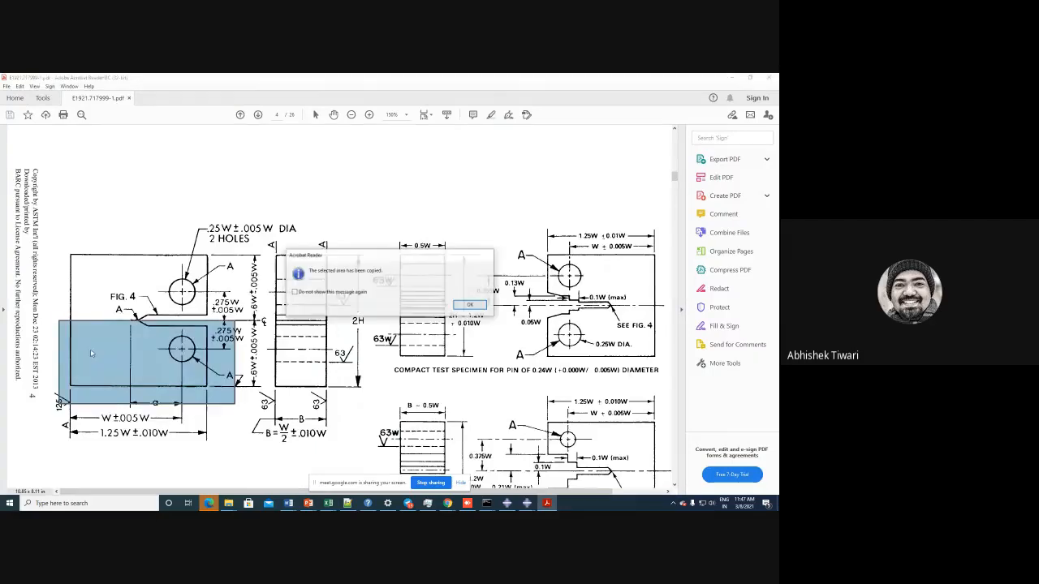
key("Return")
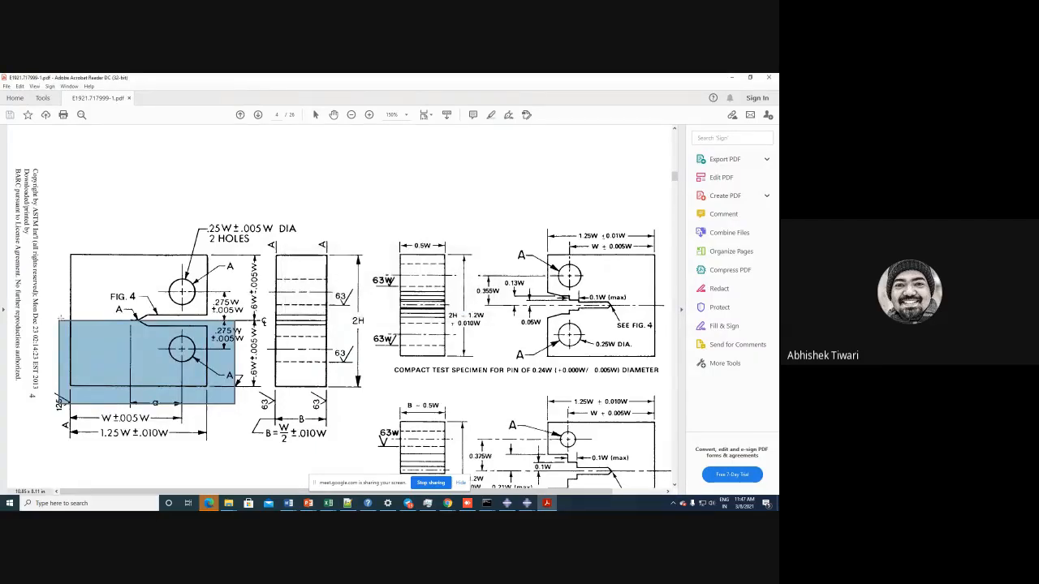
left_click_drag(60, 317, 148, 324)
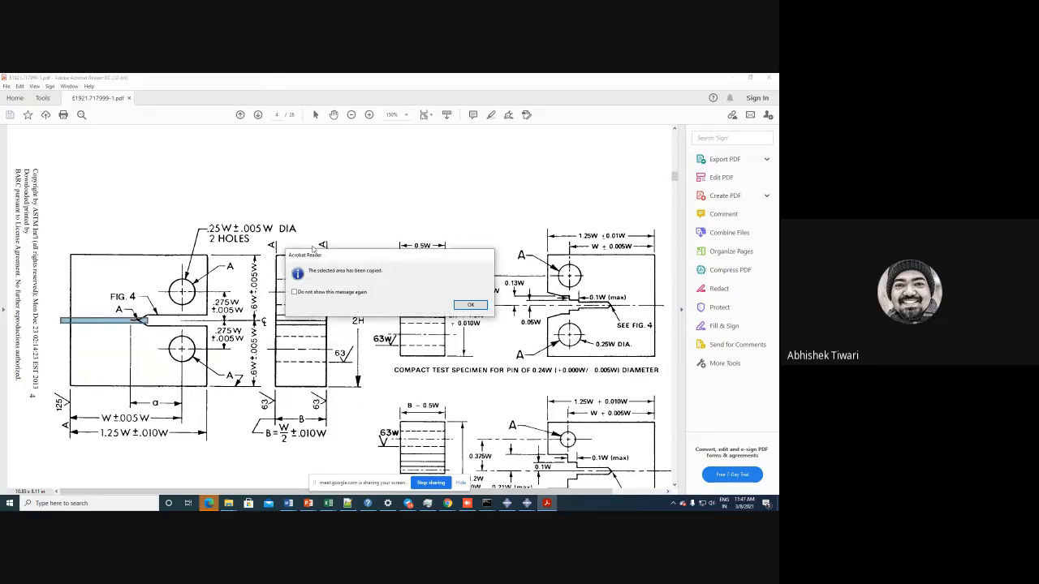
key("Return")
left_click_drag(304, 229, 368, 419)
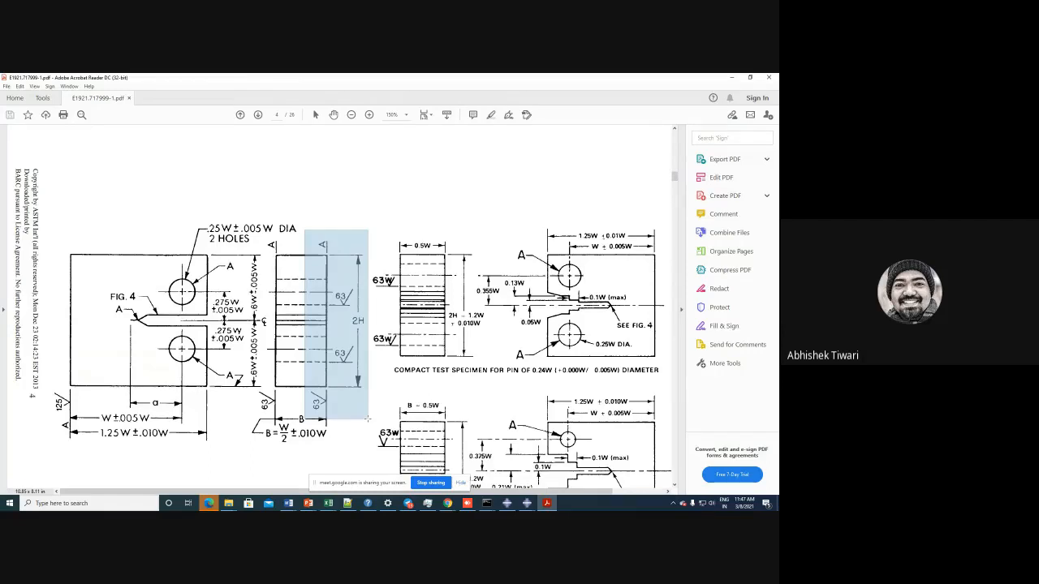
left_click_drag(367, 419, 368, 419)
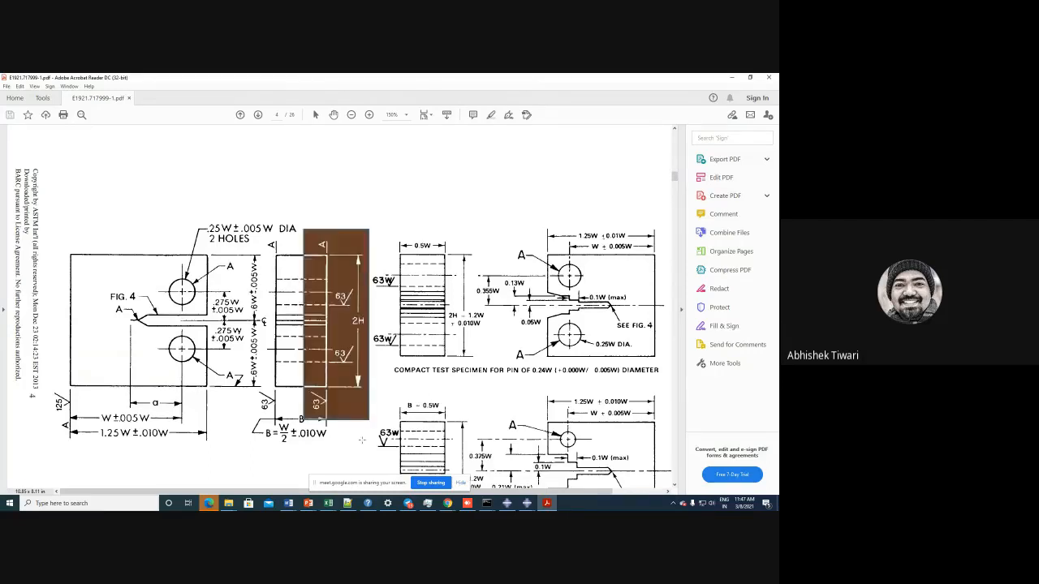
left_click(469, 305)
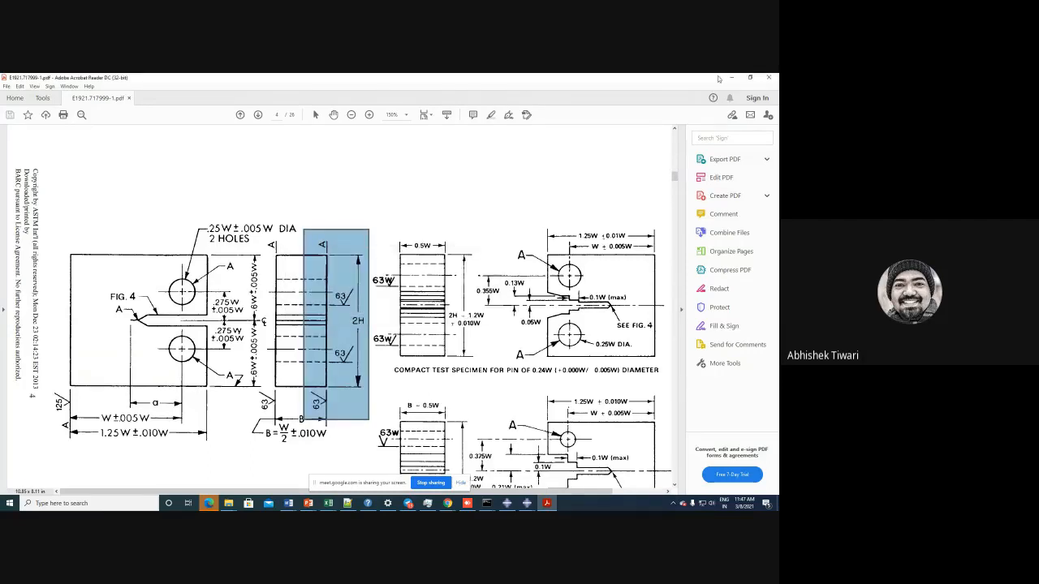
key("alt+Tab")
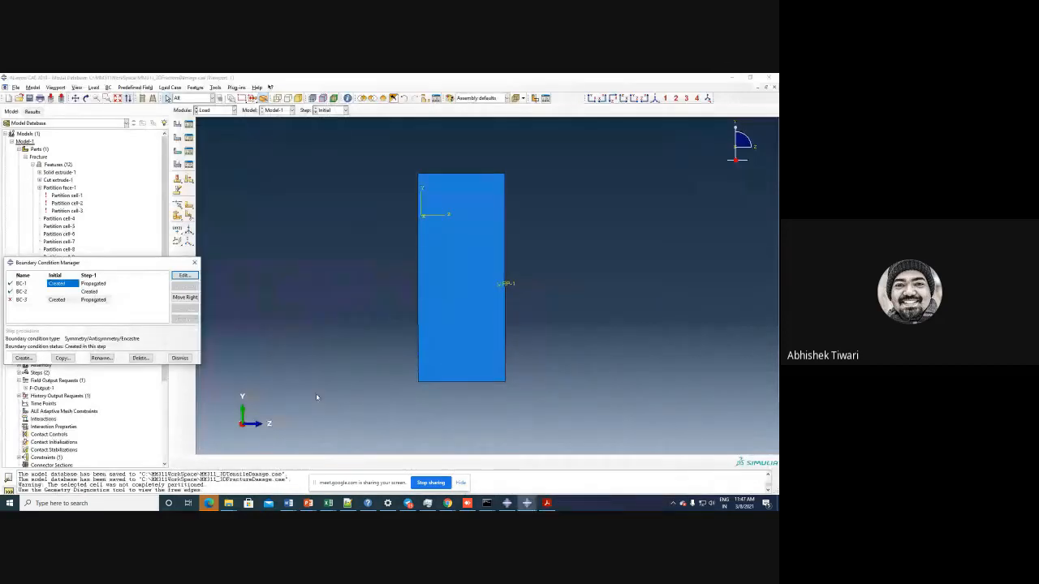
- Start a mechanical Symmetry/Antisymmetry/Encastre boundary condition named ThicknessSymm in the Initial step
left_click_drag(317, 397, 435, 346, "ctrl+alt")
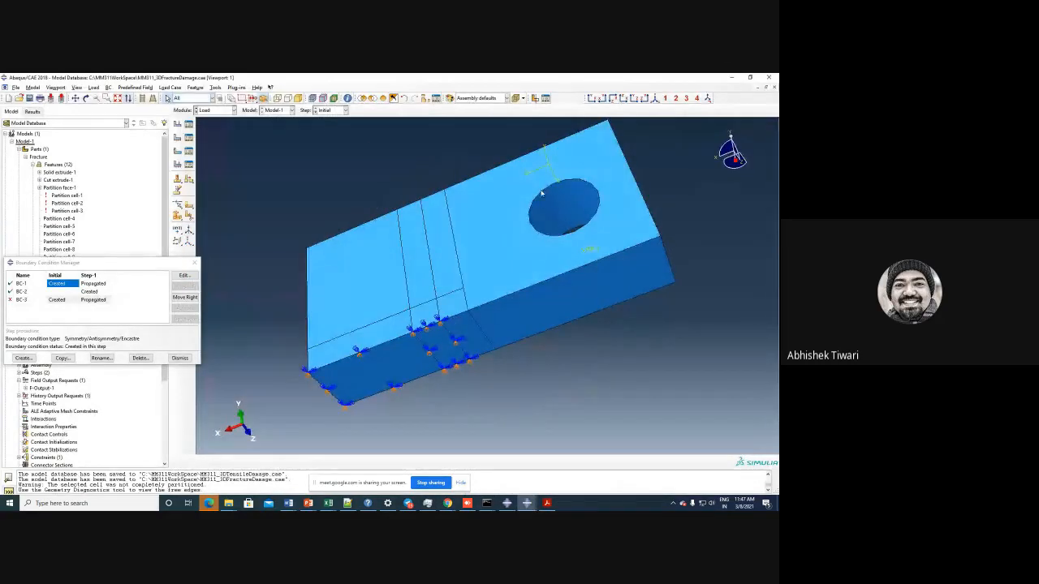
left_click_drag(552, 199, 547, 370, "ctrl+alt")
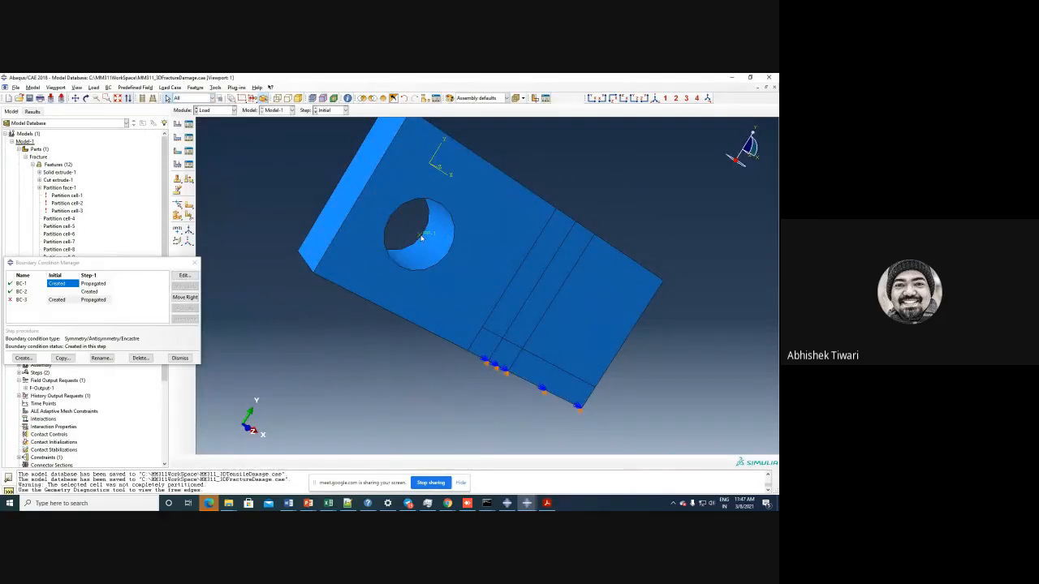
left_click_drag(421, 238, 541, 320, "ctrl+alt")
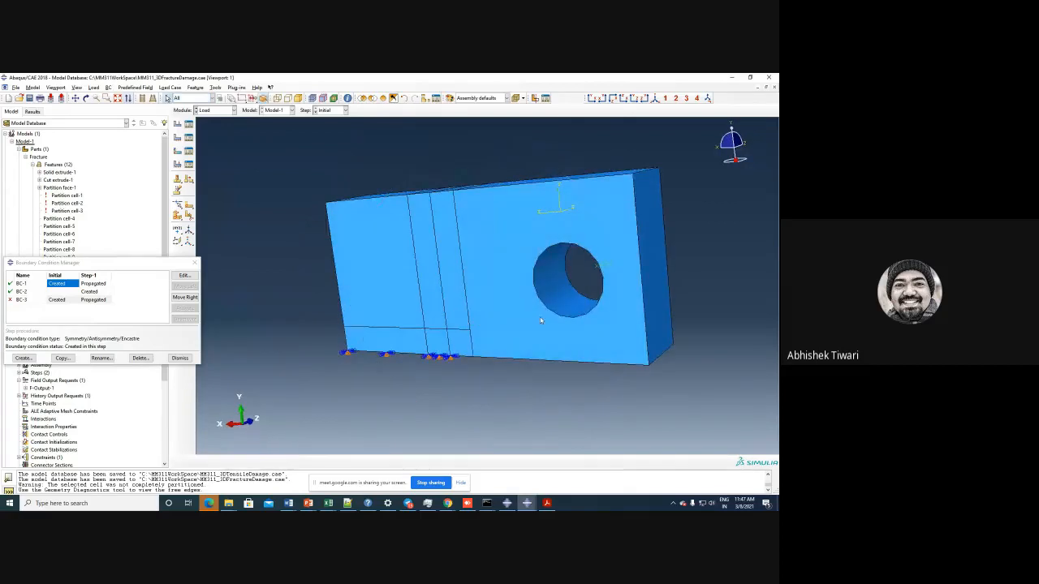
left_click_drag(716, 280, 424, 303, "ctrl+alt")
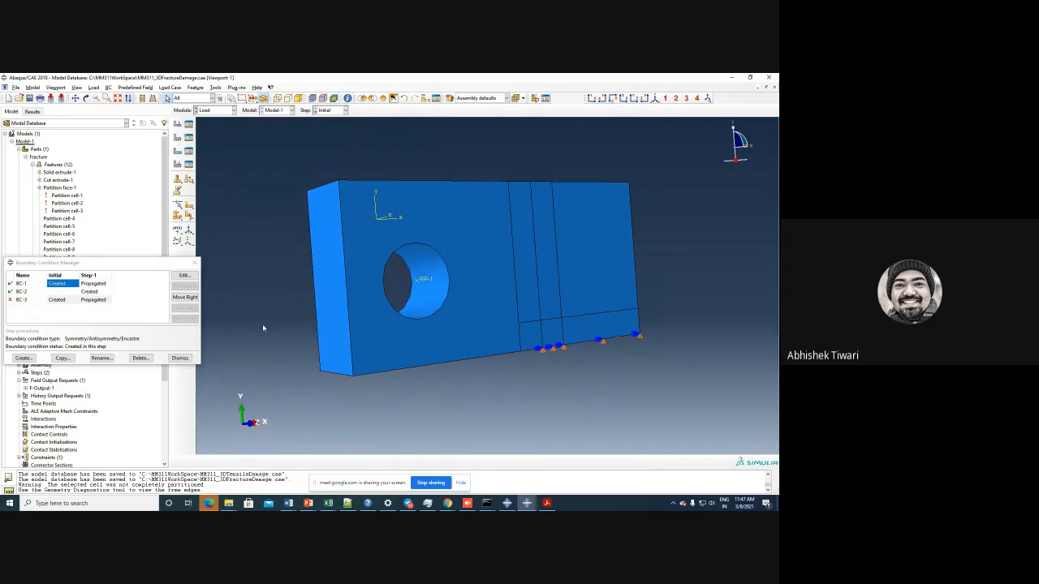
left_click_drag(262, 323, 324, 310, "ctrl+alt")
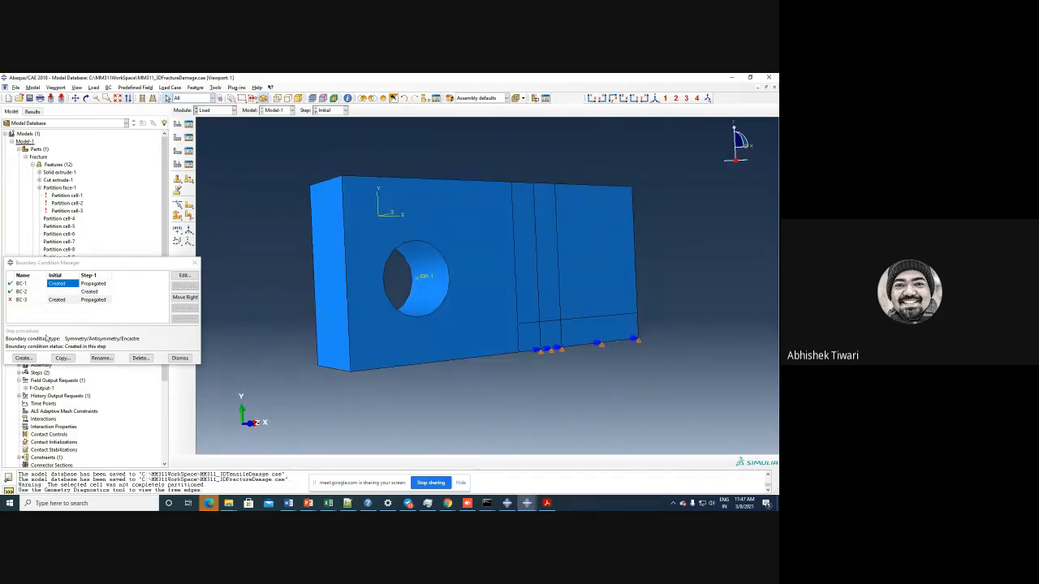
left_click(30, 359)
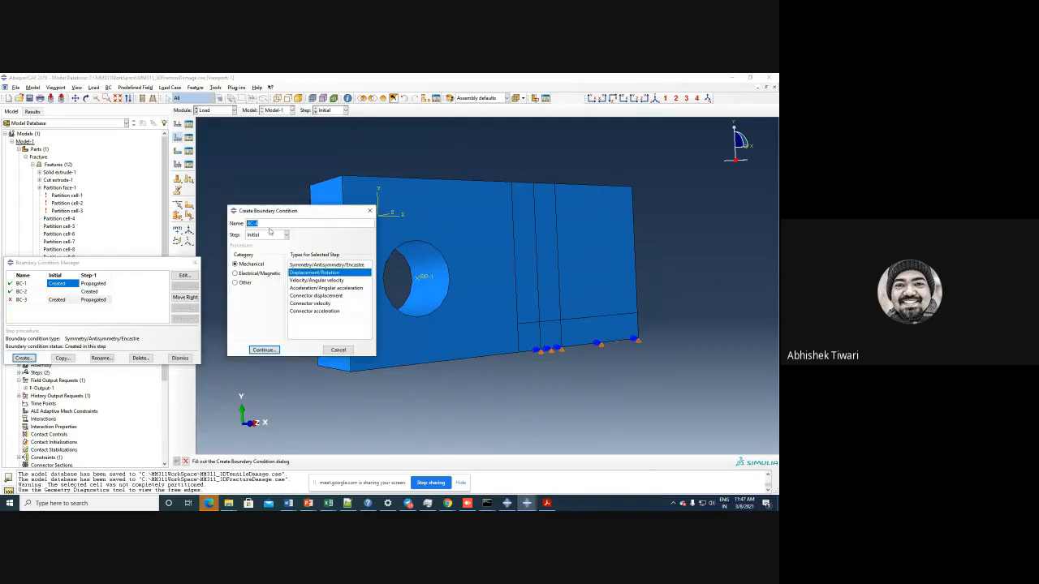
type("1hickness")
type("Symm")
left_click(315, 263)
left_click(266, 350)
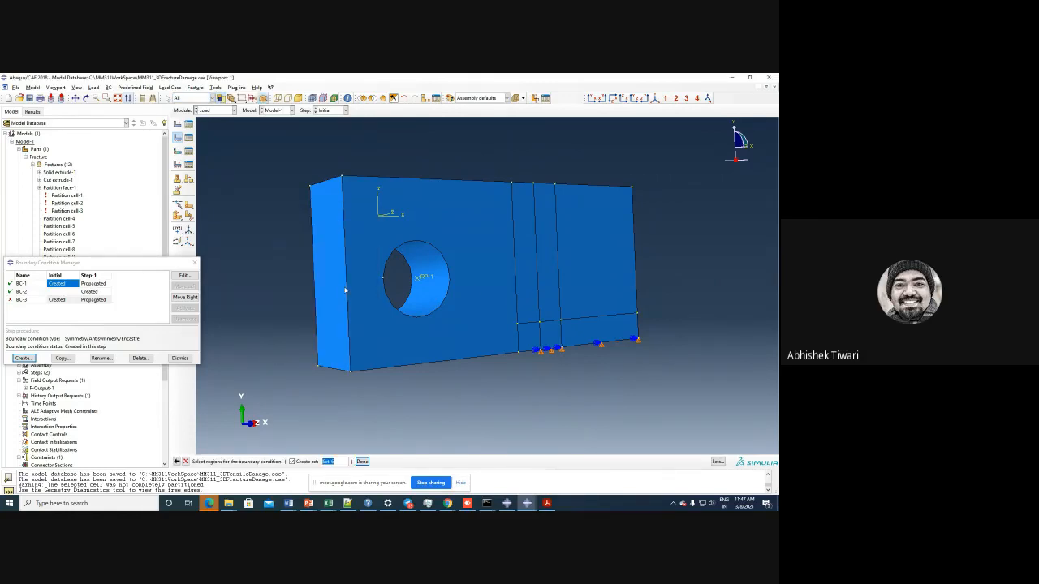
- Apply ThicknessSymm to all partitioned faces on the pin-hole side of the specimen as ZSYMM (U3 = UR1 = UR2 = 0)
left_click(450, 334)
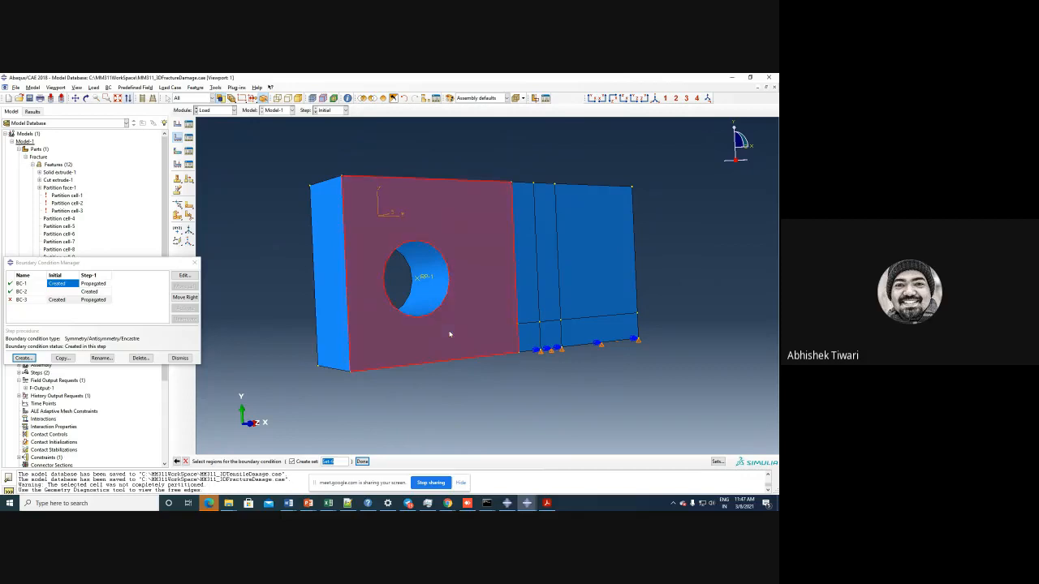
left_click(533, 278, "shift")
left_click(545, 270, "shift")
left_click(526, 342, "shift")
left_click(551, 340, "shift")
left_click(587, 336, "shift")
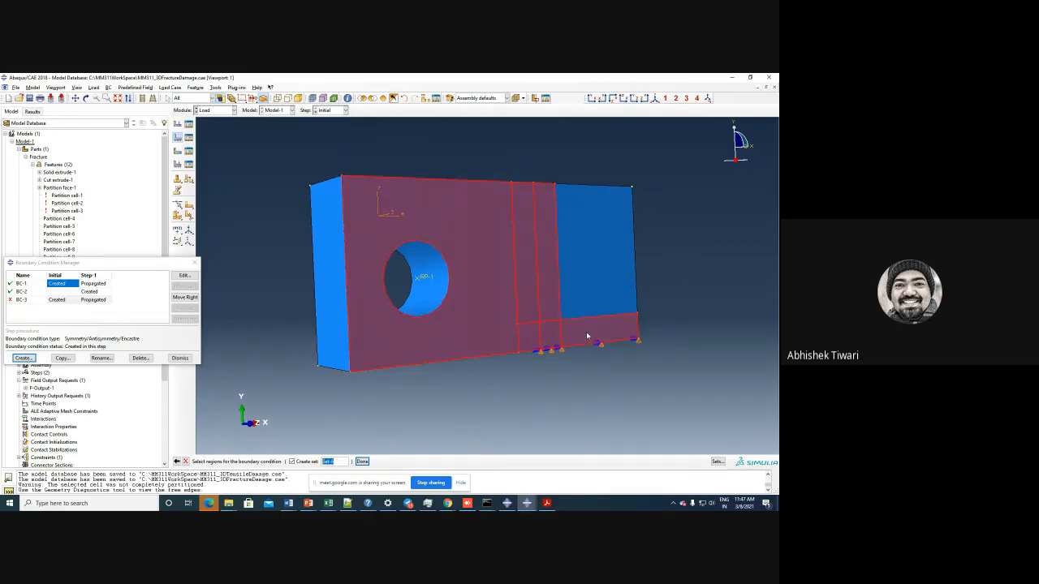
left_click(583, 293, "shift")
left_click(362, 461)
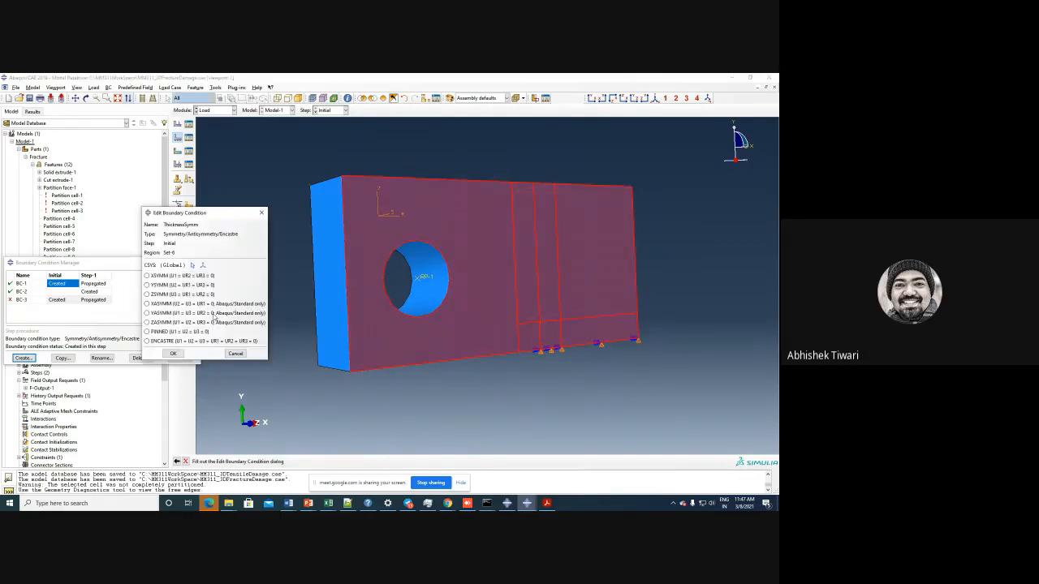
left_click(165, 295)
left_click(173, 354)
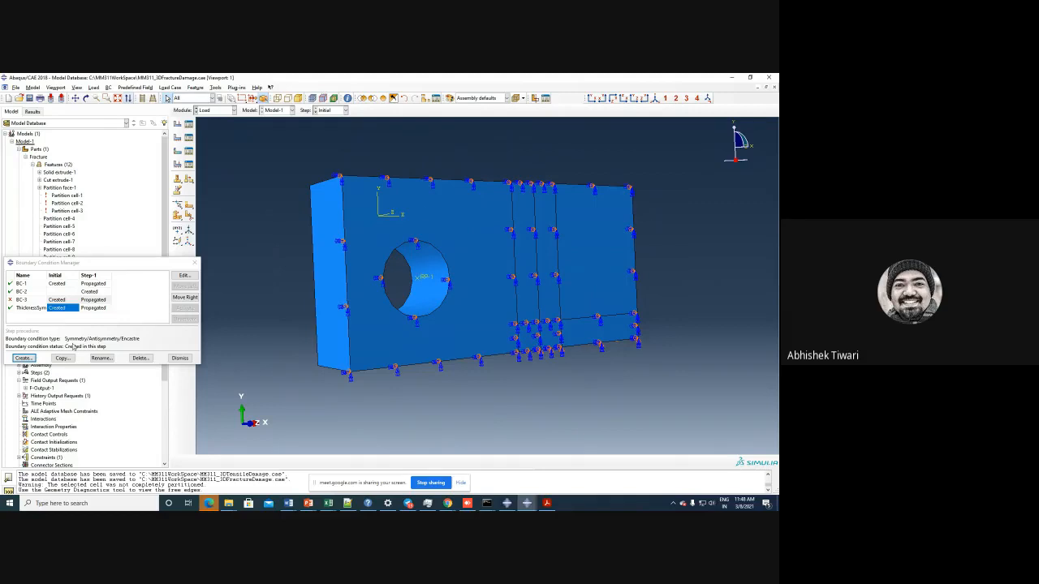
- Edit BC-2 in Step-1 and release U1, U2, UR1, UR2 and UR3, leaving only U3 prescribed
left_click(22, 293)
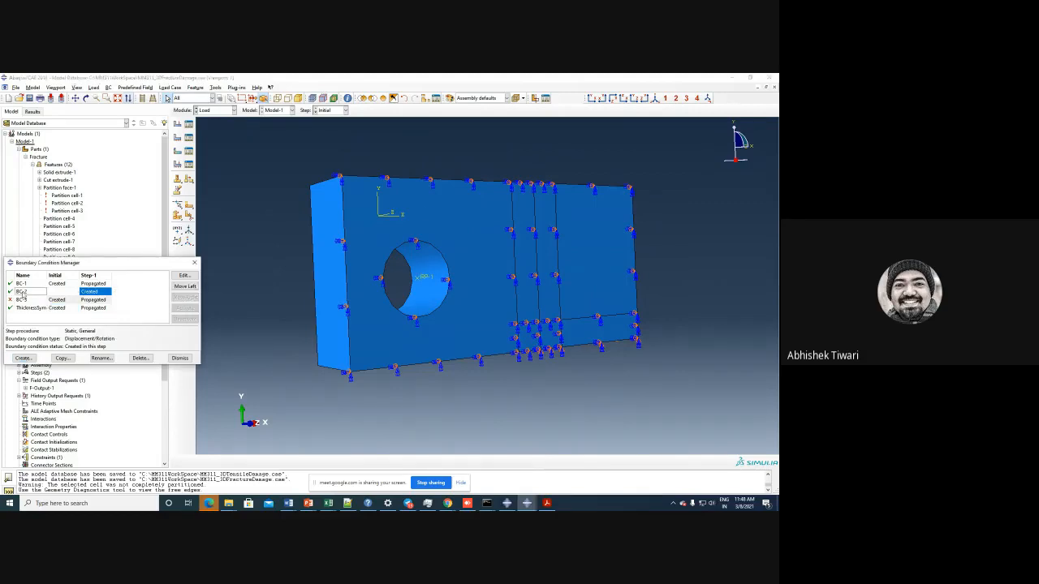
left_click(183, 276)
left_click(400, 372)
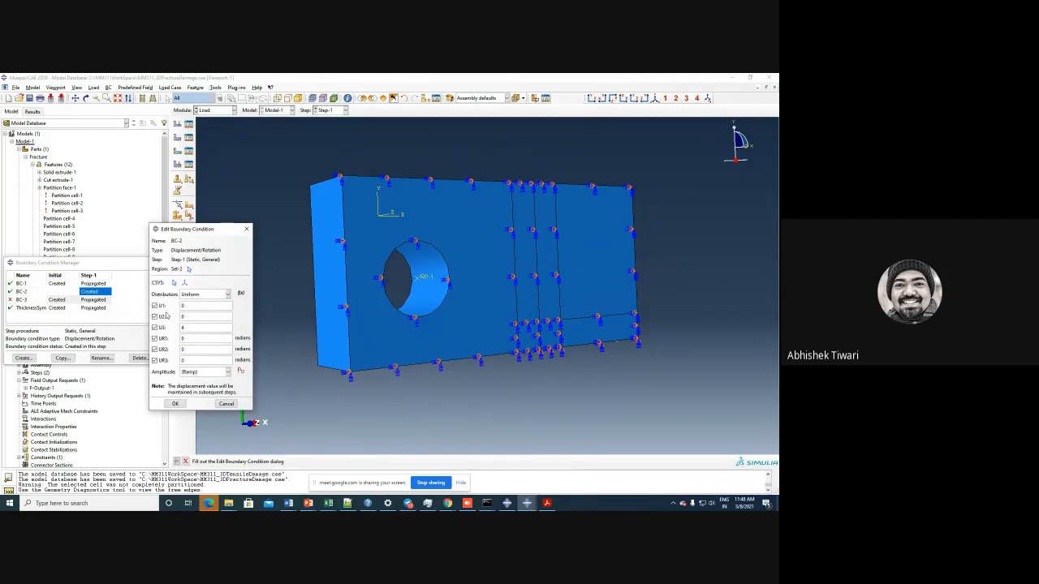
left_click(156, 306)
left_click(157, 316)
left_click(157, 337)
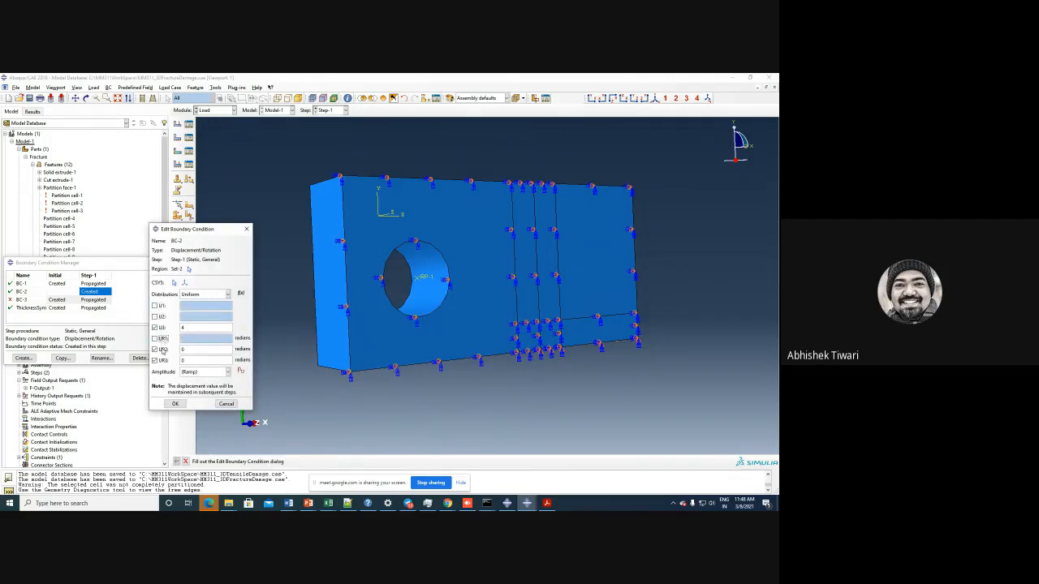
left_click(159, 349)
left_click(159, 359)
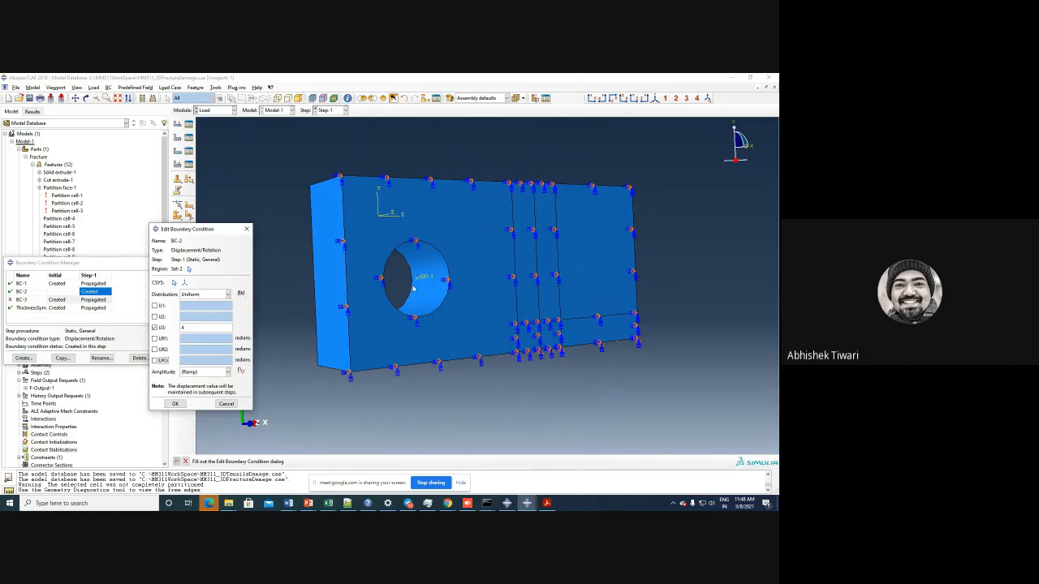
- Reassign BC-2's region to reference point RP-1 in the pin hole, keeping U3 at 4, and close the boundary condition manager
left_click(189, 268)
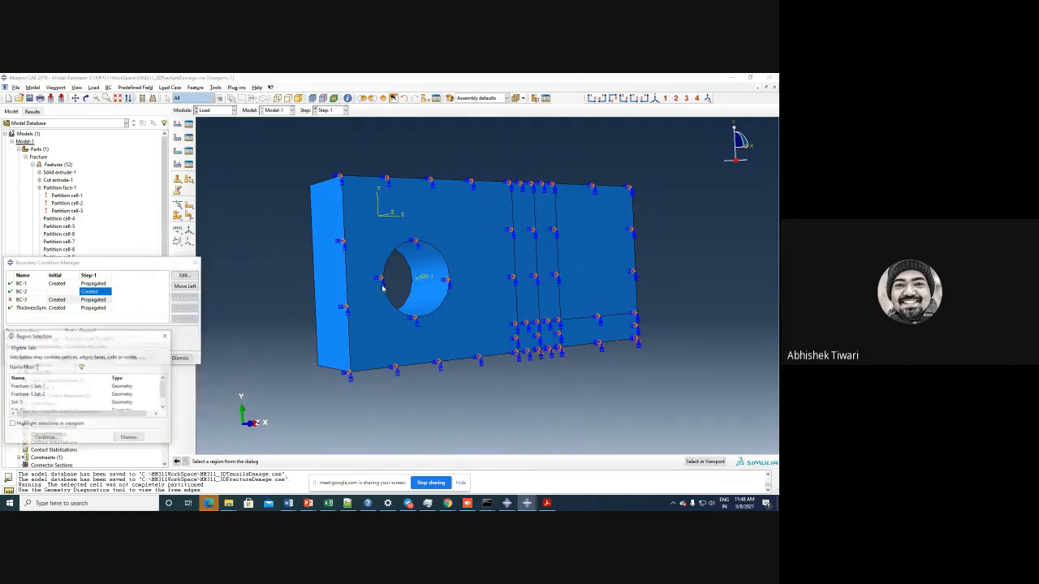
left_click(695, 462)
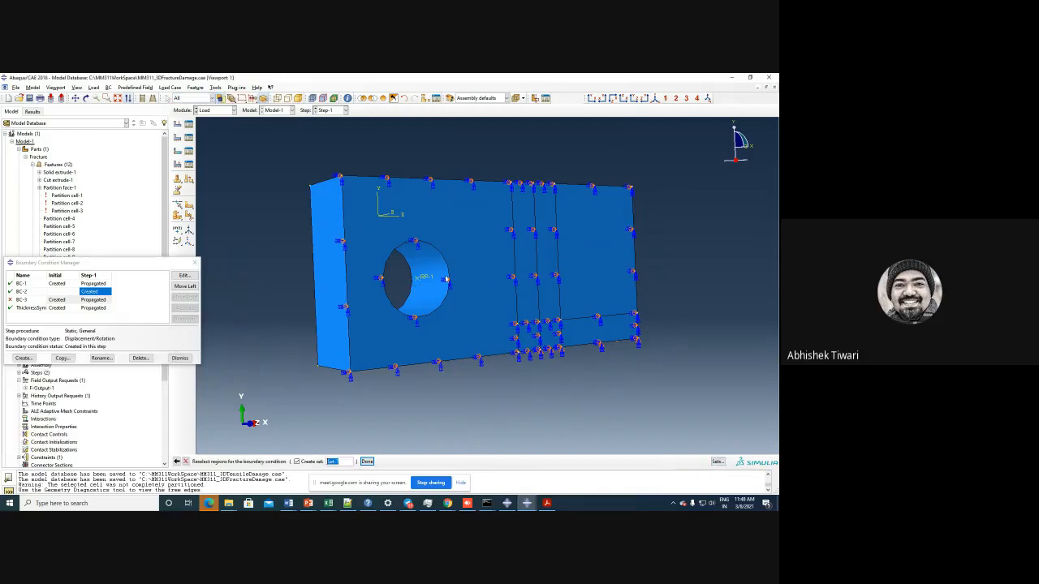
left_click(366, 461)
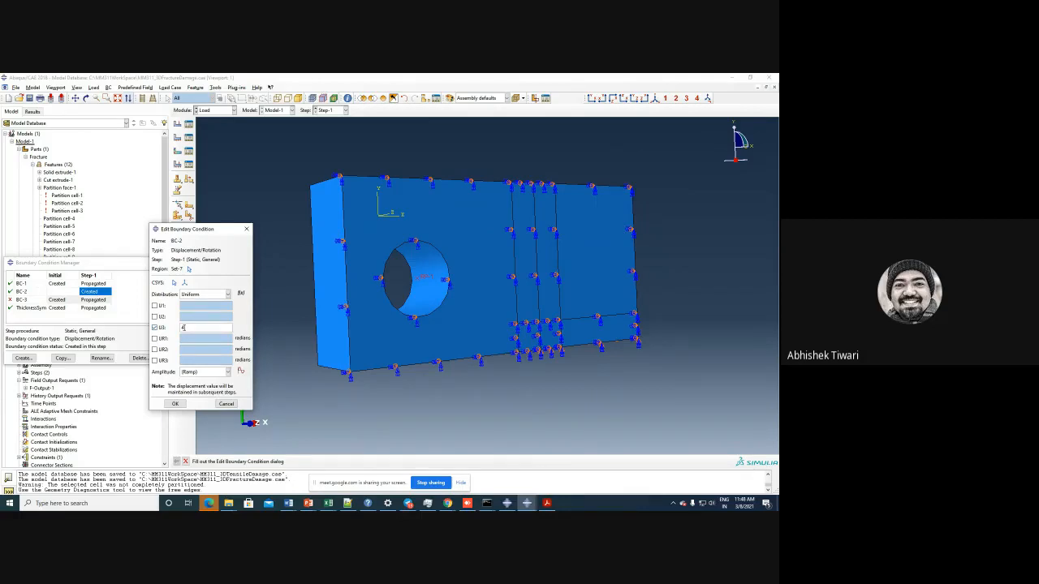
left_click(176, 404)
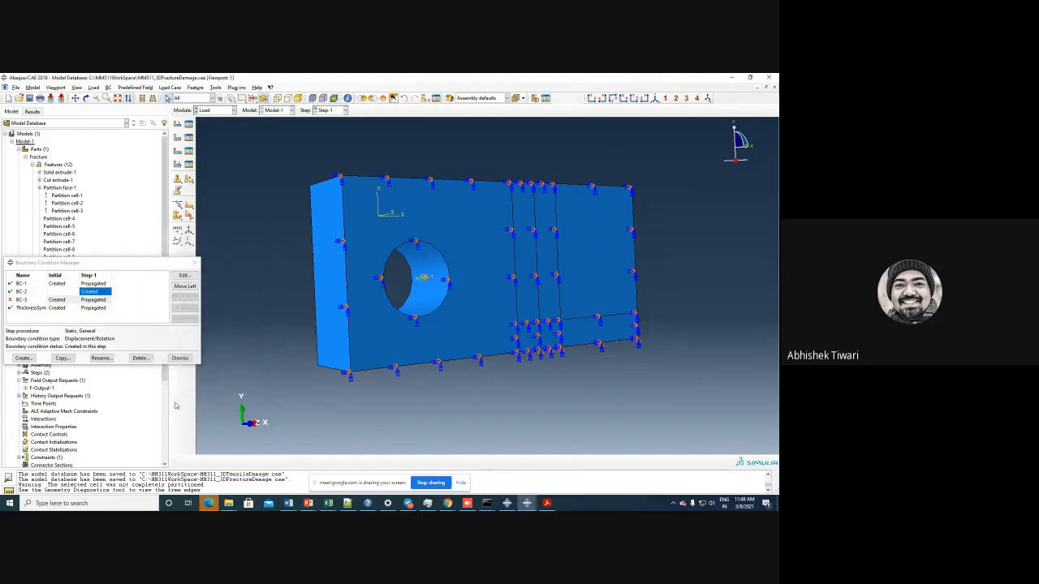
left_click(180, 357)
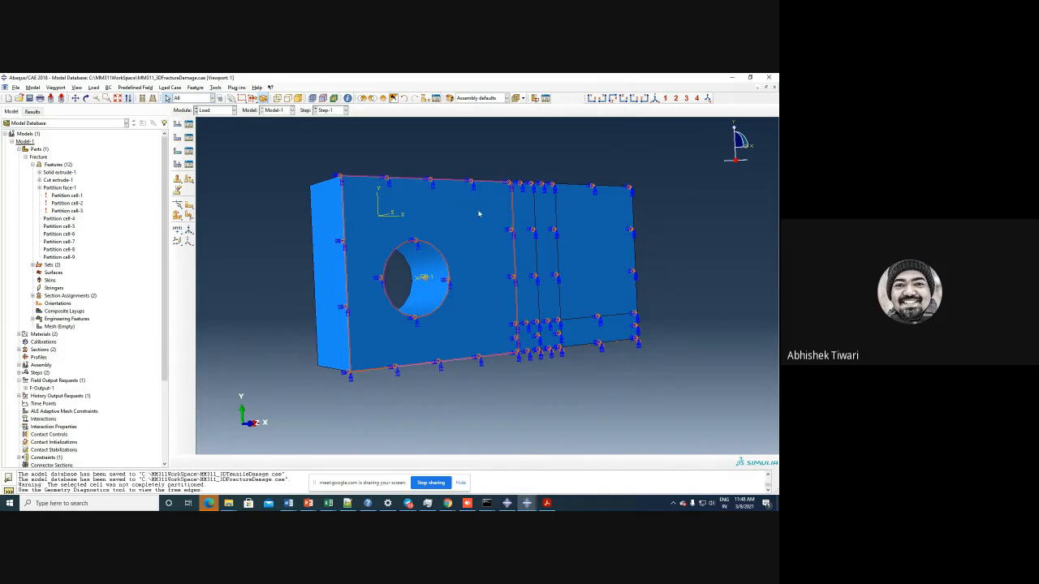
- In the Mesh module, show the Fracture part and assign local seeds by size to the lengthwise edges of the narrow strip along the crack plane
left_click(218, 110)
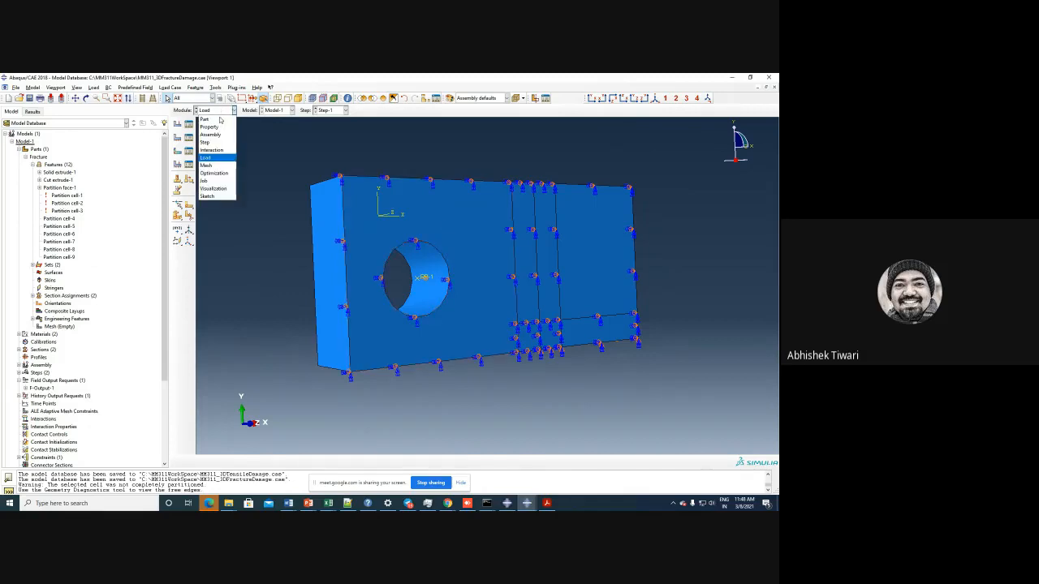
left_click(206, 165)
left_click(349, 110)
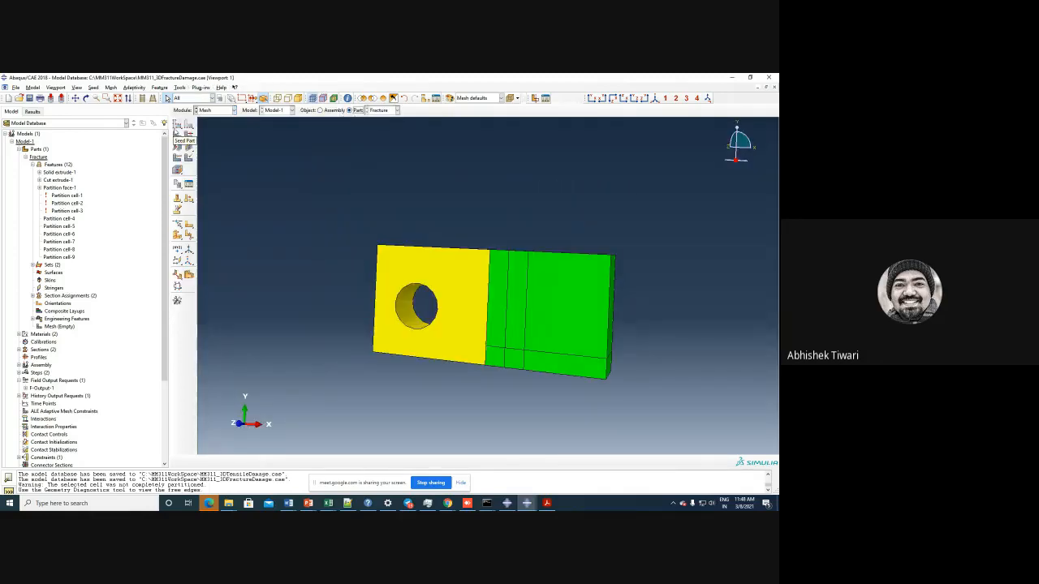
left_click(177, 132)
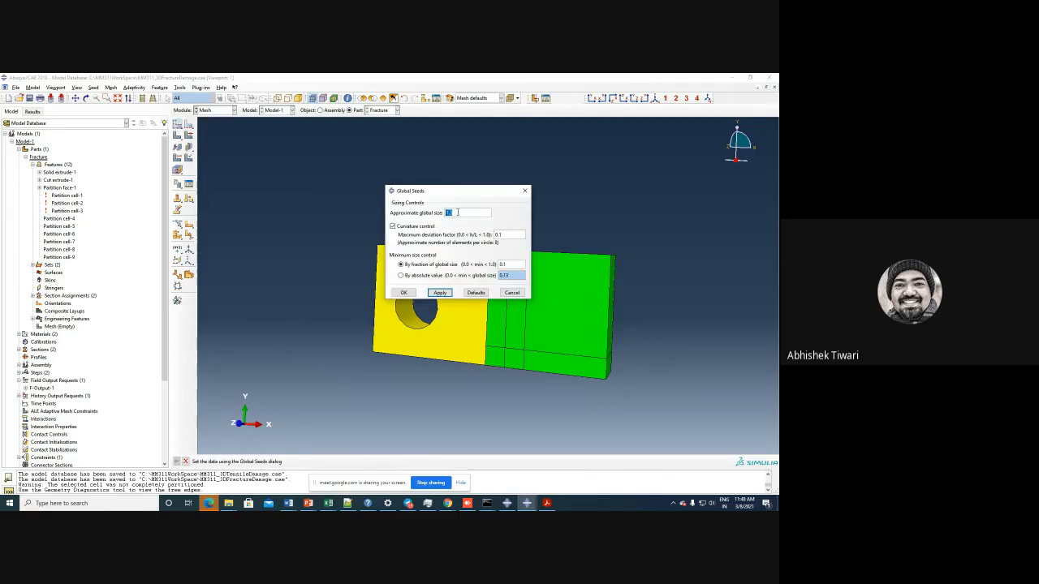
left_click(512, 292)
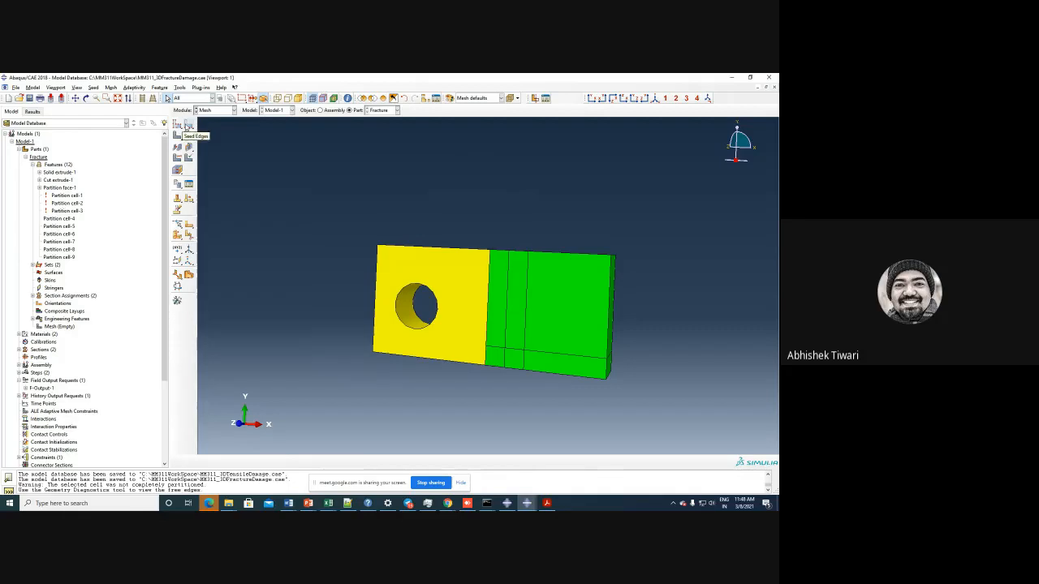
left_click(189, 126)
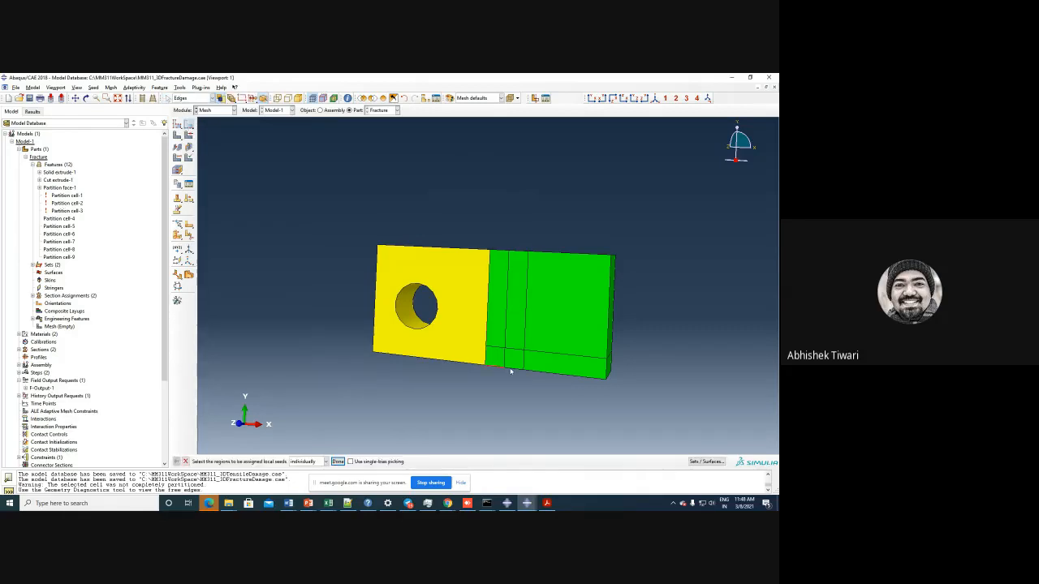
left_click(532, 369, "shift")
left_click(533, 350, "shift")
left_click(337, 461)
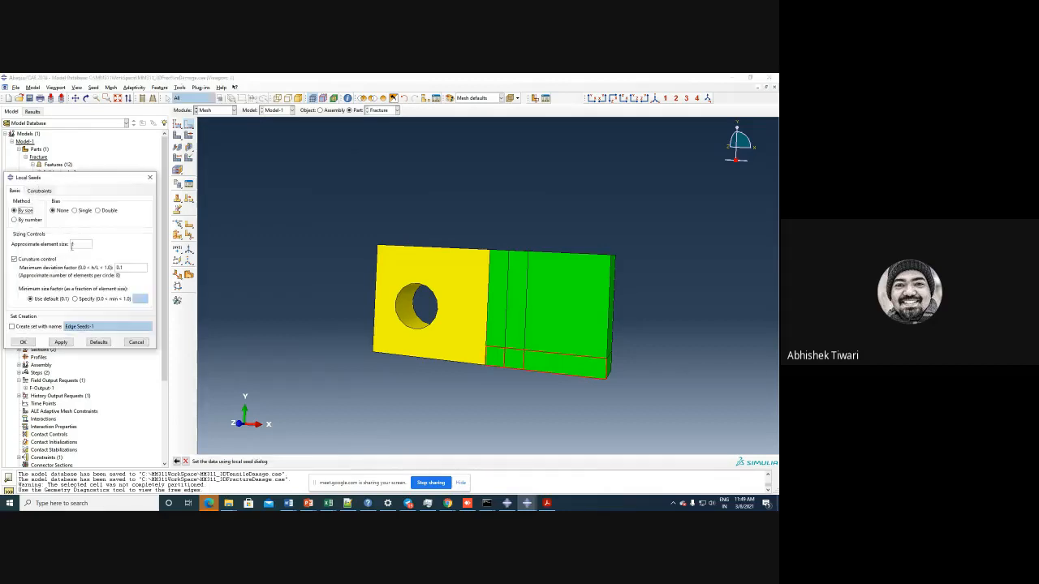
left_click(24, 342)
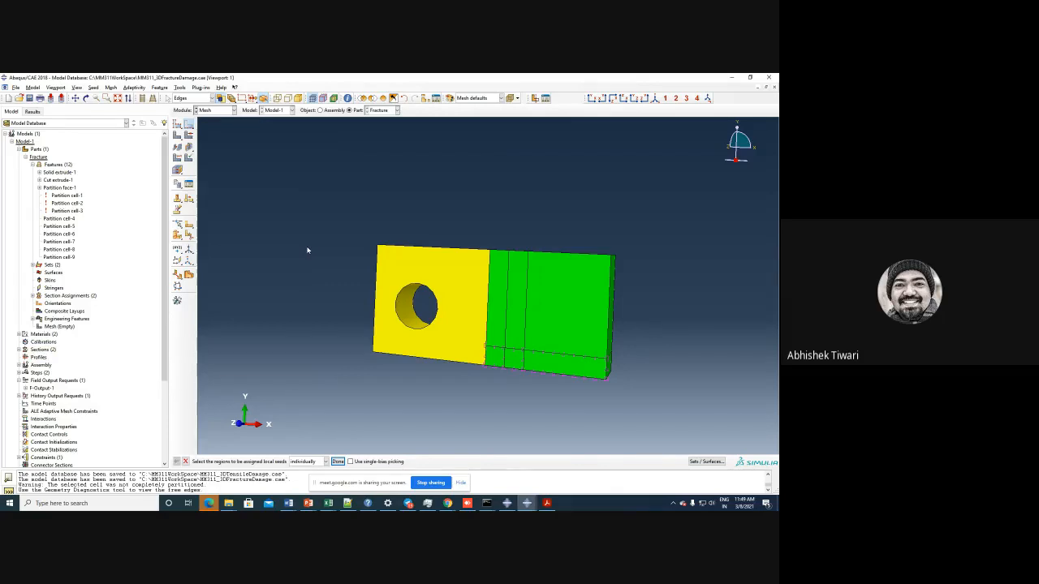
- Set the part's approximate global seed size to 5 and generate the mesh on the part
left_click(178, 126)
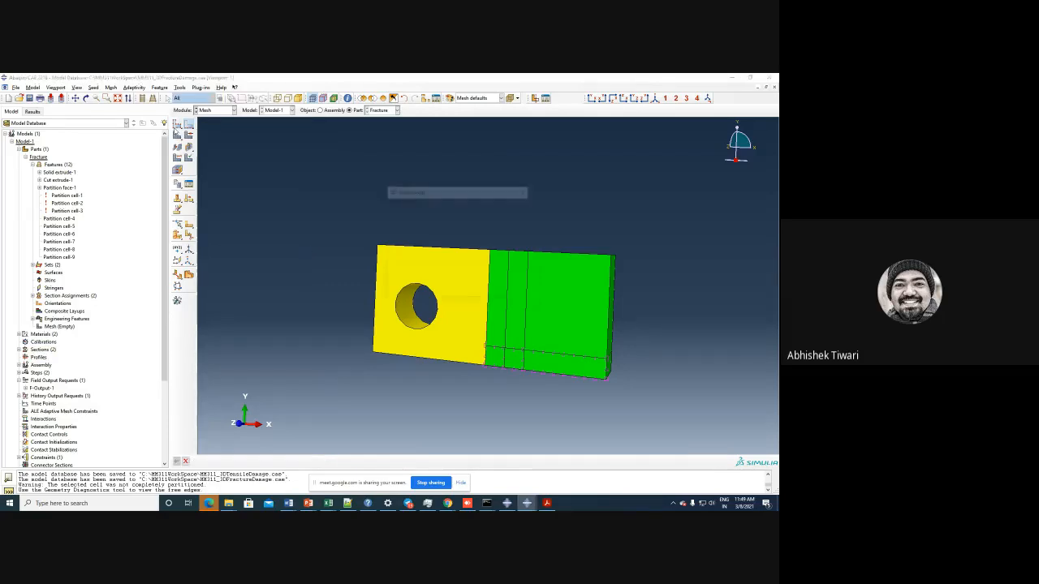
type("5")
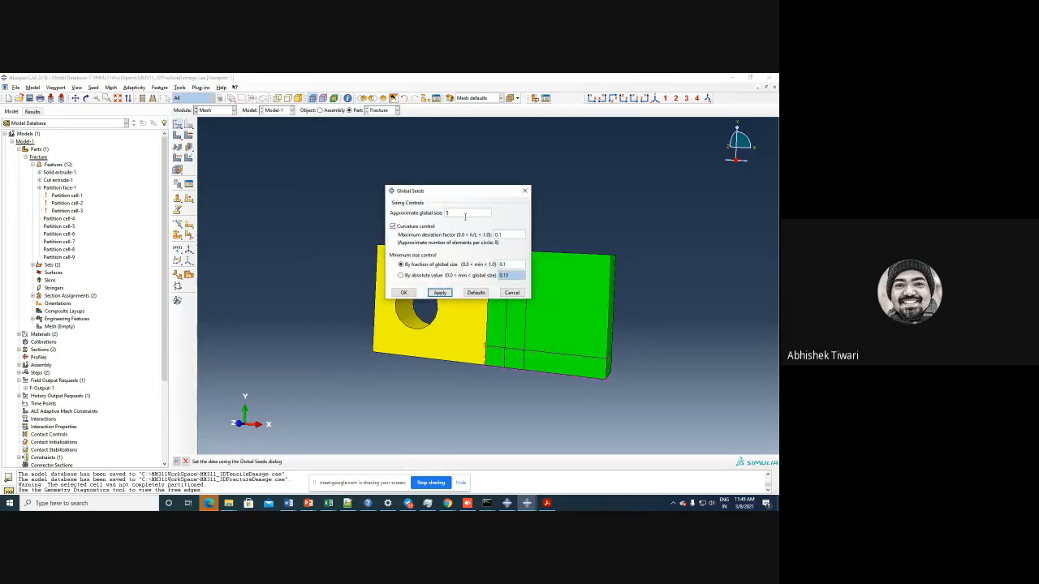
left_click(439, 292)
left_click(403, 293)
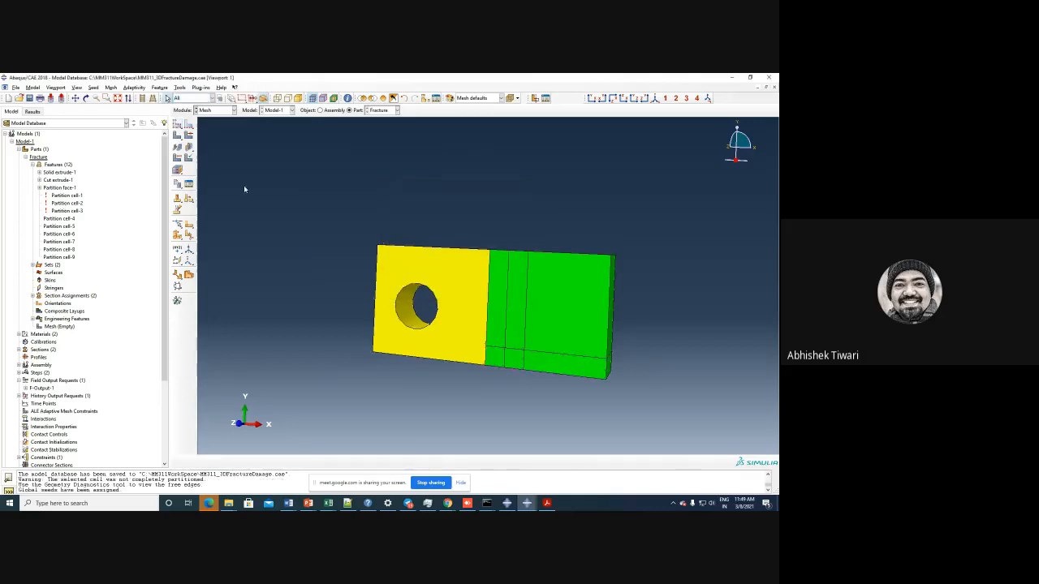
left_click(178, 136)
left_click(245, 461)
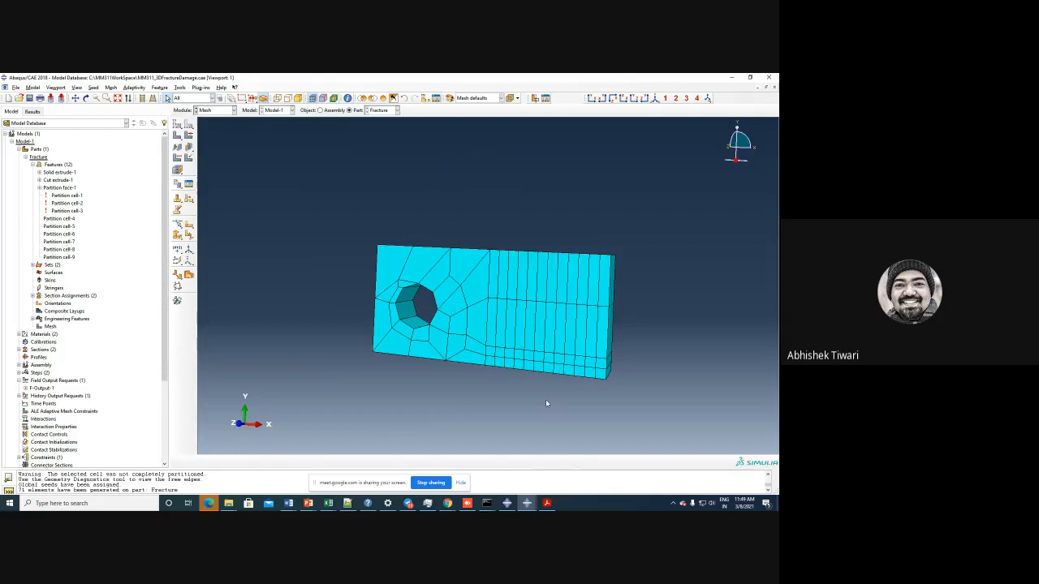
left_click_drag(549, 396, 542, 362, "ctrl+alt")
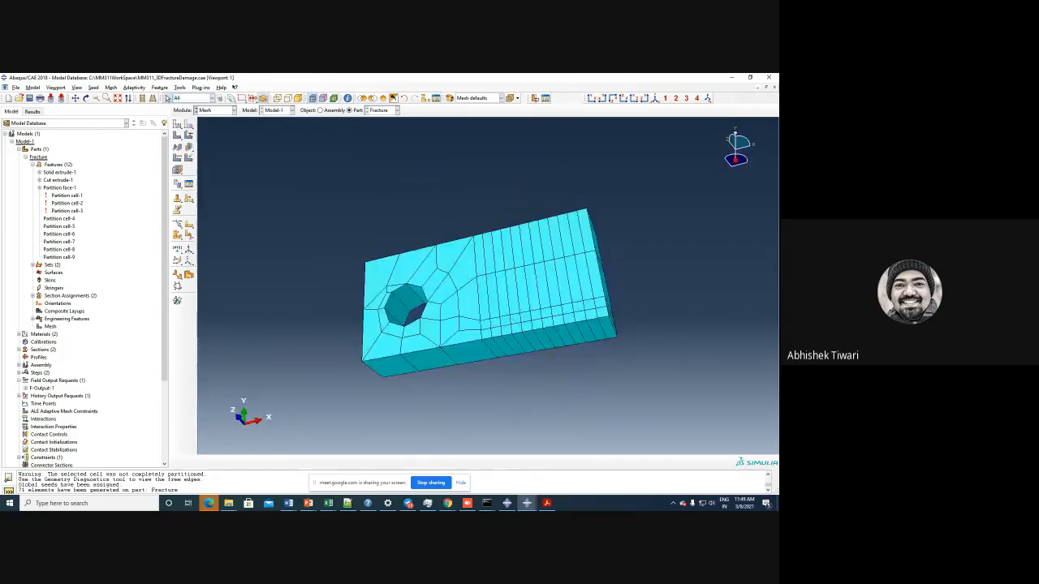
- Assign local seeds of approximate size 0.5 to the through-thickness edge at the far end of the crack plane, deleting the invalidated mesh
left_click(189, 127)
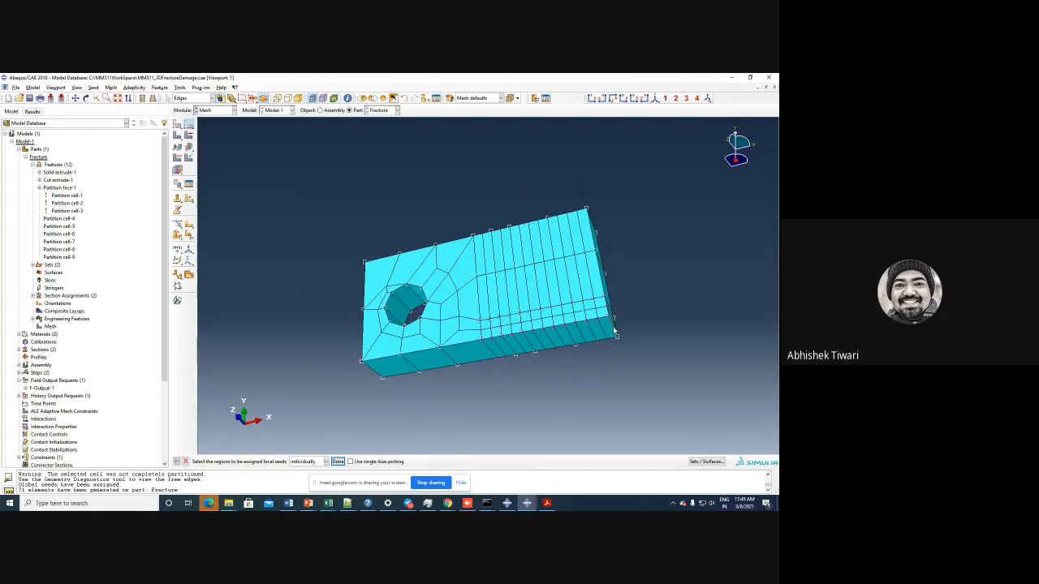
left_click(338, 461)
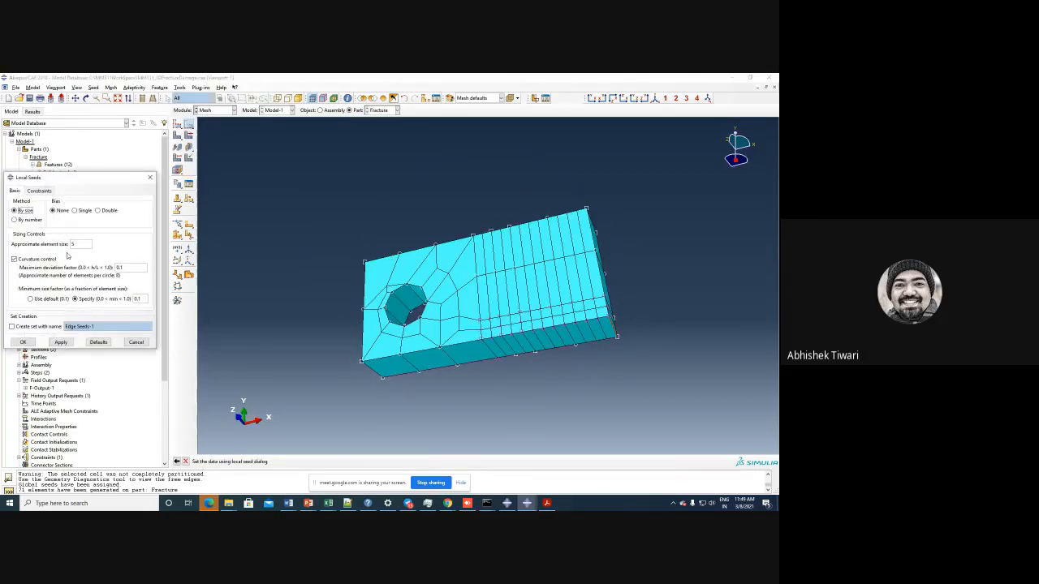
double_click(72, 243)
type("5")
left_click(61, 341)
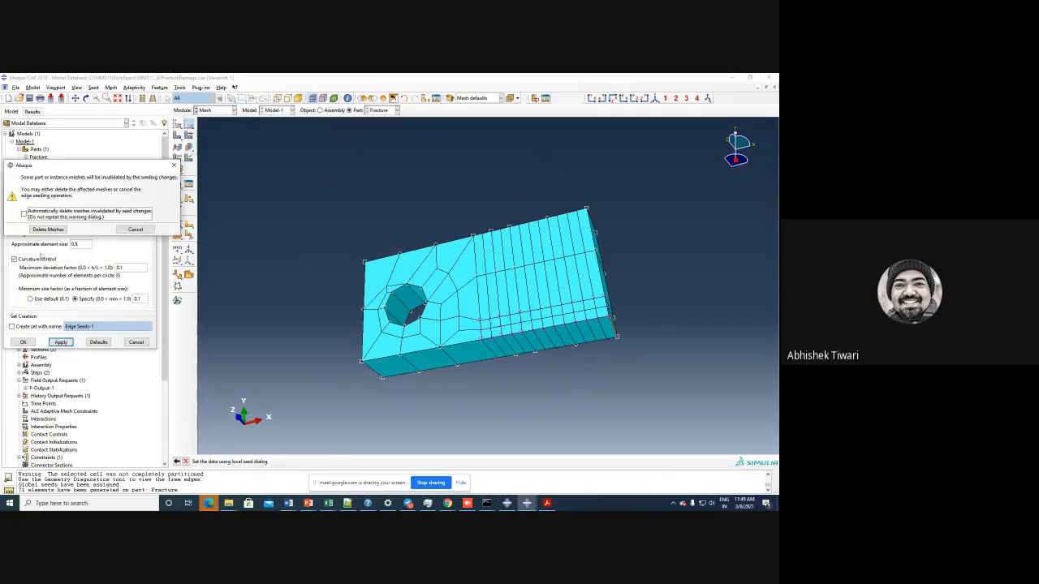
left_click(47, 229)
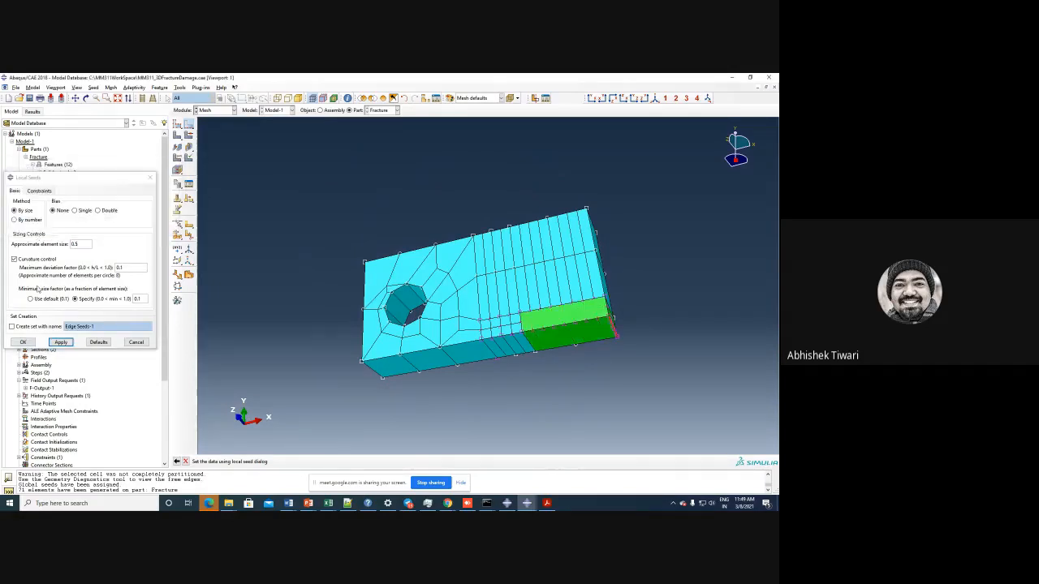
left_click(24, 341)
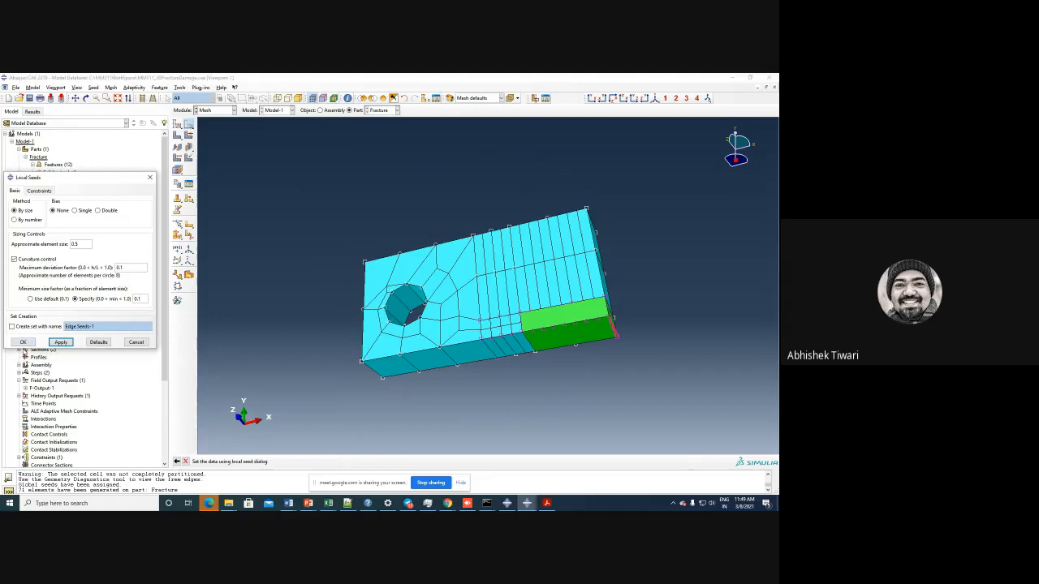
left_click(25, 342)
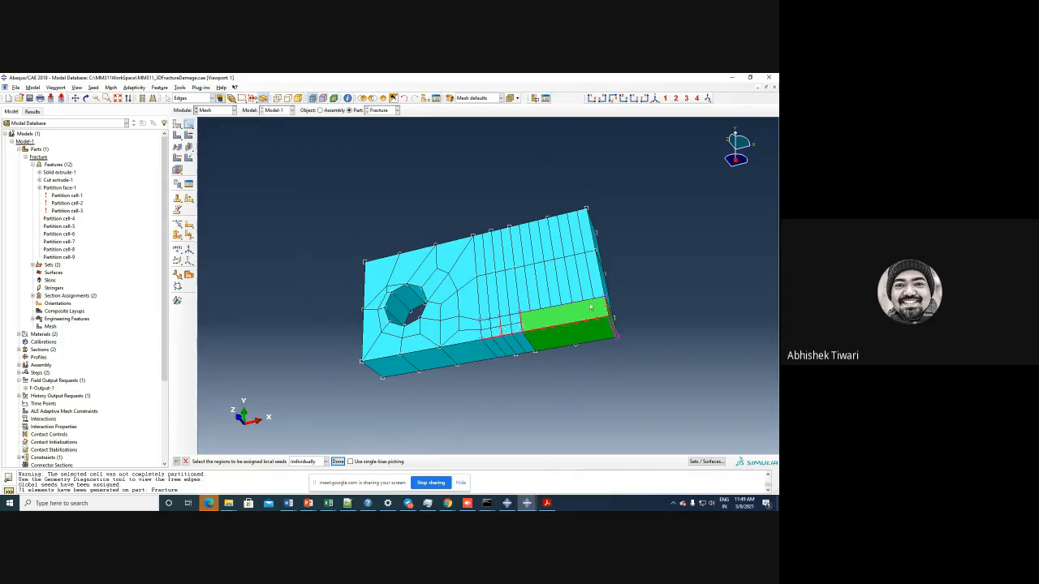
- Assign local seeds of approximate size 0.5 to the edges bounding the narrow strip along the crack plane, deleting the invalidated mesh
left_click(481, 328, "shift")
left_click(489, 319, "shift")
left_click(337, 461)
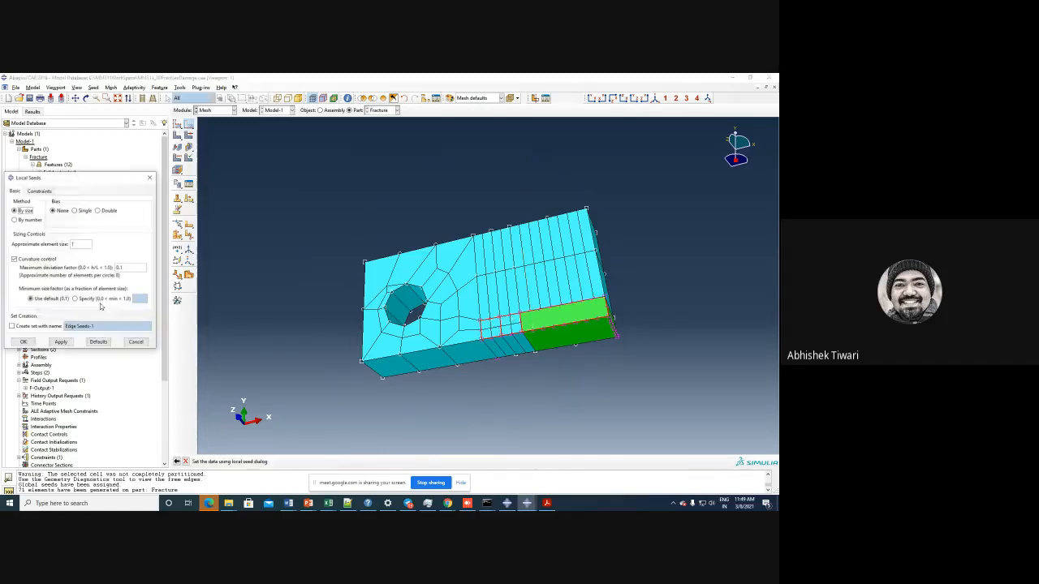
type("0.5")
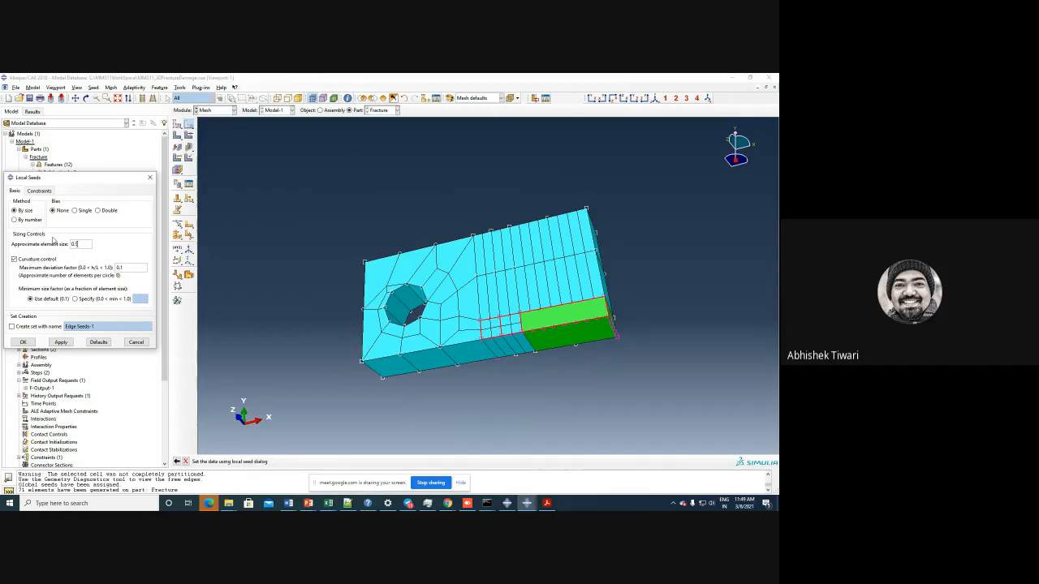
left_click(61, 341)
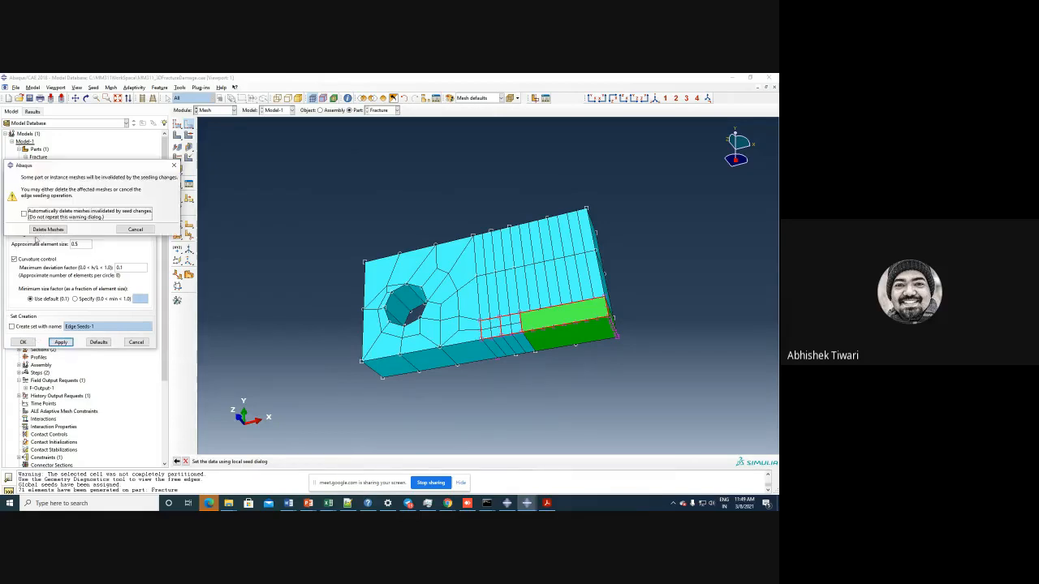
left_click(47, 230)
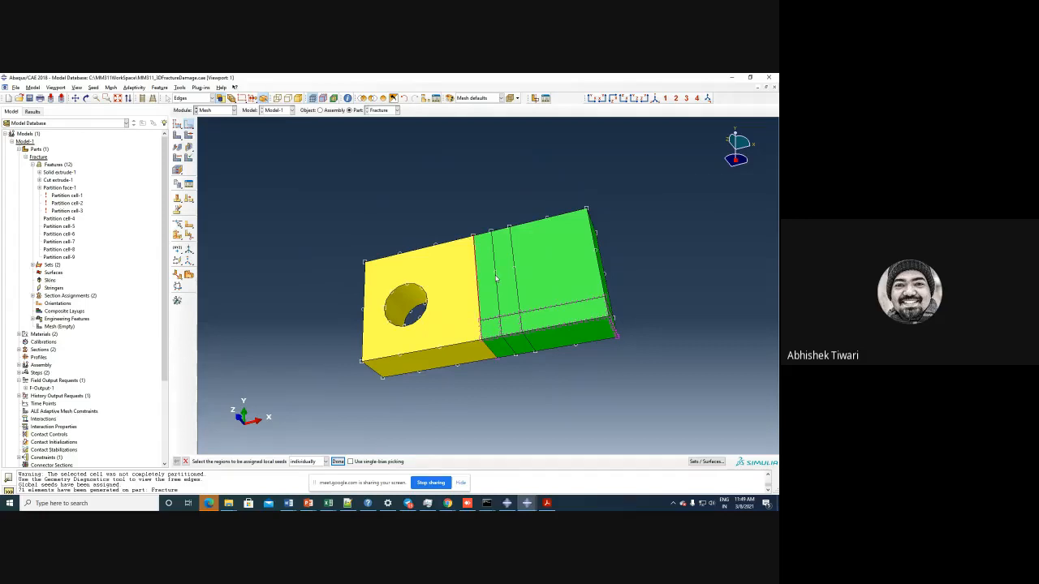
- Set the part's approximate global seed size to 2 and generate the mesh on the part
left_click(178, 126)
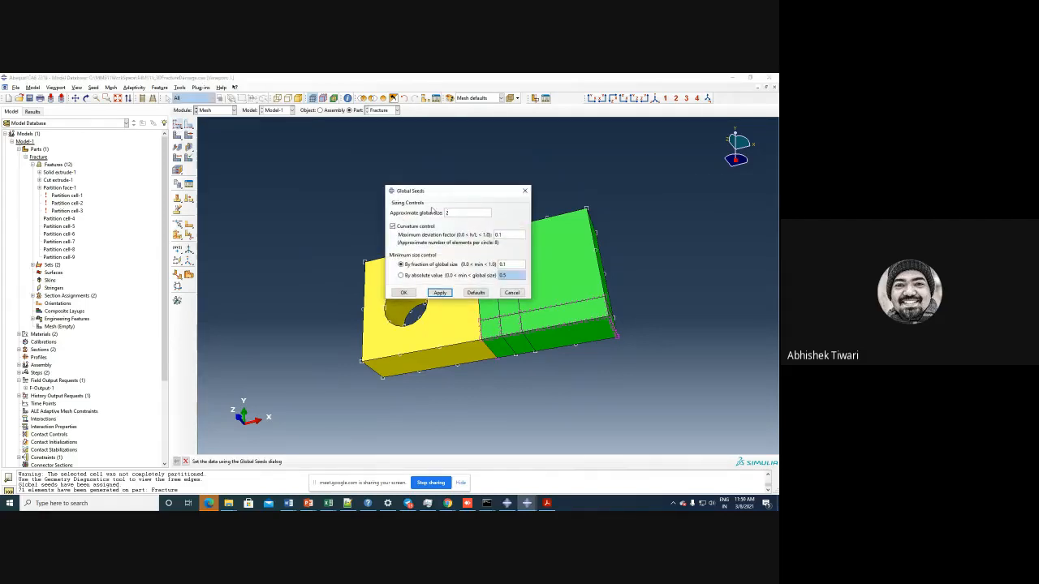
key("BackSpace")
left_click(403, 292)
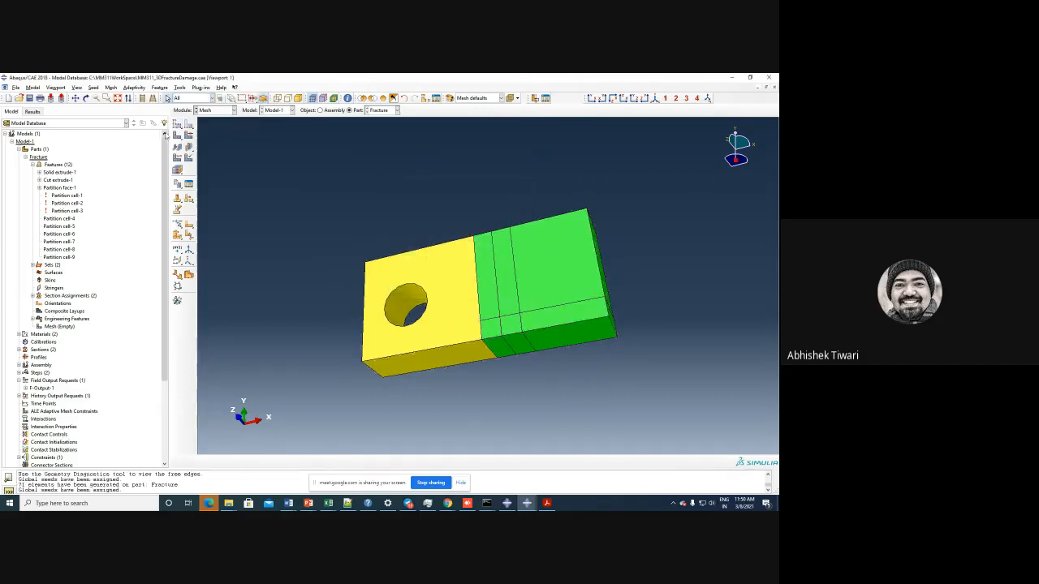
left_click(177, 135)
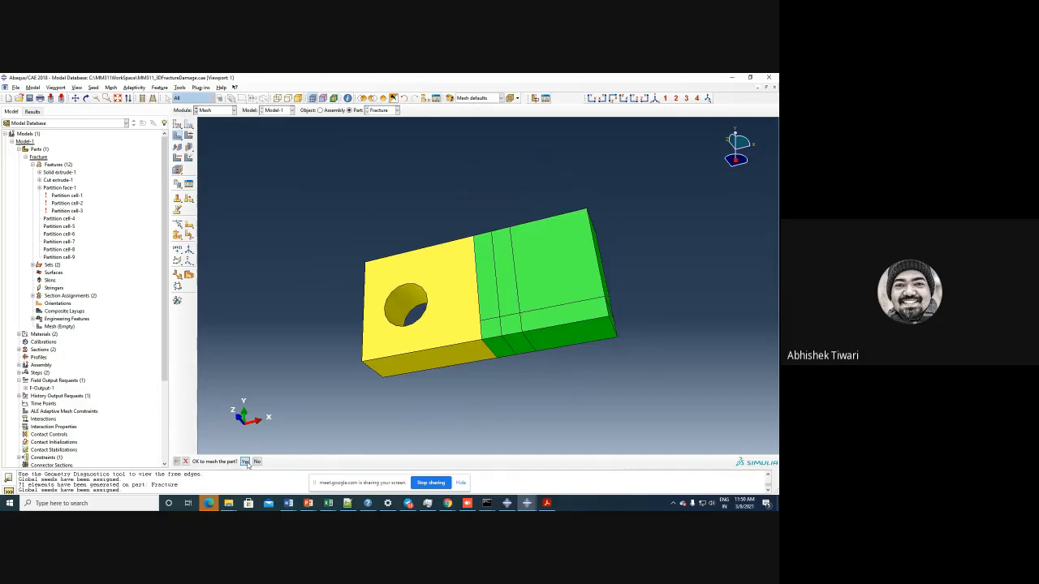
left_click(245, 461)
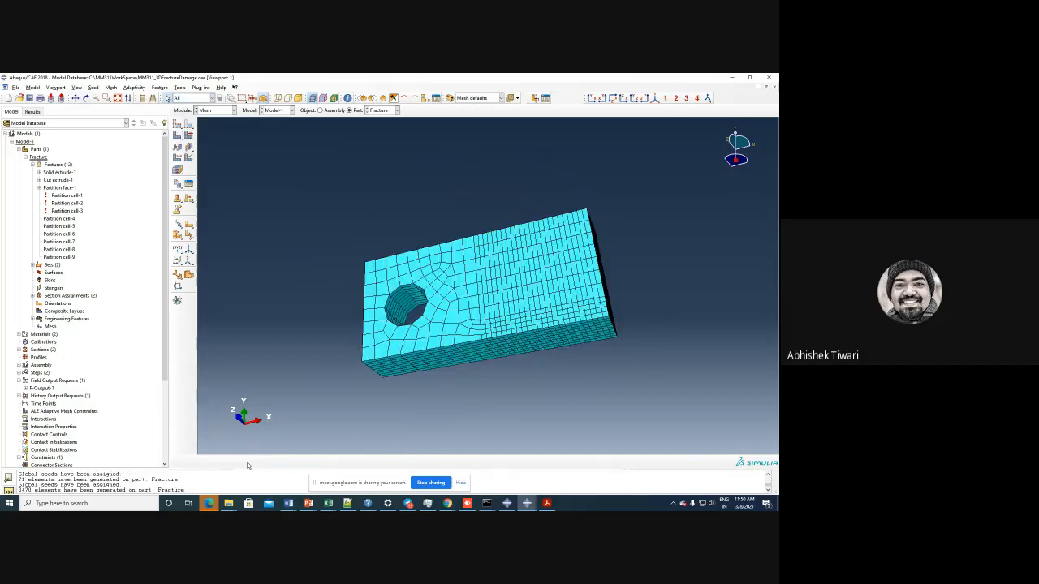
- Assign linear 3D Stress elements (C3D8R) to the strip cells along the crack plane, with element deletion set to Yes and max degradation specified
left_click(189, 137)
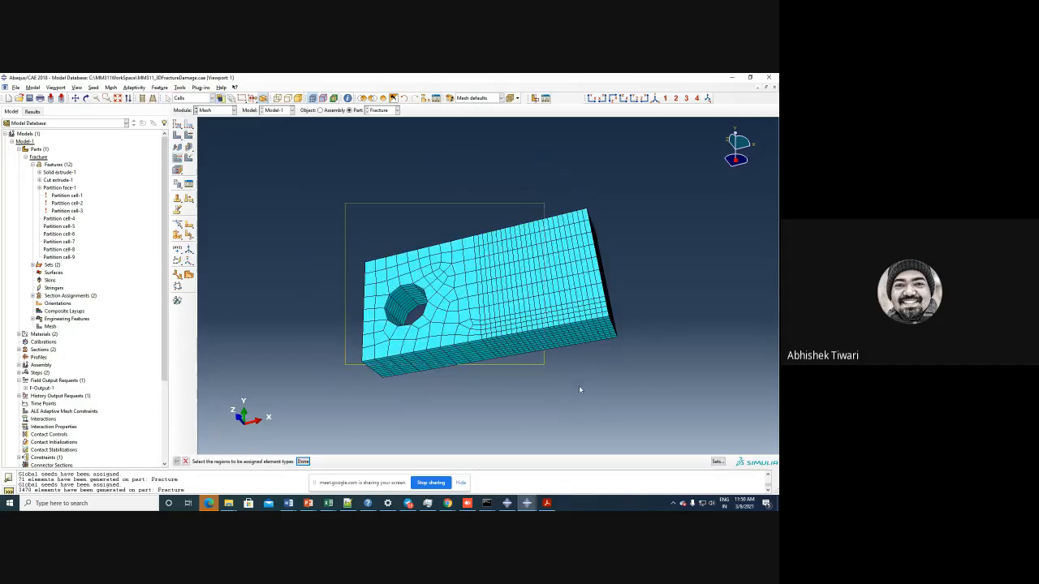
left_click_drag(579, 390, 646, 394)
left_click(383, 402)
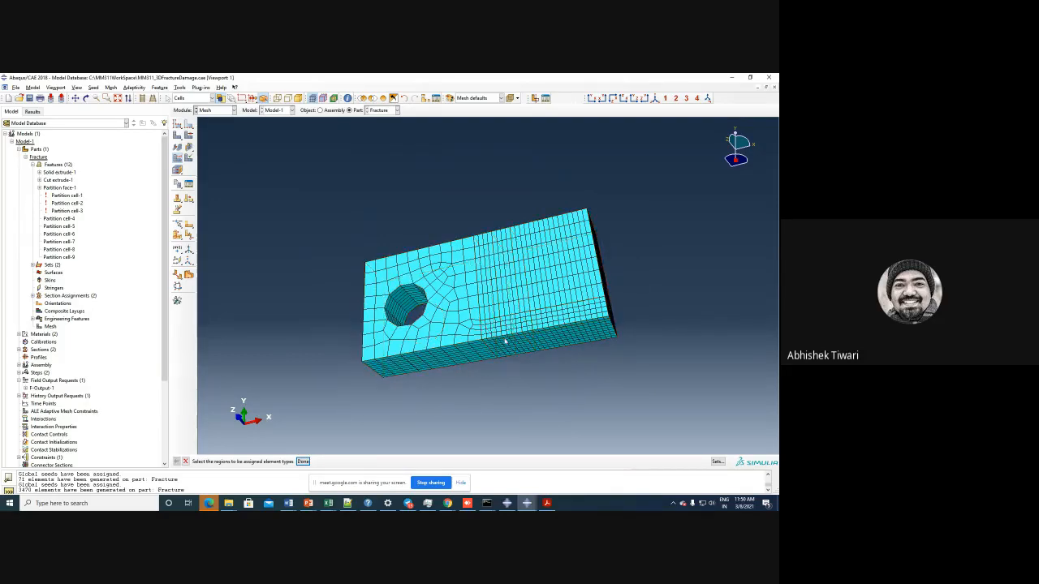
left_click(512, 328)
left_click(302, 461)
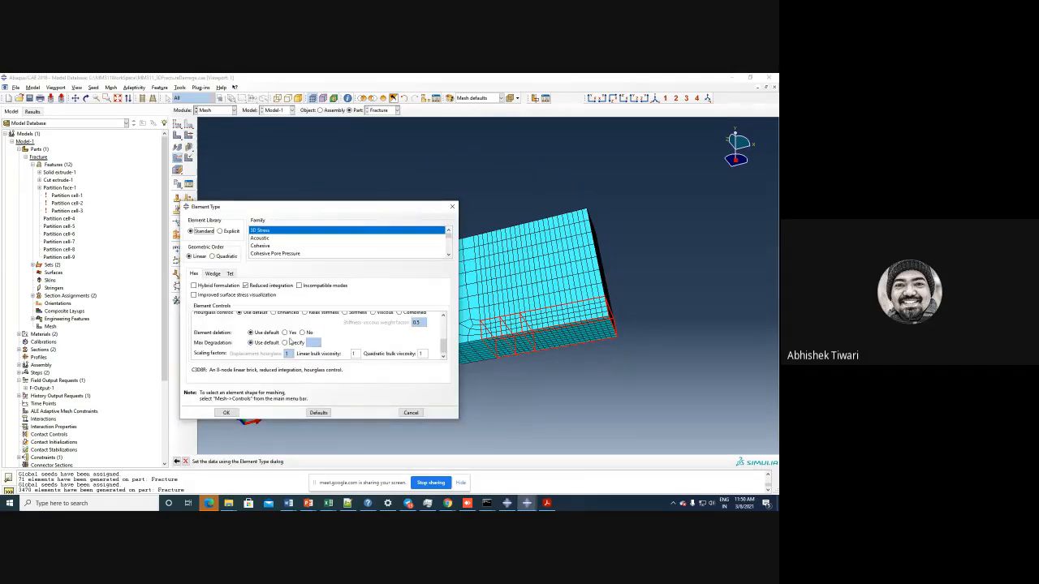
left_click(286, 333)
left_click(298, 342)
left_click(226, 413)
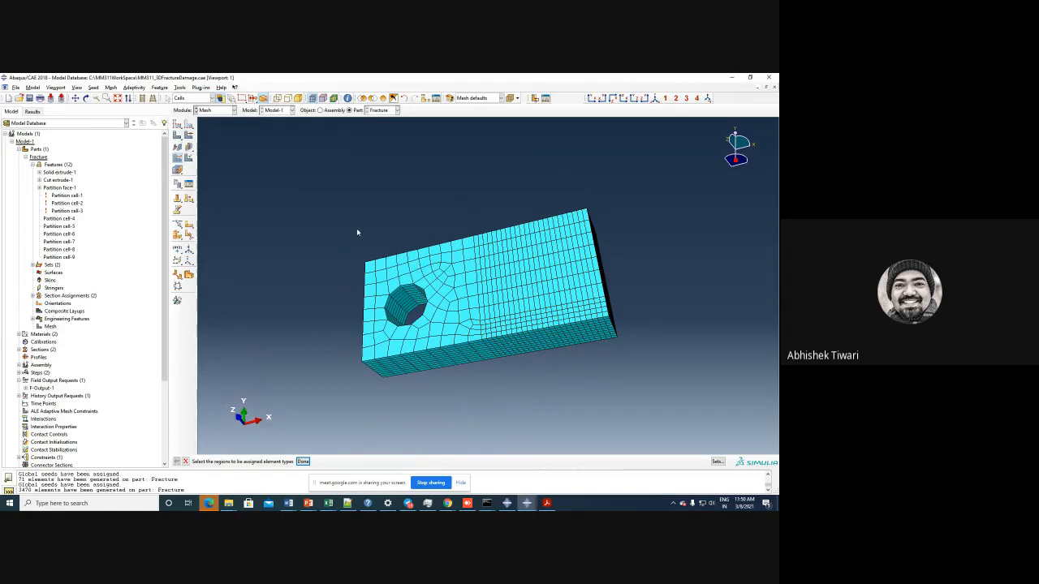
- Assign linear 3D Stress elements (C3D8R) to the cells above the crack strip and around the hole, keeping the default element deletion and degradation settings
left_click_drag(357, 229, 671, 298)
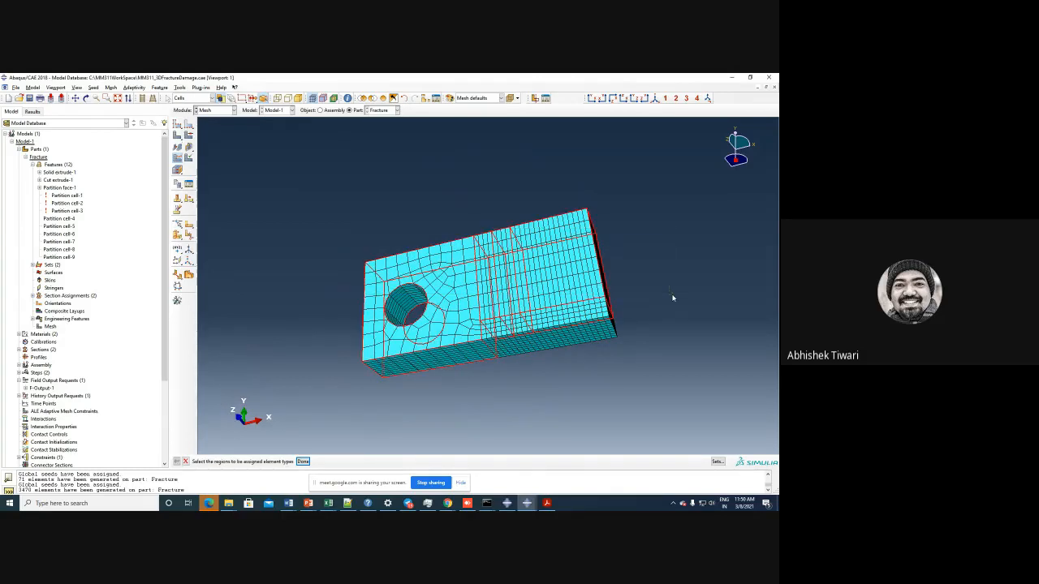
left_click(303, 460)
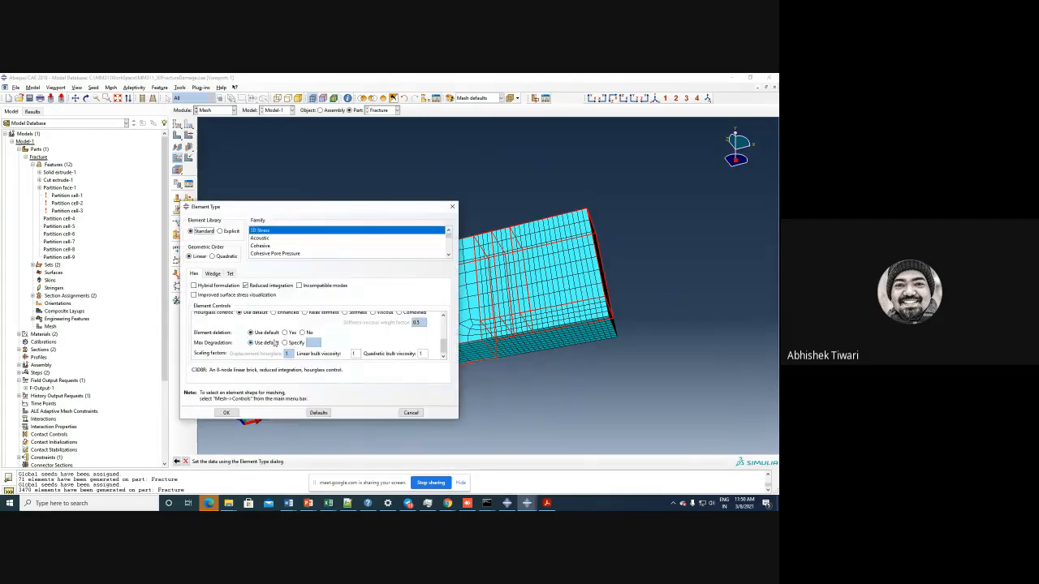
scroll(276, 340, "up", 3)
left_click(227, 412)
- In the Job module, create a job named HalfCTDamage from Model-1
left_click(213, 111)
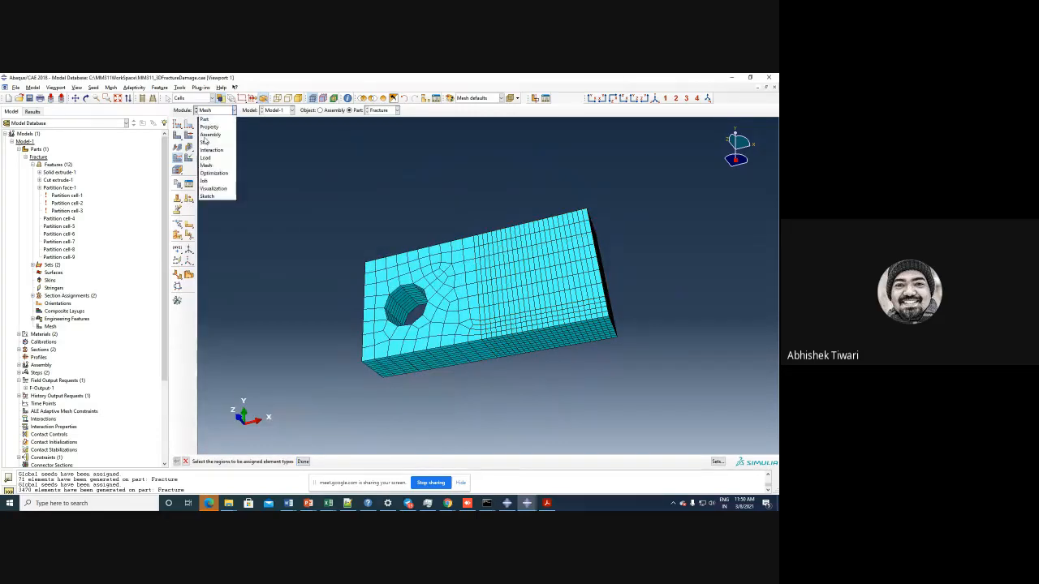
left_click(204, 188)
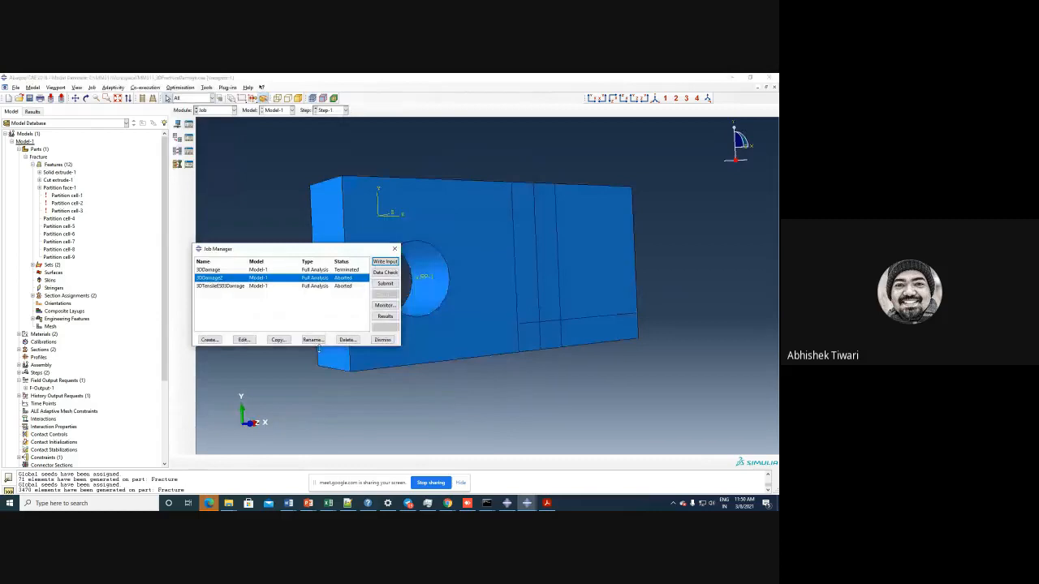
left_click(209, 339)
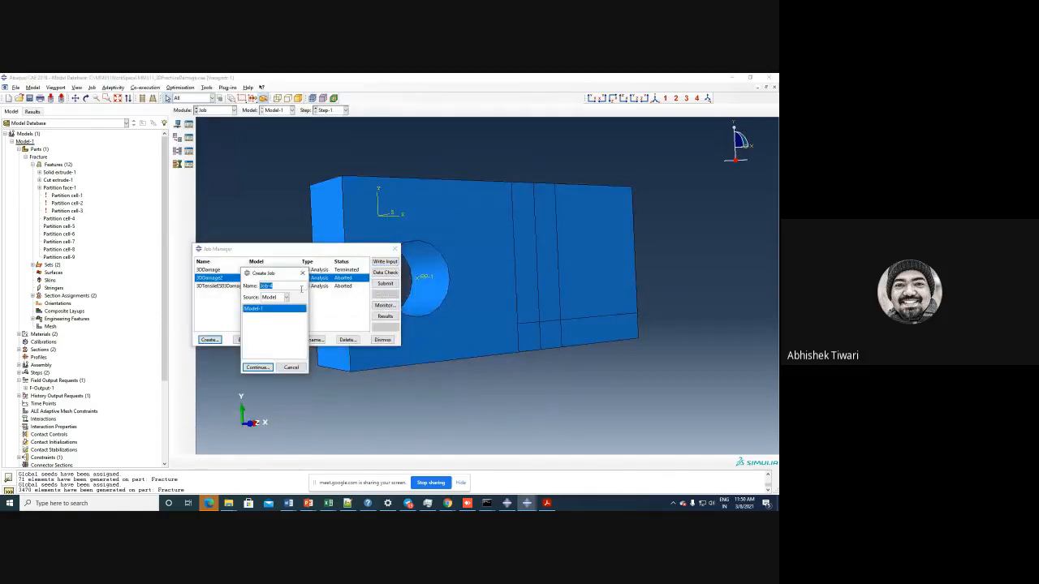
type("CT")
key("Home")
type("HalfCTDam")
left_click(258, 367)
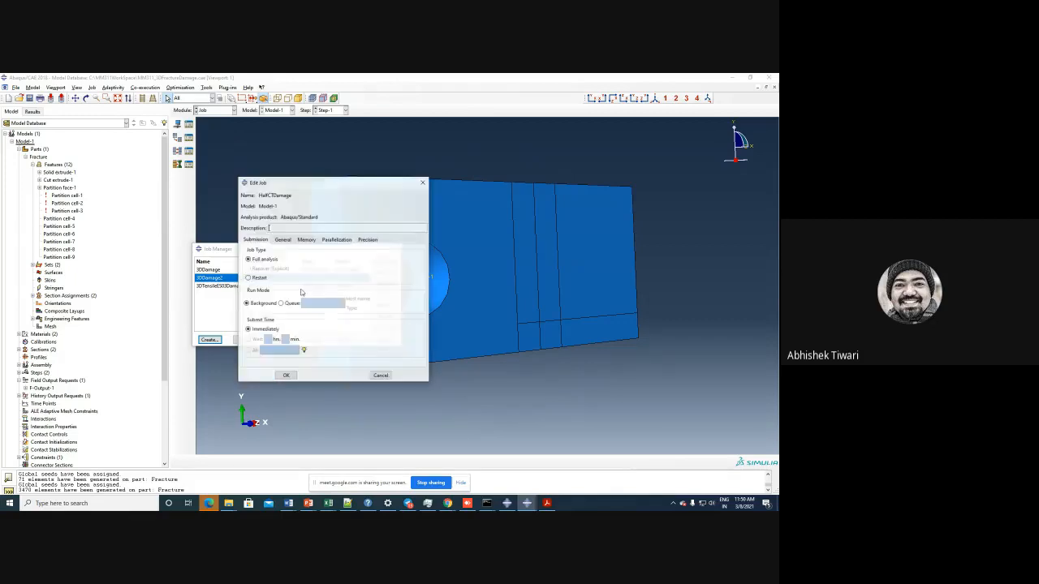
- Turn off the job's memory increase based on analysis estimates and change its maximum preprocessor and analysis memory percentage
left_click(306, 240)
left_click(290, 301)
double_click(344, 290)
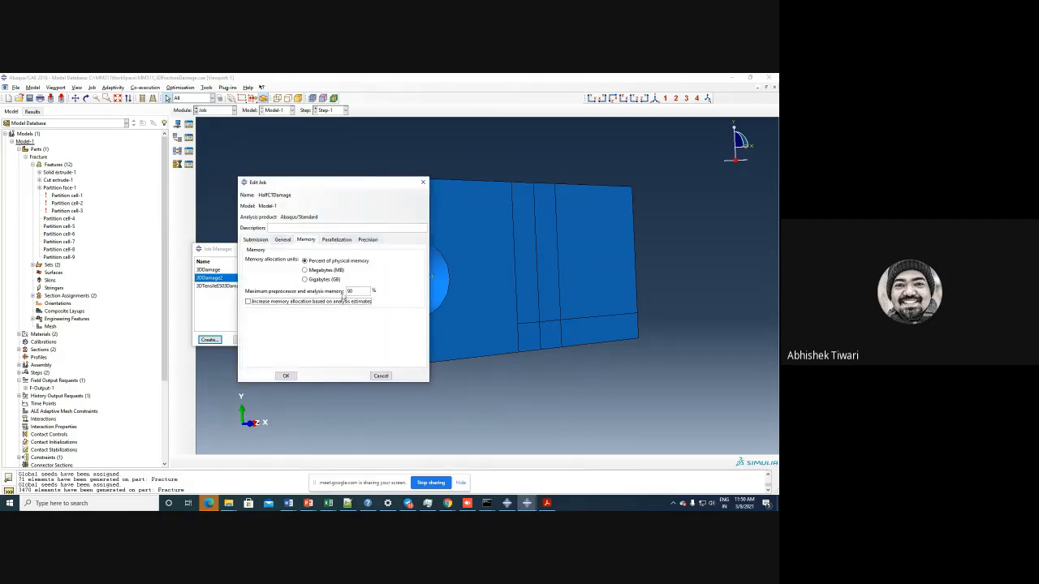
type("7")
- Enable multiple processors for the job, set the count to 3, and accept the job settings
left_click(336, 240)
left_click(317, 249)
left_click(317, 249)
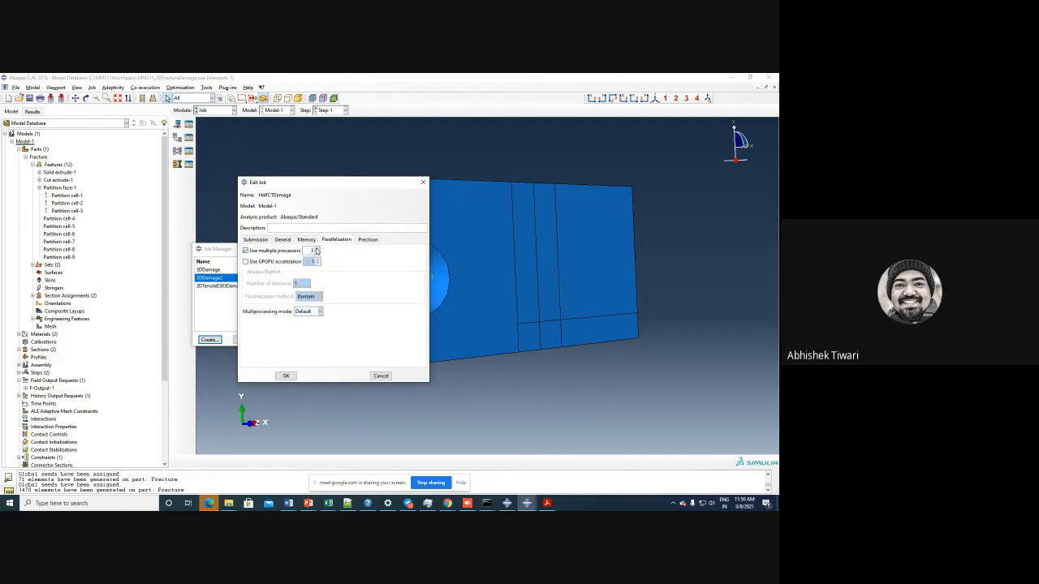
left_click(286, 376)
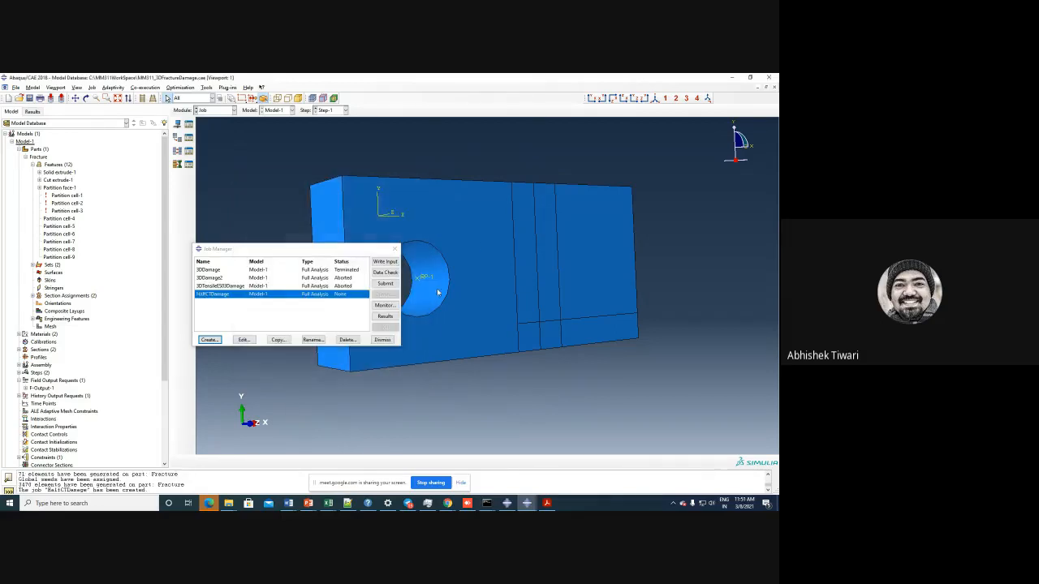
- Submit the HalfCTDamage job, monitor it until it finishes, and open its results
left_click(385, 283)
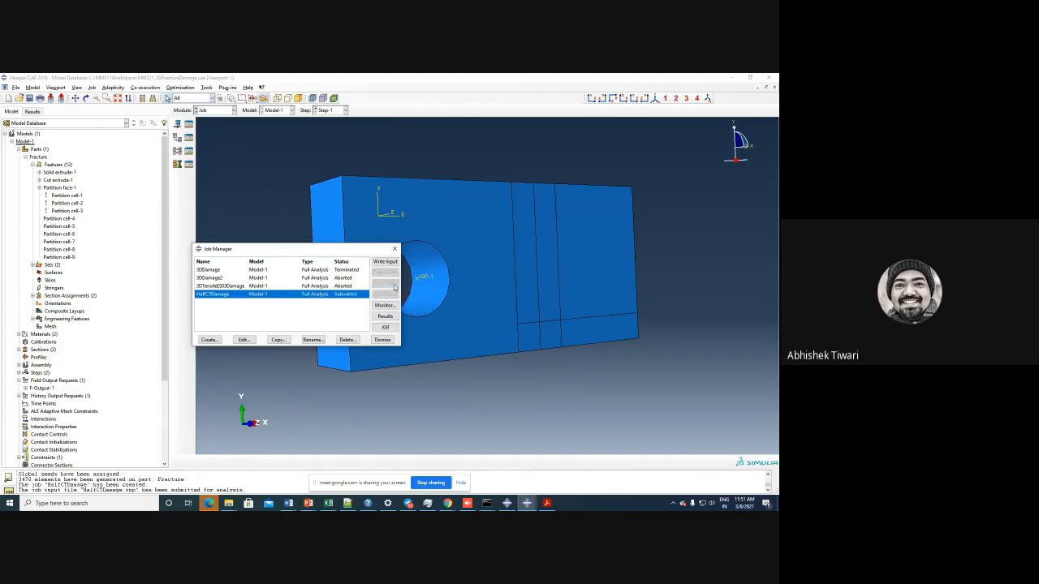
left_click(385, 305)
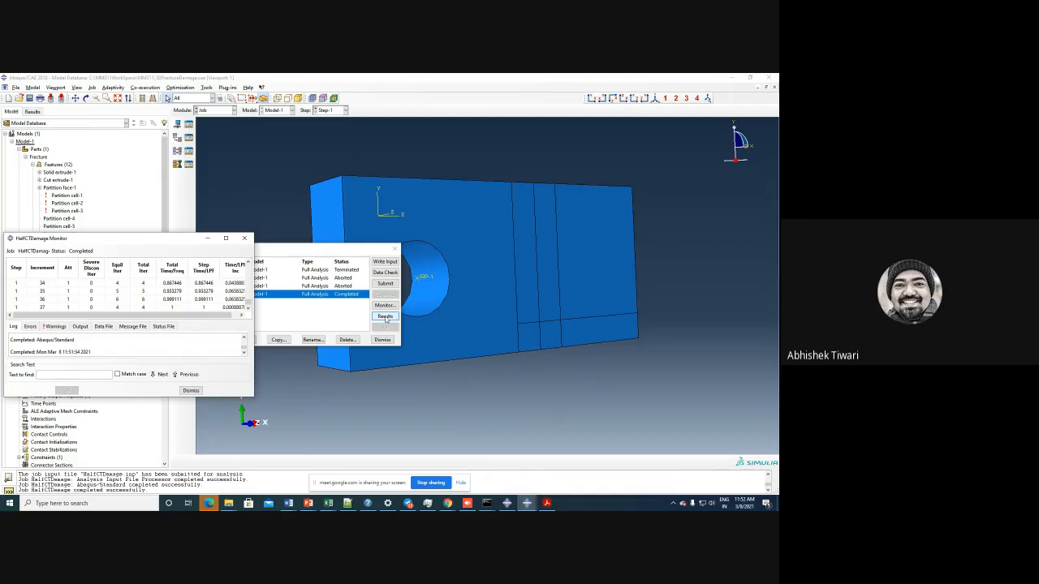
left_click(384, 316)
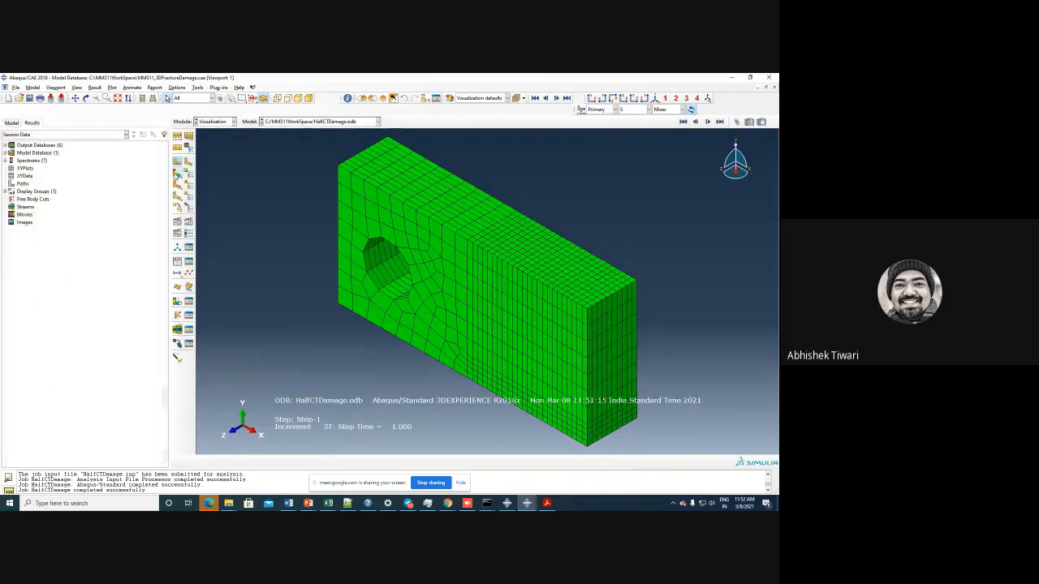
- Plot the Mises stress contours on the deformed shape and examine the deformation around the pin hole
left_click(177, 174)
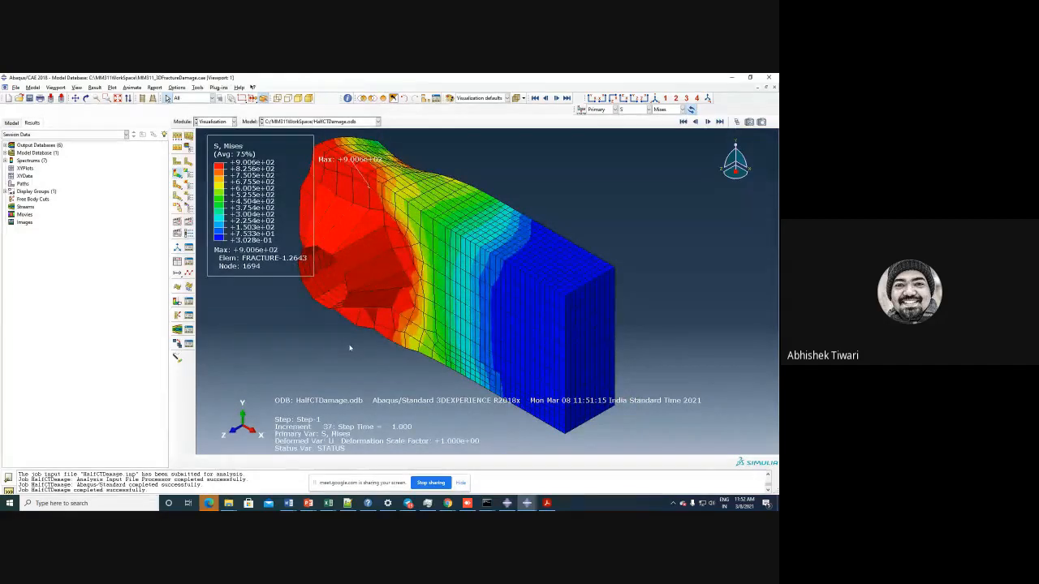
scroll(498, 326, "up", 3)
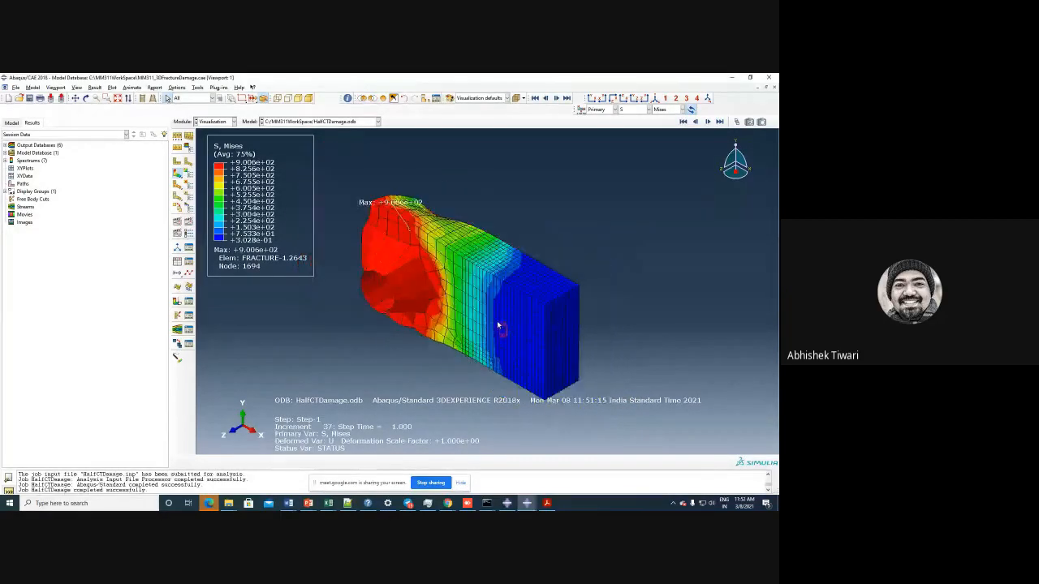
left_click_drag(421, 358, 357, 267, "ctrl+alt")
- Edit boundary condition BC-2 in Step-1 so that it prescribes the displacement along U2 instead of U3
left_click(213, 121)
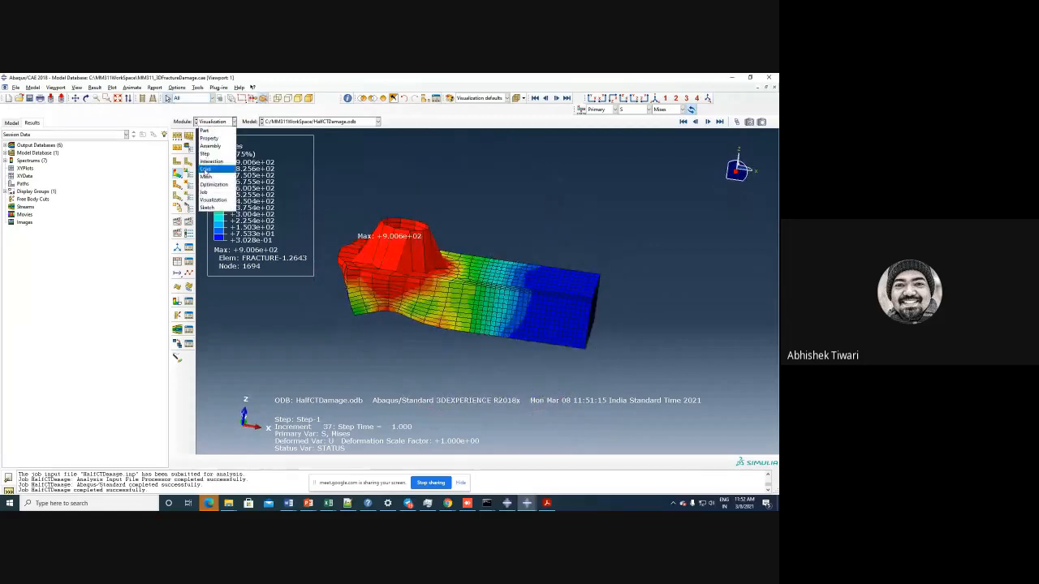
left_click(206, 172)
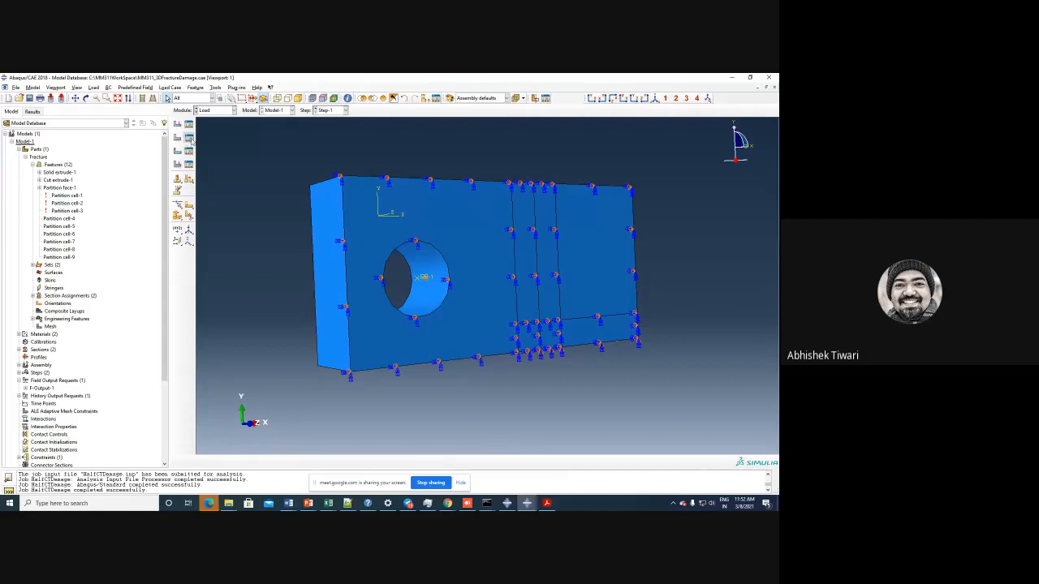
left_click(189, 138)
left_click(94, 292)
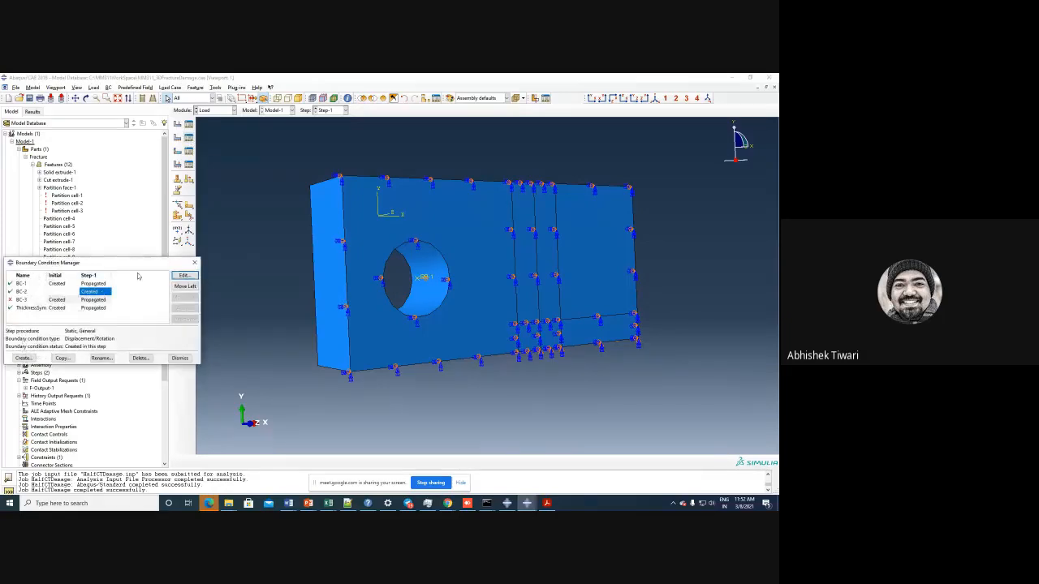
left_click(187, 276)
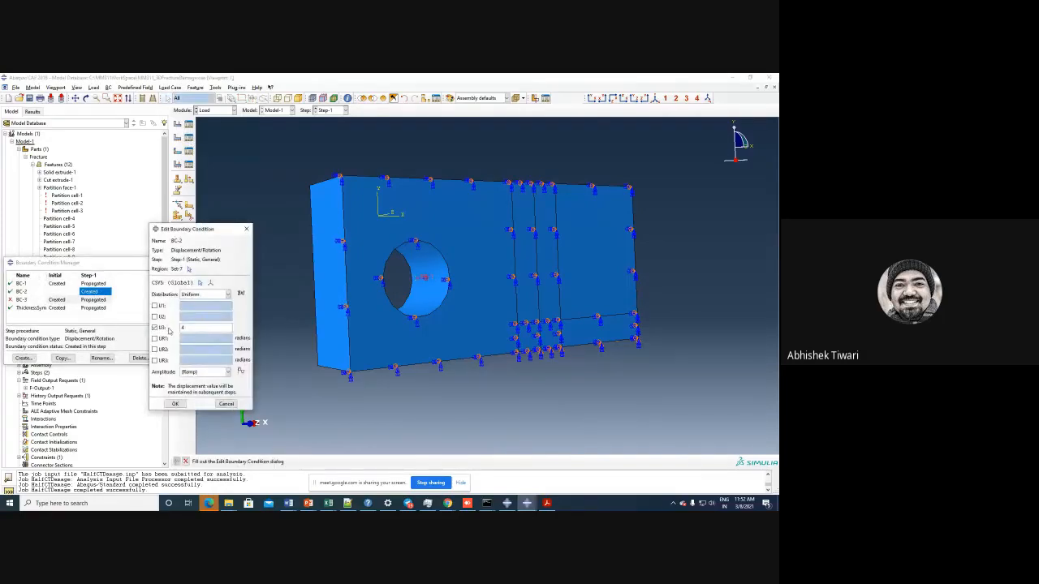
scroll(363, 342, "down", 2)
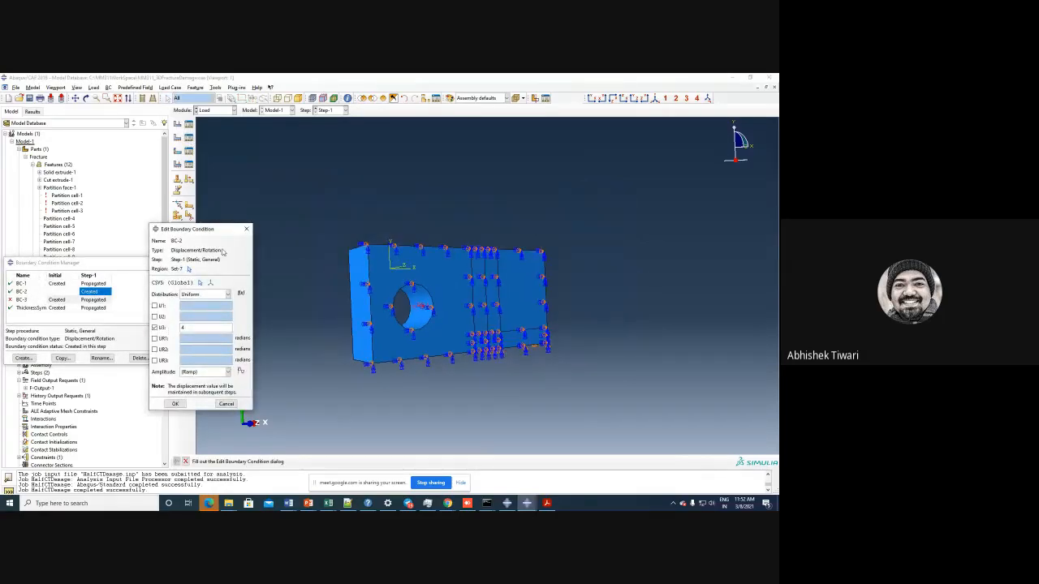
left_click_drag(203, 229, 139, 225)
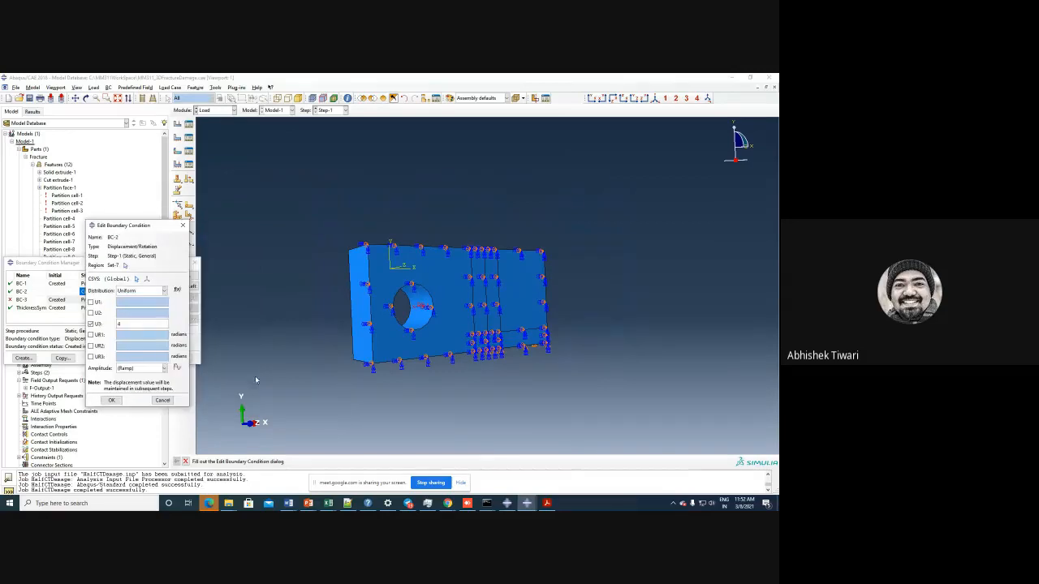
left_click(91, 324)
left_click(91, 313)
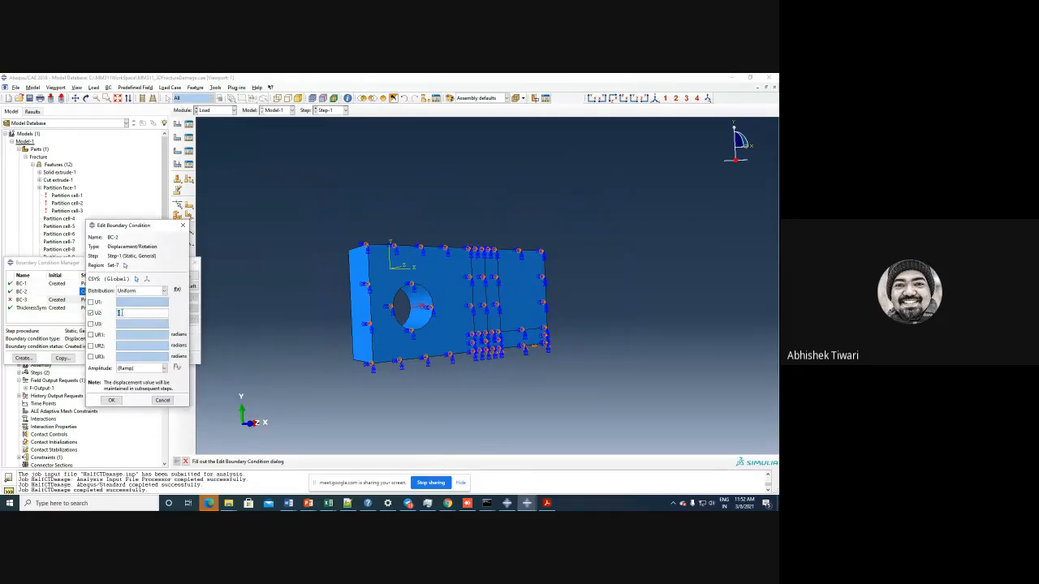
left_click(112, 400)
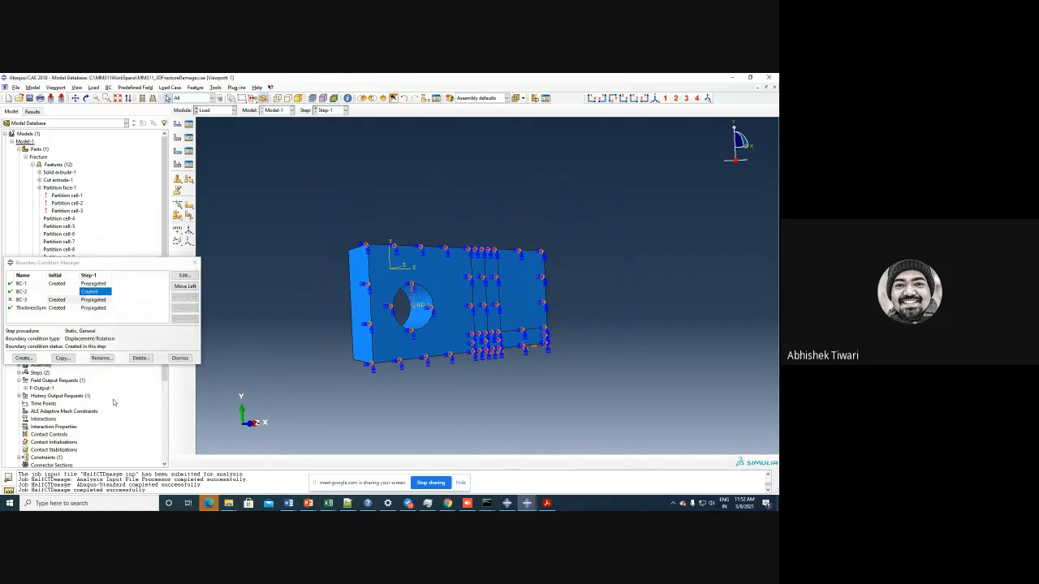
left_click(194, 263)
- Resubmit the HalfCTDamage job and allow its existing job files to be overwritten
left_click(223, 111)
left_click(209, 184)
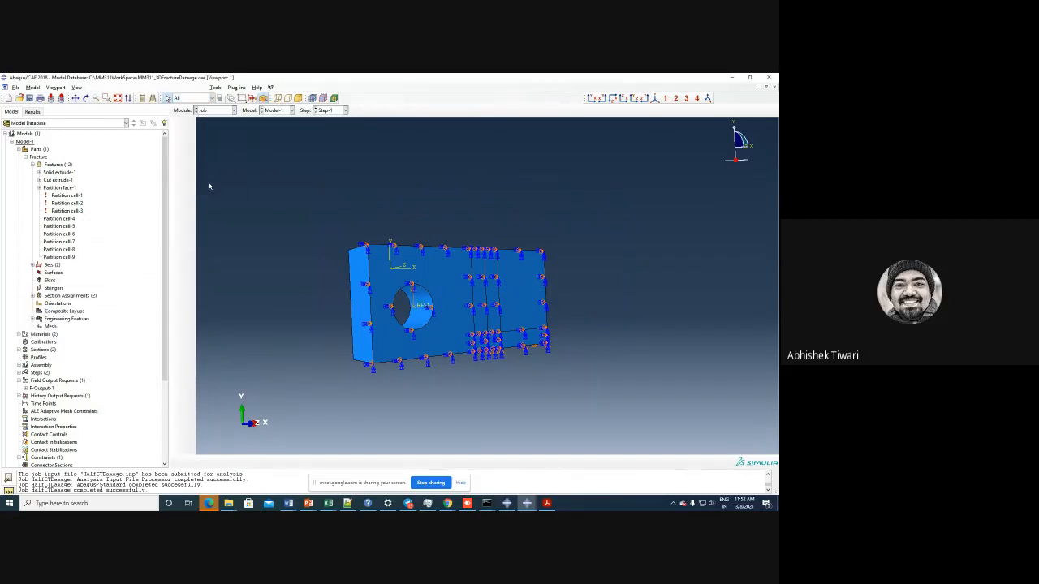
left_click(392, 285)
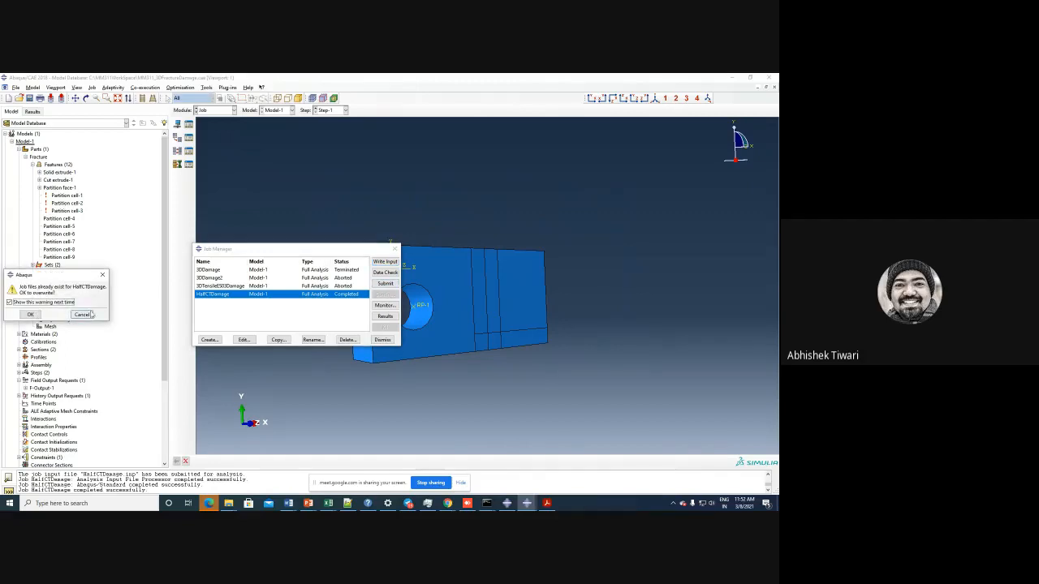
left_click(30, 319)
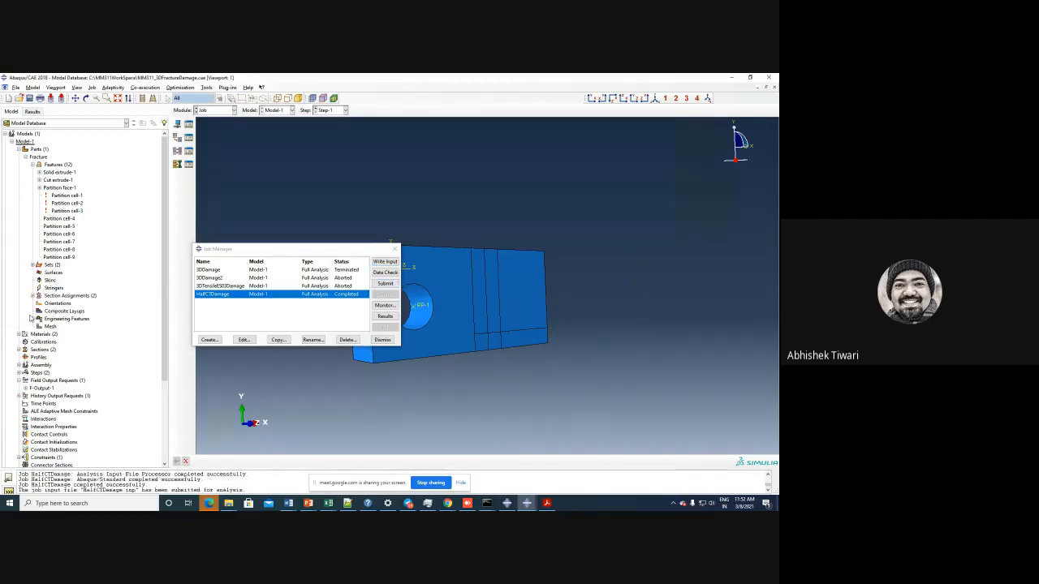
- Monitor the increments of the running HalfCTDamage job in an enlarged monitor window
left_click(376, 305)
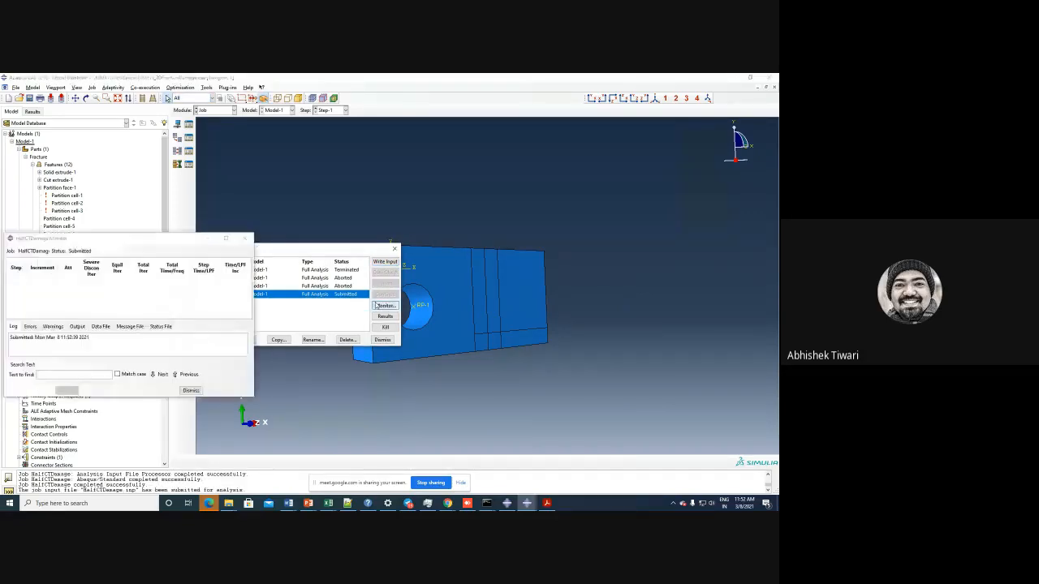
scroll(355, 354, "up", 3)
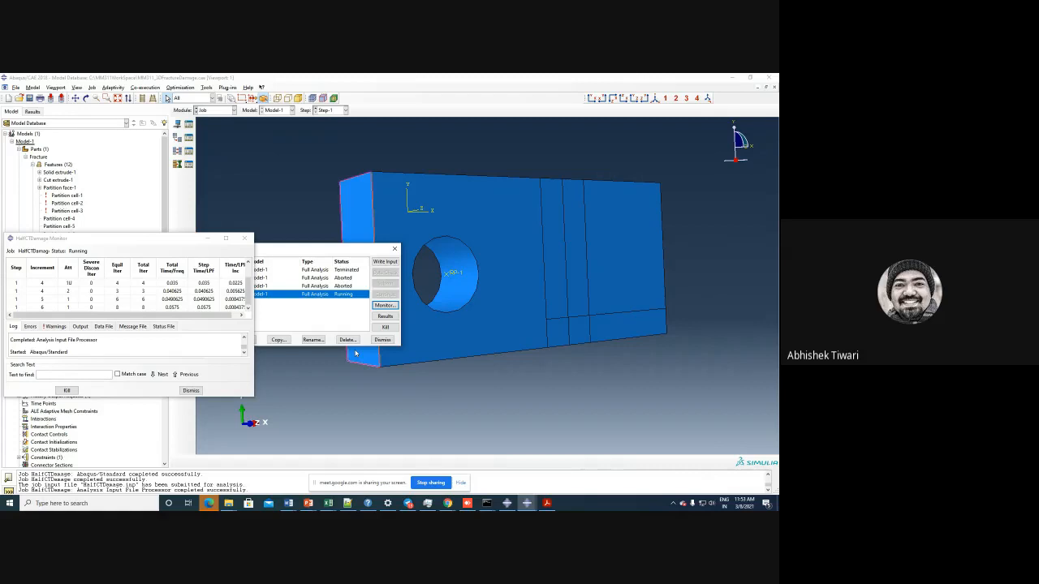
left_click(752, 503)
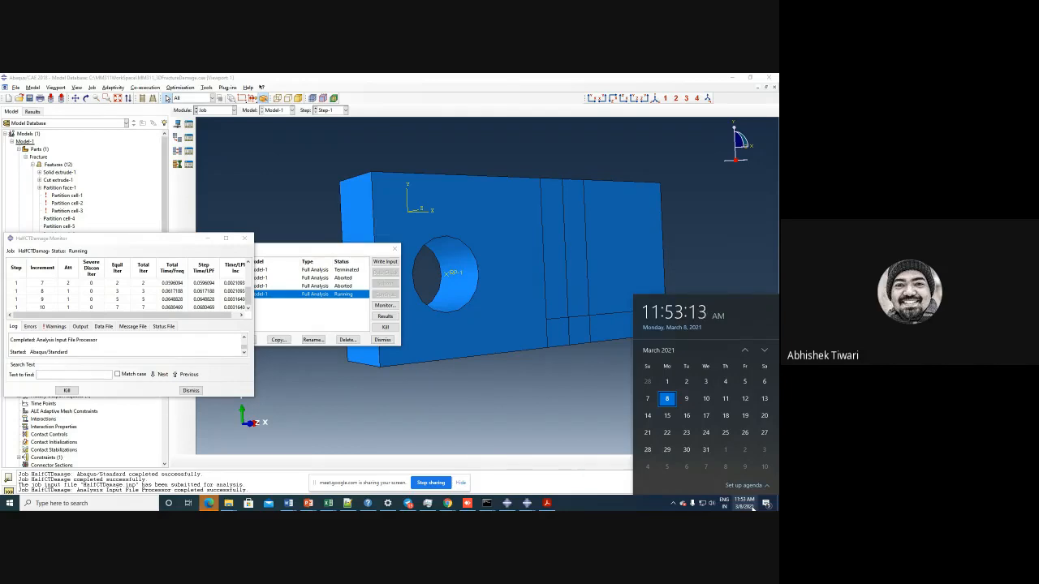
left_click(427, 398)
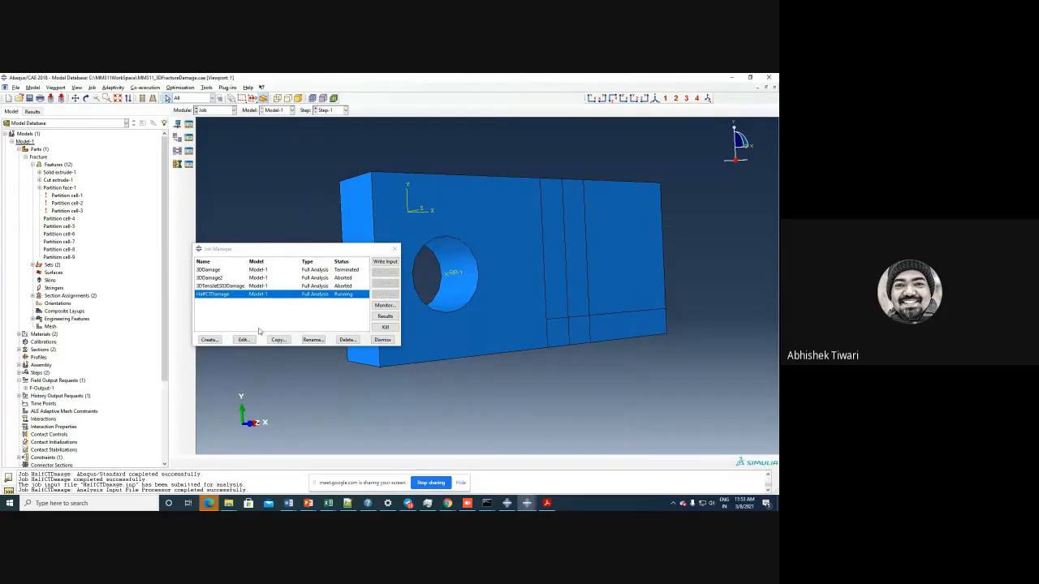
left_click(378, 305)
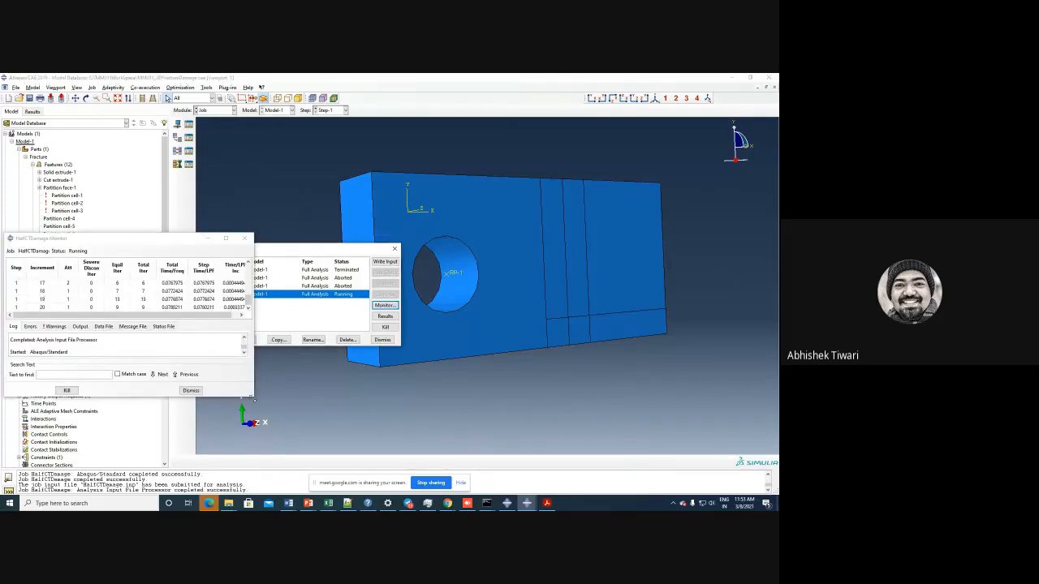
left_click_drag(251, 398, 298, 443)
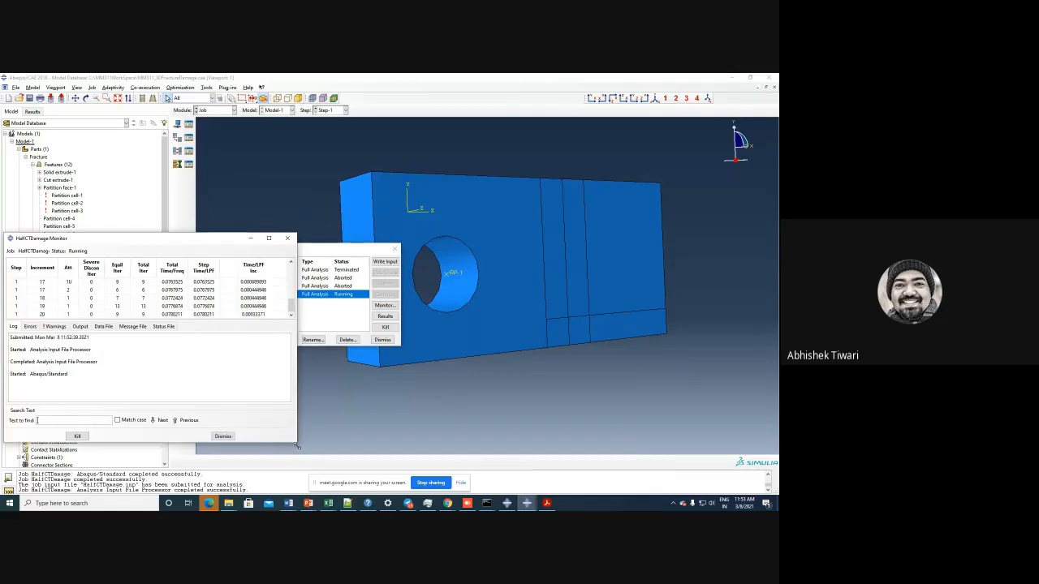
- Open the running HalfCTDamage job's results, plot Mises stress contours on the deformed shape, and examine the crack-front region
left_click(383, 317)
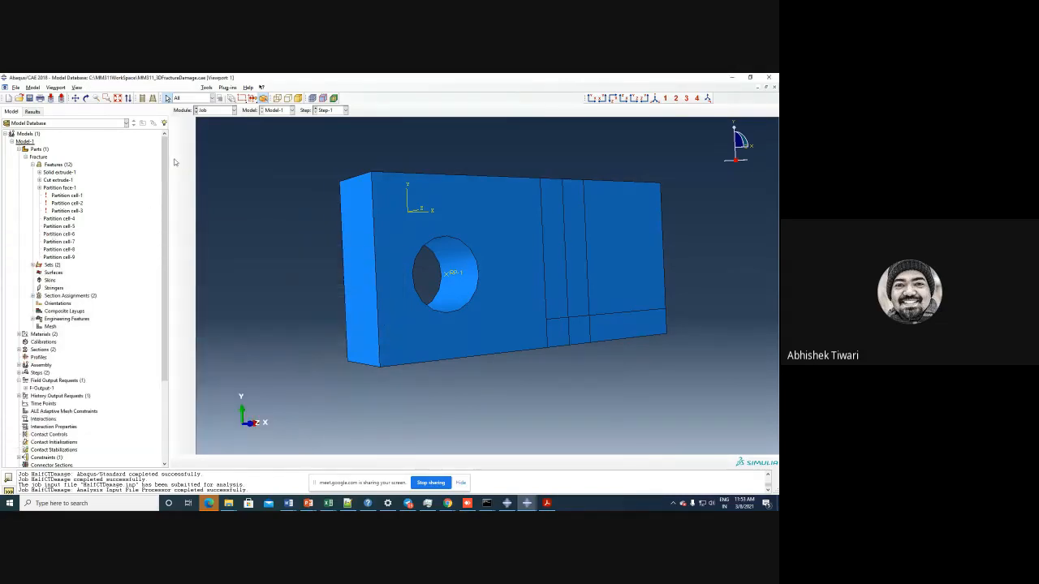
left_click(177, 173)
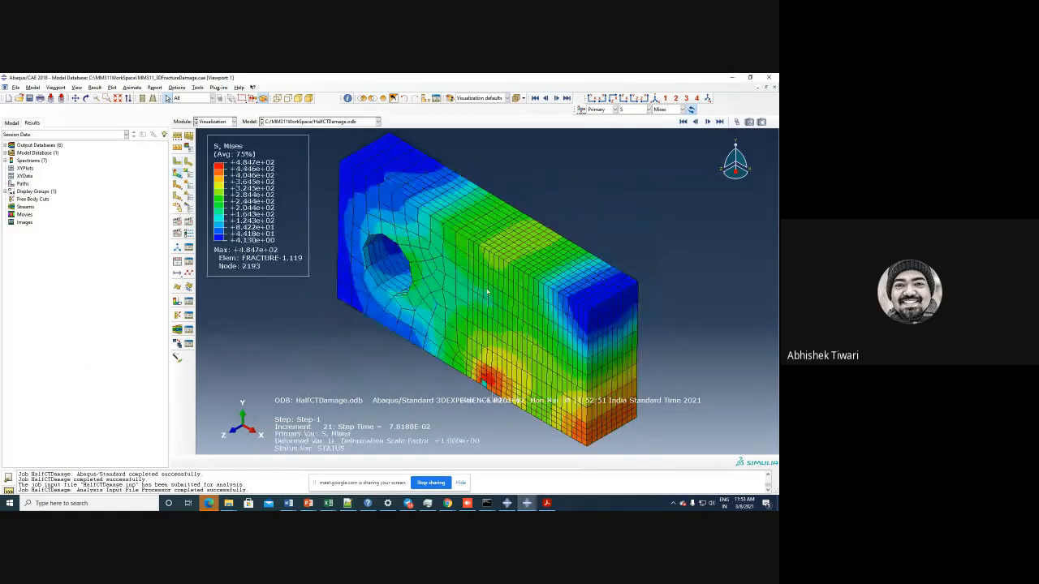
scroll(487, 293, "down", 4)
left_click_drag(458, 334, 584, 296, "ctrl+alt")
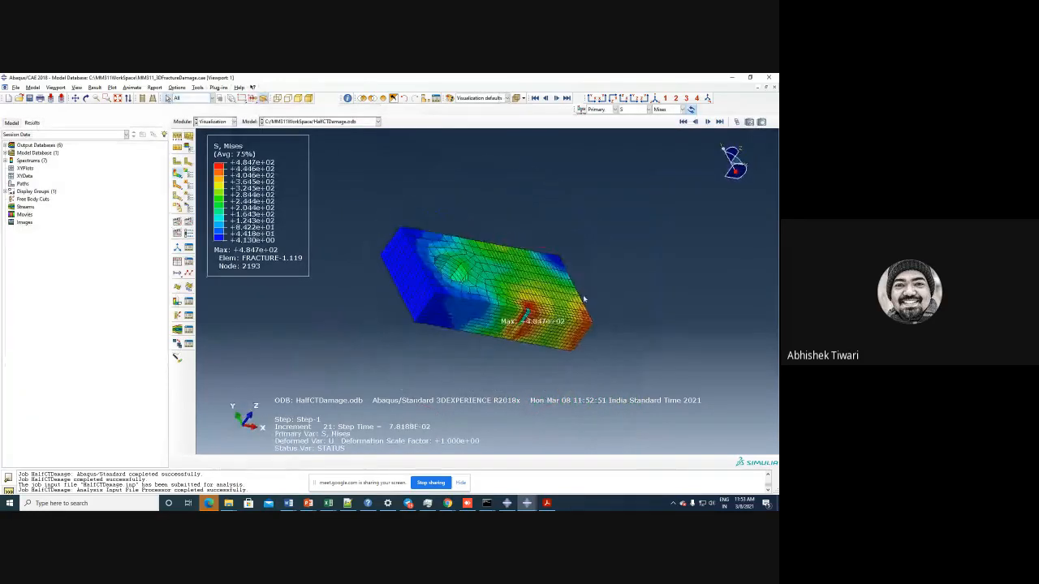
scroll(486, 288, "up", 6)
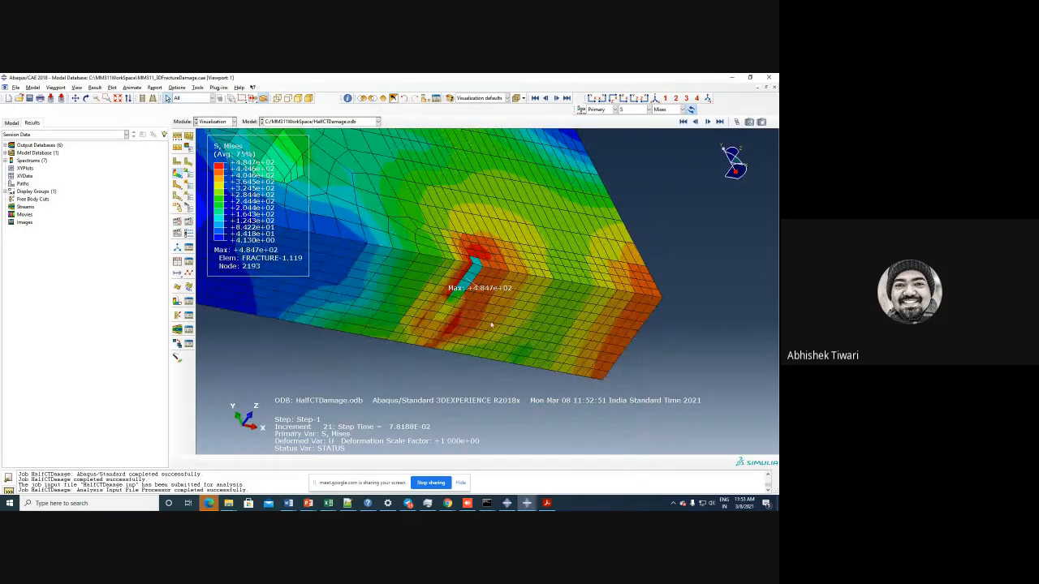
scroll(478, 307, "down", 3)
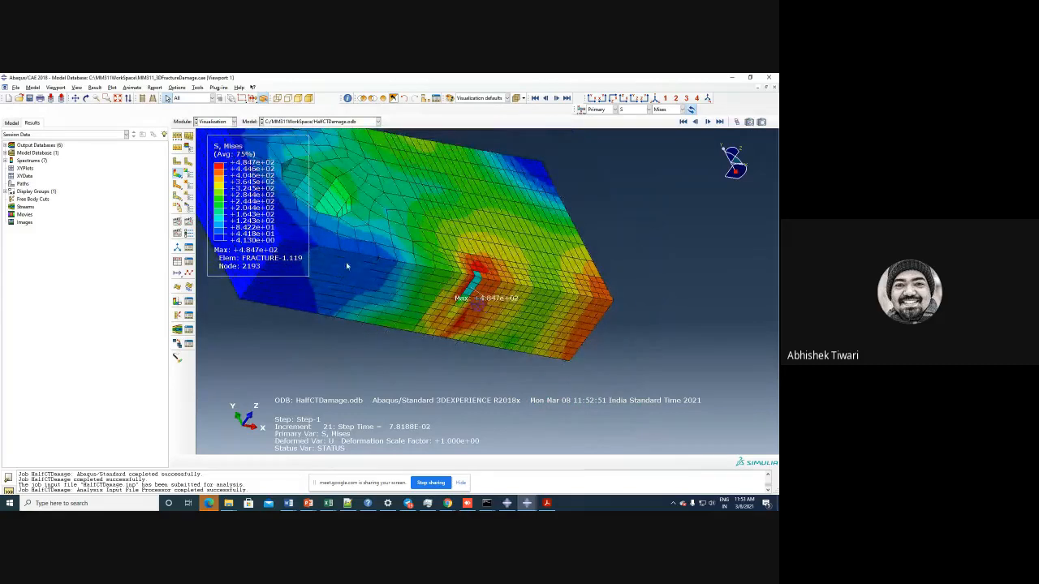
scroll(432, 288, "down", 2)
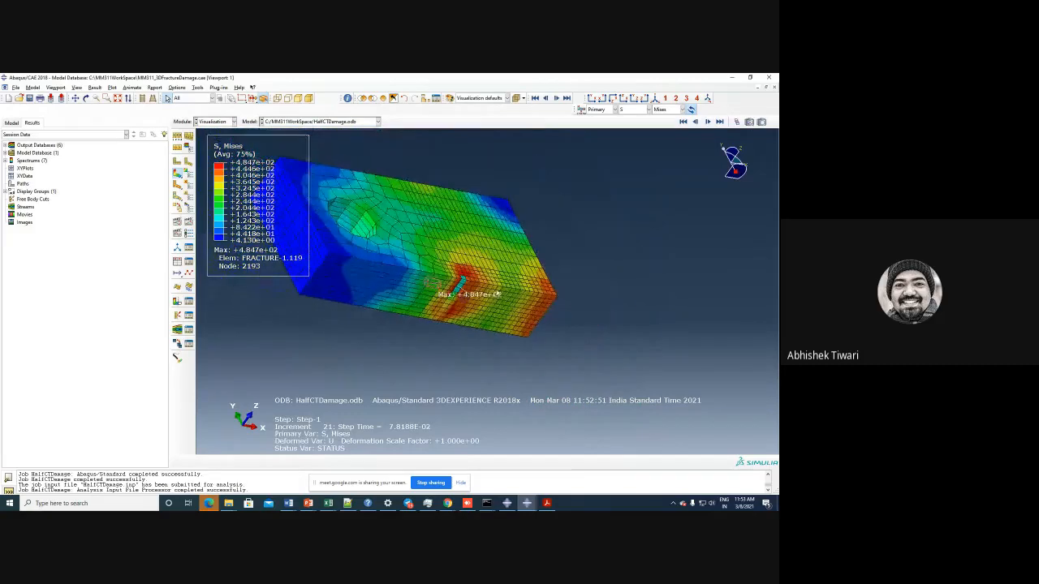
- Switch to the Abaqus 2016 session that holds the StAl90a54 results
left_click(631, 111)
left_click(629, 188)
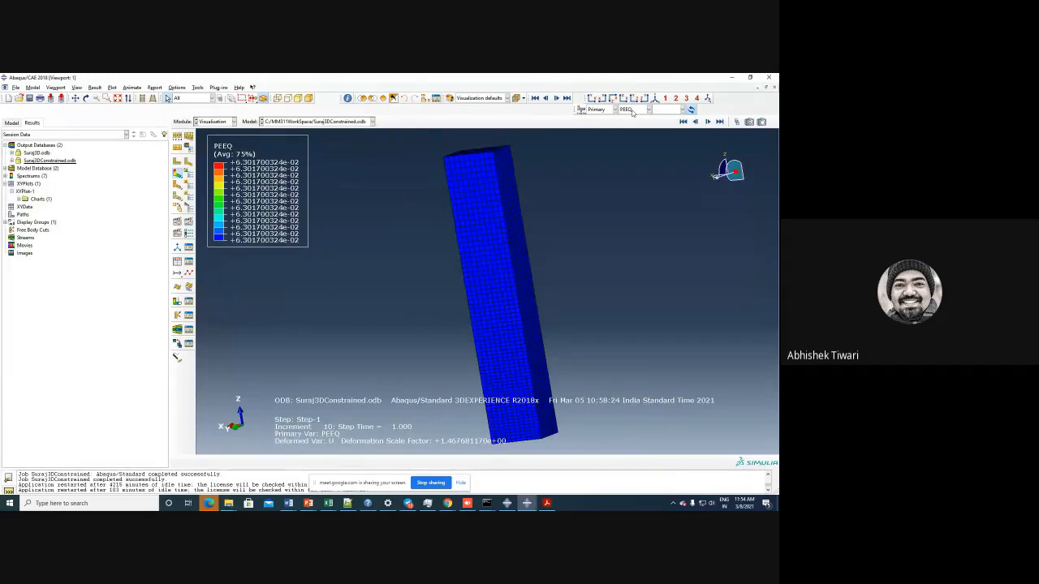
left_click(526, 503)
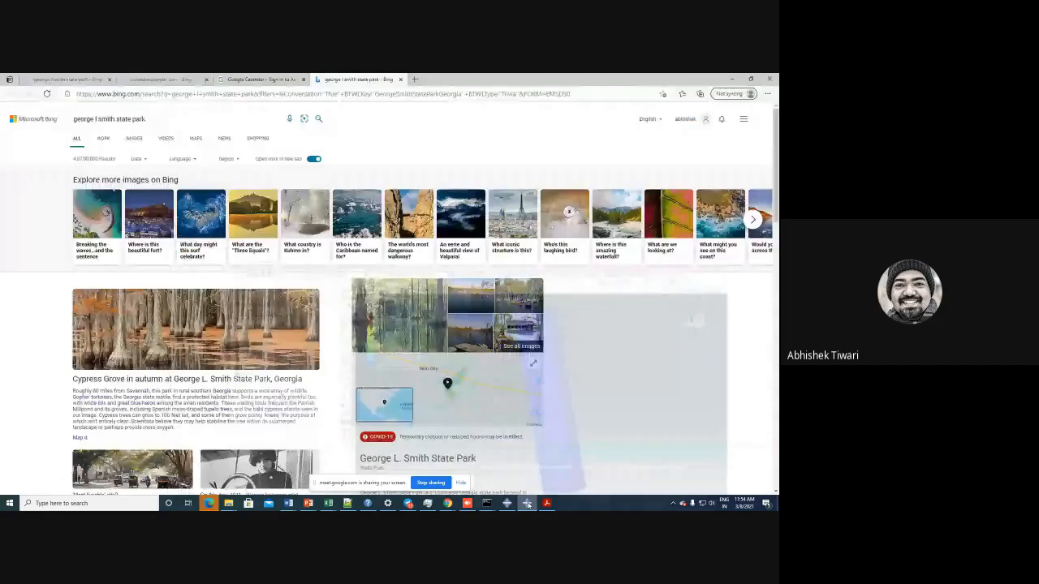
left_click(526, 503)
mouse_move(509, 505)
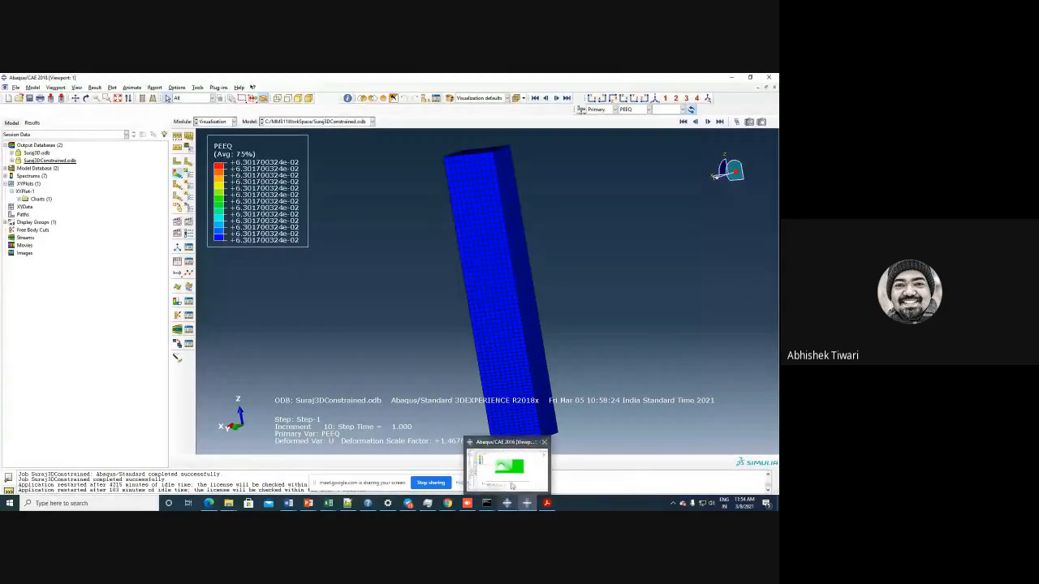
left_click(507, 503)
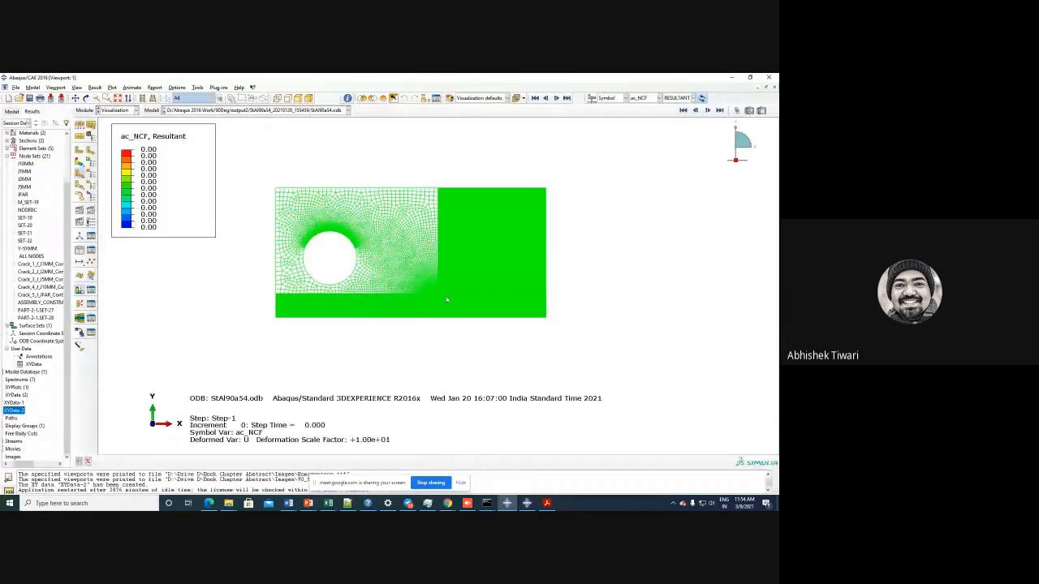
- Examine the 2D specimen's mesh refinement along the bottom edge and in the dense region ahead of the hole
scroll(443, 333, "up", 2)
scroll(431, 331, "up", 4)
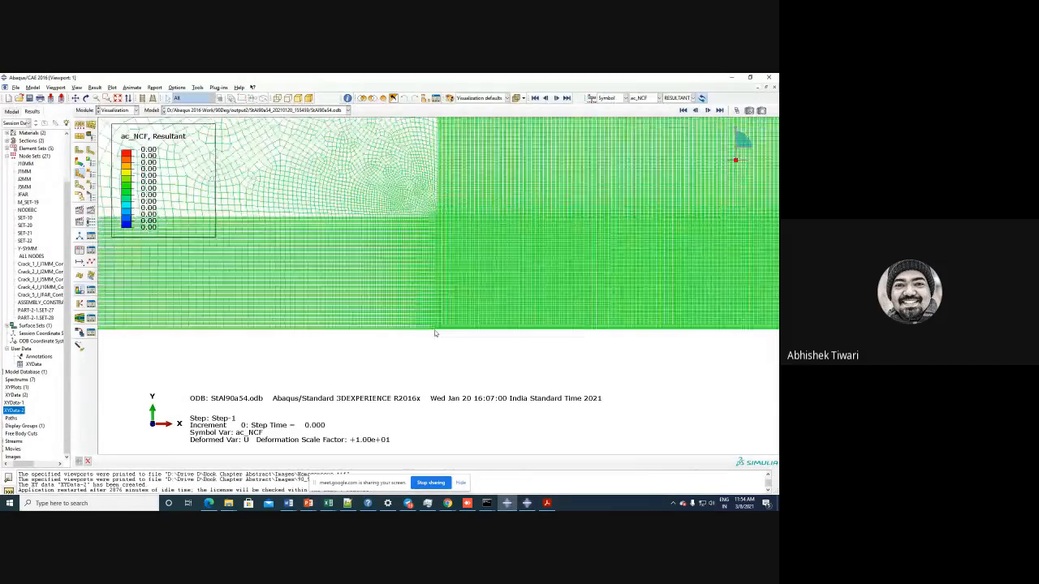
scroll(446, 341, "down", 5)
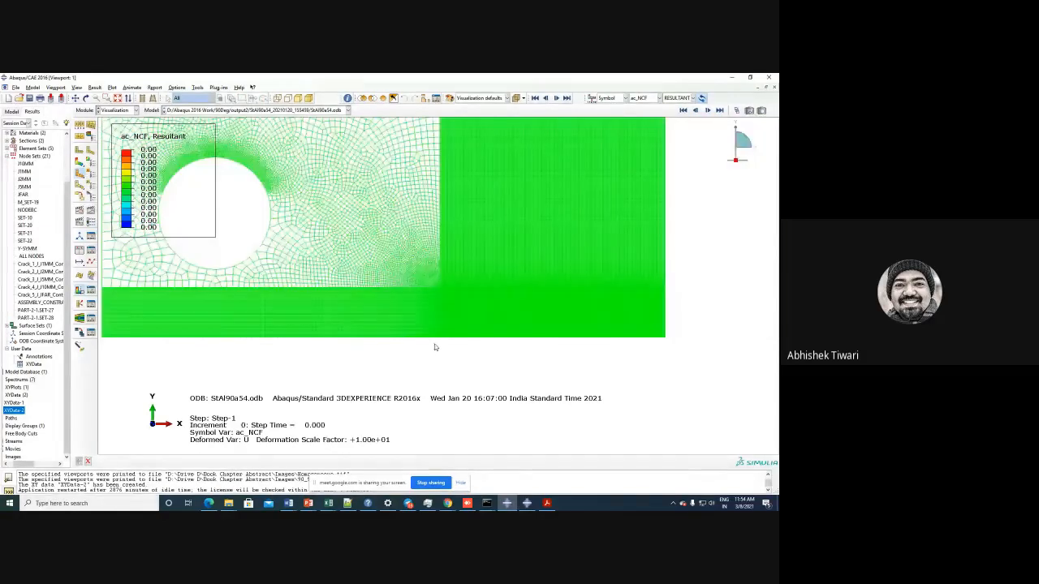
scroll(501, 349, "up", 6)
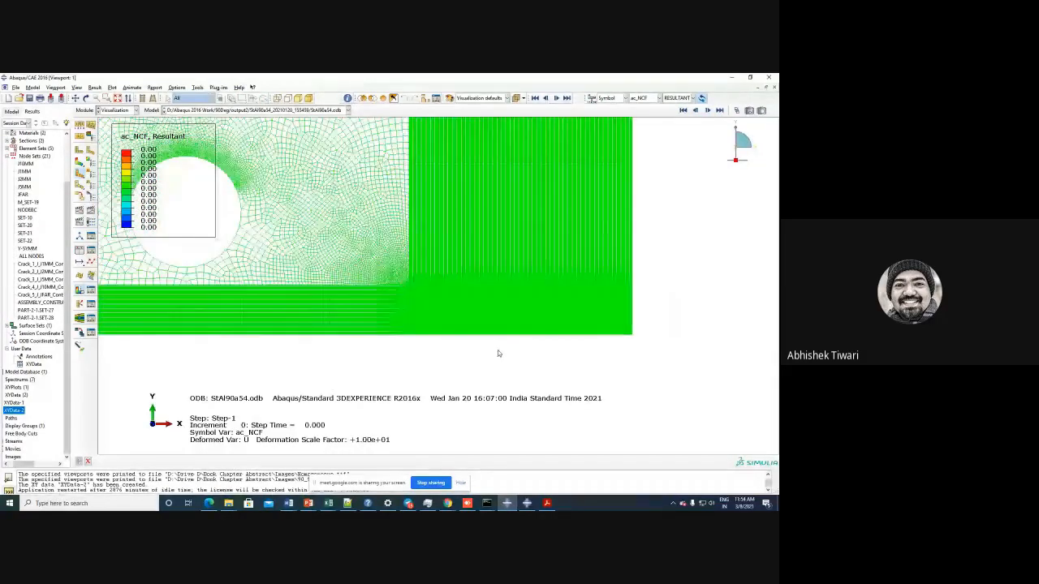
scroll(438, 333, "up", 5)
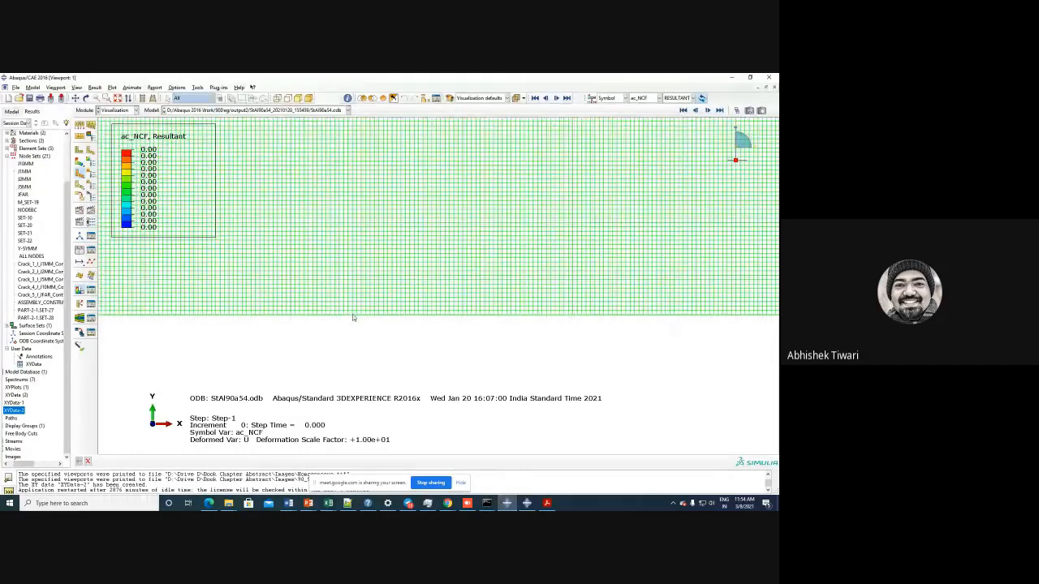
scroll(398, 349, "down", 1)
scroll(398, 346, "down", 6)
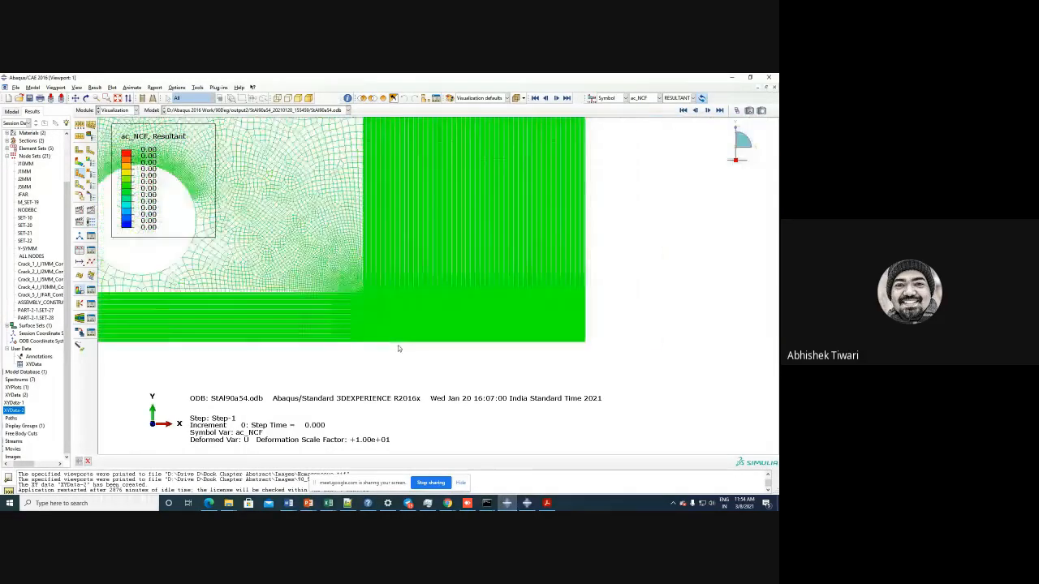
- Plot Mises stress (S) as the primary variable on the 2D specimen and show the last frame of Step-1
left_click(617, 101)
left_click(609, 107)
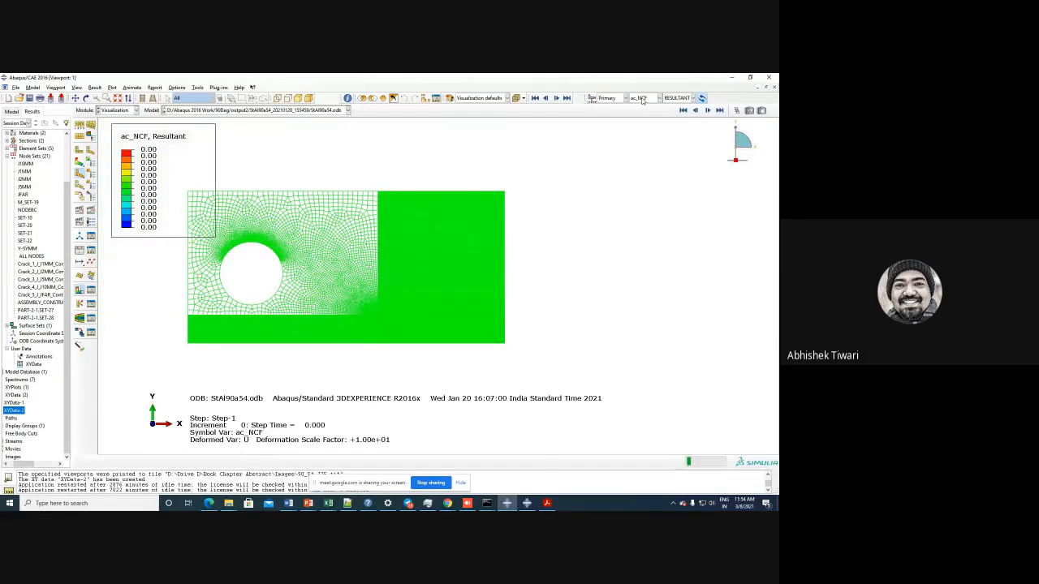
left_click(640, 99)
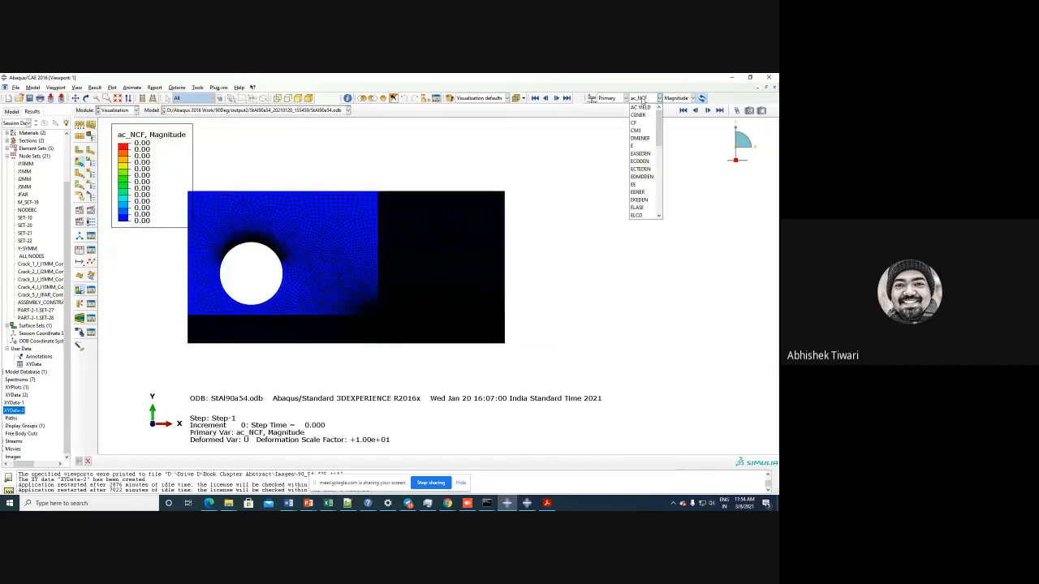
scroll(645, 150, "down", 6)
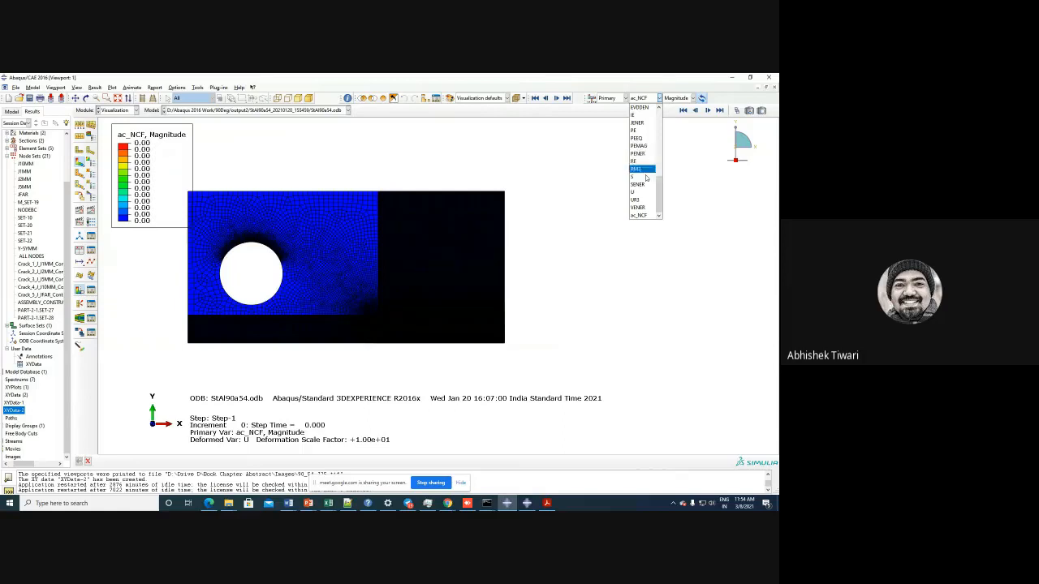
left_click(643, 177)
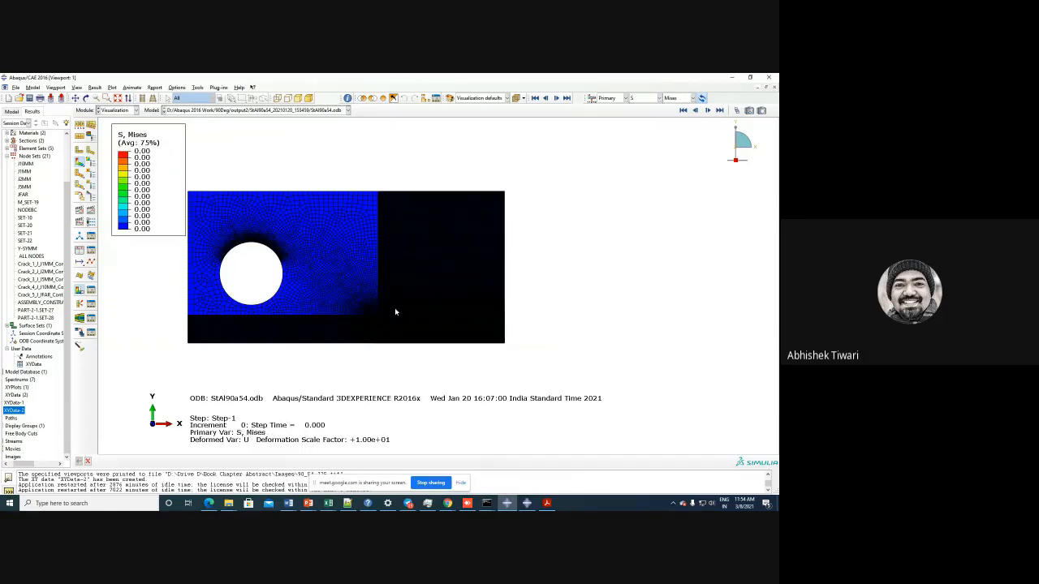
scroll(395, 307, "up", 5)
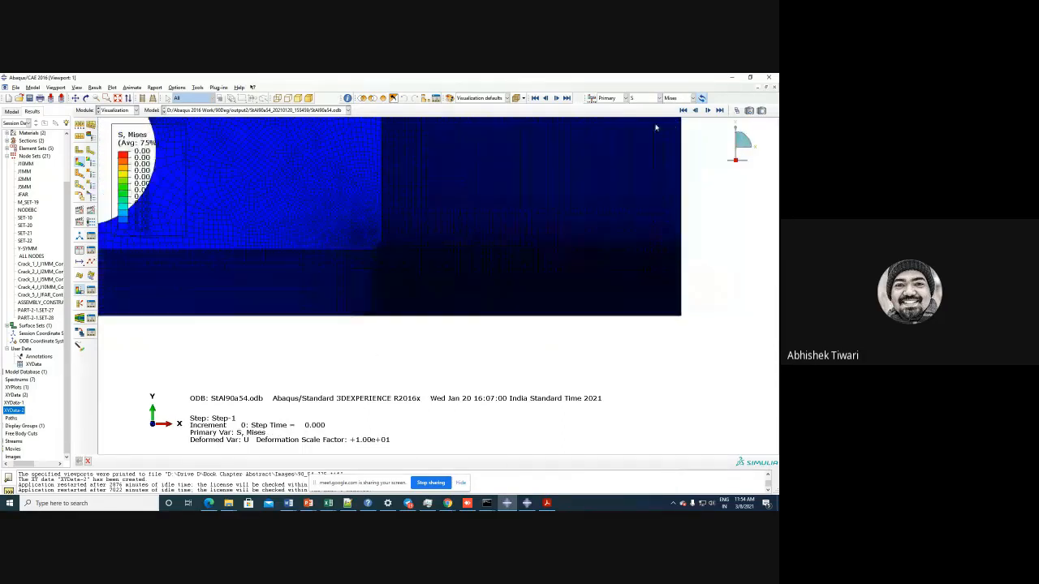
left_click(719, 111)
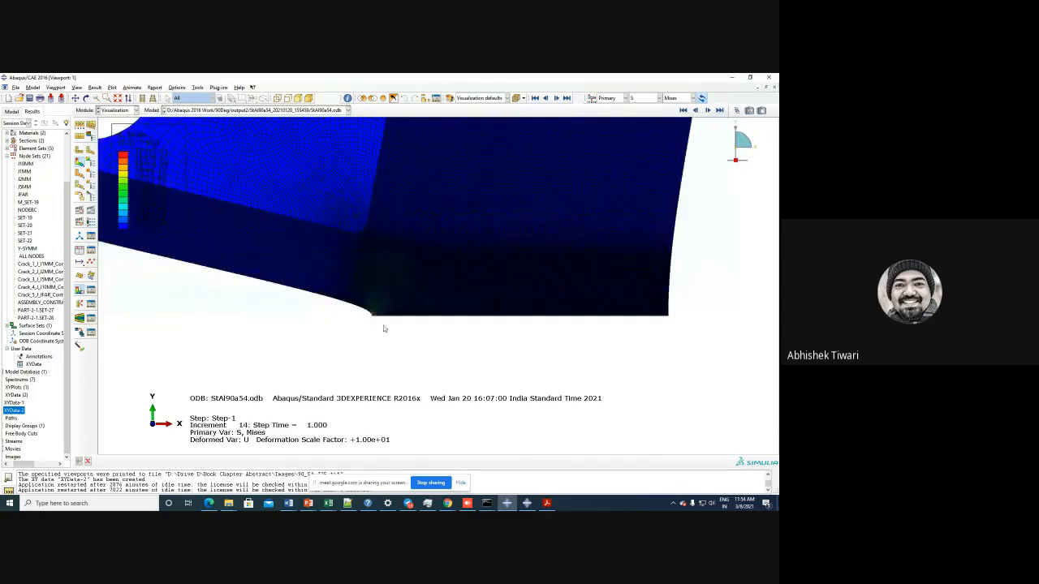
- Examine the Mises stress distribution around the crack tip and the crack opening across the deformed 2D specimen
scroll(451, 332, "down", 3)
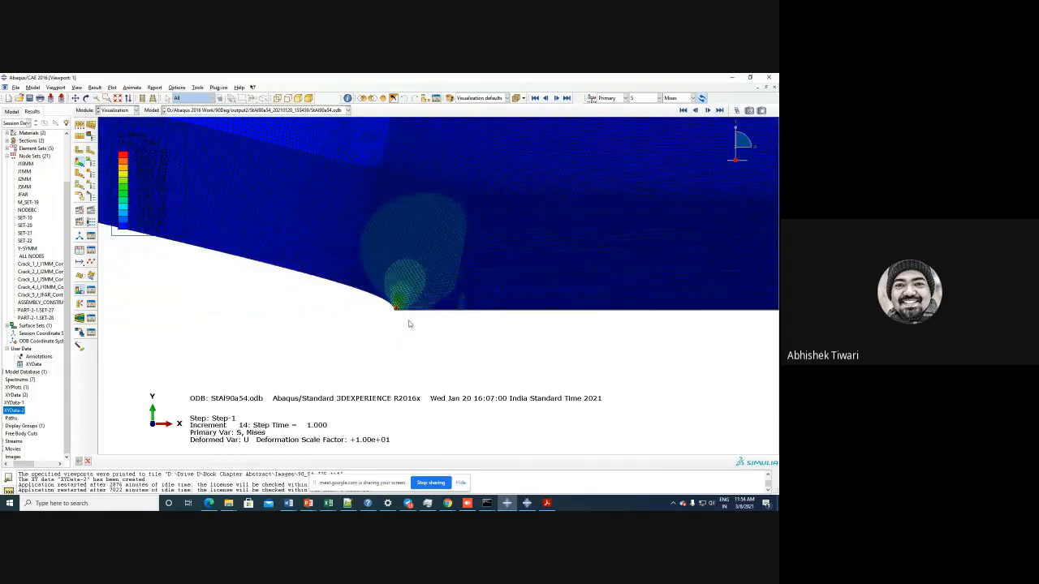
scroll(443, 345, "down", 2)
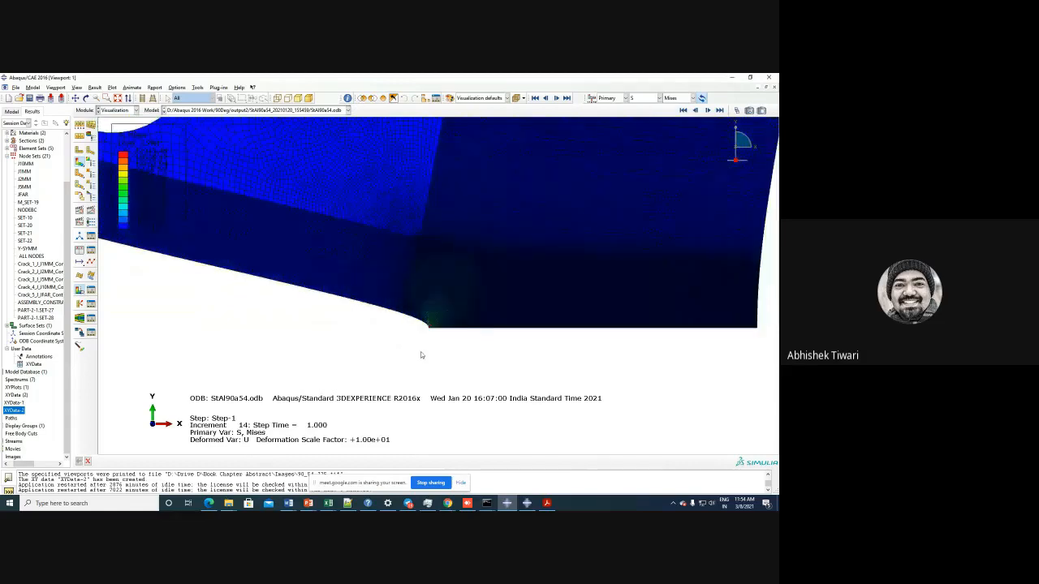
scroll(420, 354, "down", 2)
scroll(374, 349, "down", 2)
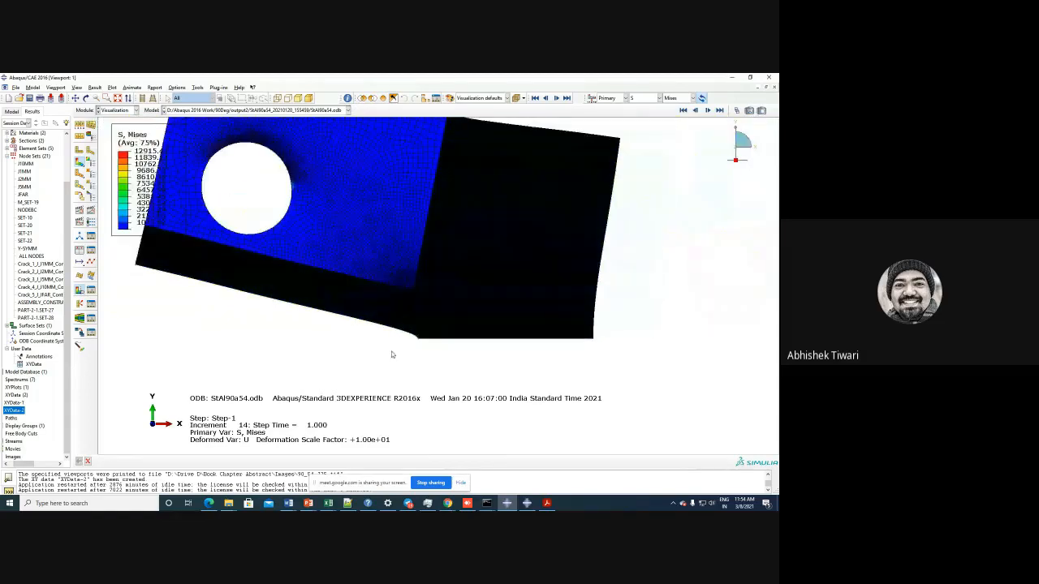
scroll(376, 338, "up", 2)
scroll(373, 336, "down", 2)
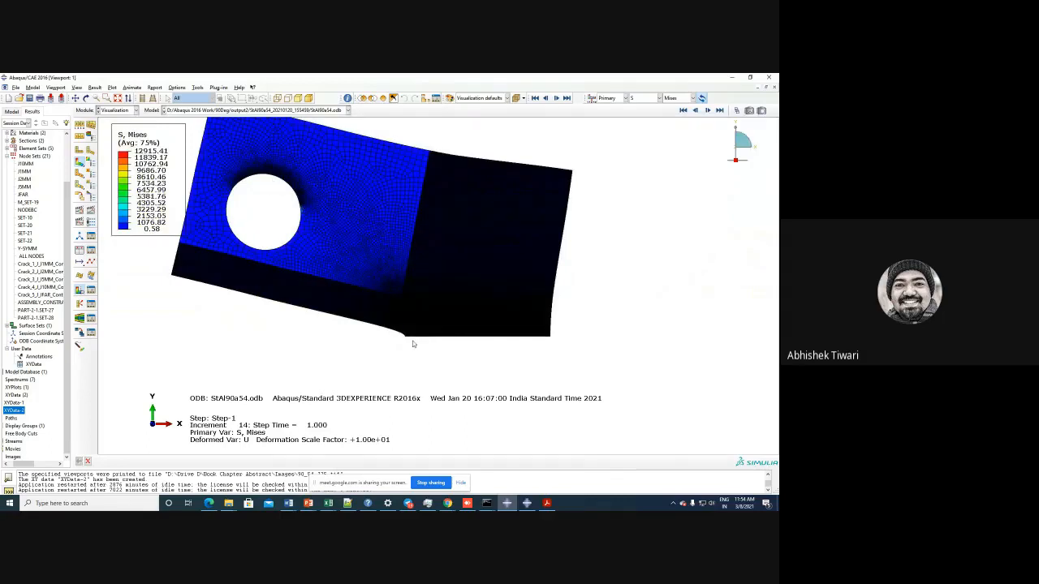
scroll(413, 344, "up", 3)
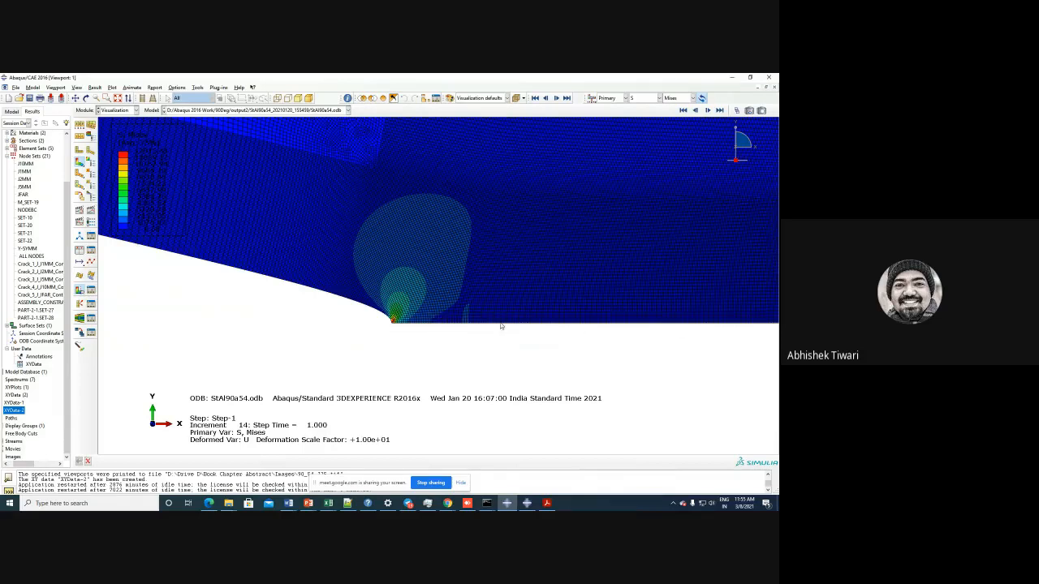
scroll(414, 329, "up", 5)
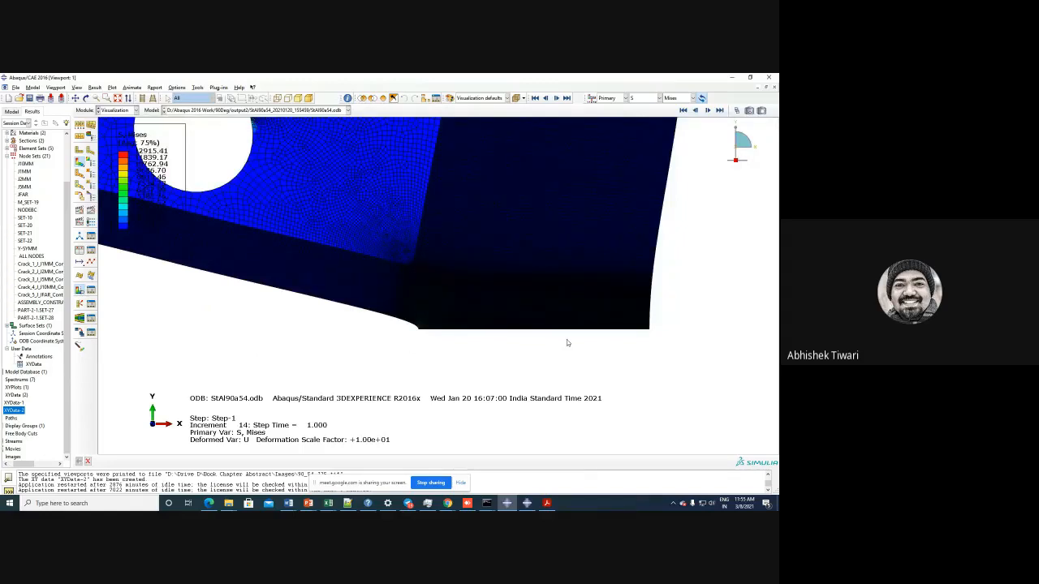
scroll(582, 378, "up", 2)
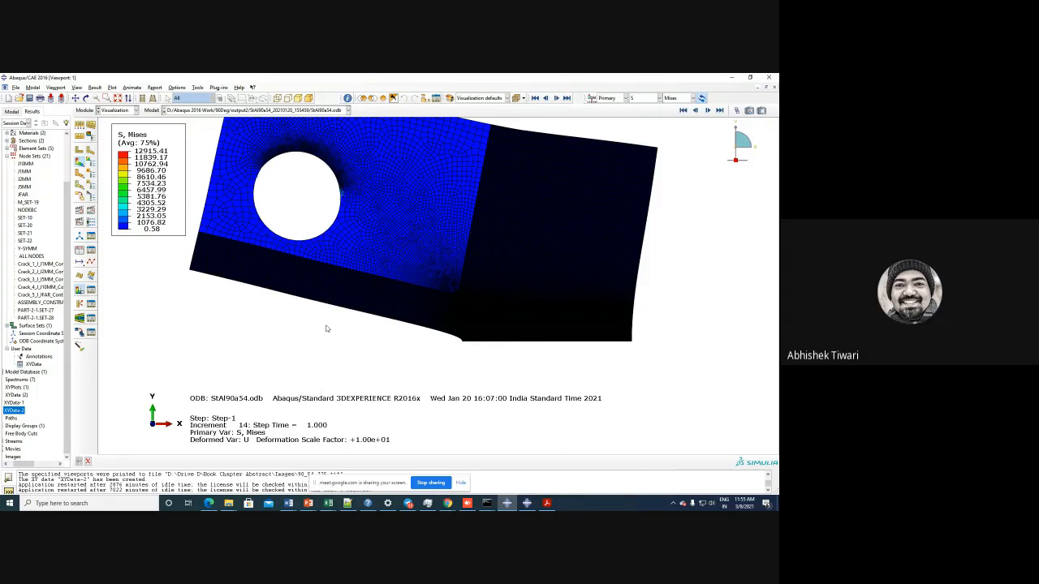
- Switch to the Google Meet window of the MM311 Lab Modelling and Simulation meeting
left_click(446, 504)
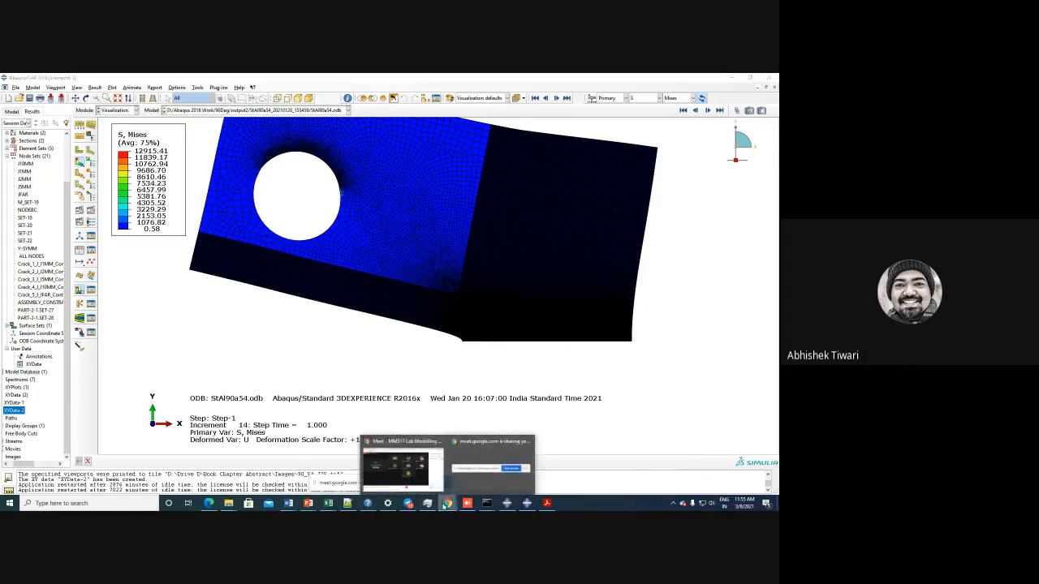
left_click(395, 467)
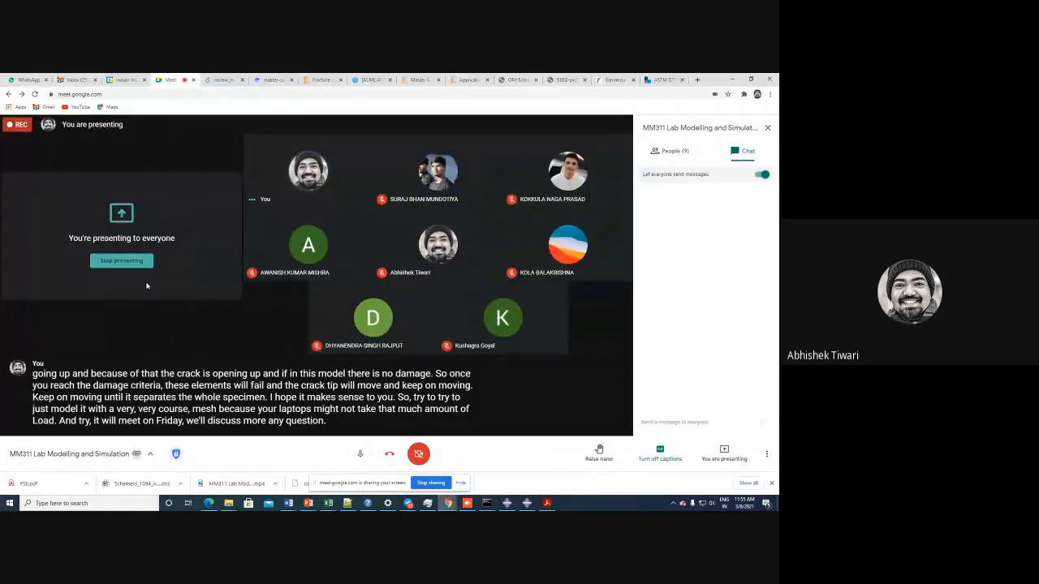